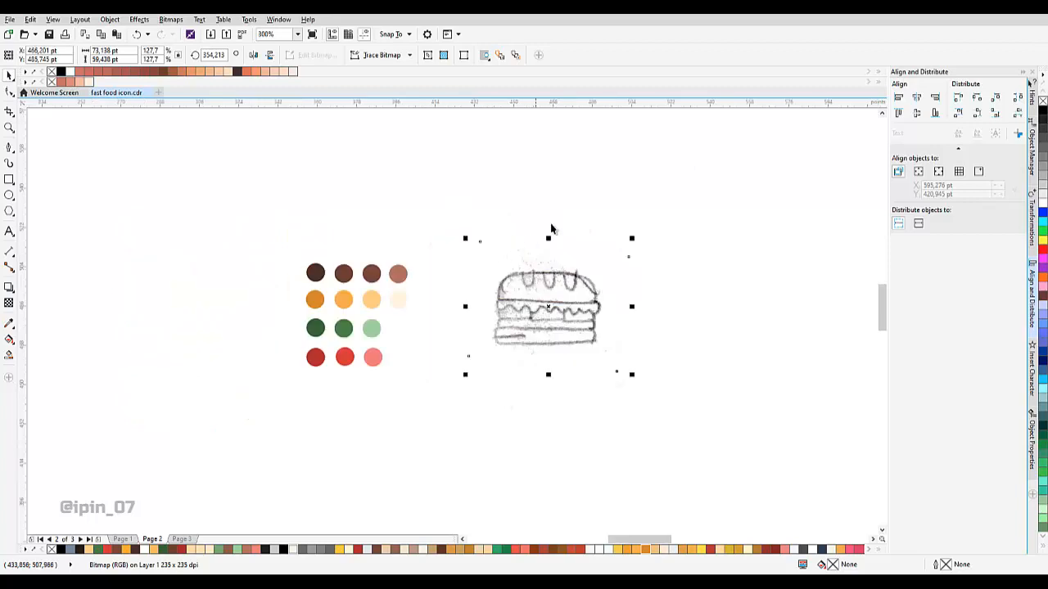
- Draw a rectangle over the sketched top bun and resize it to 46.75 × 15 pt
click(552, 229)
scroll(579, 280, up, 1)
drag(569, 291, 539, 270)
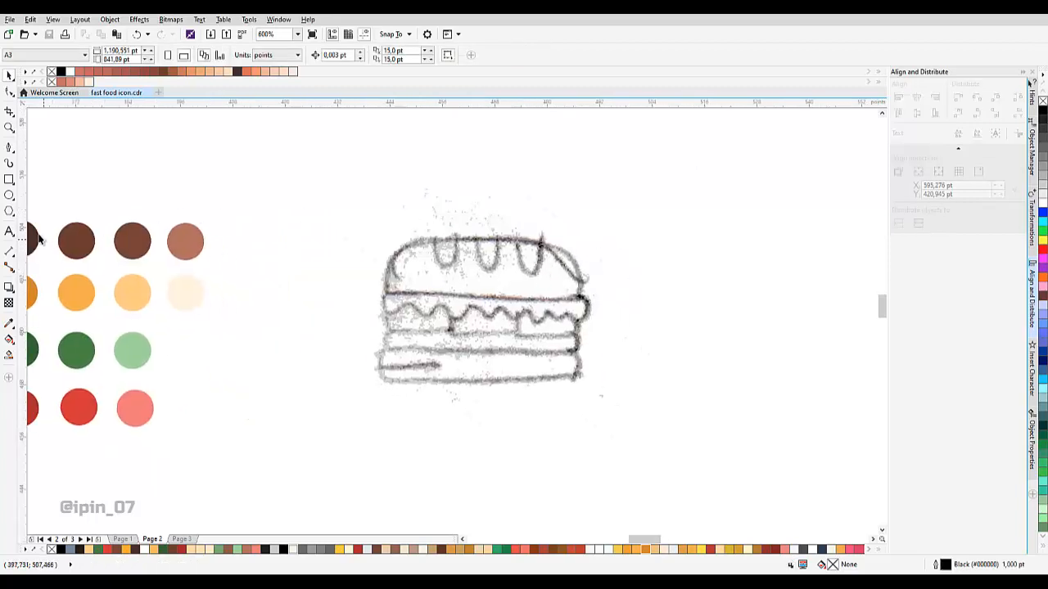
click(9, 180)
drag(381, 226, 591, 300)
scroll(483, 226, up, 1)
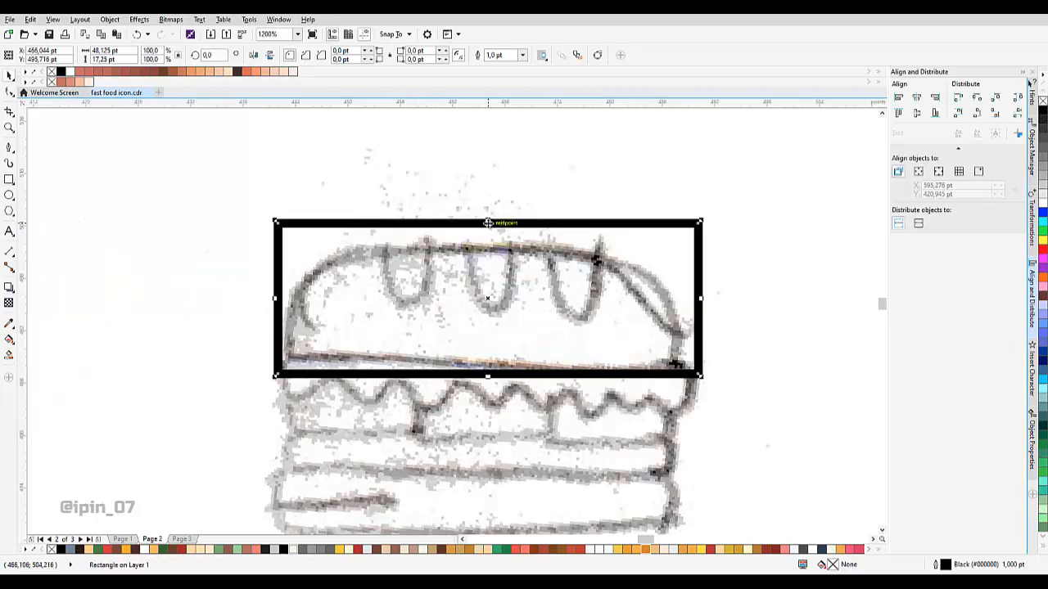
drag(488, 220, 488, 241)
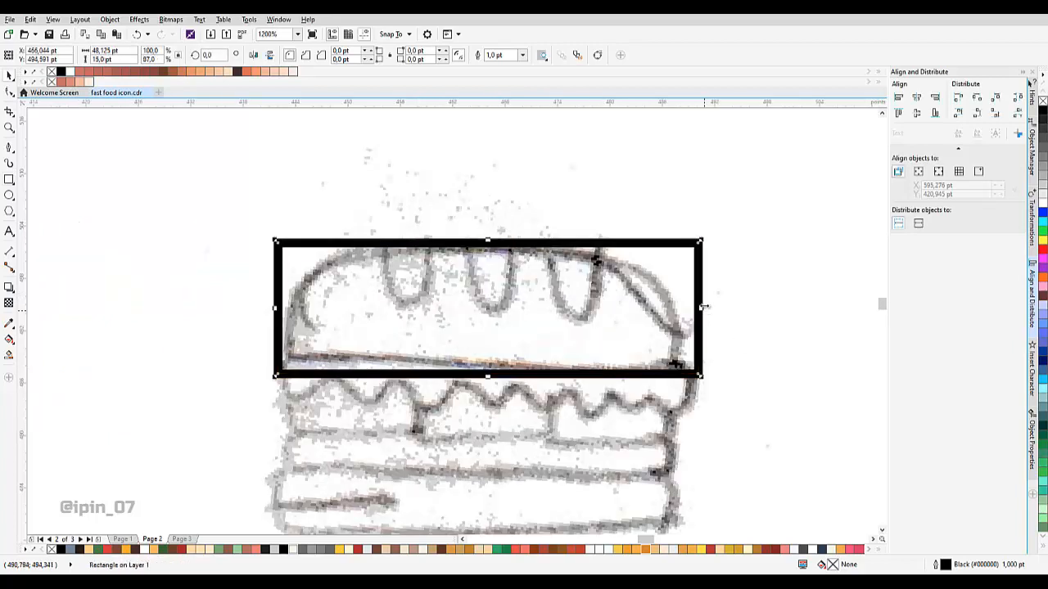
drag(702, 307, 690, 308)
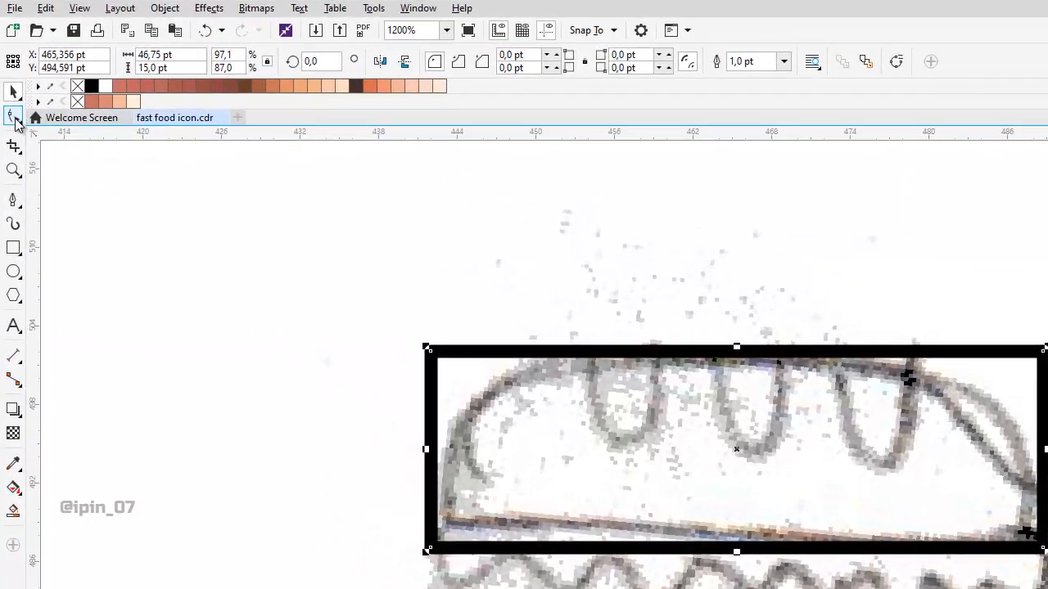
key(F10)
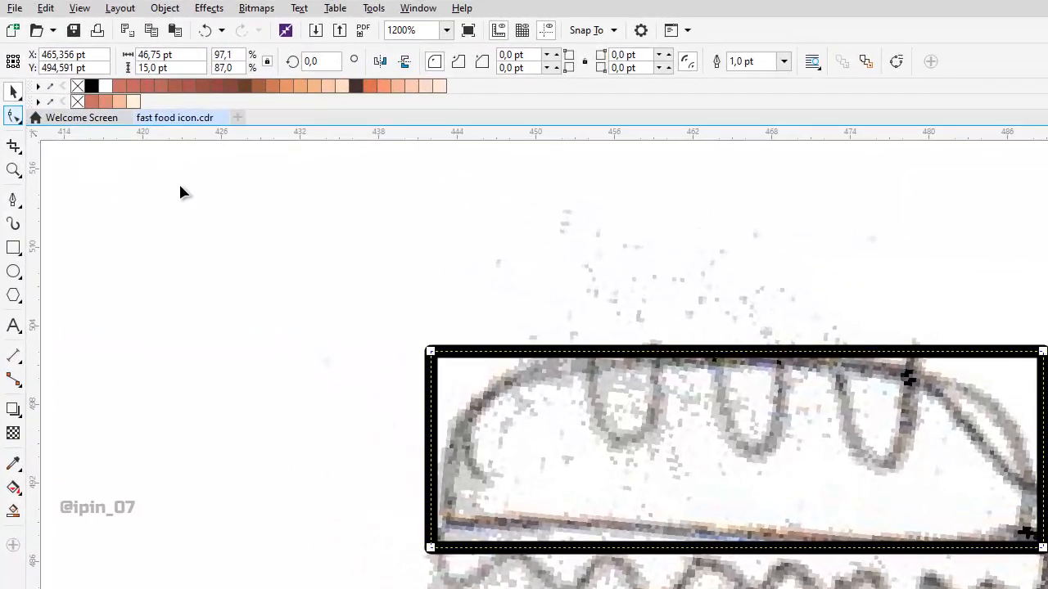
drag(459, 372, 505, 382)
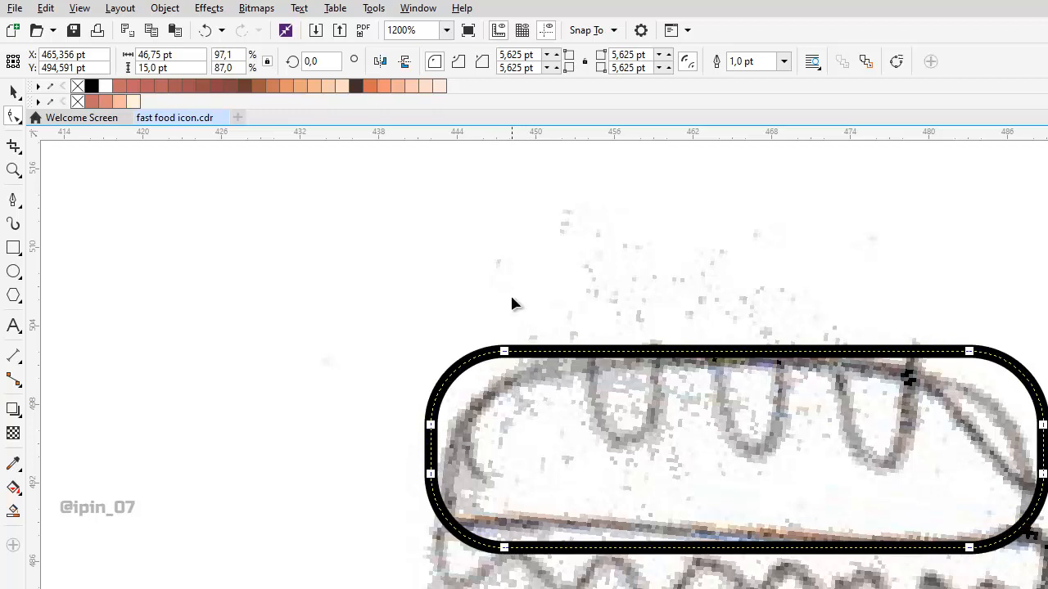
key(ctrl+z)
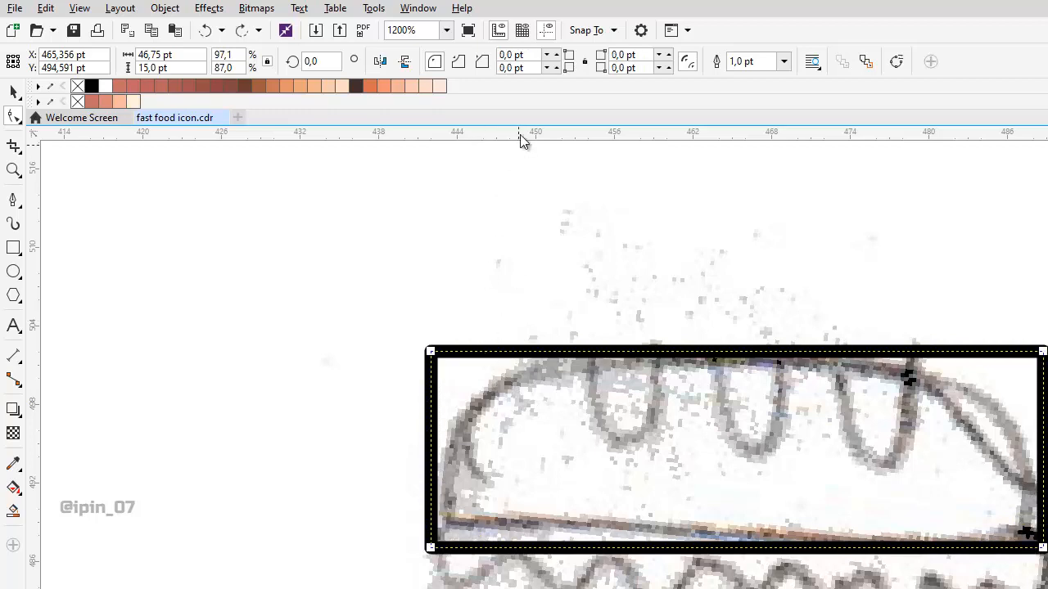
- Round the rectangle's top-left and top-right corners with a 10 pt radius
click(557, 54)
click(557, 54)
click(557, 54)
click(557, 54)
click(557, 54)
click(557, 54)
click(557, 54)
click(557, 54)
click(556, 54)
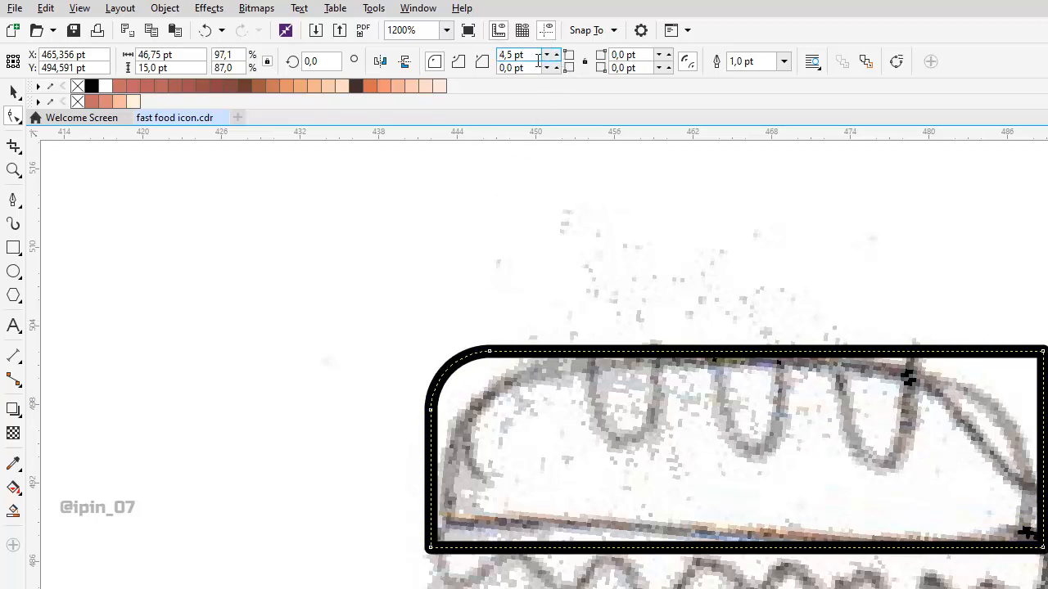
text(10)
key(Return)
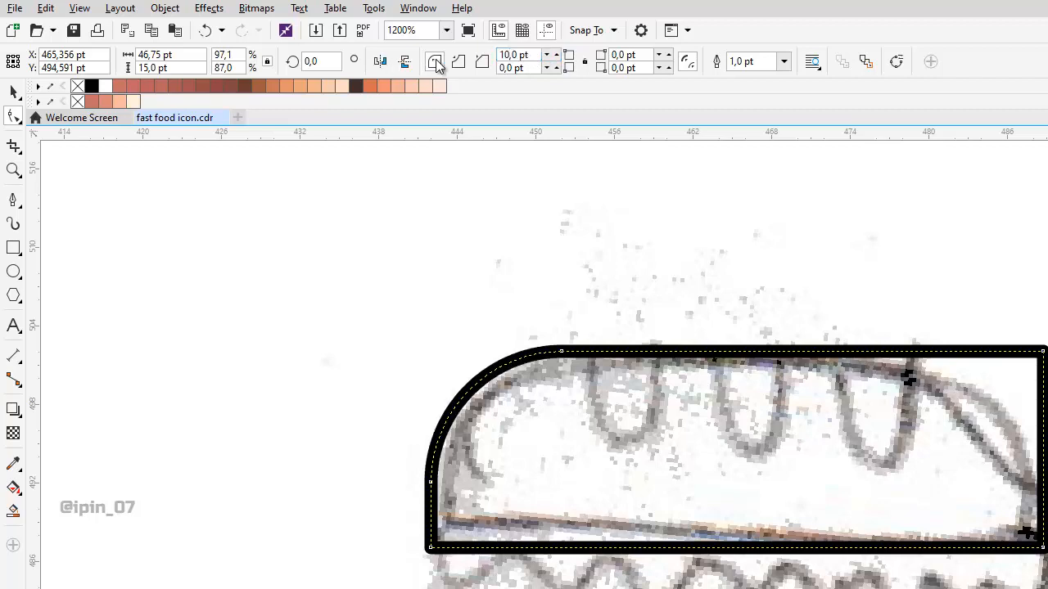
click(638, 55)
text(10)
key(Return)
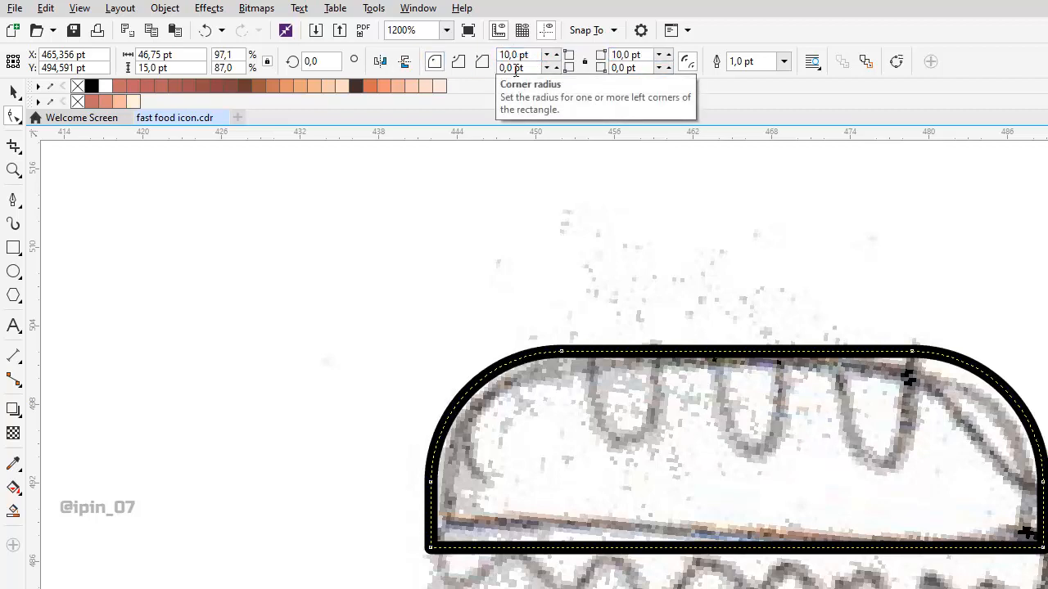
- Increase the radius of both upper corners of the bun to 12 pt
click(557, 55)
click(556, 55)
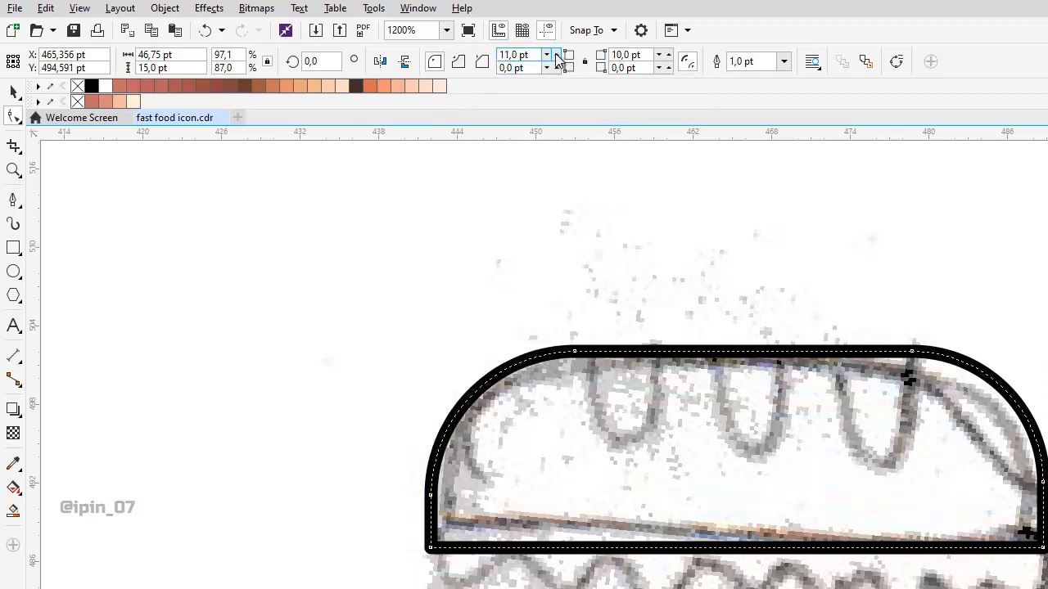
click(557, 55)
click(557, 55)
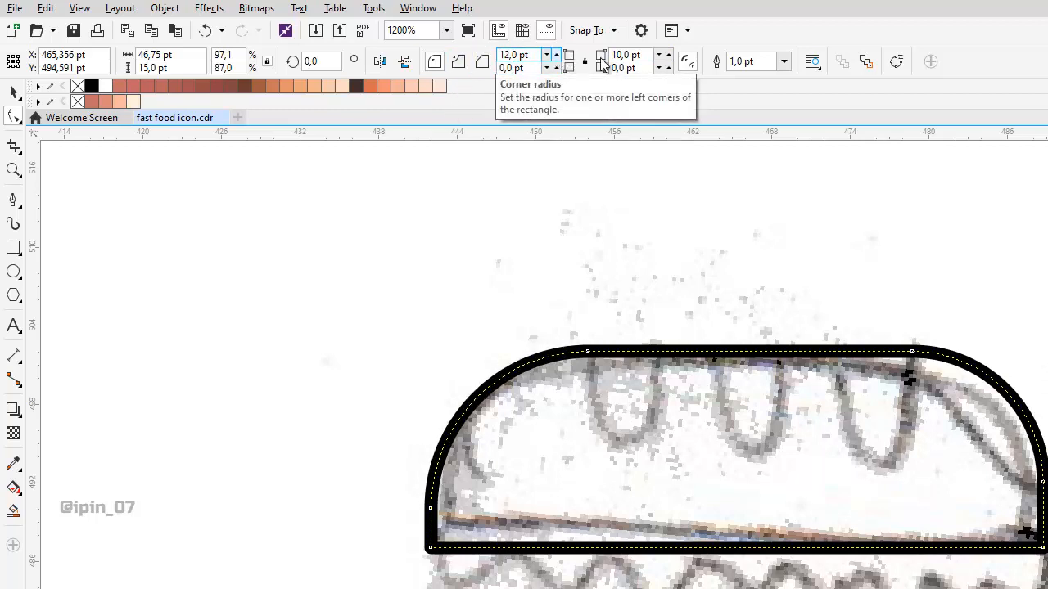
click(669, 54)
click(669, 55)
click(669, 54)
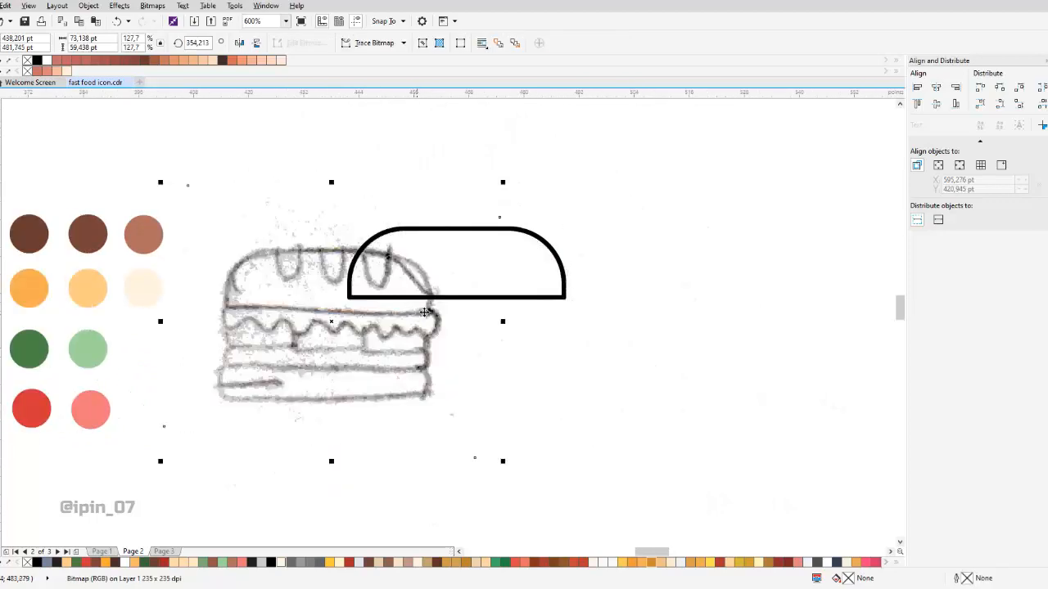
- Undo the sketch's displacement and set the radius of the bun's two lower corners to 0.5 pt
key(ctrl+z)
click(390, 298)
scroll(390, 299, up, 2)
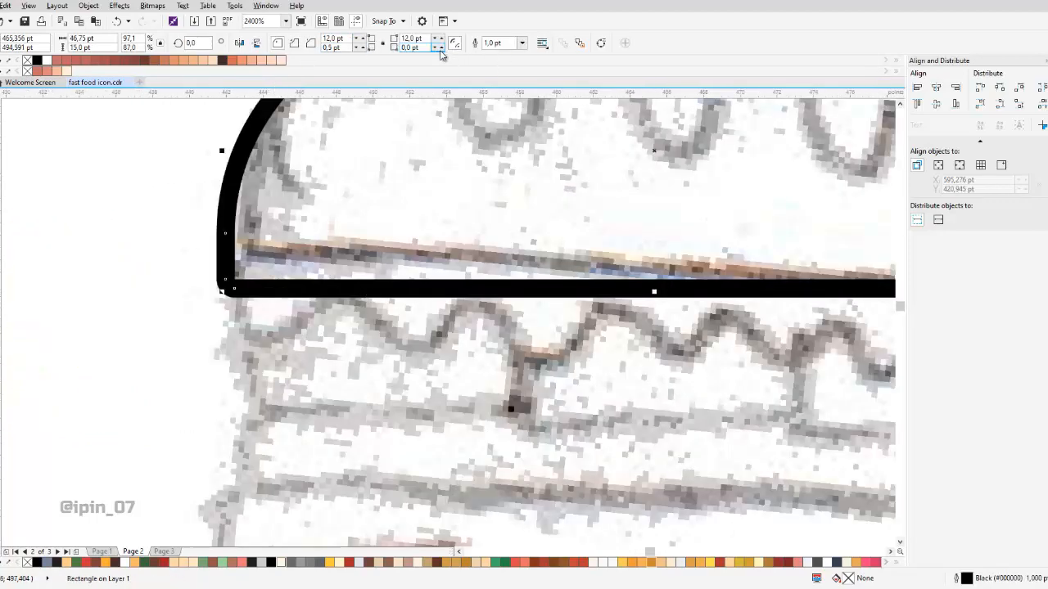
scroll(444, 339, down, 2)
click(428, 323)
scroll(365, 296, up, 1)
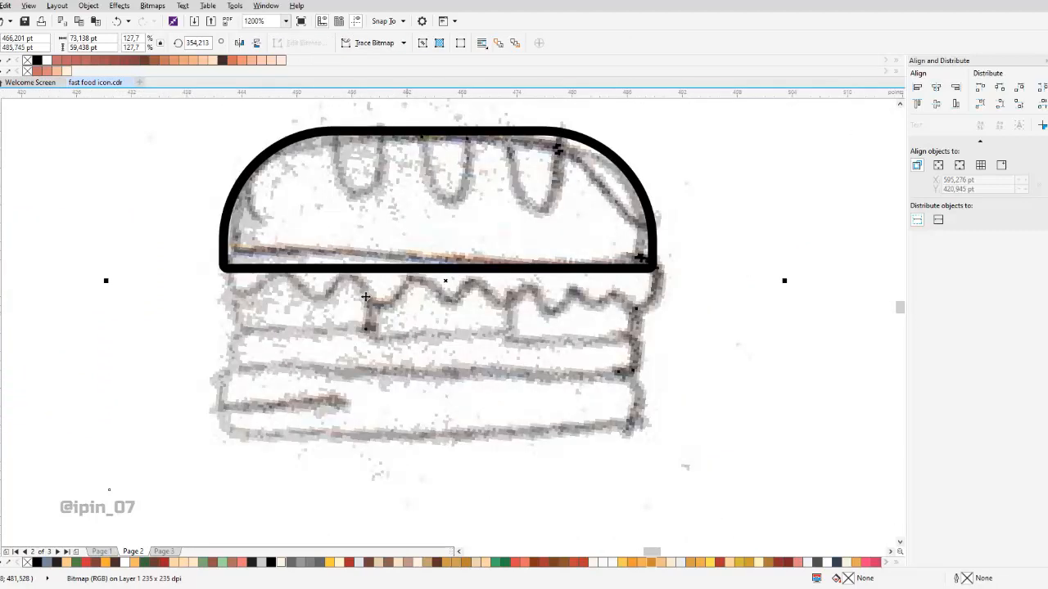
- Paste a copy of the top bun and fit it over the sketched bottom bun at 7.5 pt high
click(379, 233)
right_click(424, 202)
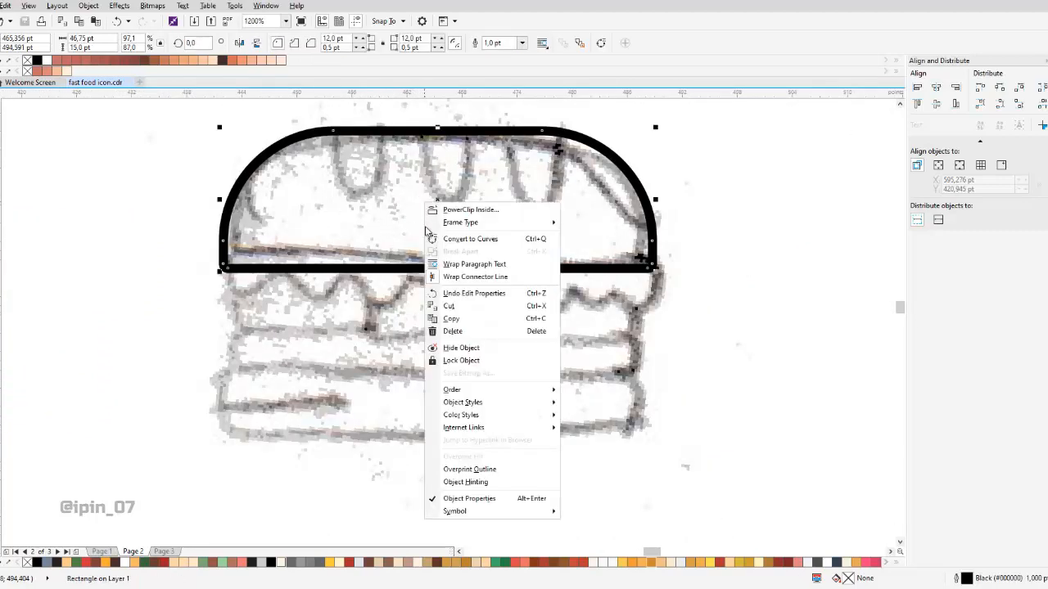
click(446, 317)
scroll(460, 304, down, 1)
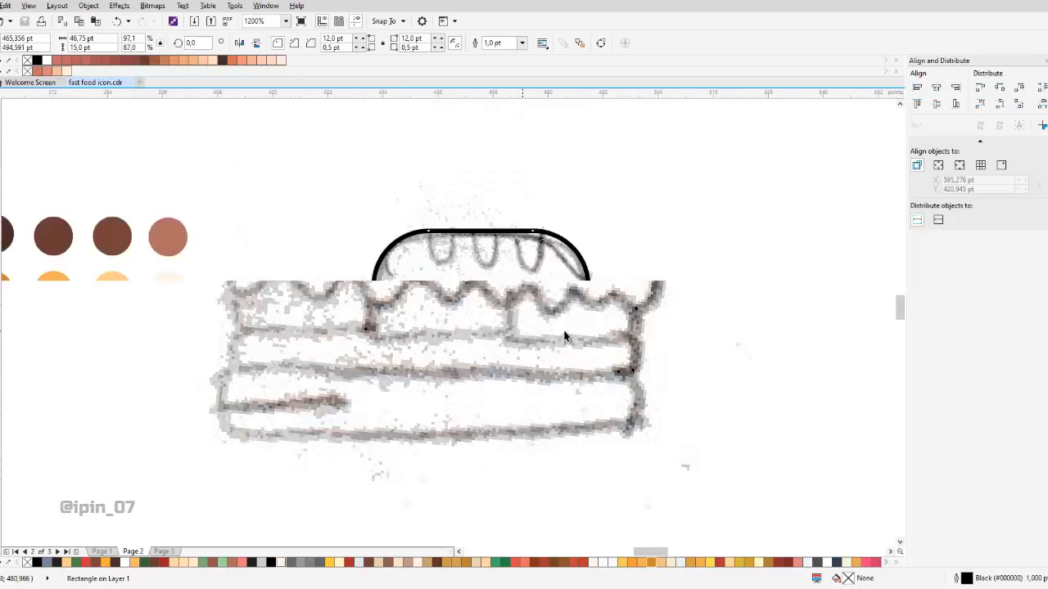
right_click(730, 269)
click(758, 339)
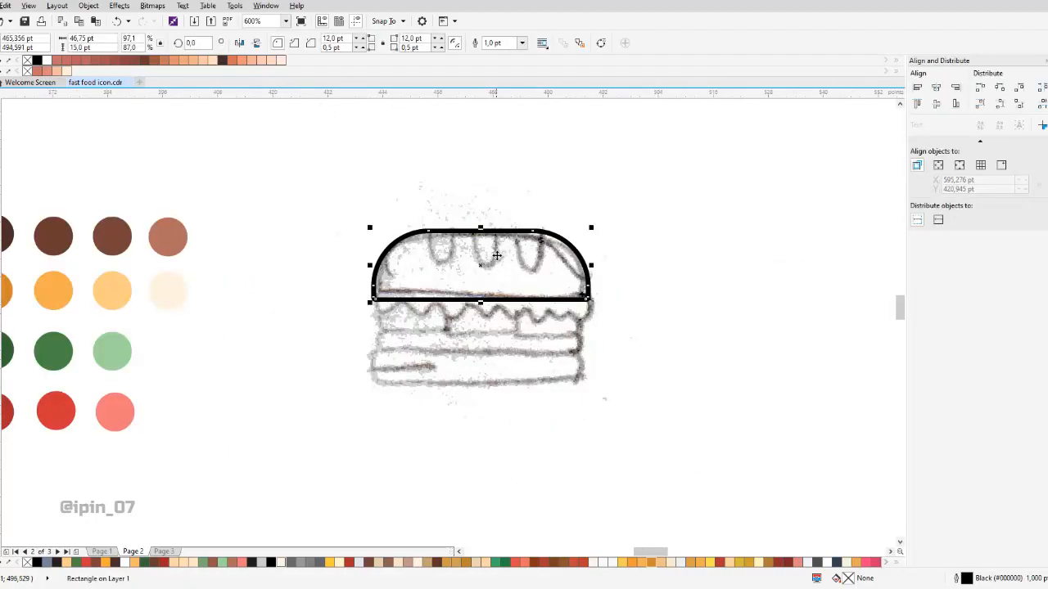
drag(498, 256, 476, 346)
scroll(487, 359, up, 1)
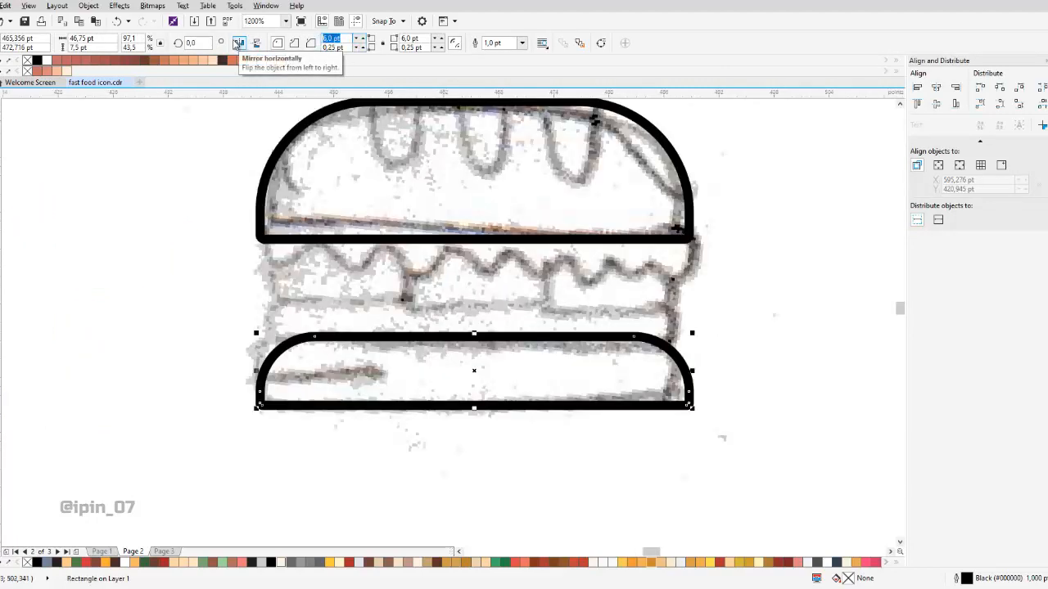
- Reset the bottom bun's corner radii to 0, and round its upper corners by 0.5 pt and its lower corners by 2 pt
text(0)
key(Return)
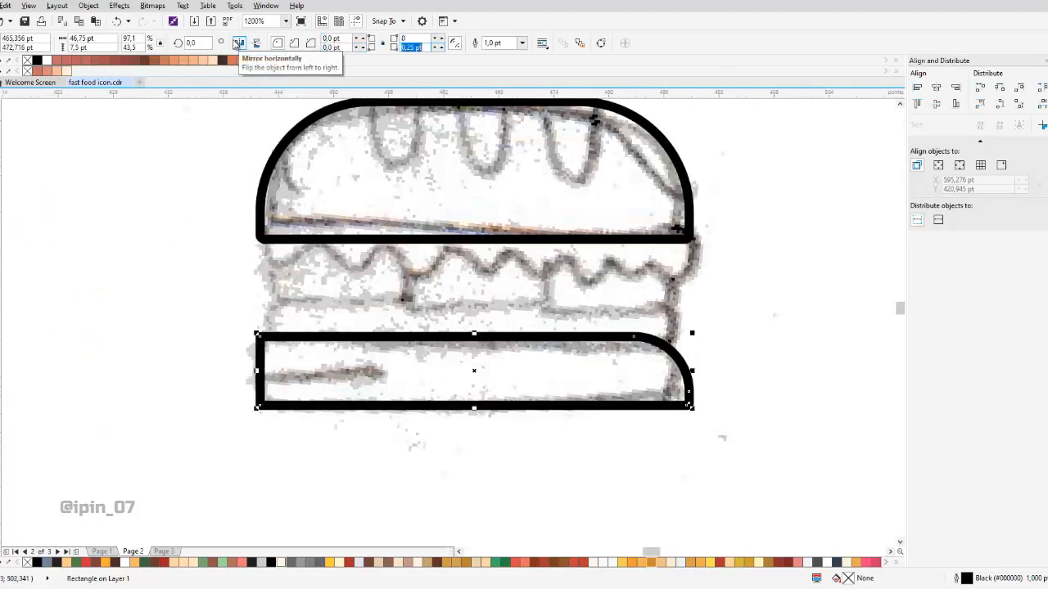
key(Return)
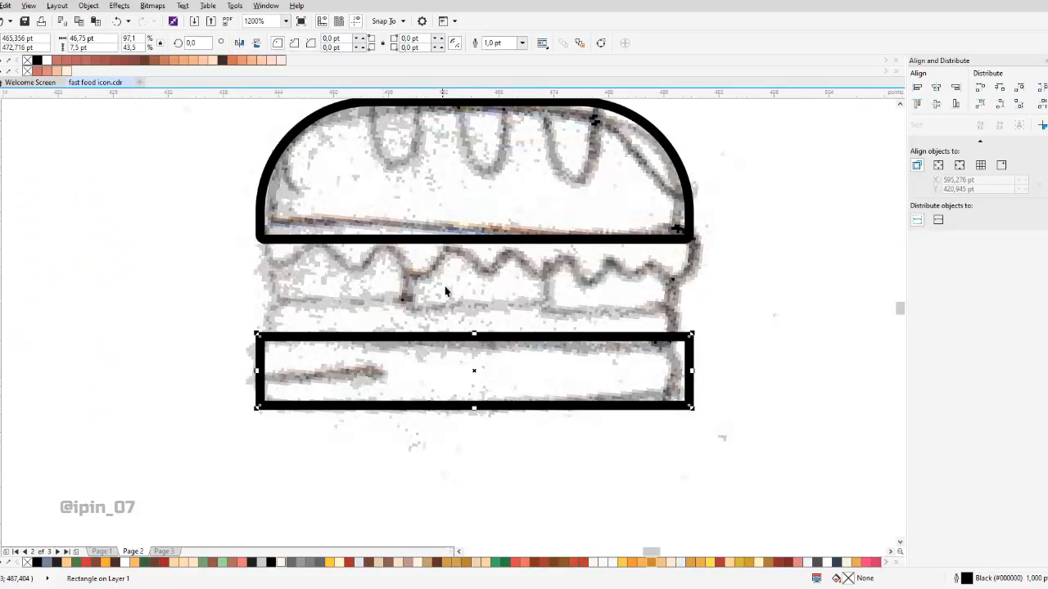
drag(446, 286, 440, 278)
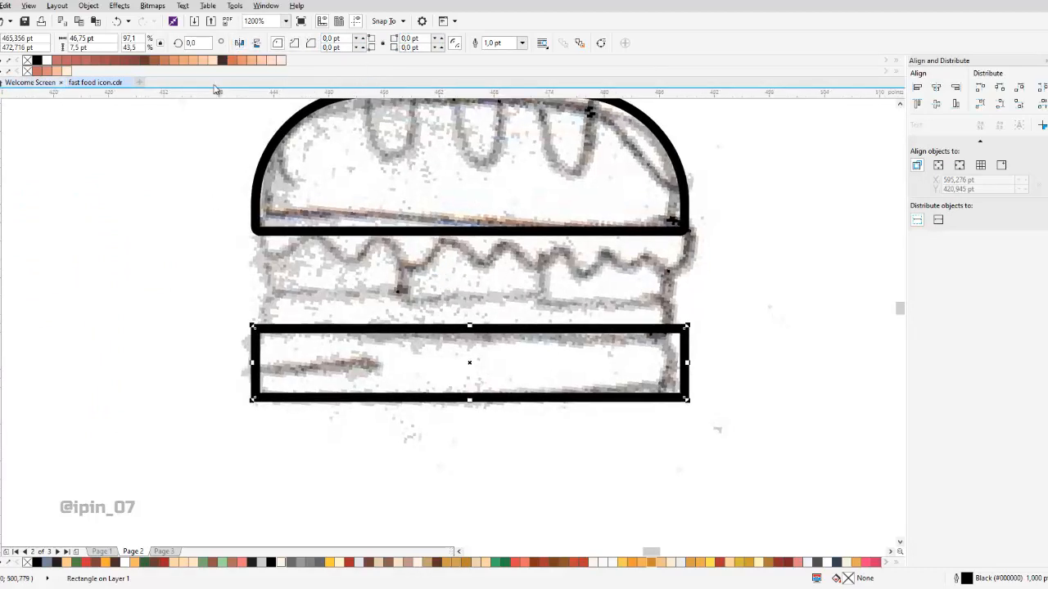
click(342, 47)
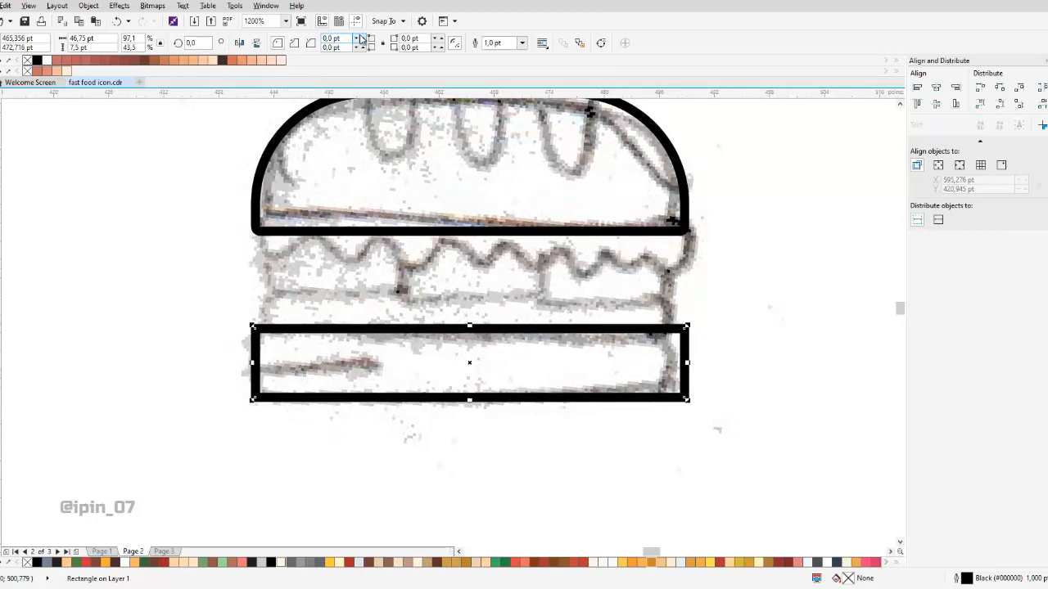
click(358, 37)
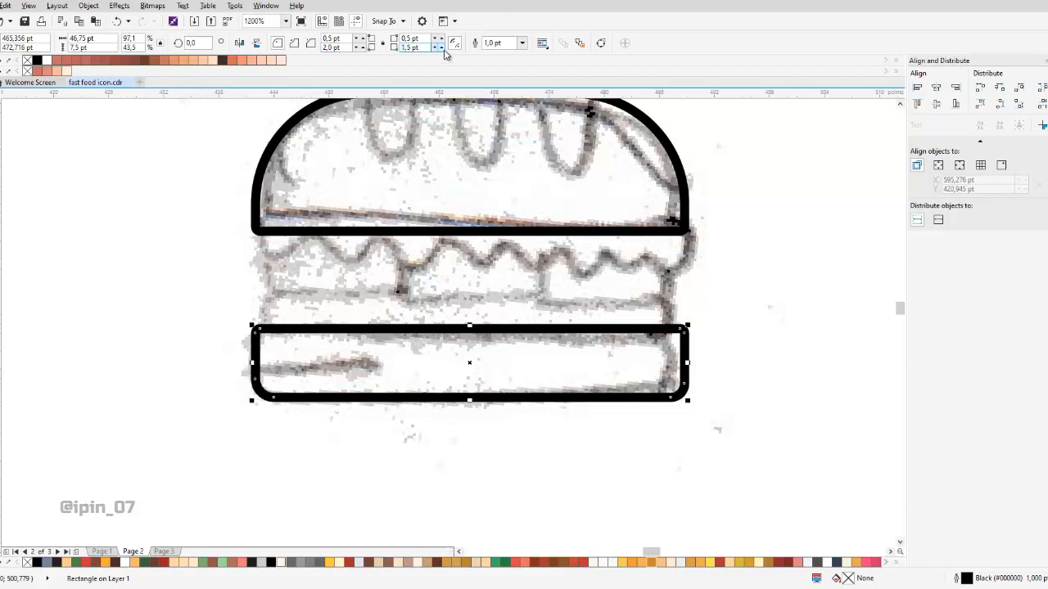
click(769, 293)
- Draw a wavy Bezier curve about 27 pt wide for the lettuce's left part, from the top bun's lower-left corner back up to its base
scroll(594, 293, down, 1)
scroll(587, 299, up, 1)
drag(593, 272, 521, 287)
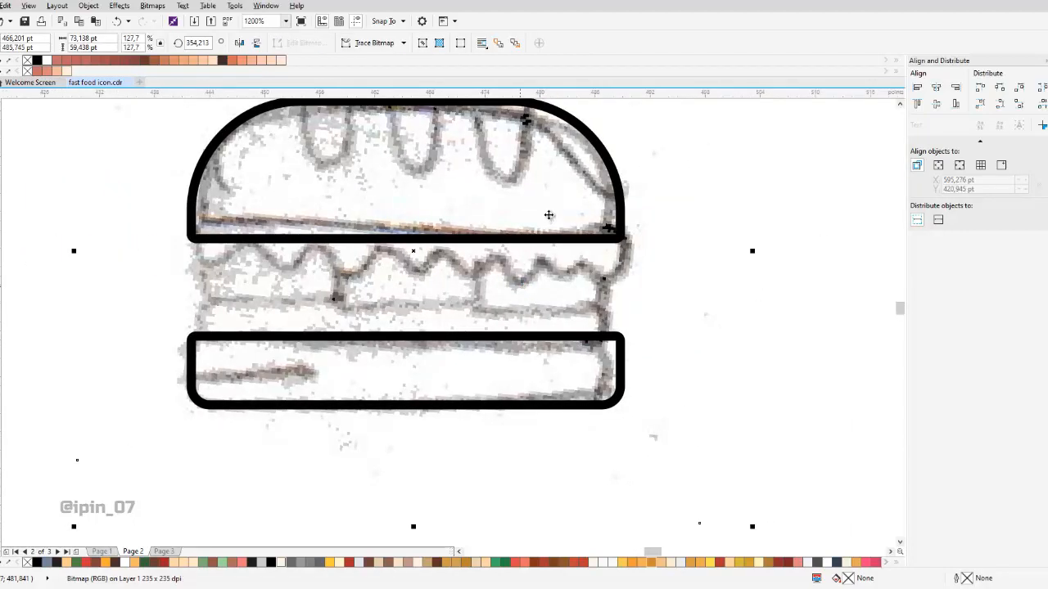
drag(222, 243, 250, 249)
scroll(213, 254, up, 1)
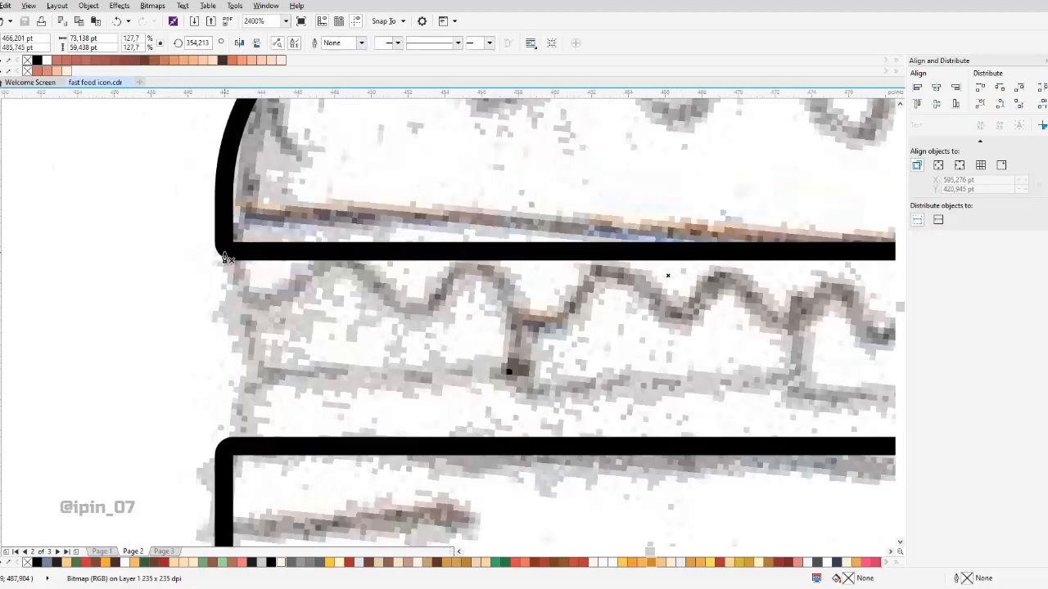
click(235, 235)
drag(264, 307, 303, 307)
drag(354, 277, 394, 280)
mouse_move(437, 298)
mouse_down()
mouse_move(275, 286)
mouse_move(325, 313)
mouse_move(348, 305)
mouse_move(255, 255)
mouse_move(292, 249)
mouse_up()
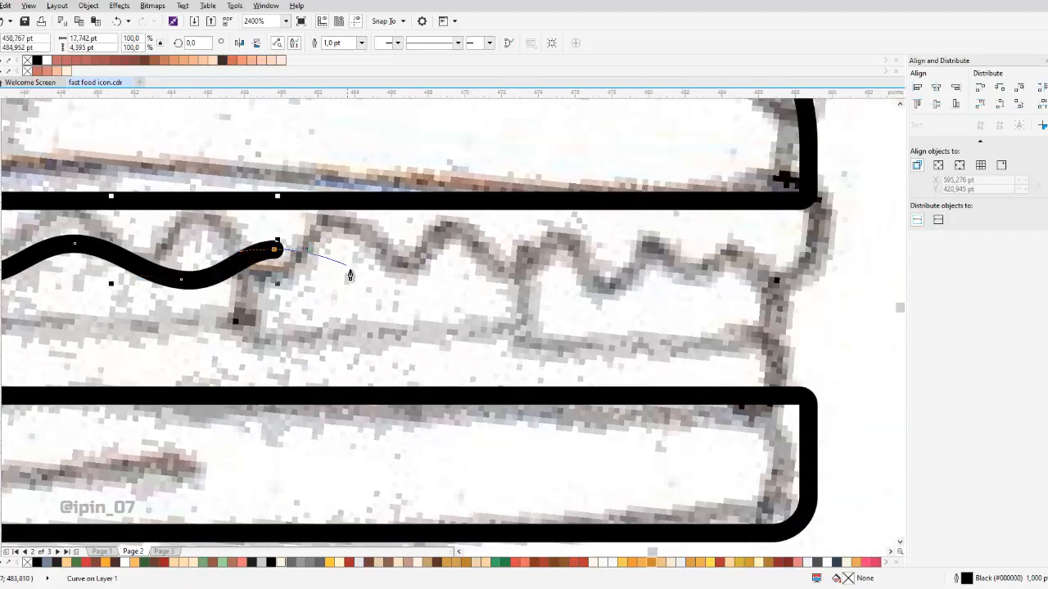
drag(381, 273, 419, 281)
drag(446, 182, 447, 168)
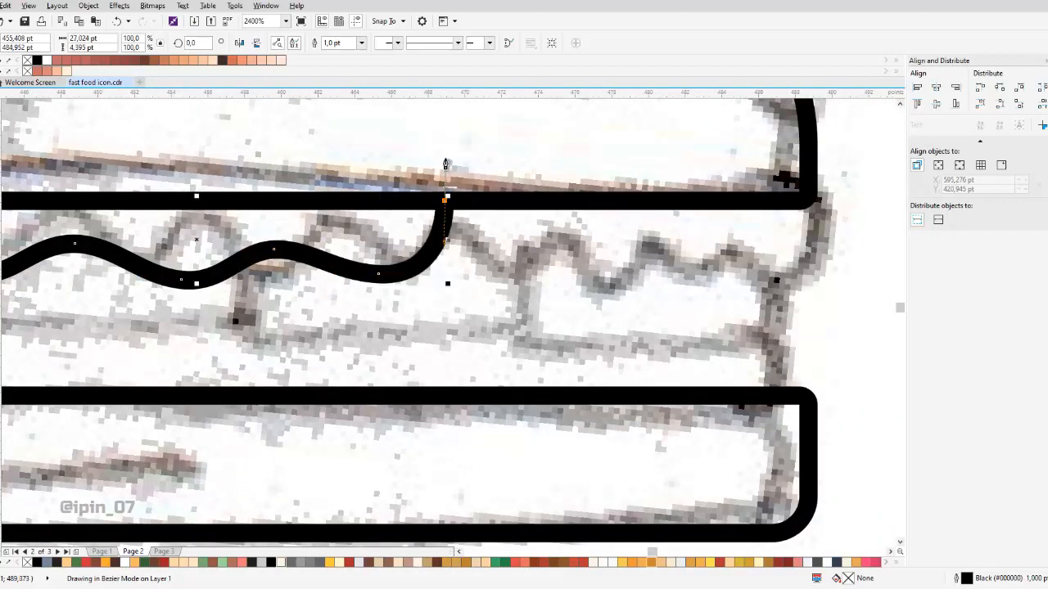
- Draw a second wavy Bezier curve about 22 pt wide from the top bun's lower-right corner to the first lettuce curve
drag(798, 214, 667, 215)
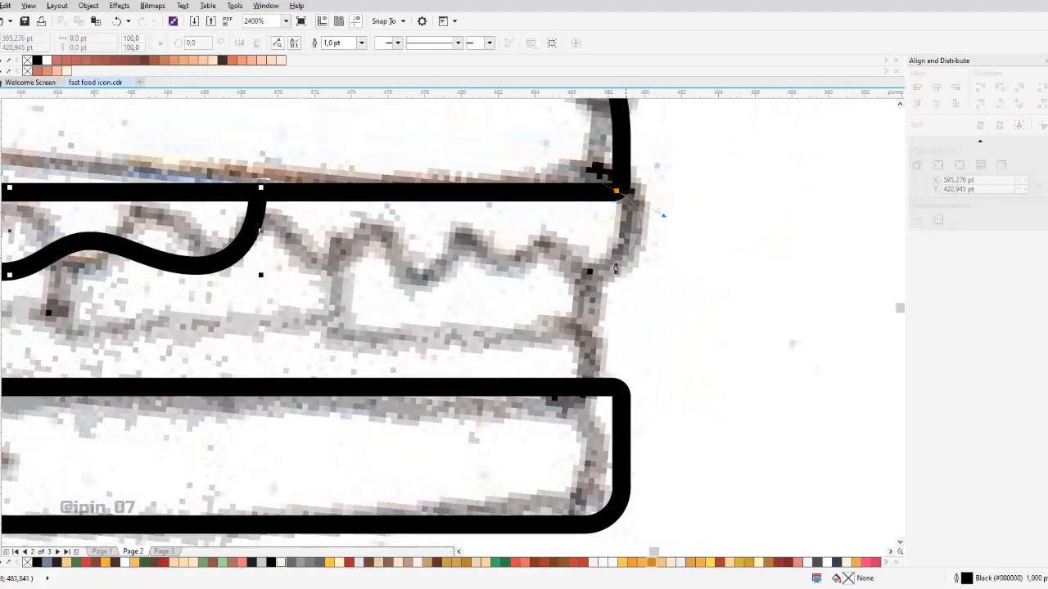
mouse_move(591, 268)
mouse_down()
mouse_move(576, 277)
mouse_move(558, 263)
mouse_move(642, 192)
mouse_move(582, 210)
mouse_up()
key(ctrl+z)
key(ctrl+z)
drag(554, 226, 548, 186)
drag(536, 172, 485, 169)
drag(430, 189, 404, 206)
scroll(515, 285, down, 1)
drag(542, 272, 561, 273)
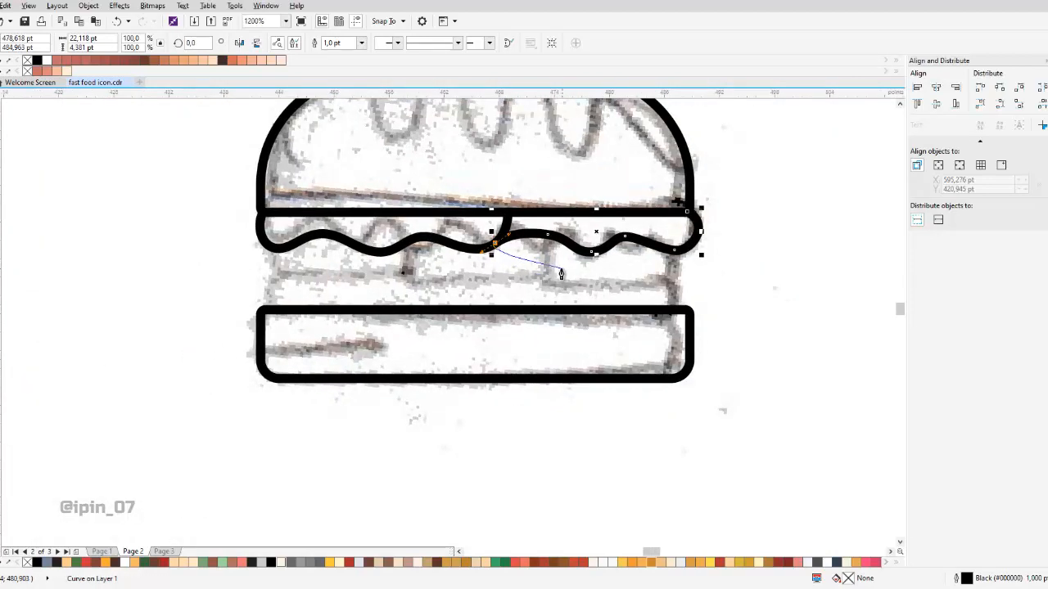
drag(490, 249, 386, 254)
- Select both lettuce curves and even out their waves by editing all their nodes together
scroll(499, 254, up, 1)
key(space)
shift+click(498, 239)
scroll(505, 241, down, 1)
key(F10)
scroll(557, 252, up, 1)
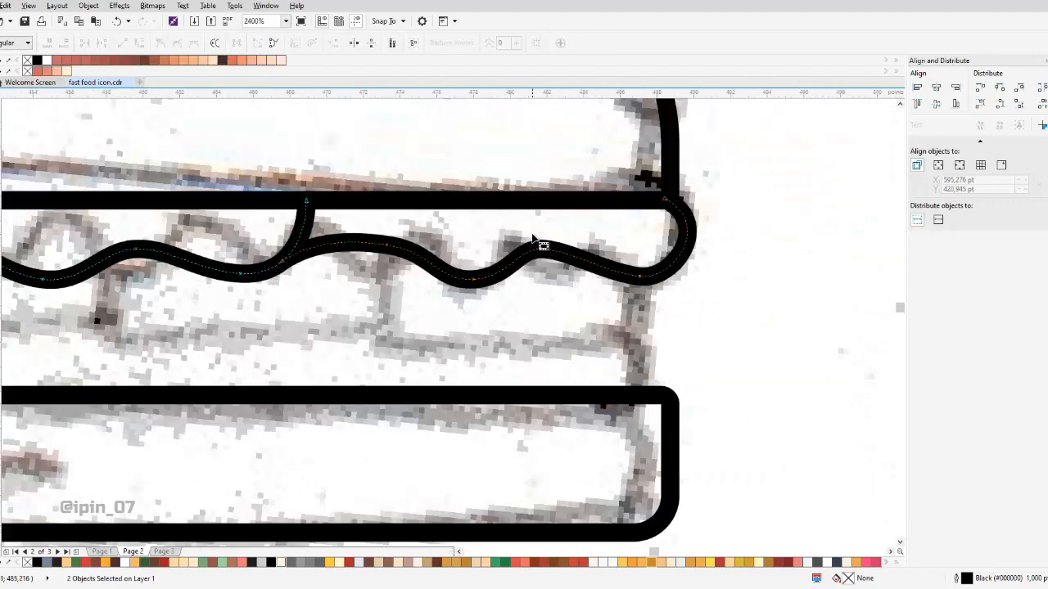
scroll(398, 308, down, 1)
drag(660, 339, 45, 139)
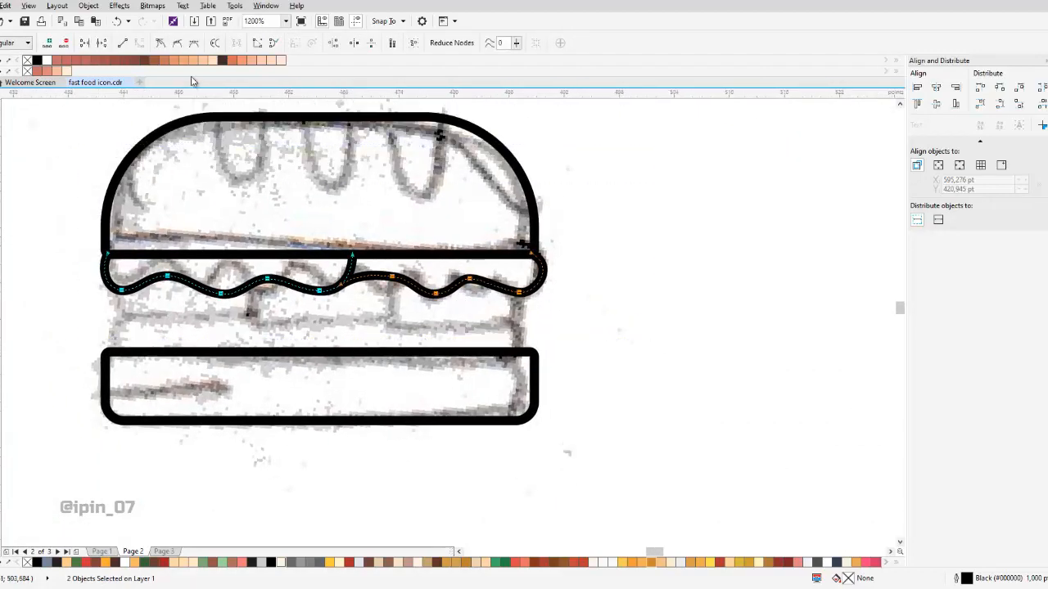
drag(328, 303, 379, 257)
key(space)
scroll(379, 283, up, 1)
drag(610, 220, 456, 239)
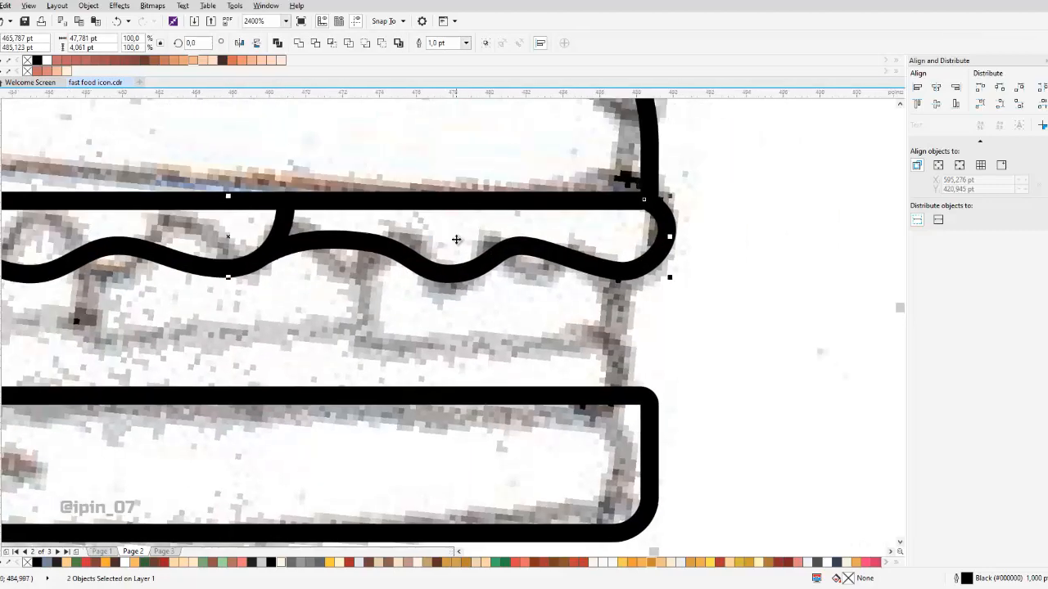
- Refine the right end of the lettuce curve by adjusting its nodes and Bezier handles into a rounder bulge
key(F10)
click(515, 246)
scroll(512, 247, up, 1)
drag(576, 246, 599, 234)
drag(730, 246, 538, 246)
drag(504, 244, 607, 360)
drag(602, 304, 603, 312)
drag(682, 199, 669, 208)
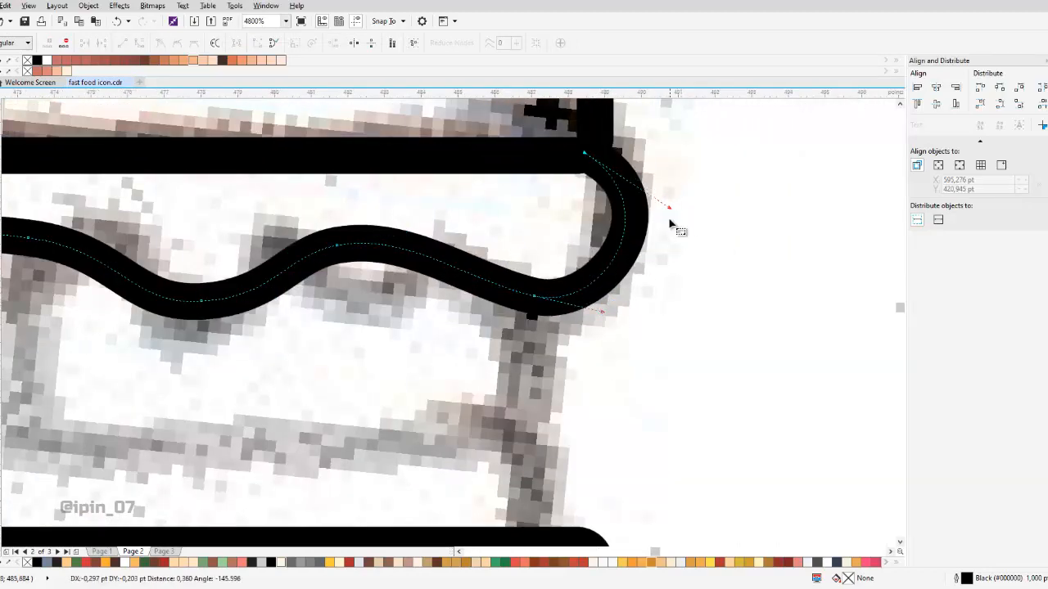
- Move the sketch bitmap off the burger outline, leftward over the color swatches
scroll(656, 302, down, 4)
key(space)
drag(606, 296, 361, 296)
scroll(614, 295, up, 1)
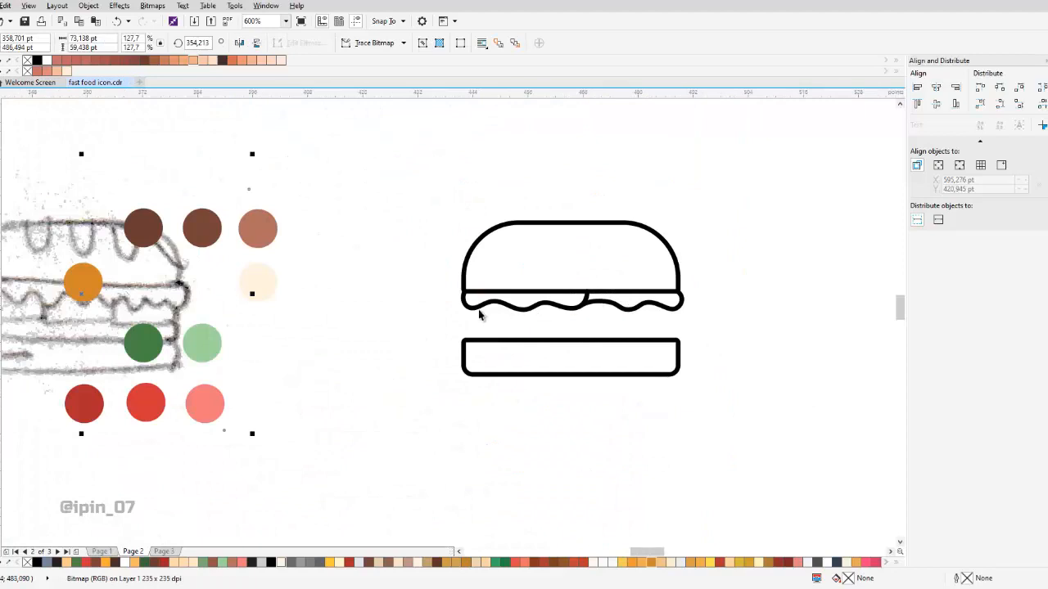
- Undo the sketch bitmap move and pull the left lettuce curve's Bezier handles outward to round its left end
key(ctrl+z)
scroll(476, 308, up, 2)
click(448, 271)
key(space)
scroll(469, 301, up, 1)
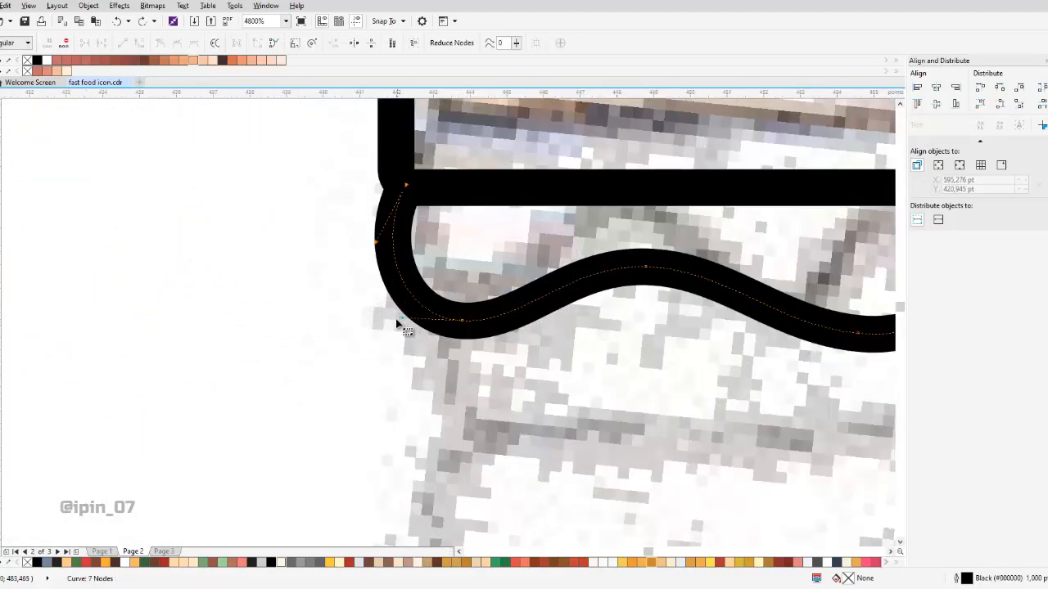
drag(397, 320, 375, 317)
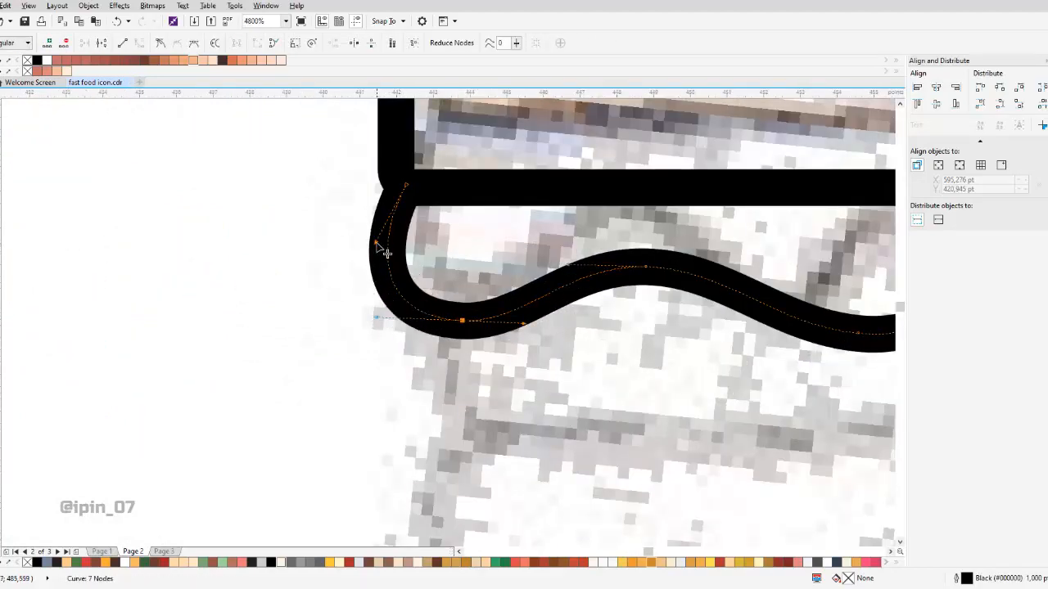
drag(376, 244, 354, 256)
click(328, 297)
- Draw a rectangle about 15.3 by 3.3 pt behind the lettuce's left part and shift it slightly up toward the top bun
scroll(306, 339, down, 2)
mouse_move(390, 349)
mouse_down()
mouse_move(356, 322)
mouse_move(377, 297)
mouse_move(313, 273)
mouse_up()
key(space)
click(378, 291)
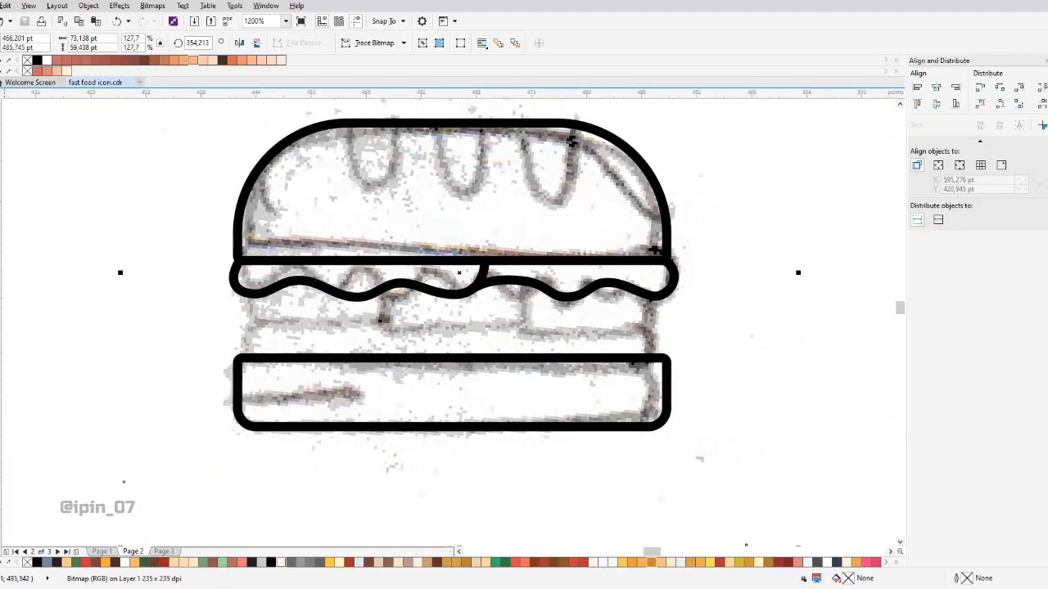
key(F6)
drag(301, 309, 307, 287)
scroll(306, 287, up, 1)
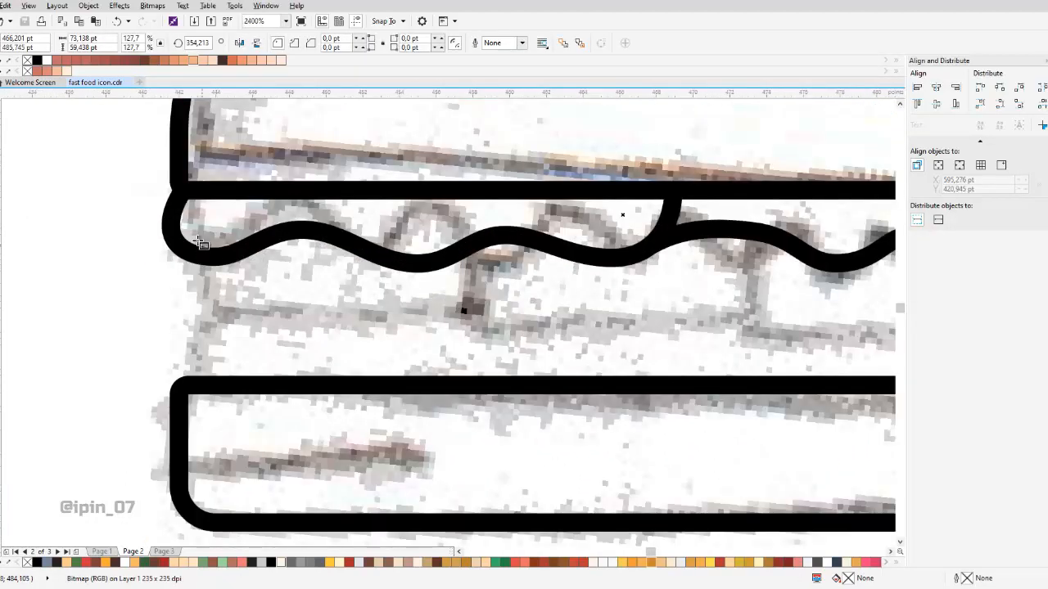
mouse_move(197, 240)
mouse_down()
mouse_move(382, 300)
mouse_move(480, 304)
mouse_up()
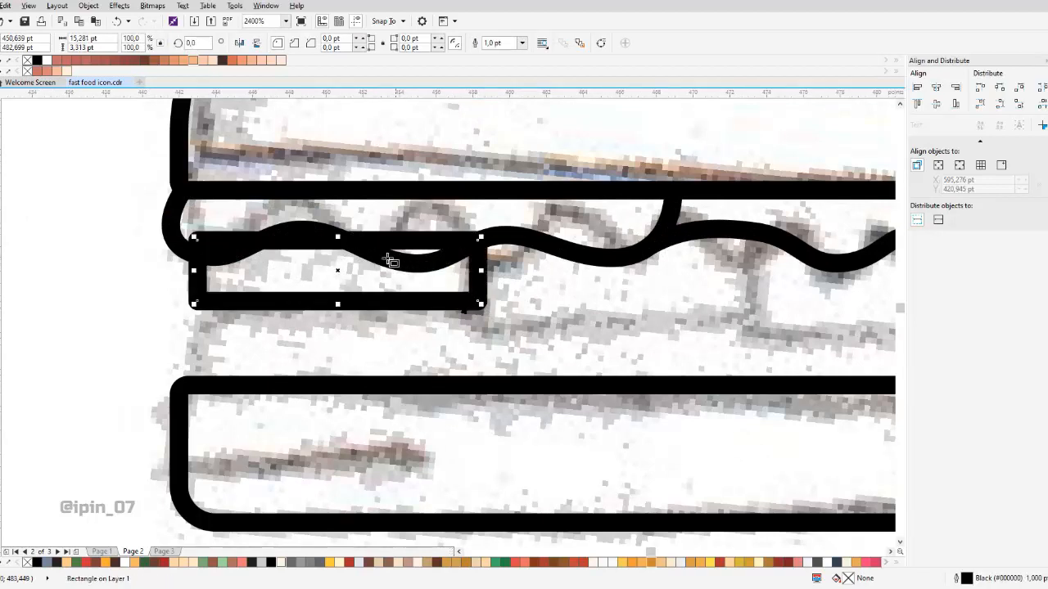
drag(345, 260, 301, 315)
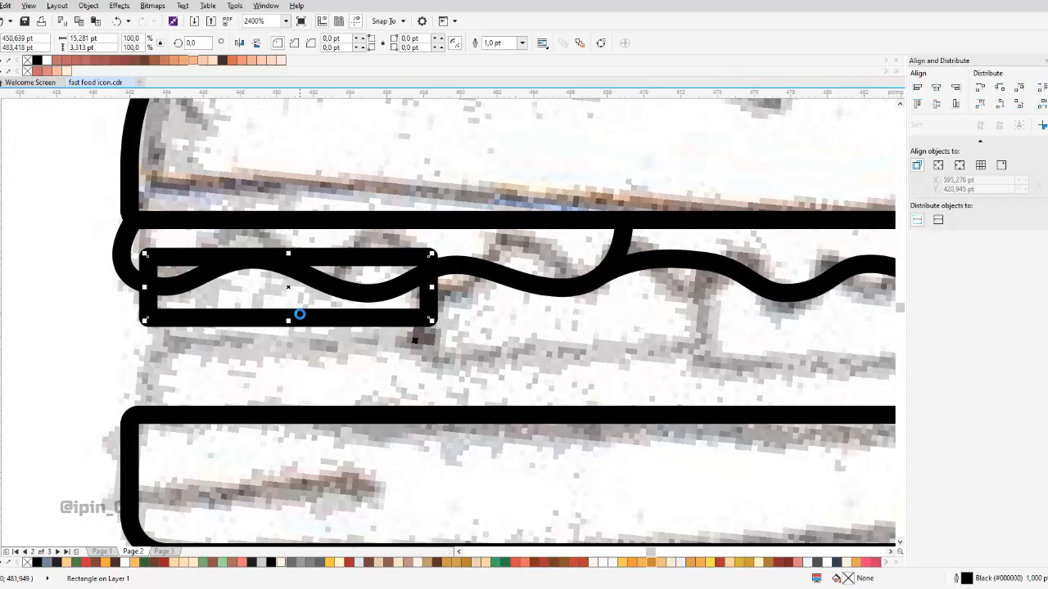
scroll(299, 314, down, 1)
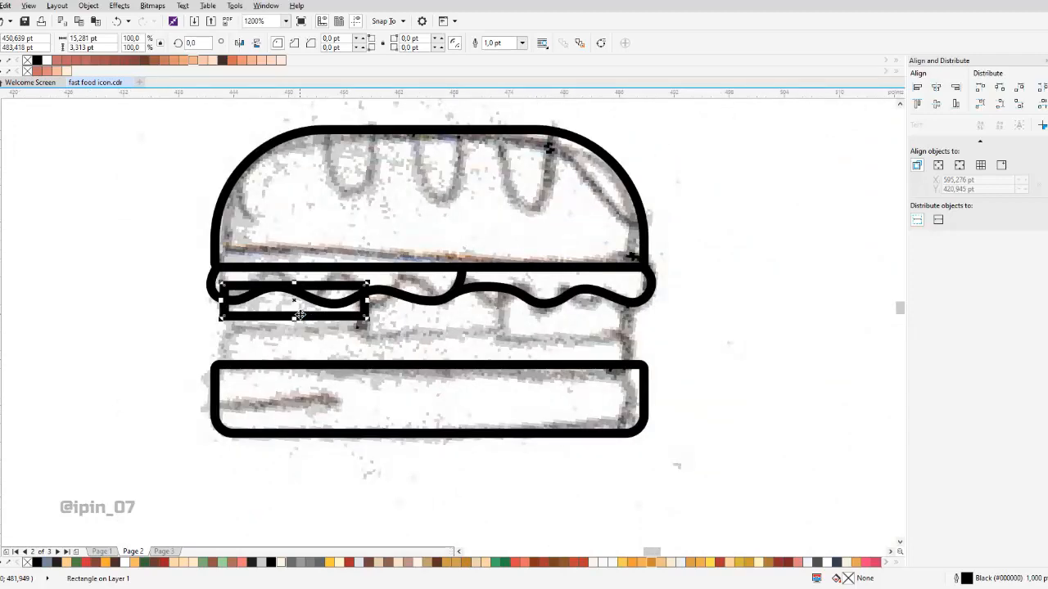
scroll(300, 315, up, 1)
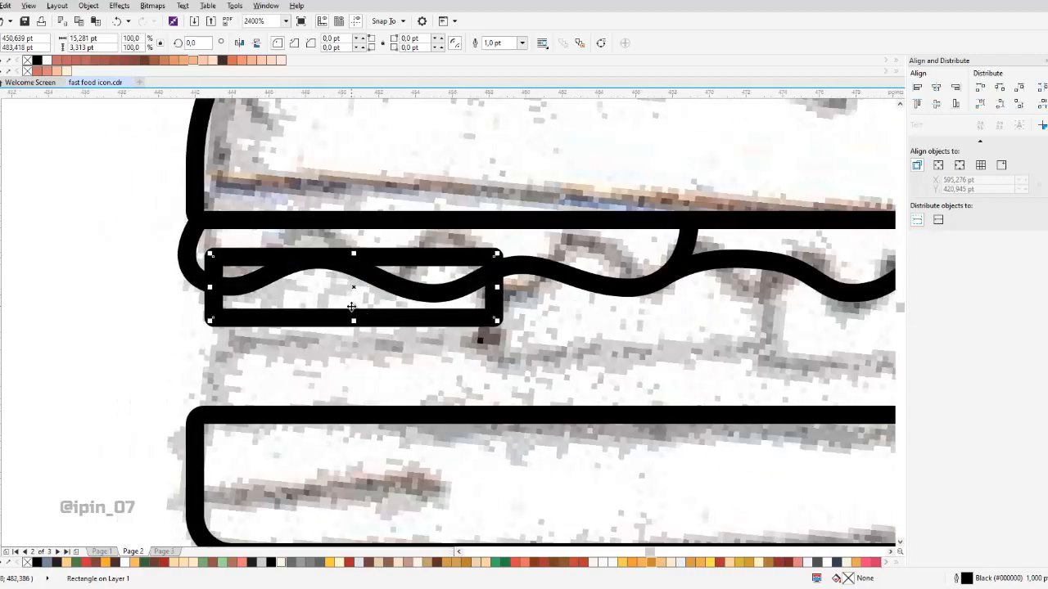
- Stretch the rectangle under the lettuce to a height of about 3.97 pt
drag(351, 307, 352, 314)
key(ctrl+z)
drag(355, 253, 355, 237)
scroll(342, 295, up, 1)
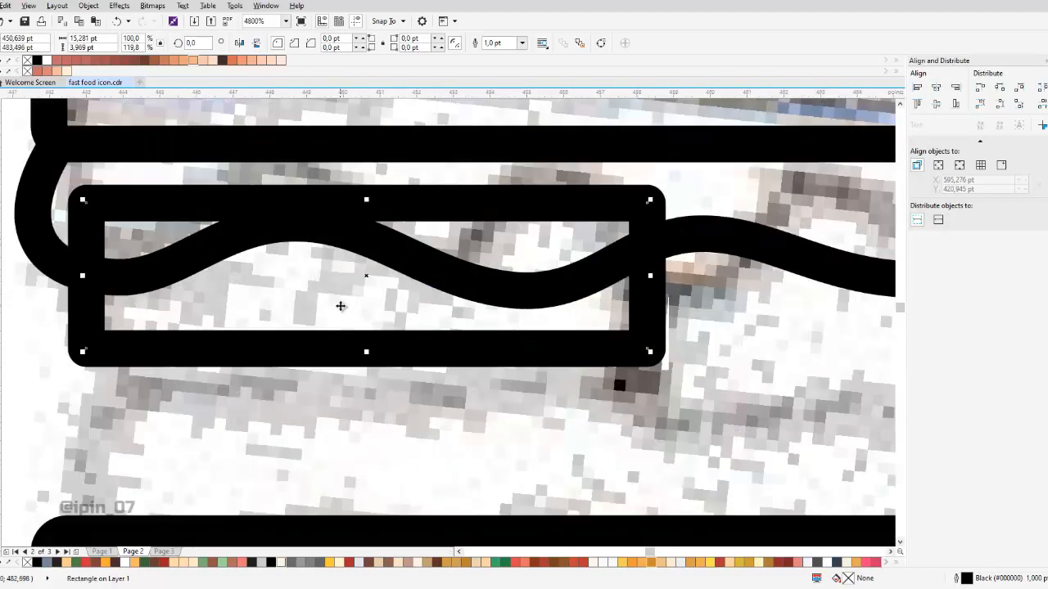
scroll(340, 306, down, 1)
scroll(328, 308, right, 3)
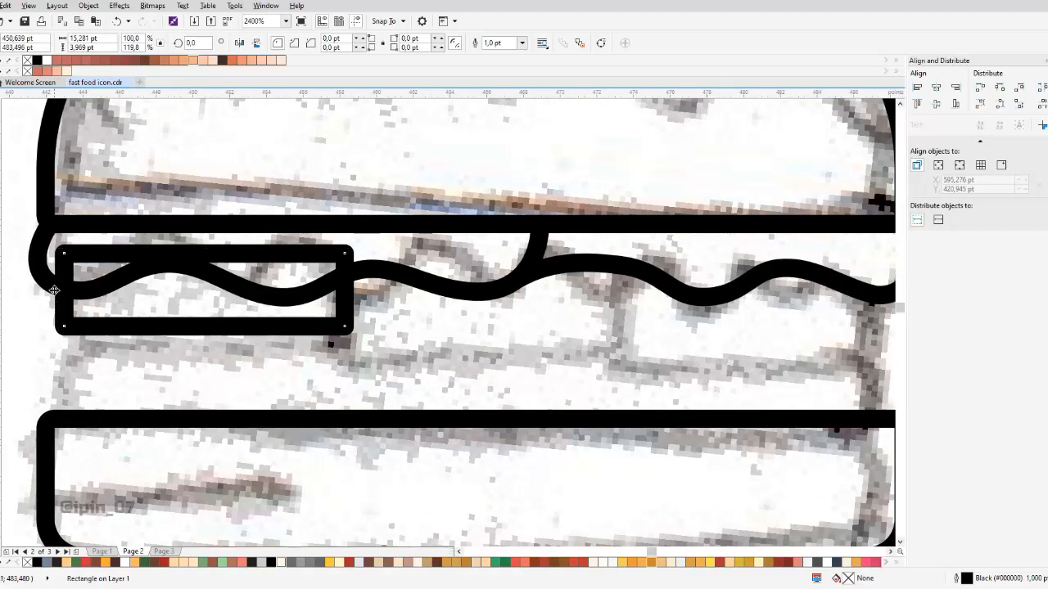
- Make a mirrored copy of the rectangle directly to its right, sharing its side edge
click(75, 291)
click(101, 318)
drag(59, 290, 339, 295)
scroll(222, 312, right, 3)
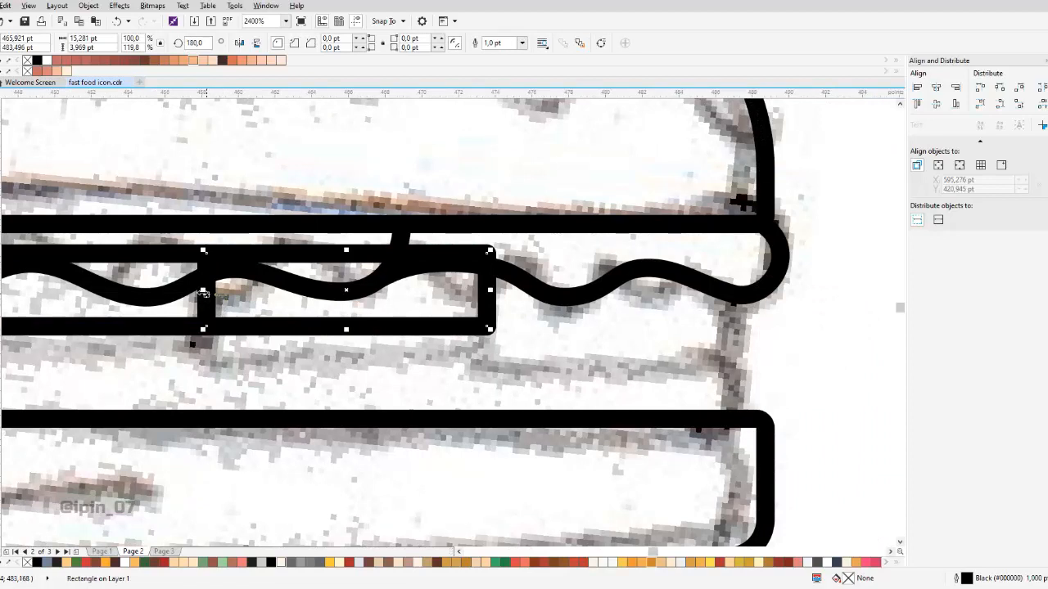
- Add a third rectangle about 14.5 pt wide against the second one's right side, ending near the lettuce's right end
drag(203, 289, 601, 292)
right_click(571, 303)
scroll(570, 303, right, 3)
click(527, 314)
click(607, 305)
scroll(600, 291, down, 2)
scroll(605, 324, up, 1)
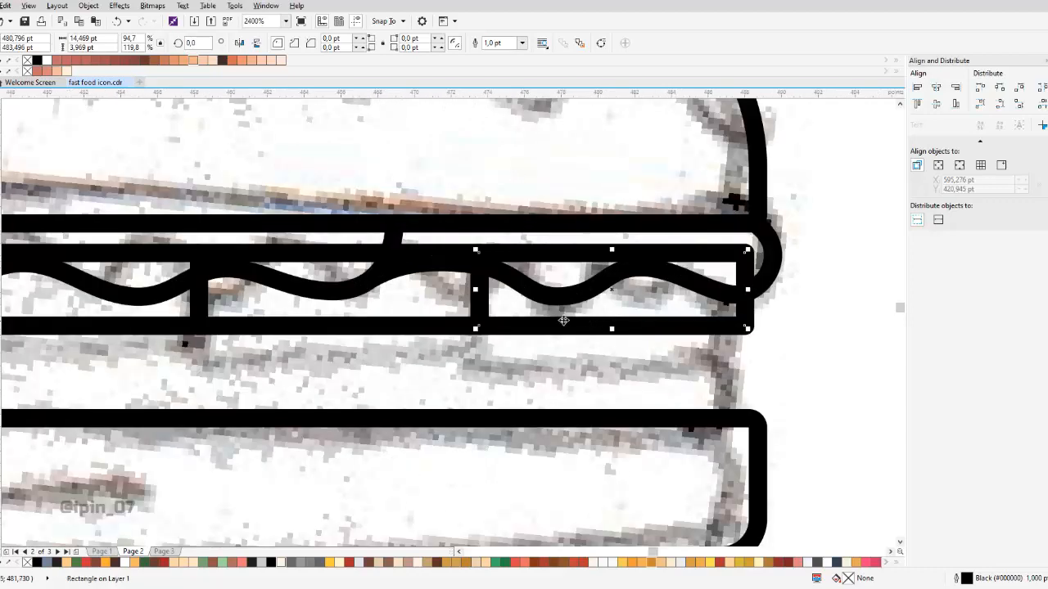
- Try to skew the middle rectangle so its right side drops lower
click(407, 307)
click(417, 303)
drag(488, 293, 486, 315)
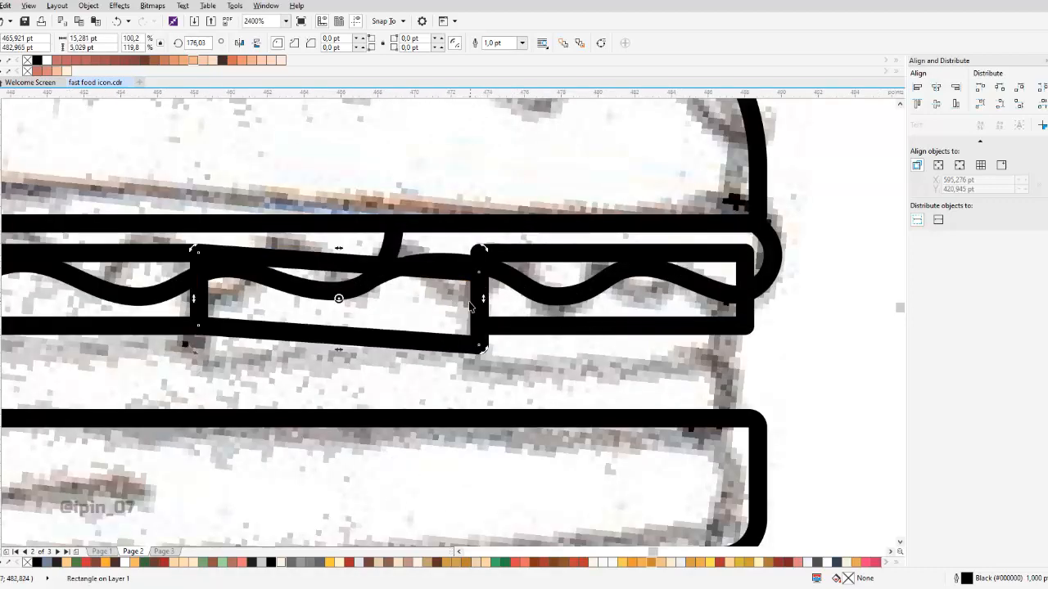
scroll(463, 301, down, 1)
scroll(463, 302, up, 1)
key(ctrl+z)
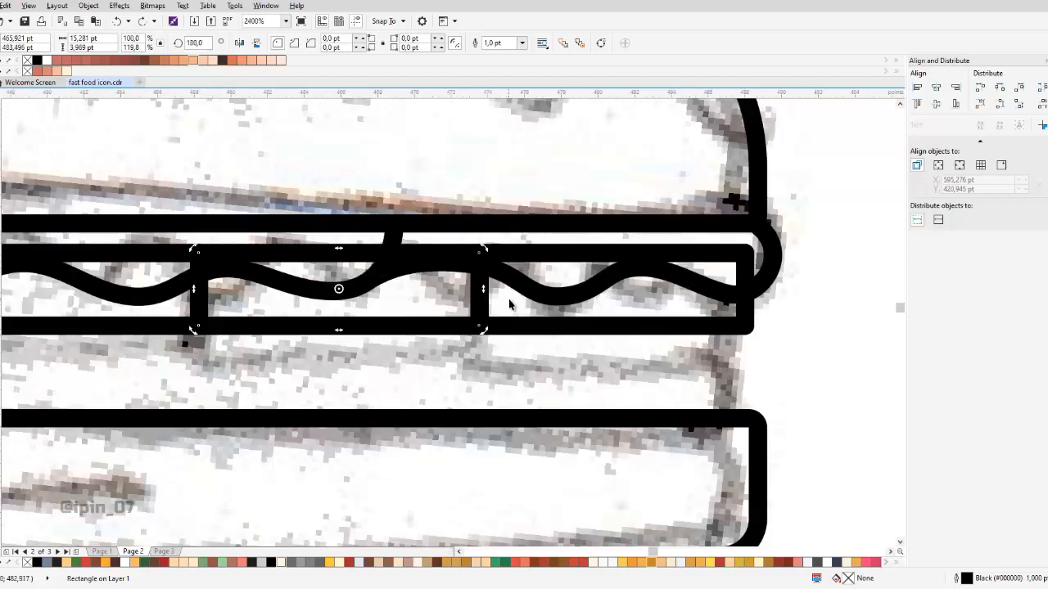
scroll(502, 300, down, 1)
- Reorder the left lettuce curve using the In Front Of command
click(305, 293)
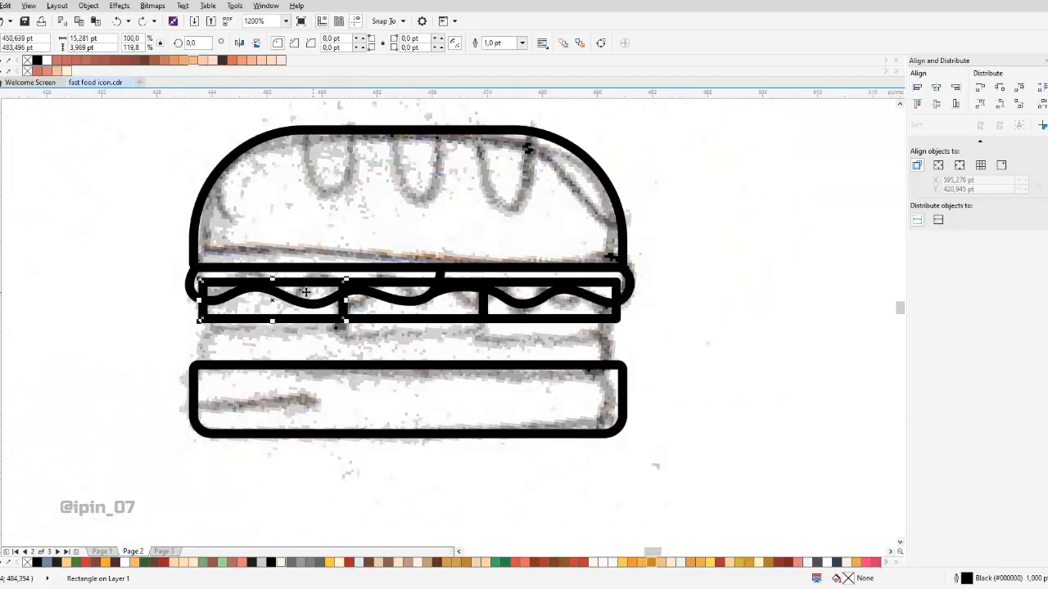
scroll(199, 279, up, 1)
click(194, 274)
right_click(194, 273)
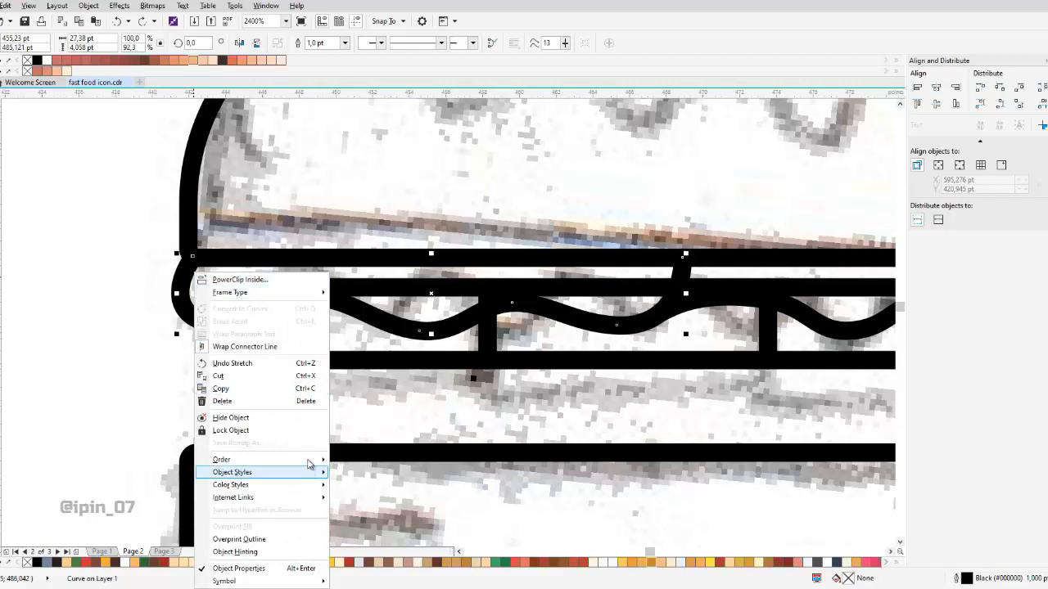
mouse_move(312, 460)
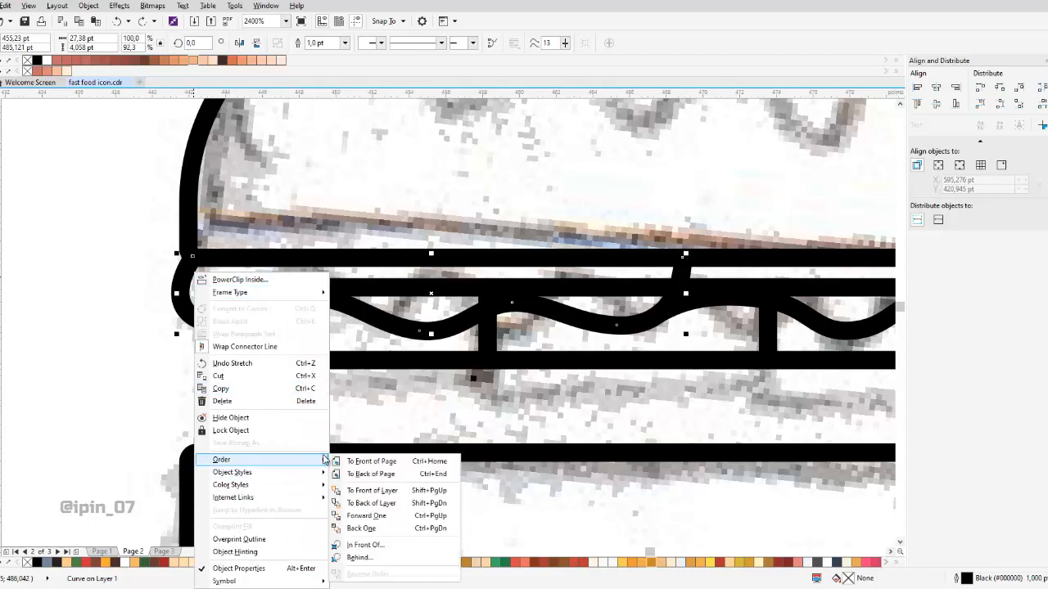
click(390, 545)
drag(442, 222, 418, 290)
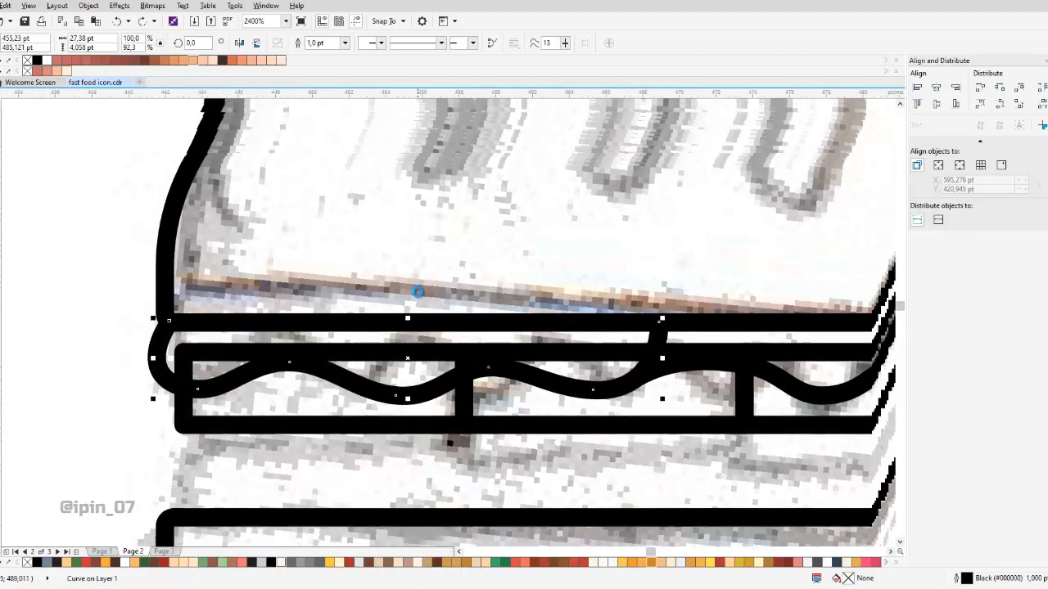
click(414, 270)
scroll(396, 286, down, 2)
scroll(428, 300, up, 1)
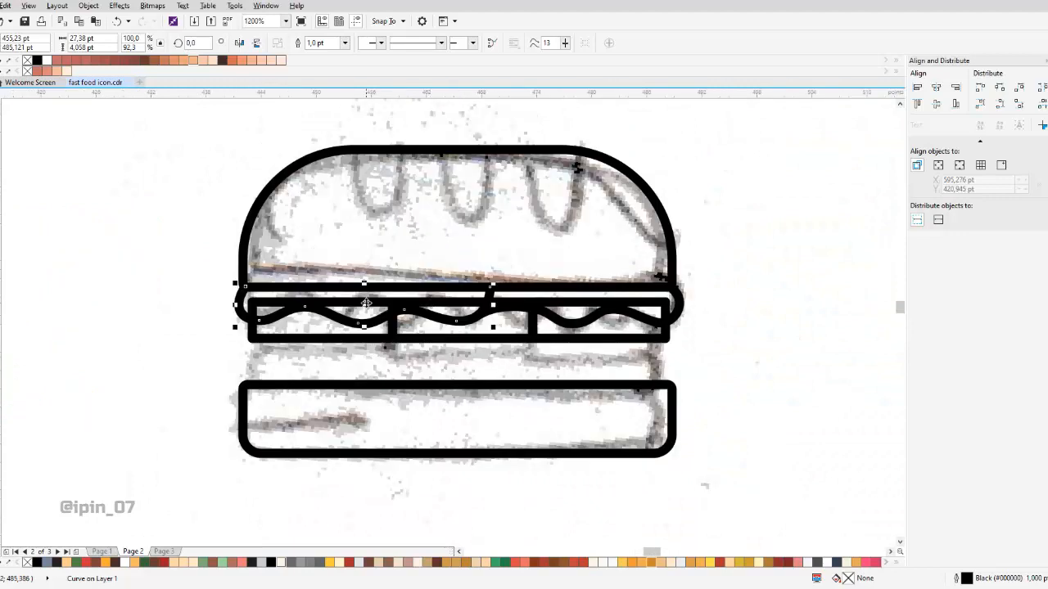
- Close the left lettuce curve with a Bezier segment joining its two ends along the top bun's lower edge
click(62, 173)
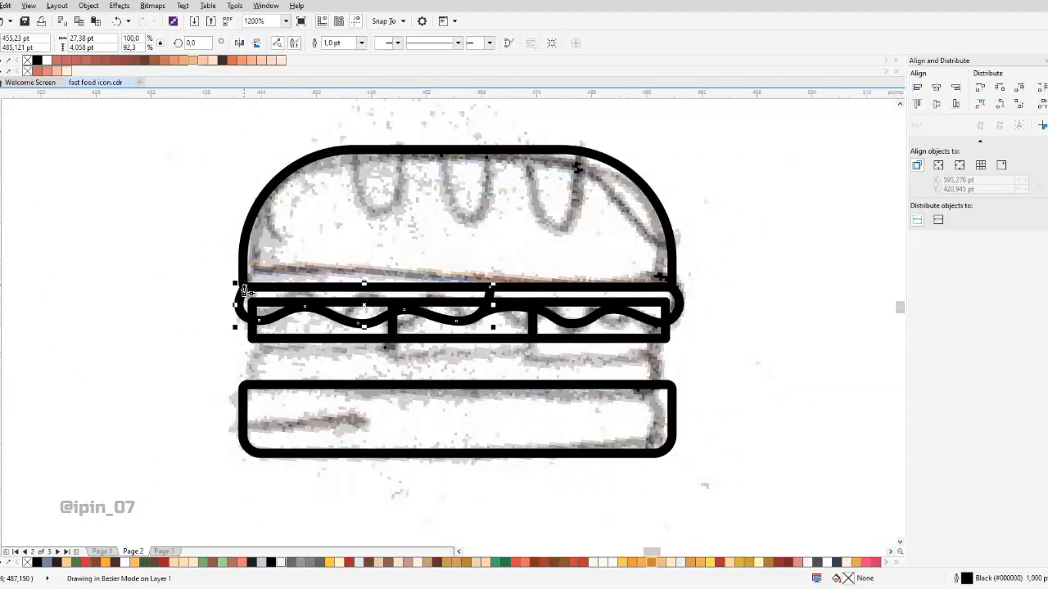
click(244, 289)
scroll(493, 283, up, 1)
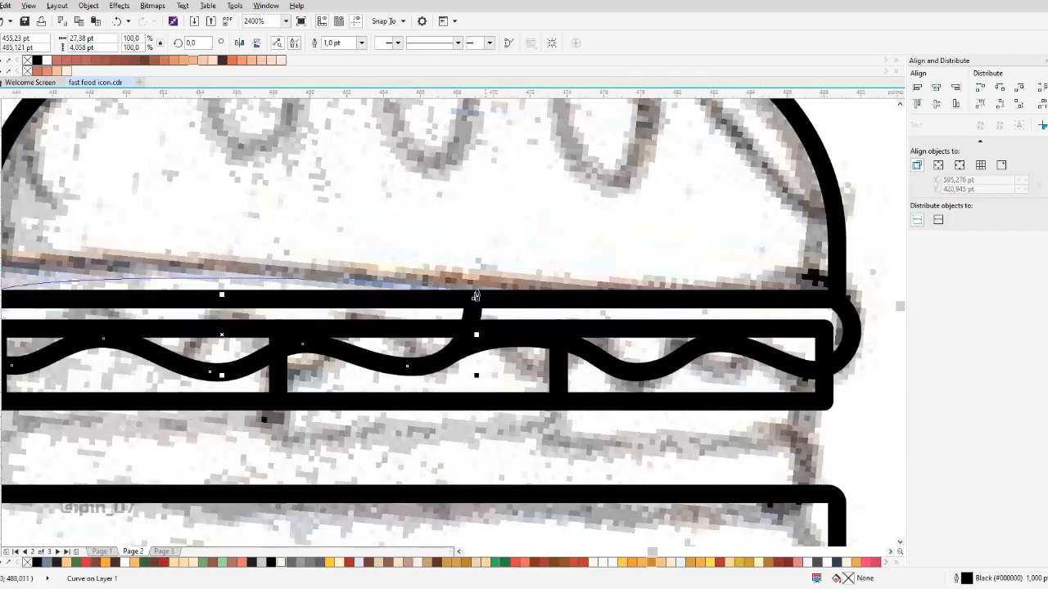
drag(475, 297, 467, 189)
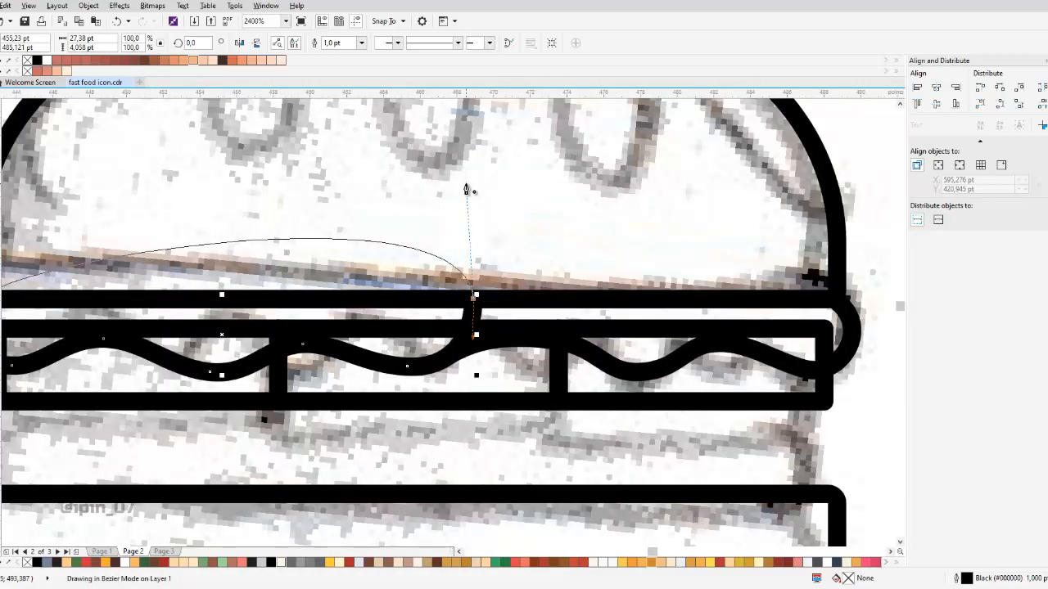
key(space)
scroll(496, 269, down, 1)
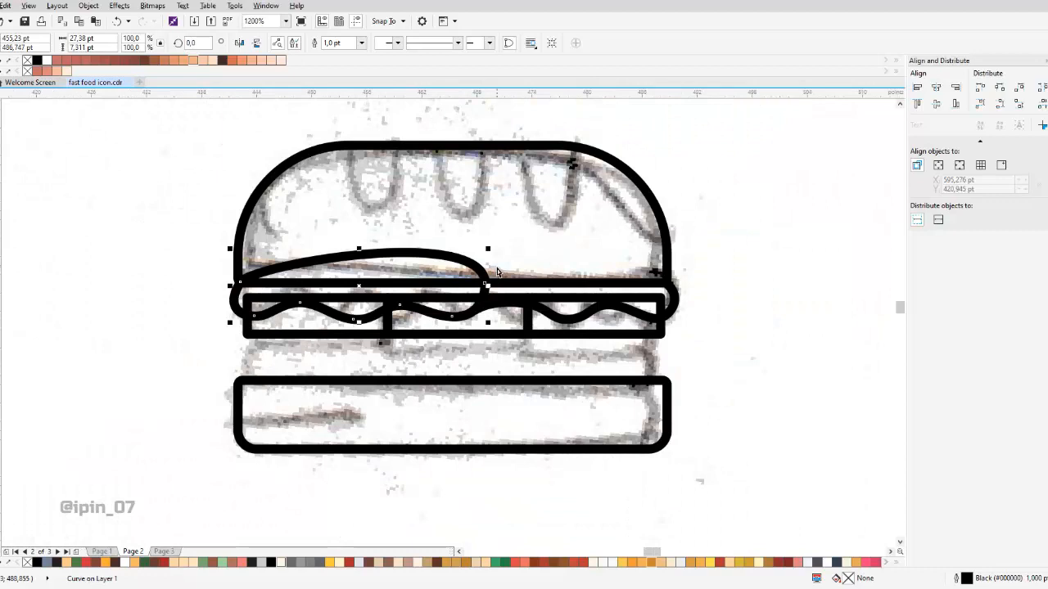
key(ctrl+z)
scroll(491, 278, up, 1)
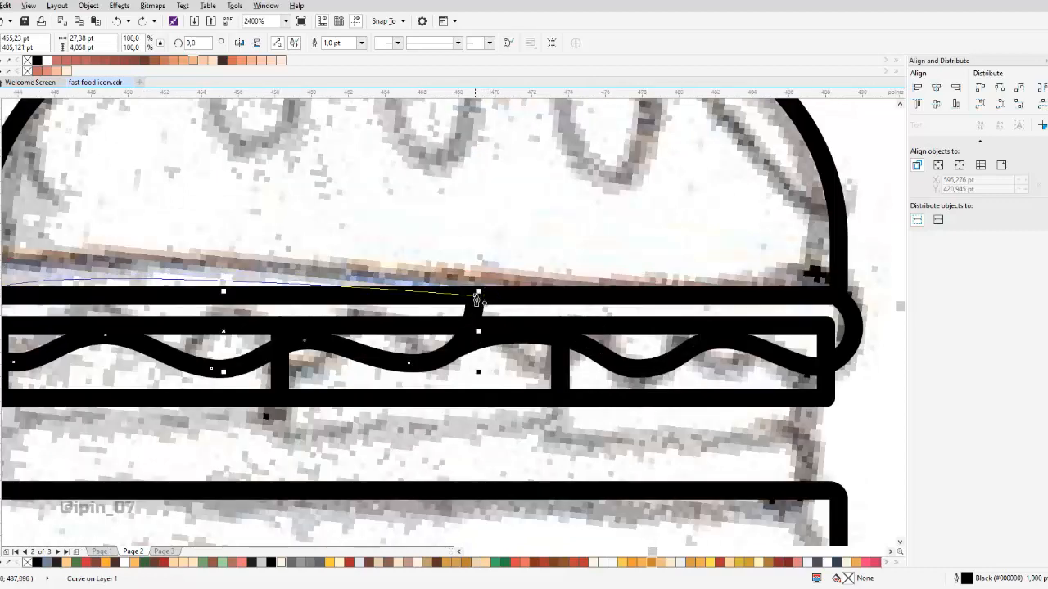
drag(339, 240, 478, 220)
click(612, 275)
key(ctrl+z)
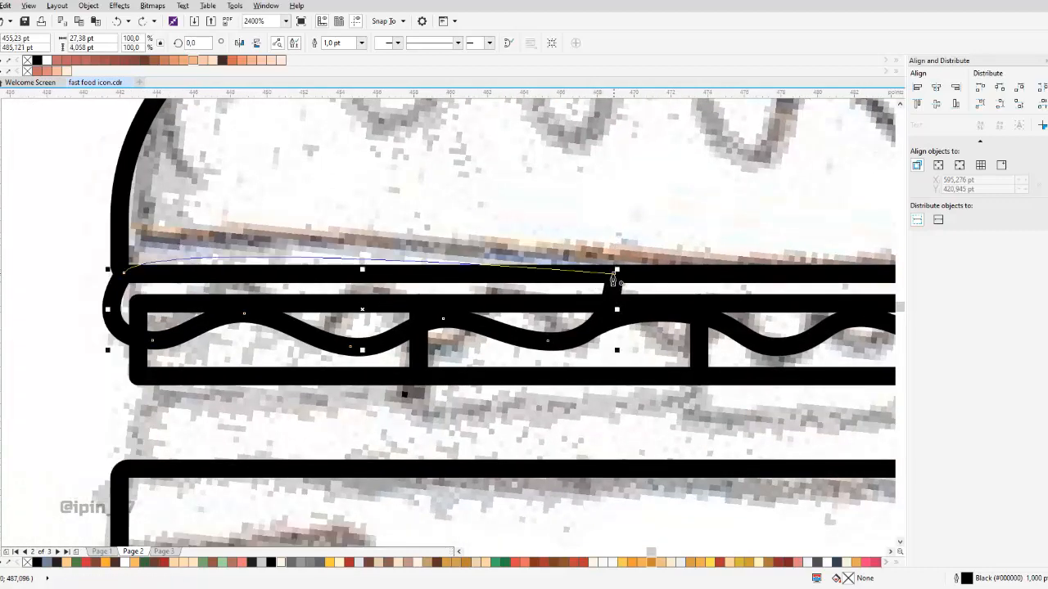
click(612, 275)
- Turn the left lettuce shape's top closing segment into a straight line along the bun's lower edge
key(F10)
drag(21, 227, 196, 286)
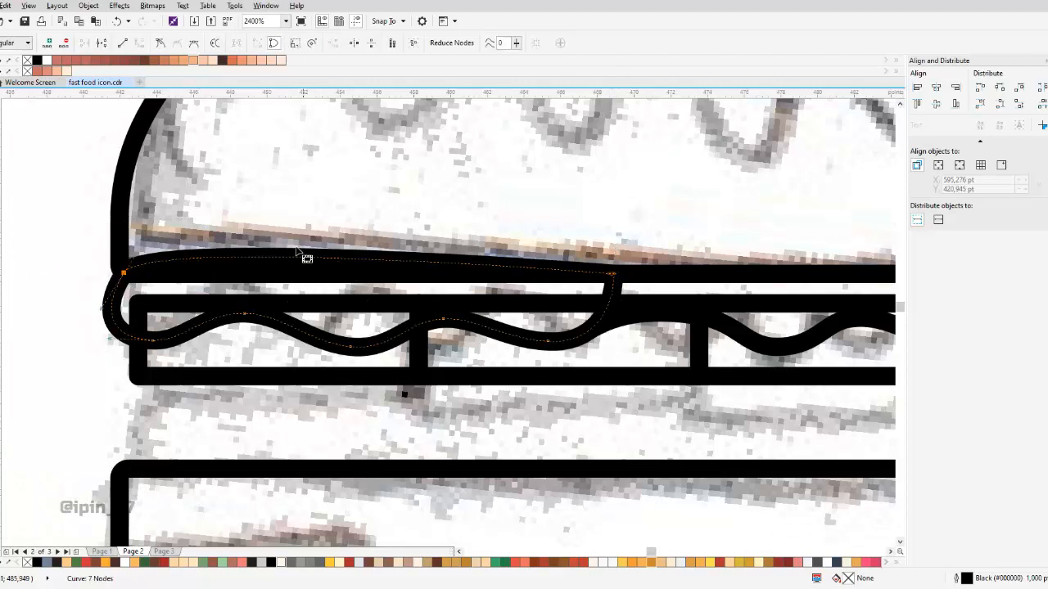
click(229, 257)
key(Delete)
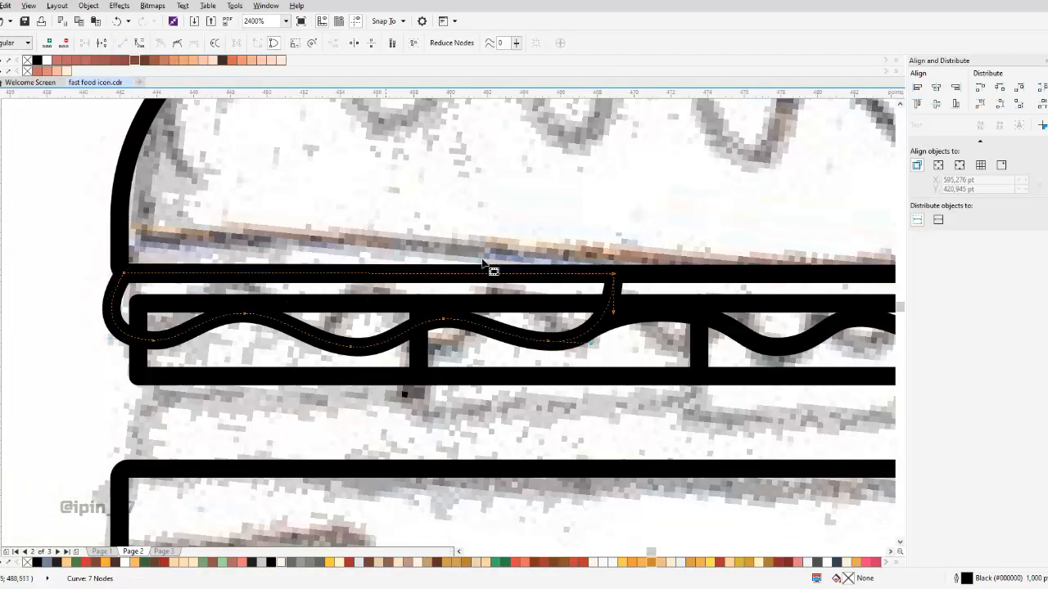
- Extend the right lettuce curve's left end up to the bun's lower edge and close the shape with a straight top segment
scroll(491, 270, right, 5)
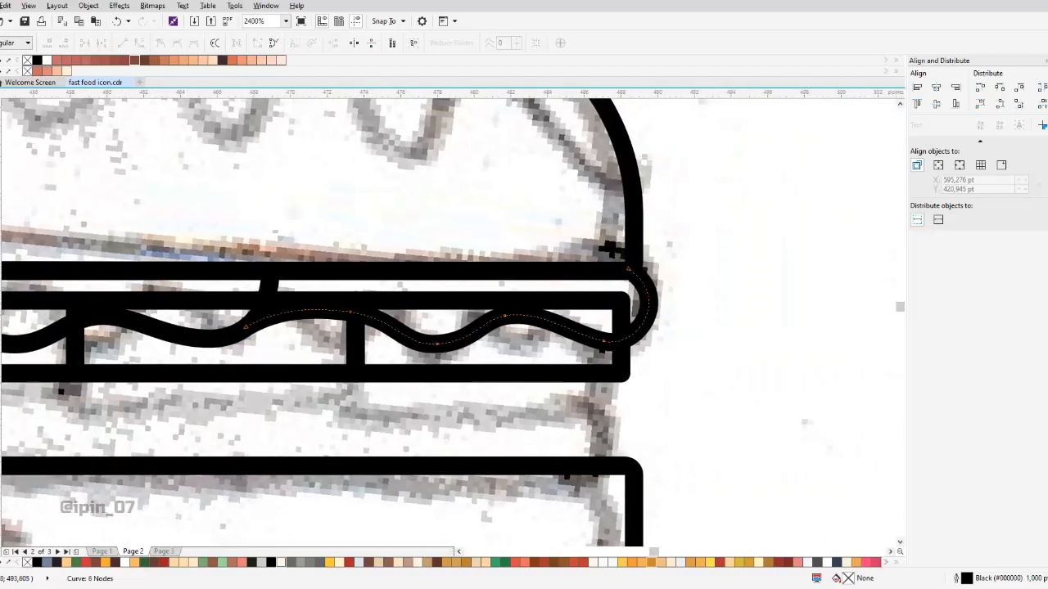
key(p)
scroll(319, 320, up, 1)
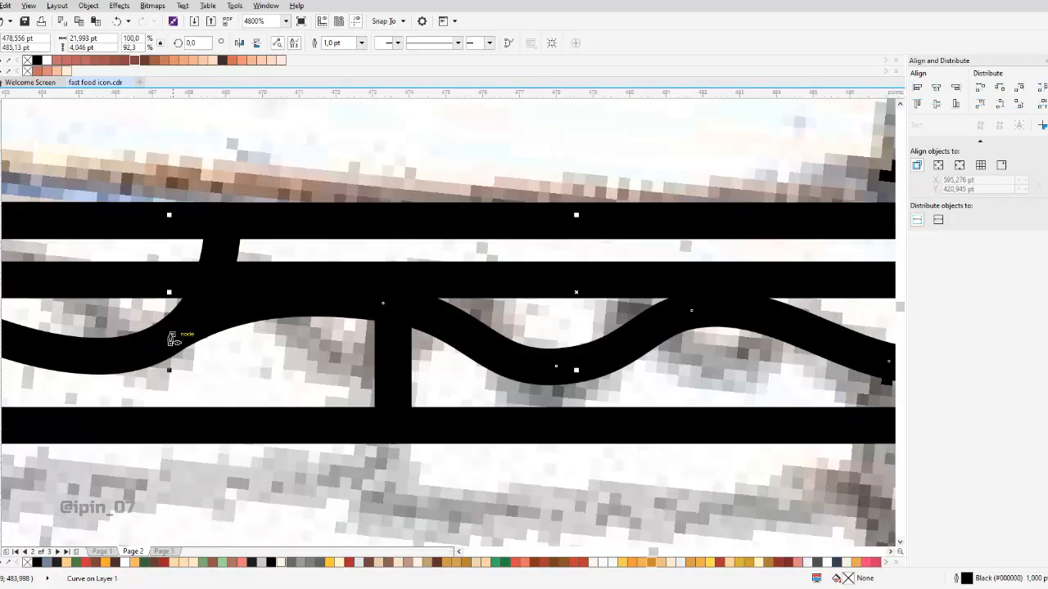
drag(171, 333, 224, 297)
scroll(218, 239, up, 1)
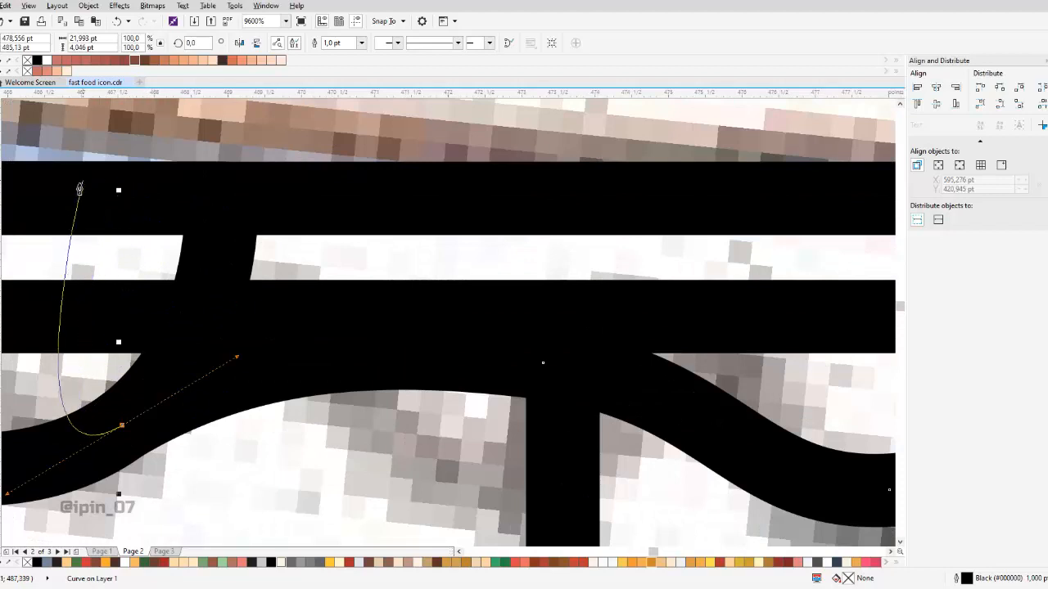
click(79, 202)
scroll(144, 269, down, 1)
scroll(700, 239, down, 1)
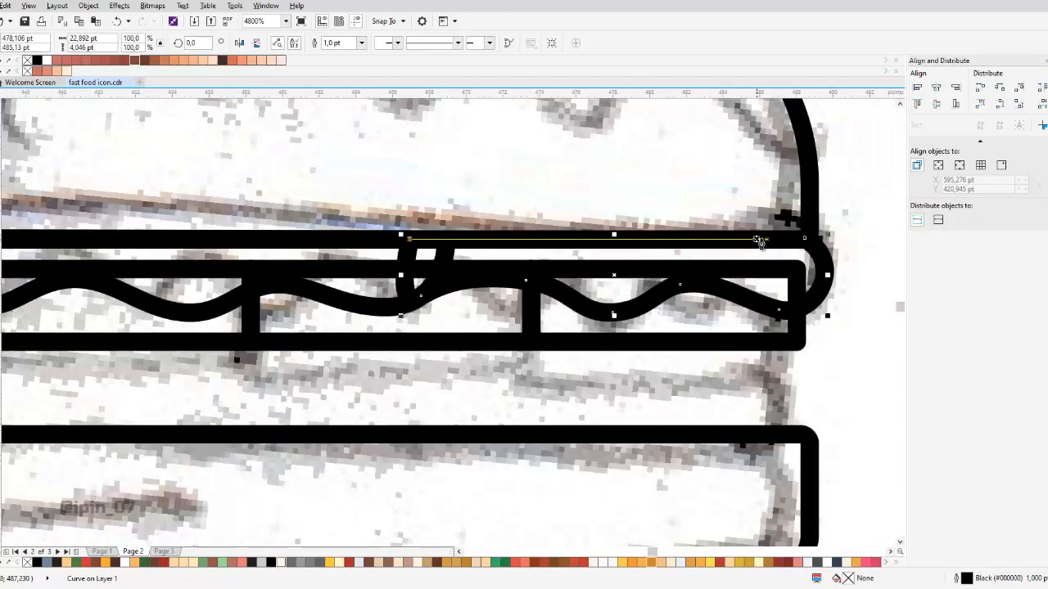
click(807, 243)
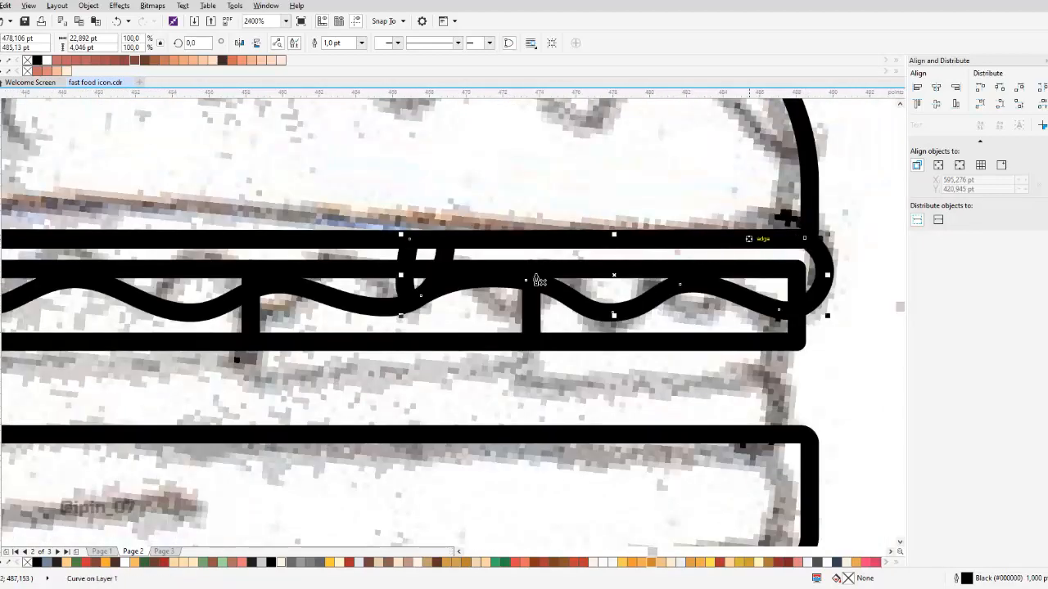
- Move the right lettuce shape's top-right corner node slightly left so its top edge follows the bun's lower line
scroll(810, 246, up, 1)
key(F10)
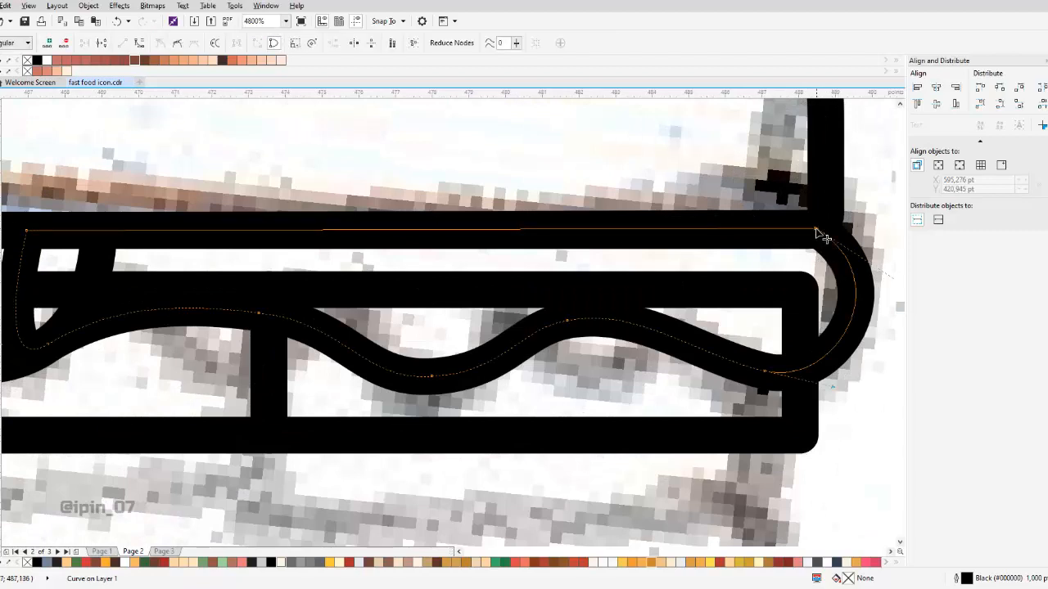
drag(817, 233, 795, 234)
scroll(807, 241, down, 2)
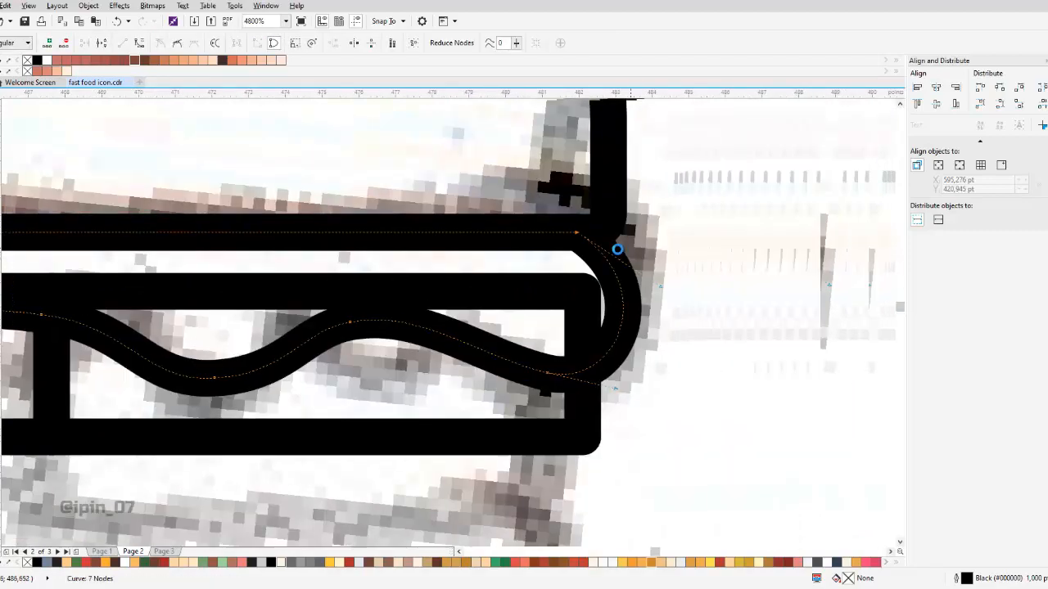
- Trim the right lettuce shape with the left lettuce shape where they overlap under the top bun
drag(445, 272, 600, 275)
key(space)
click(467, 281)
click(304, 262)
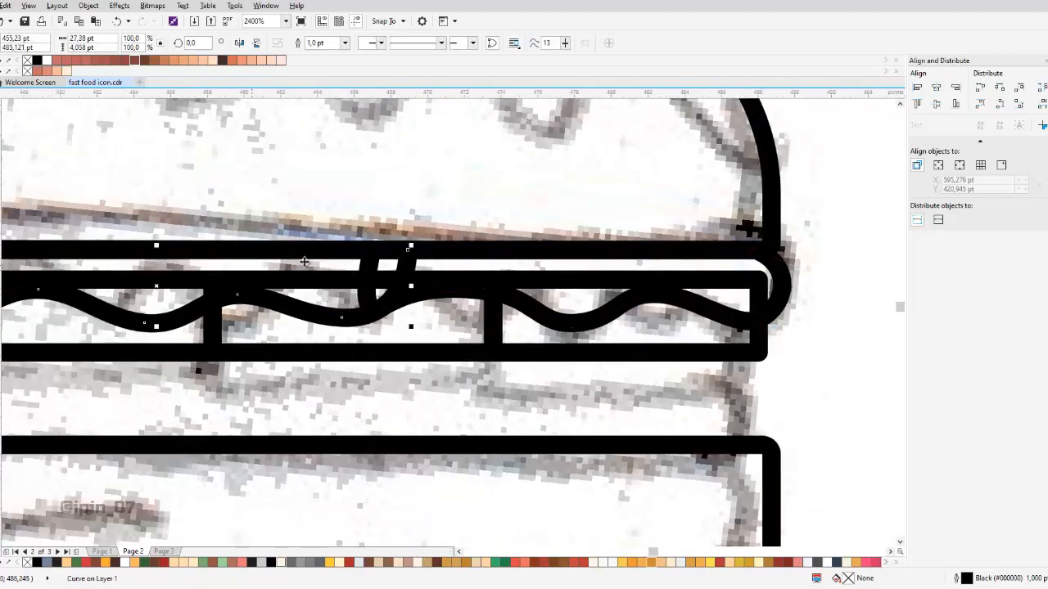
shift+click(473, 258)
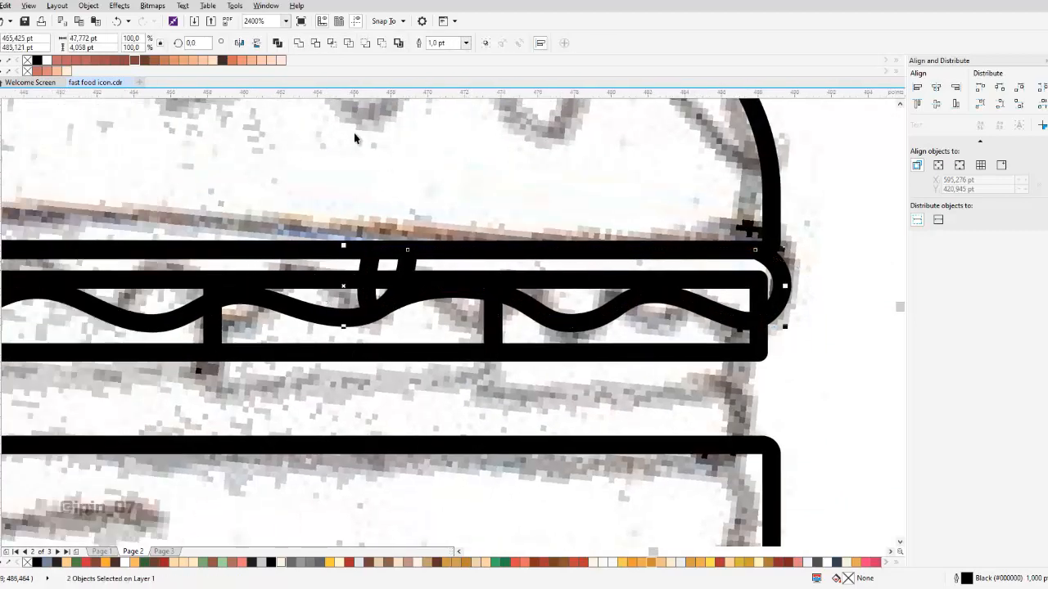
click(316, 44)
- Draw a rectangle about 44.4 by 3.3 pt directly below the segmented filling layer
scroll(504, 303, down, 2)
click(505, 303)
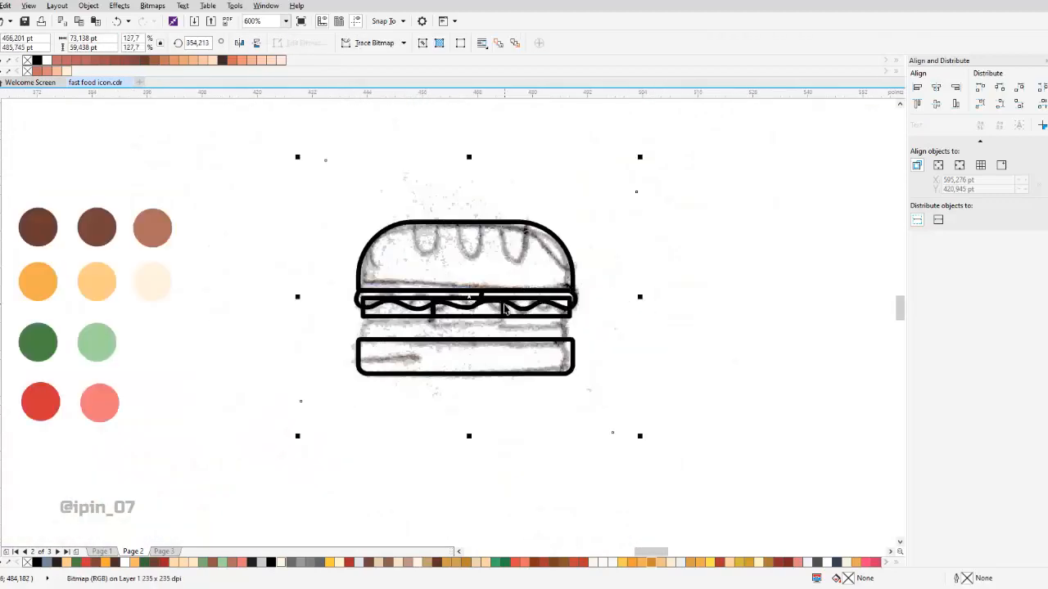
scroll(504, 303, up, 1)
drag(532, 312, 507, 308)
drag(344, 325, 354, 309)
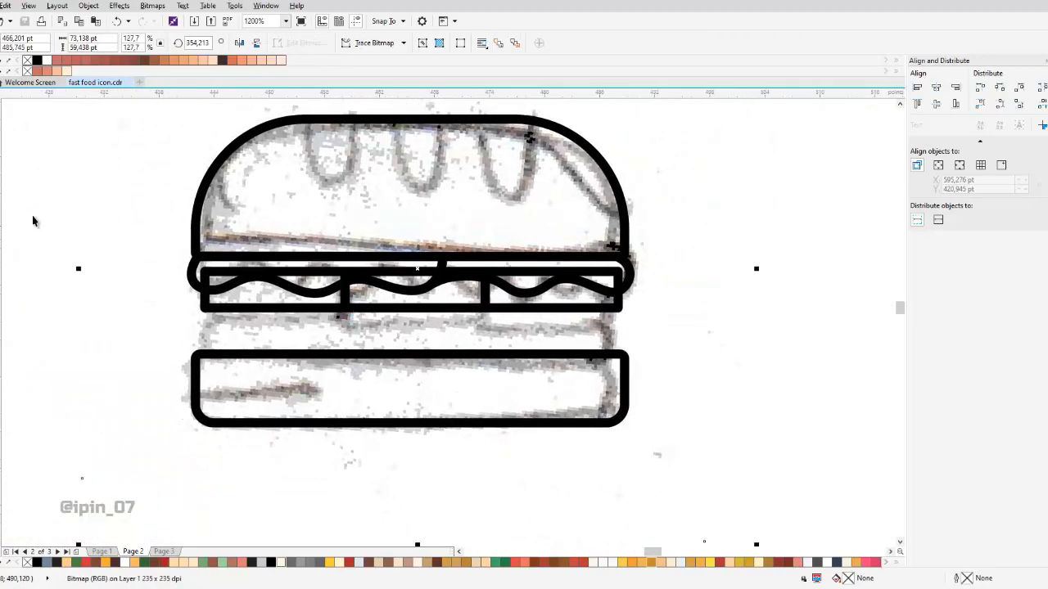
key(F6)
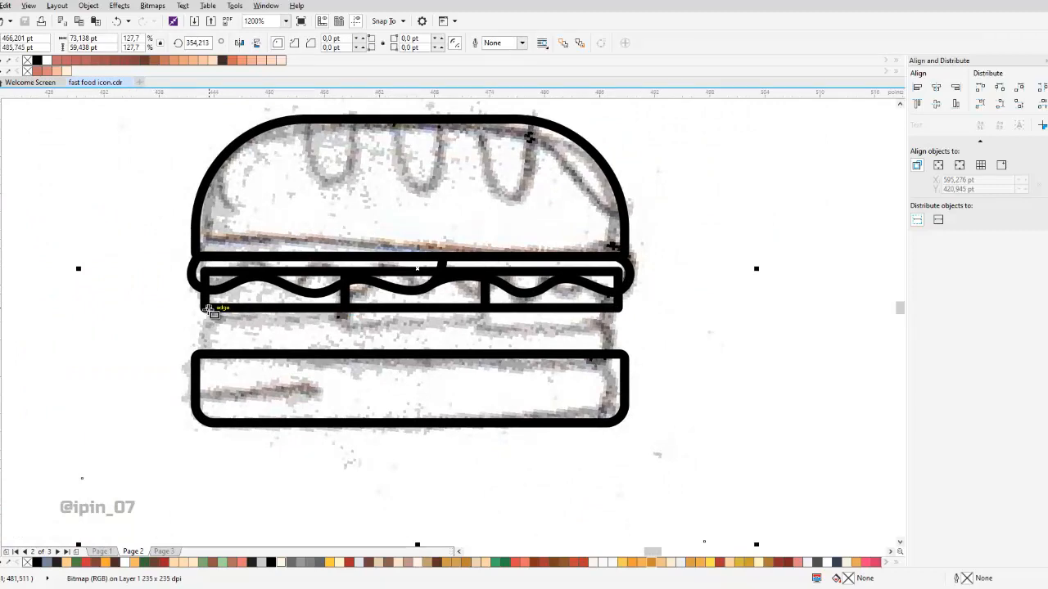
mouse_move(204, 308)
mouse_down()
mouse_move(515, 351)
mouse_move(612, 339)
mouse_up()
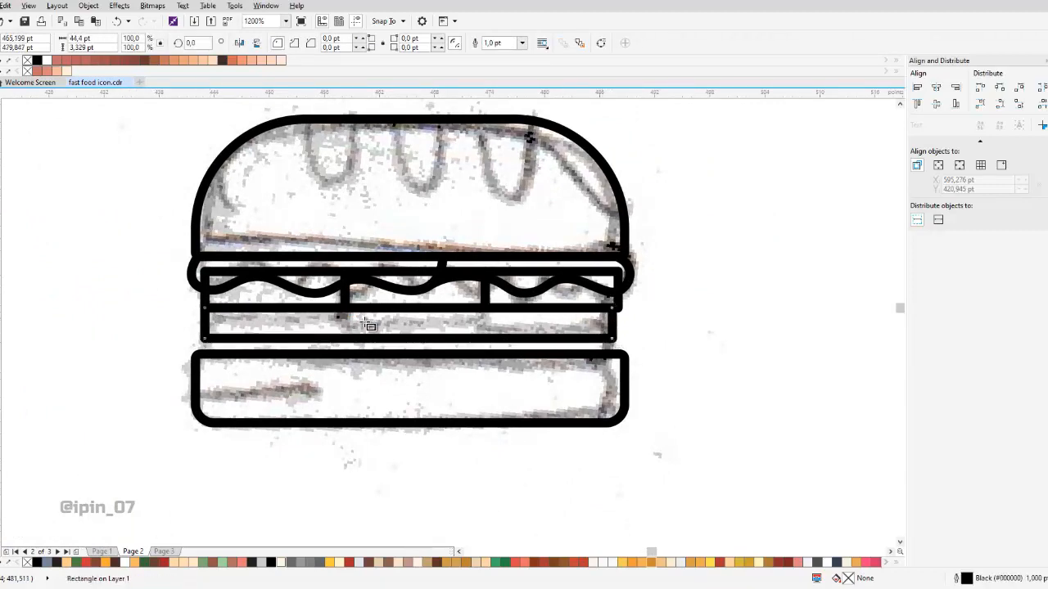
- Widen the new filling rectangle on both sides to about 45.8 pt and centre it horizontally on the top bun
scroll(360, 341, up, 1)
drag(326, 271, 45, 267)
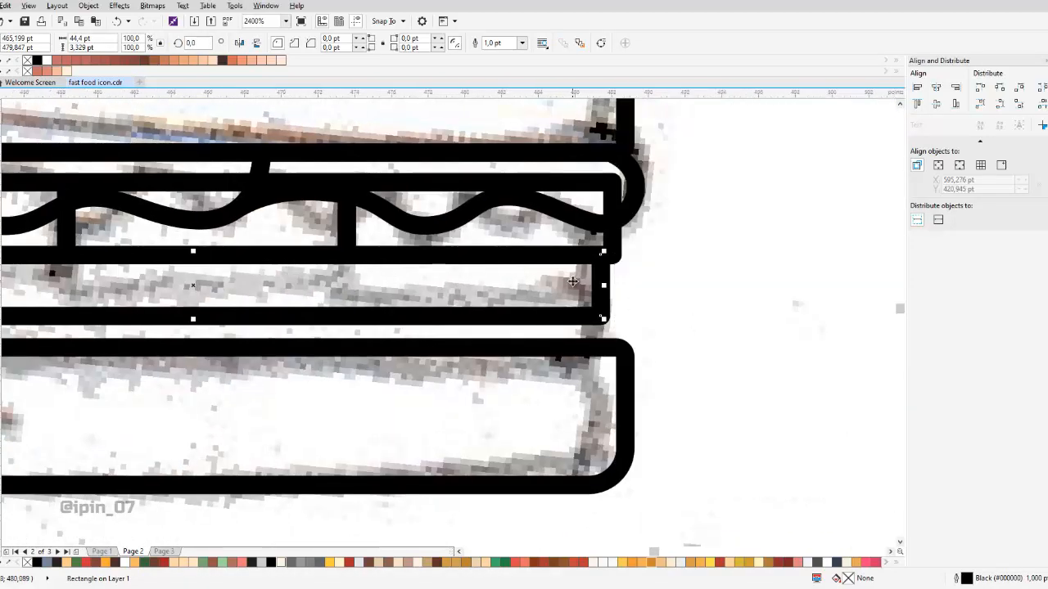
scroll(606, 285, down, 1)
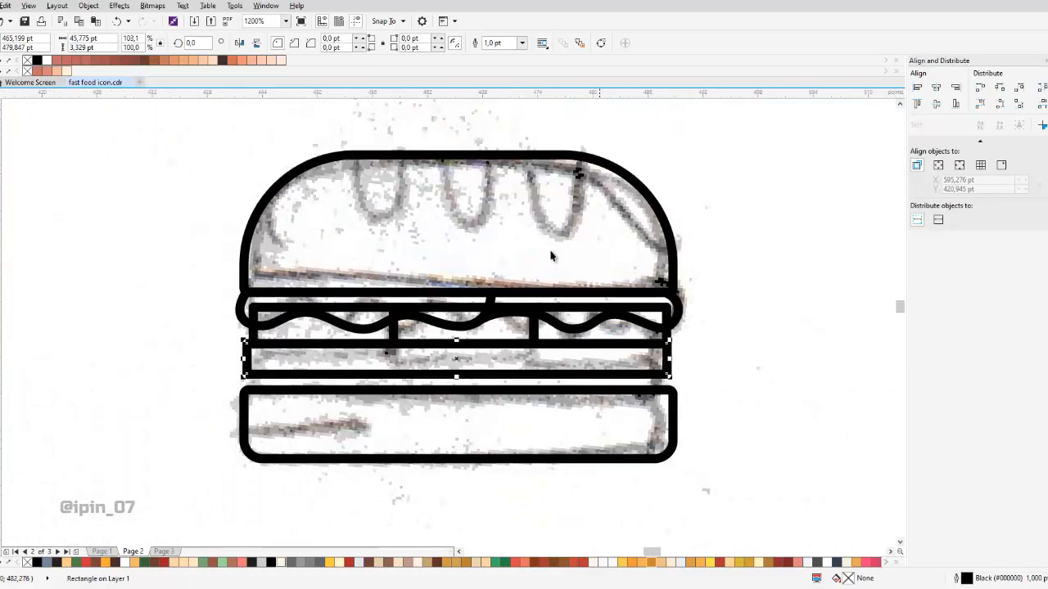
shift+click(513, 236)
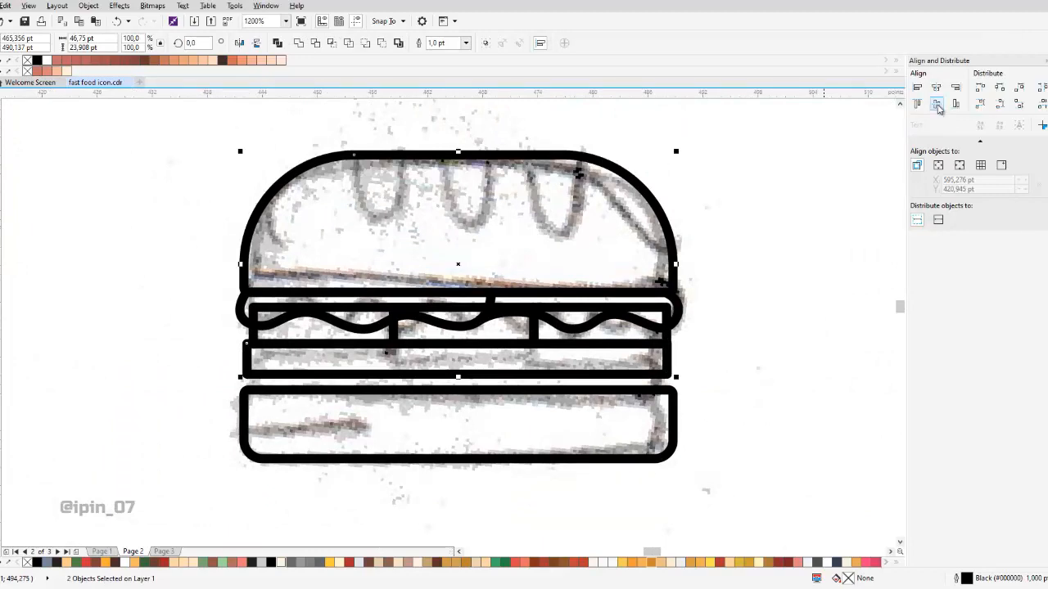
click(637, 341)
- Round all four corners of the lower filling rectangle to a radius of about 1.3 pt
click(635, 363)
scroll(650, 357, up, 2)
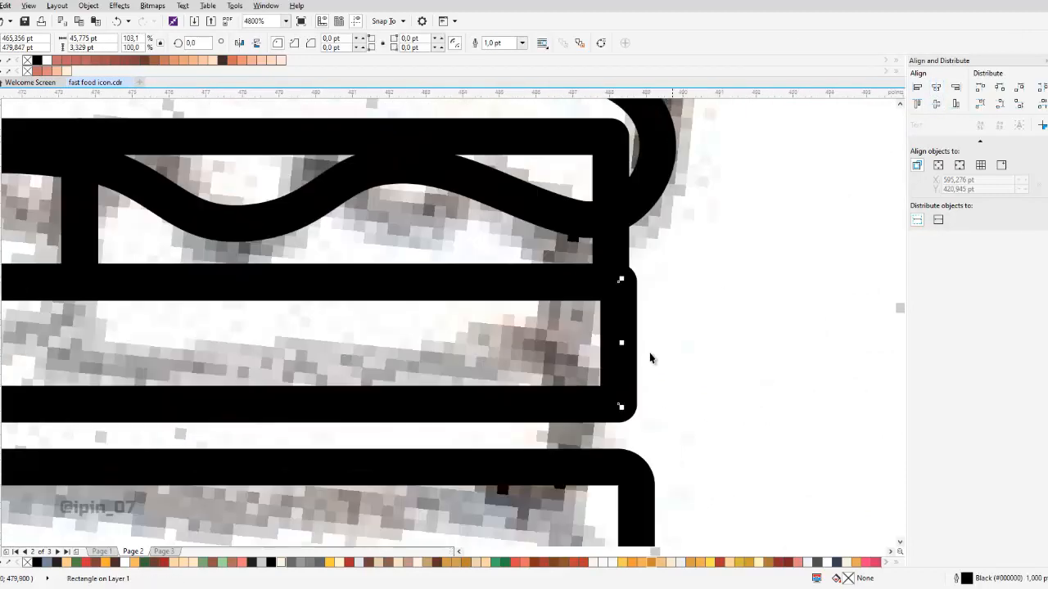
click(1, 103)
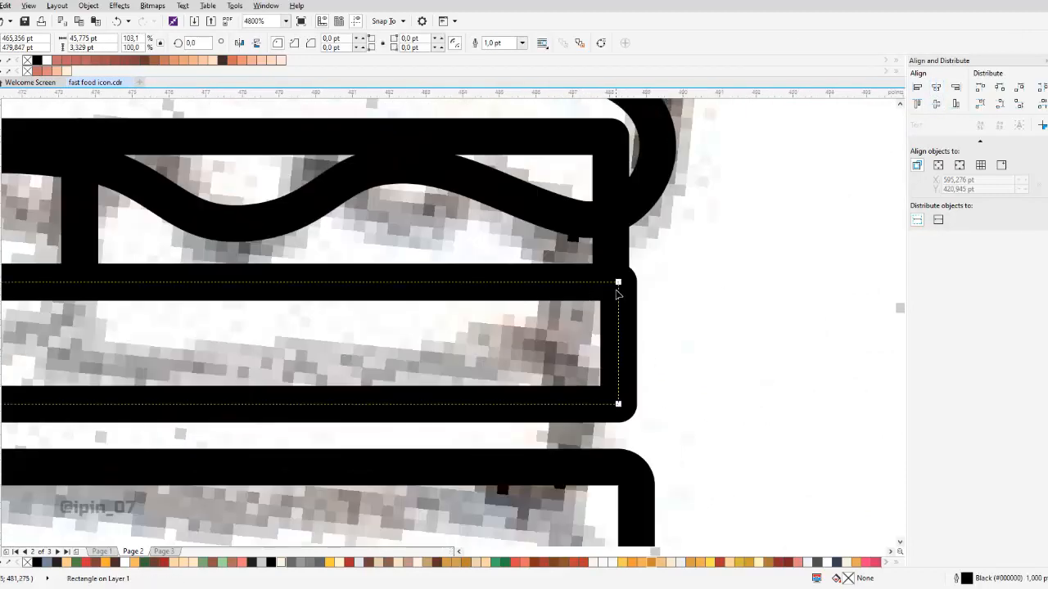
drag(618, 284, 576, 323)
scroll(660, 365, down, 1)
scroll(605, 365, down, 3)
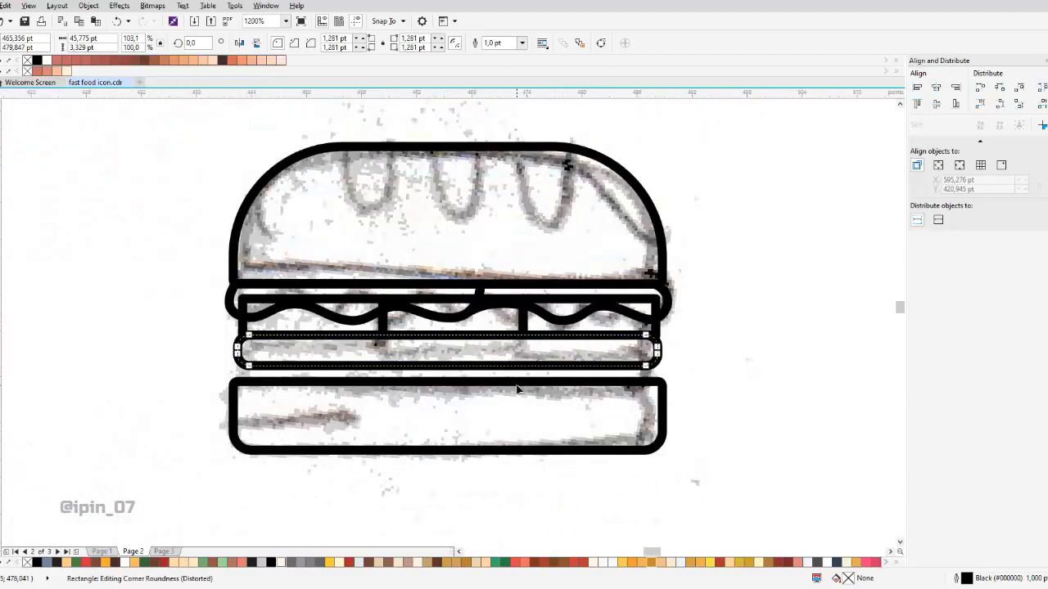
- Move the bottom bun up until its upper edge meets the rounded filling rectangle
click(472, 381)
scroll(445, 379, up, 3)
drag(446, 379, 445, 351)
scroll(444, 351, down, 3)
- Move the sketch bitmap away from the burger to view the outlines alone
scroll(409, 354, up, 2)
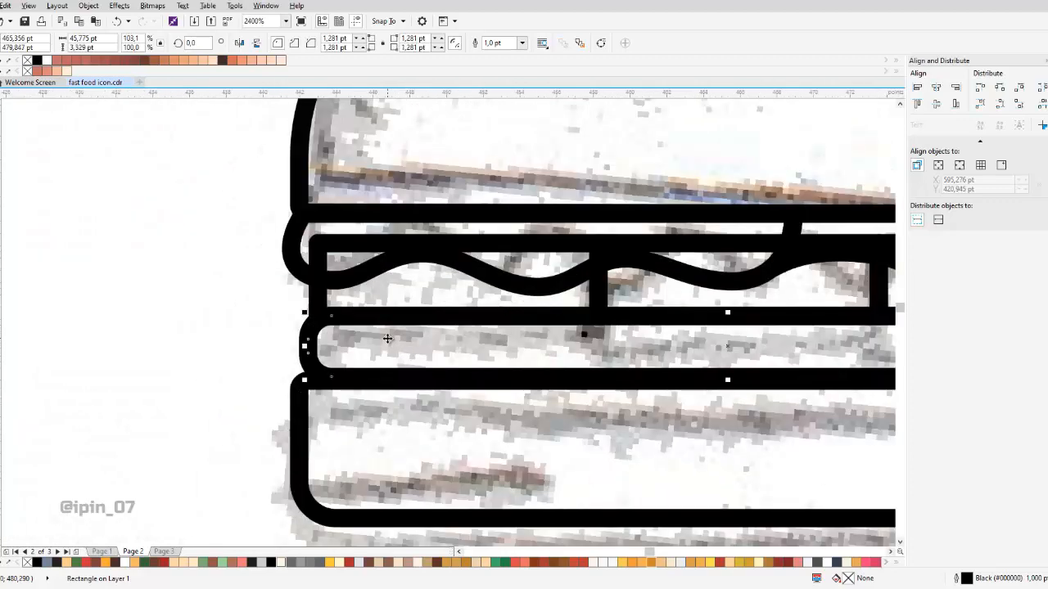
scroll(409, 354, down, 1)
scroll(525, 326, down, 1)
click(519, 280)
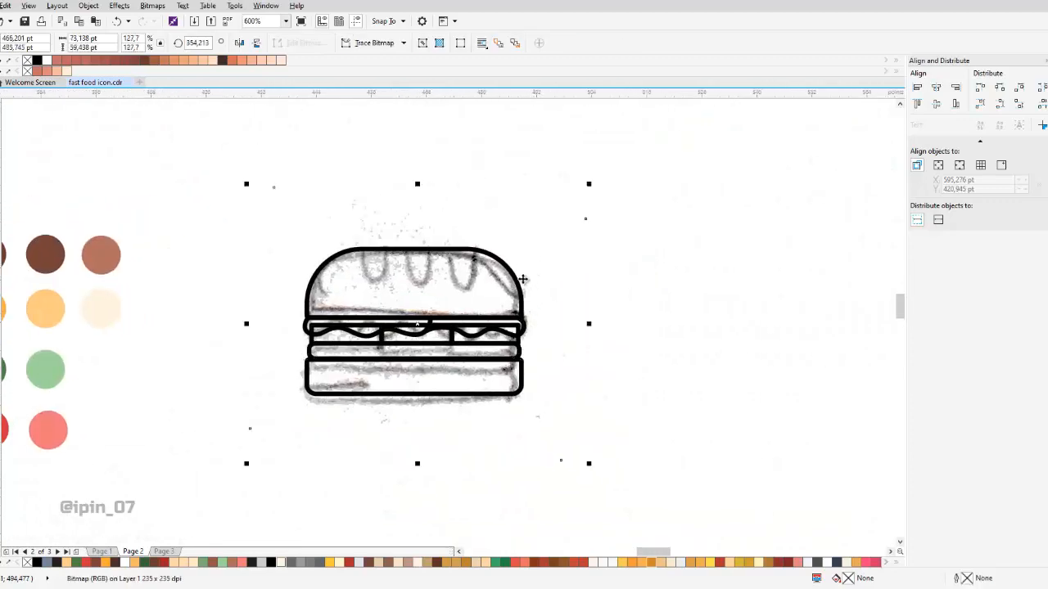
scroll(519, 280, down, 2)
drag(556, 291, 742, 368)
scroll(463, 315, up, 3)
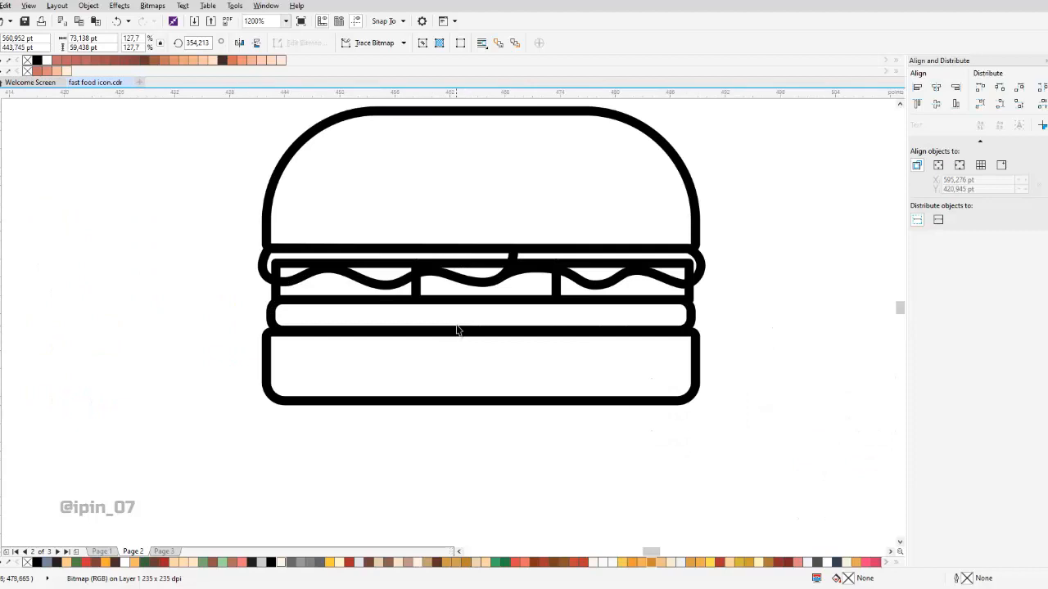
- Reduce the rounded filling rectangle's height slightly by raising its lower edge
click(471, 314)
scroll(479, 324, up, 2)
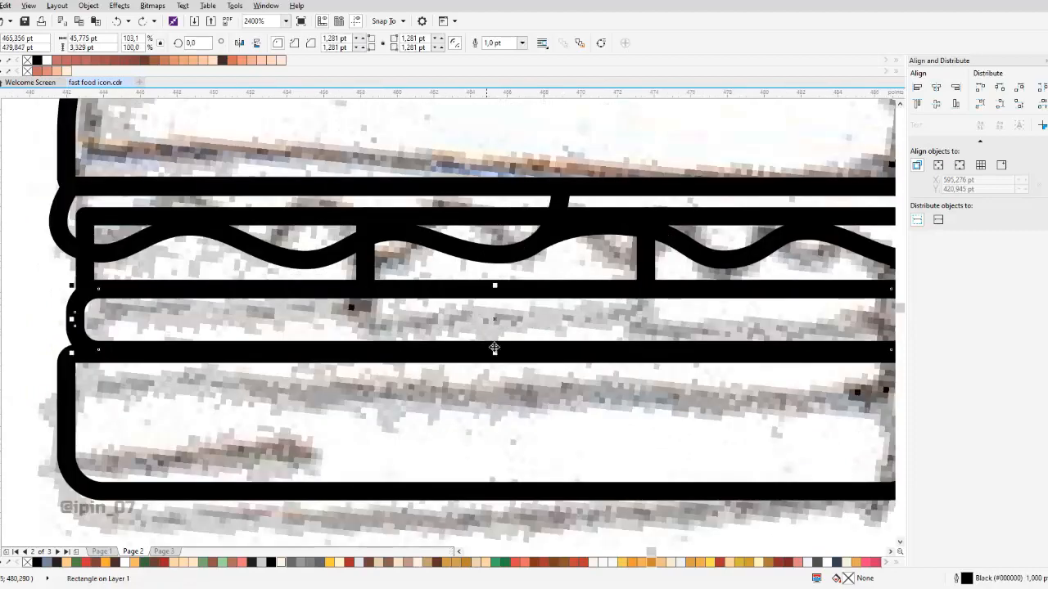
drag(499, 350, 499, 344)
- Move the bottom bun up against the rounded filling's lower edge and save the document
click(515, 360)
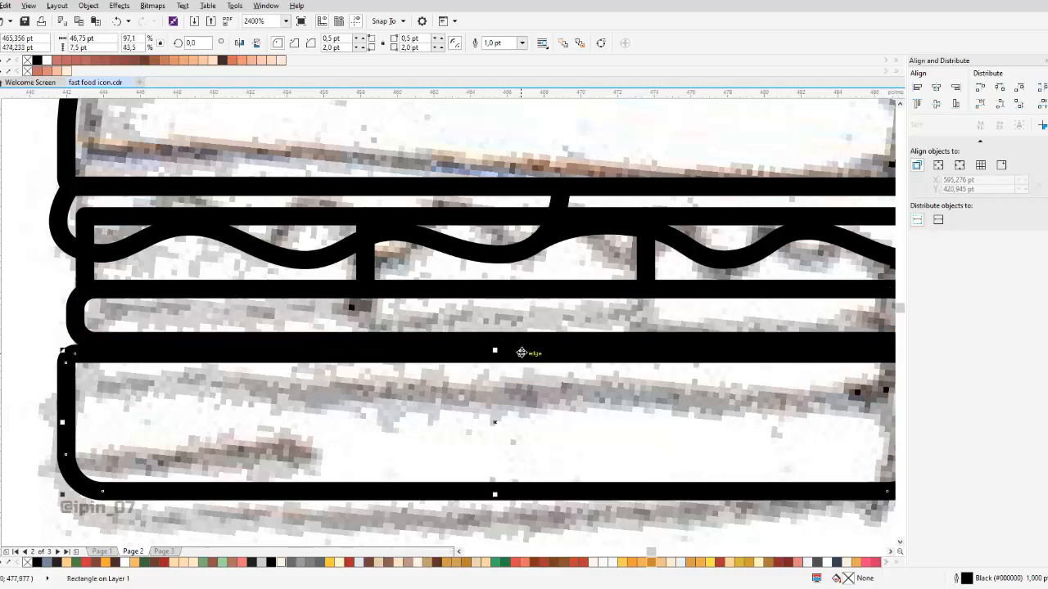
scroll(521, 345, down, 6)
key(Escape)
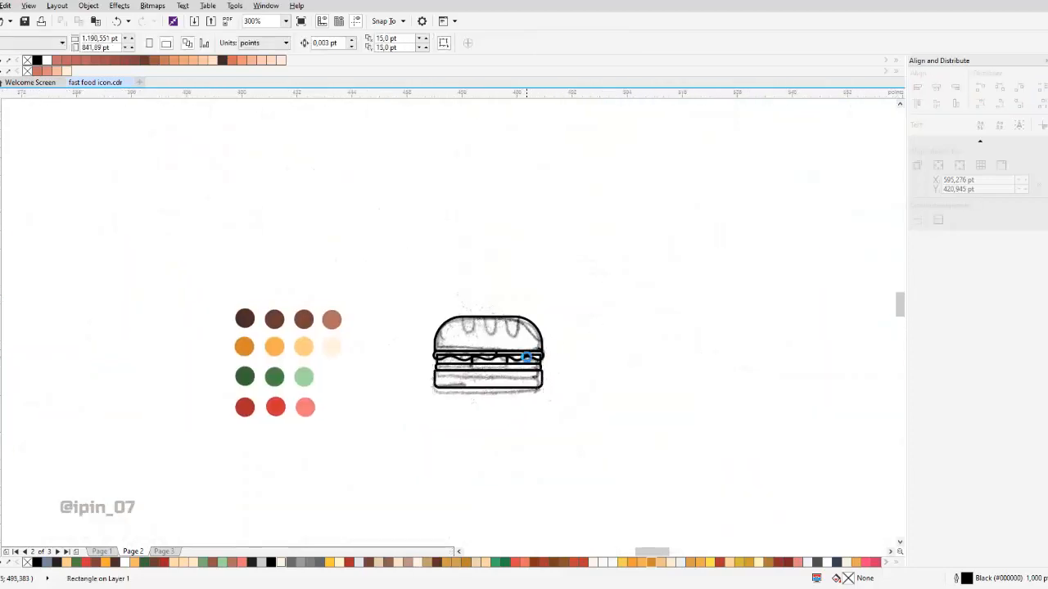
scroll(502, 320, up, 4)
key(ctrl+s)
- Draw an upright ellipse about 4.6 by 15.3 pt across the top bun's upper edge and centre it horizontally on the bun
drag(401, 258, 416, 319)
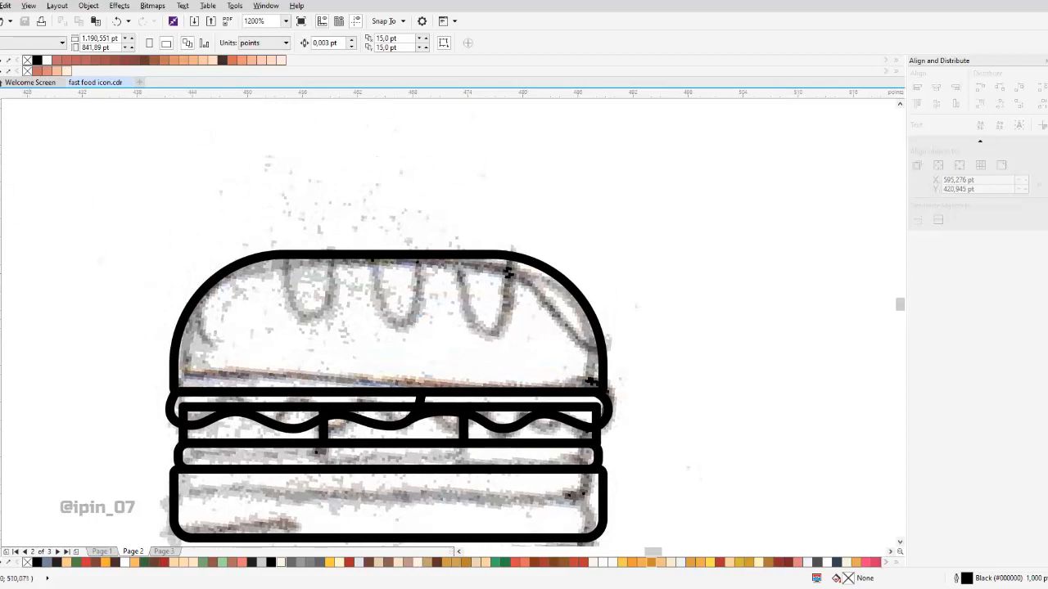
key(F7)
drag(348, 208, 380, 198)
drag(317, 165, 361, 308)
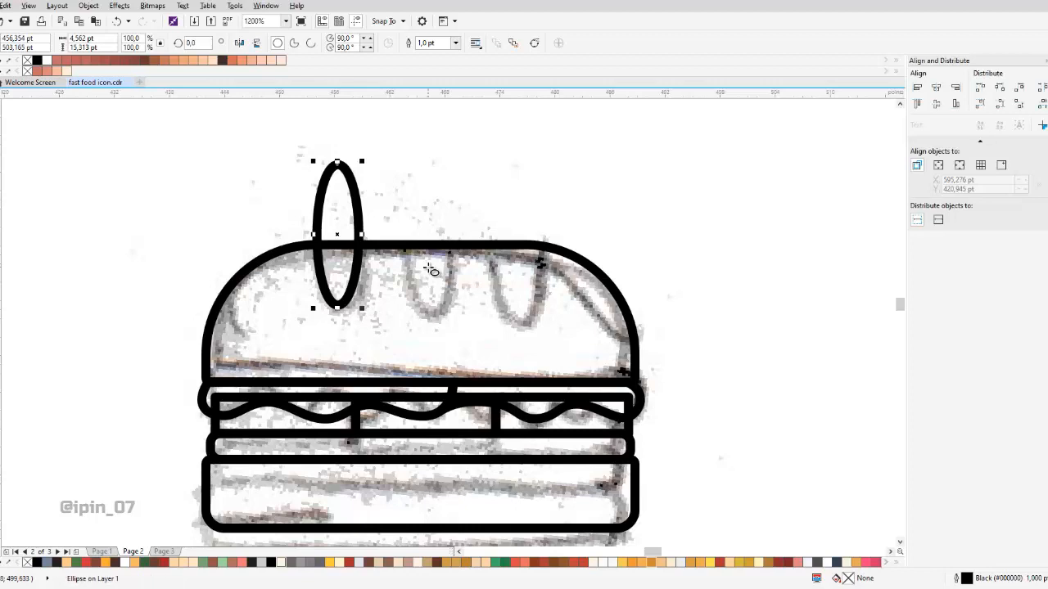
shift+click(441, 290)
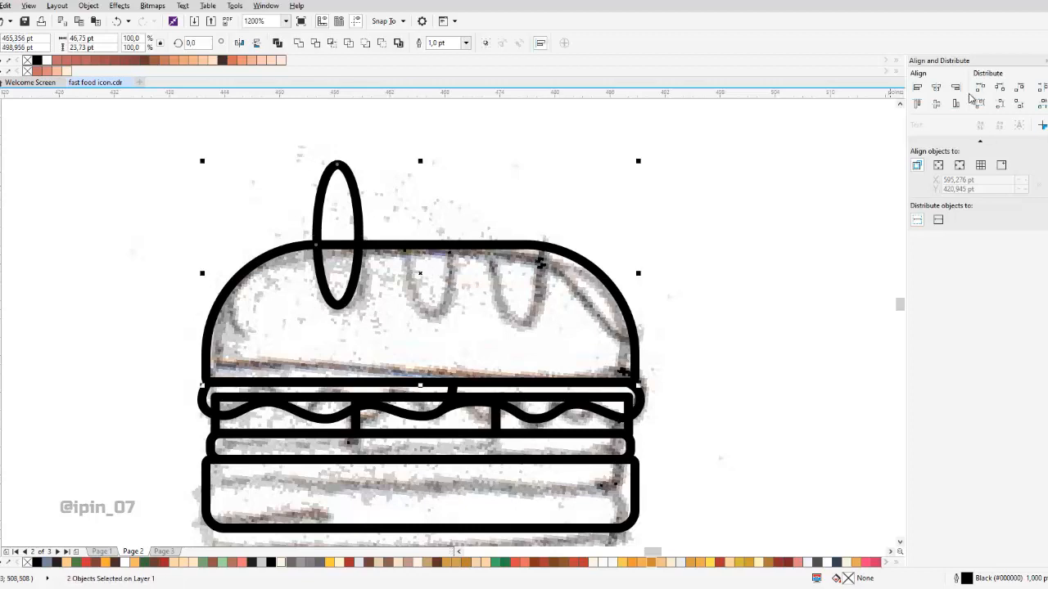
click(936, 87)
- Make a mirrored copy of the centred ellipse on each side of it
click(440, 221)
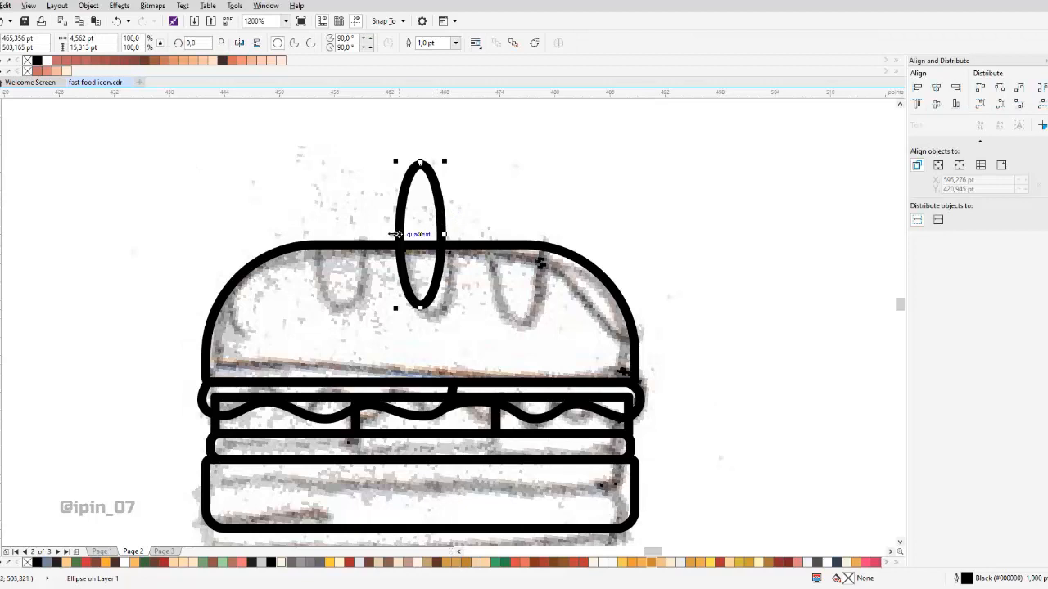
mouse_move(392, 233)
mouse_down()
mouse_move(453, 241)
mouse_move(373, 234)
mouse_up()
right_click(452, 241)
click(415, 224)
right_click(373, 234)
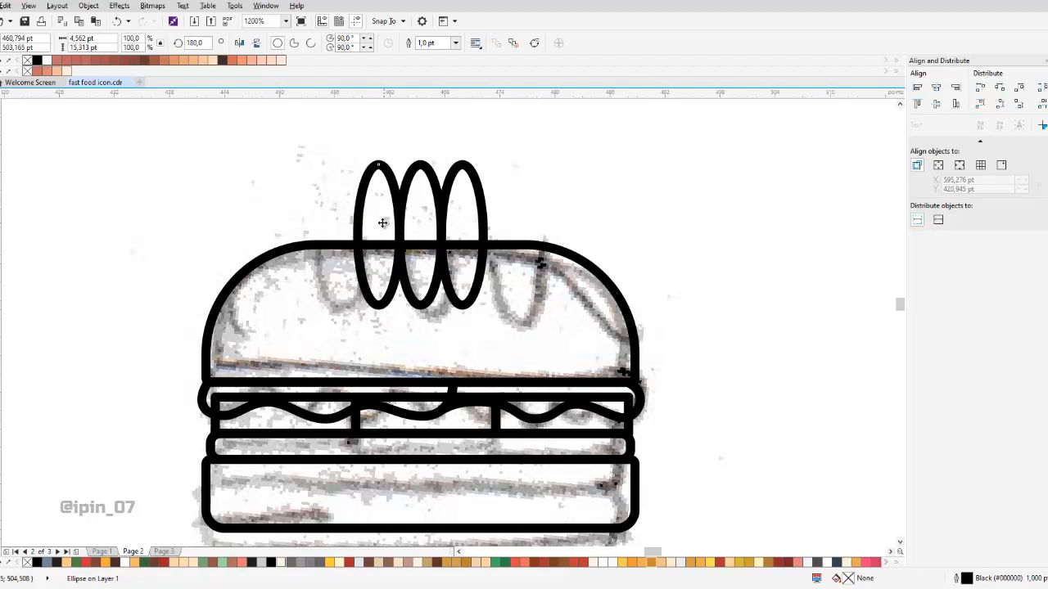
drag(381, 223, 349, 223)
drag(460, 217, 491, 224)
key(ctrl+z)
key(ctrl+z)
- Move the two outer ellipses outward, leaving a gap of about one ellipse width on each side of the centre ellipse
drag(382, 225, 341, 228)
drag(463, 227, 503, 216)
click(515, 223)
- Select all three ellipses and combine them into one curve
click(519, 208)
shift+click(403, 198)
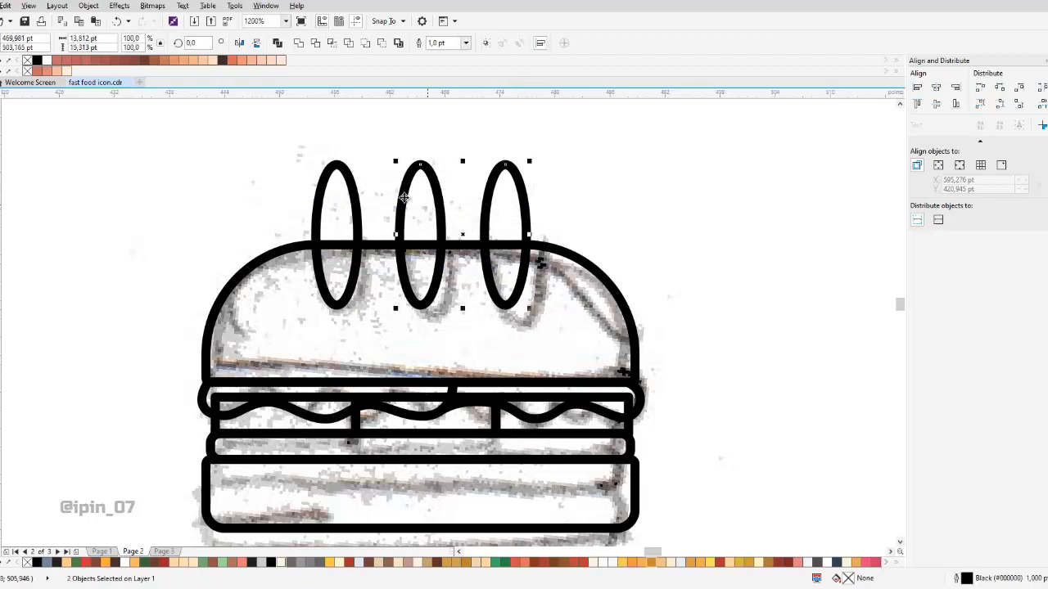
shift+click(363, 212)
key(ctrl+l)
- Intersect the combined ellipses with the top bun and delete the original ellipses, keeping only three notches inside the bun
shift+click(265, 256)
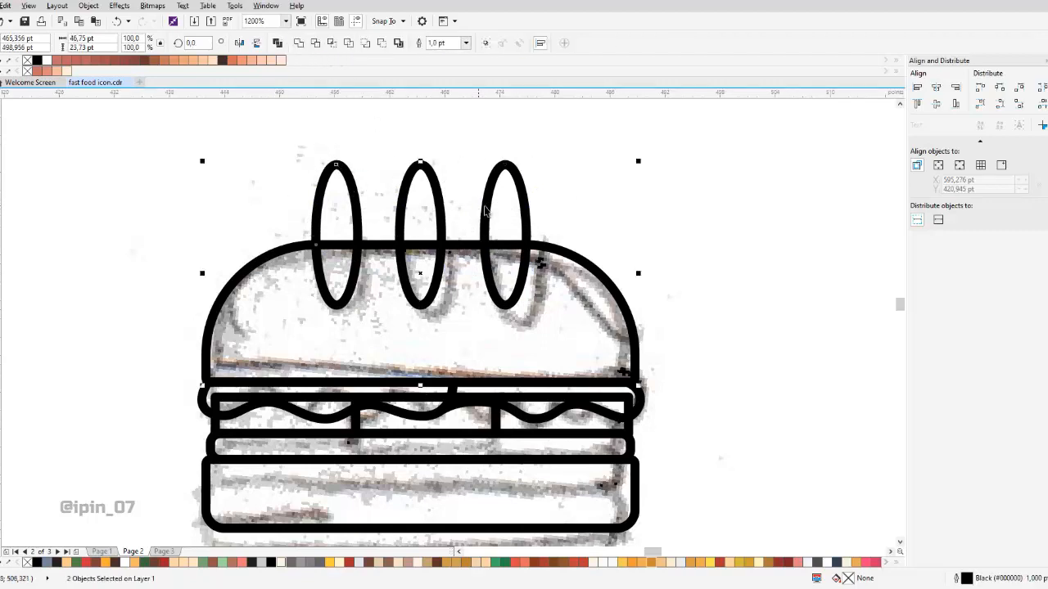
click(333, 44)
click(351, 214)
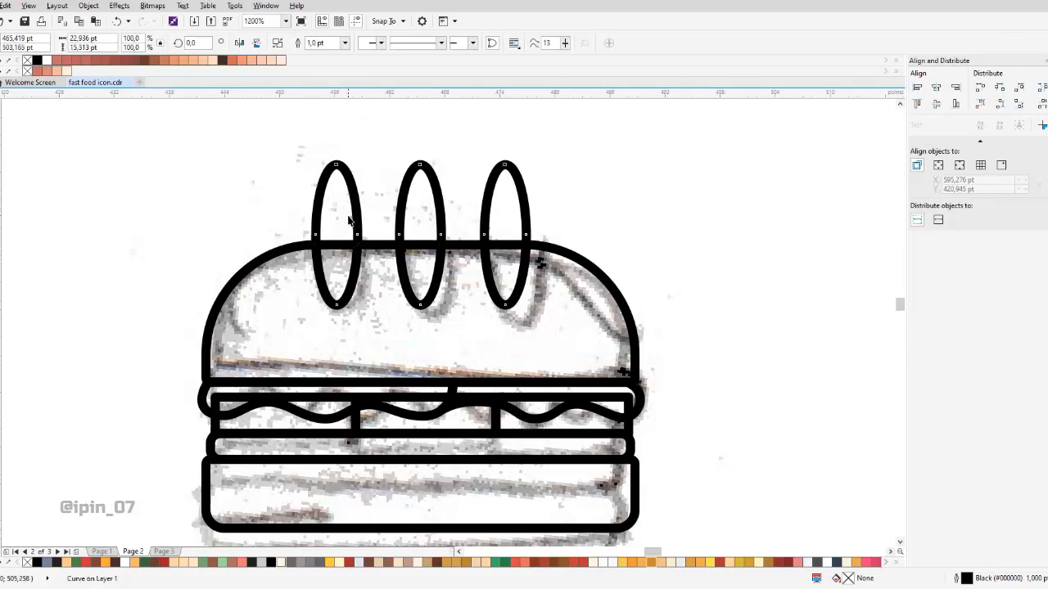
key(Delete)
scroll(410, 215, down, 2)
scroll(426, 223, up, 1)
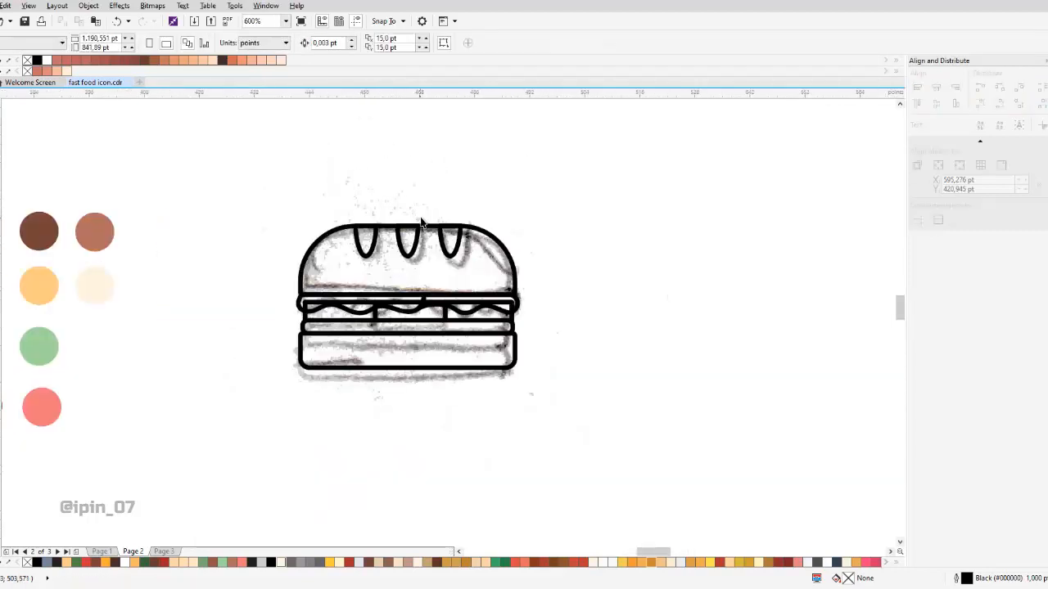
- Shorten the bottom bun by raising its lower edge
scroll(397, 228, up, 1)
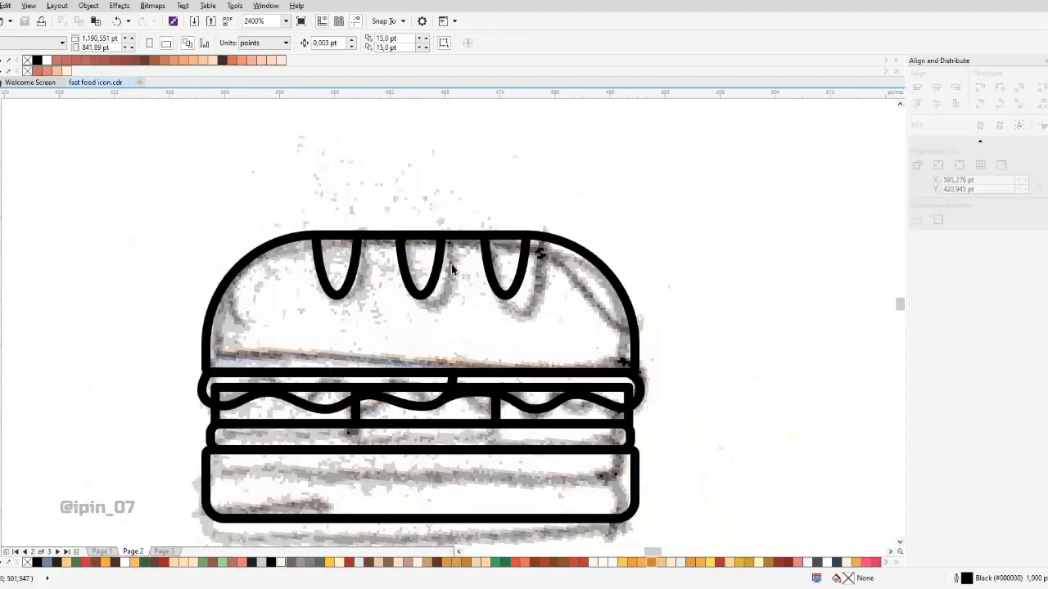
scroll(417, 219, down, 1)
scroll(398, 347, up, 1)
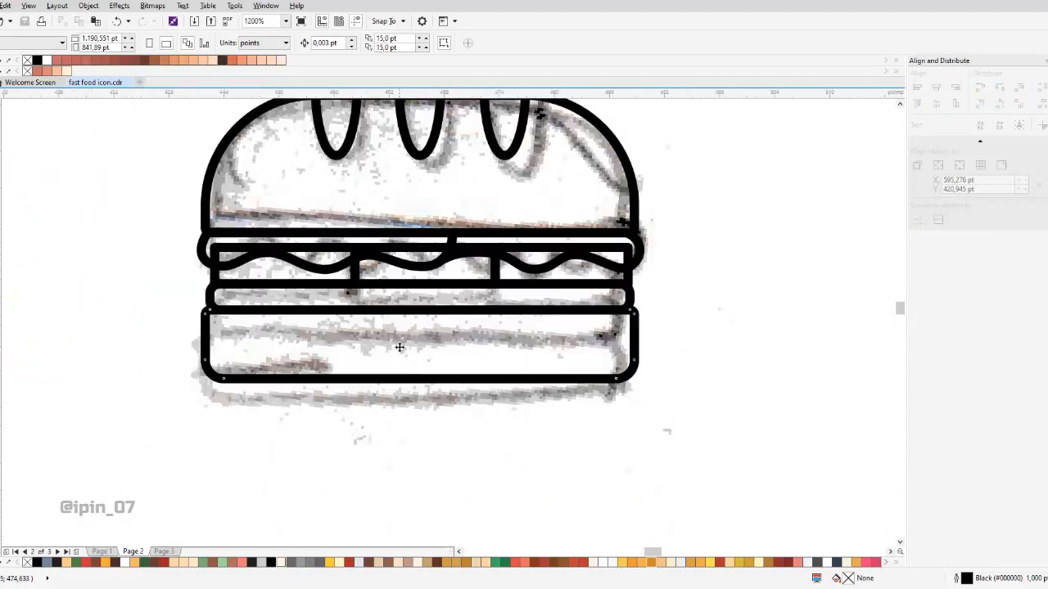
click(430, 380)
- Move the sketch bitmap to the icon's right side to check the outlines alone, and undo the moves
mouse_move(422, 383)
mouse_down()
mouse_move(418, 371)
mouse_move(710, 402)
mouse_up()
scroll(418, 371, down, 1)
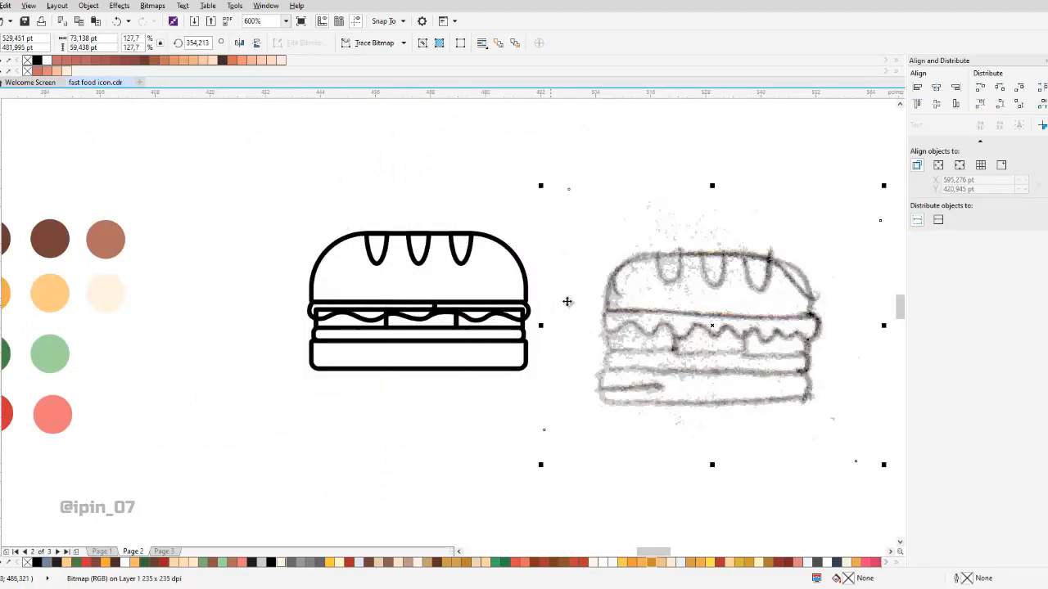
drag(307, 277, 404, 275)
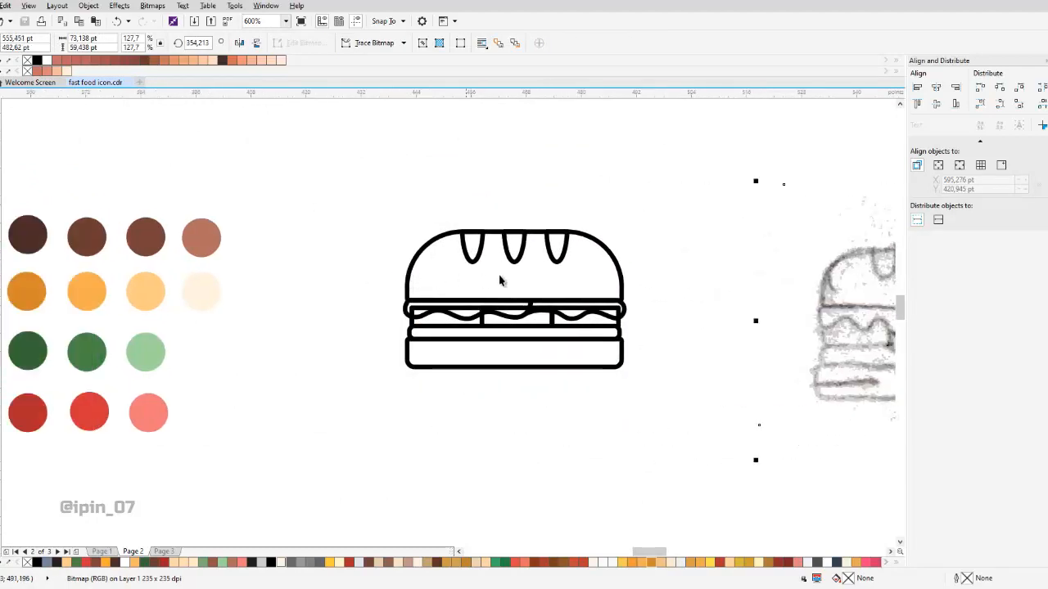
mouse_move(499, 275)
mouse_down()
mouse_move(359, 285)
mouse_move(404, 269)
mouse_up()
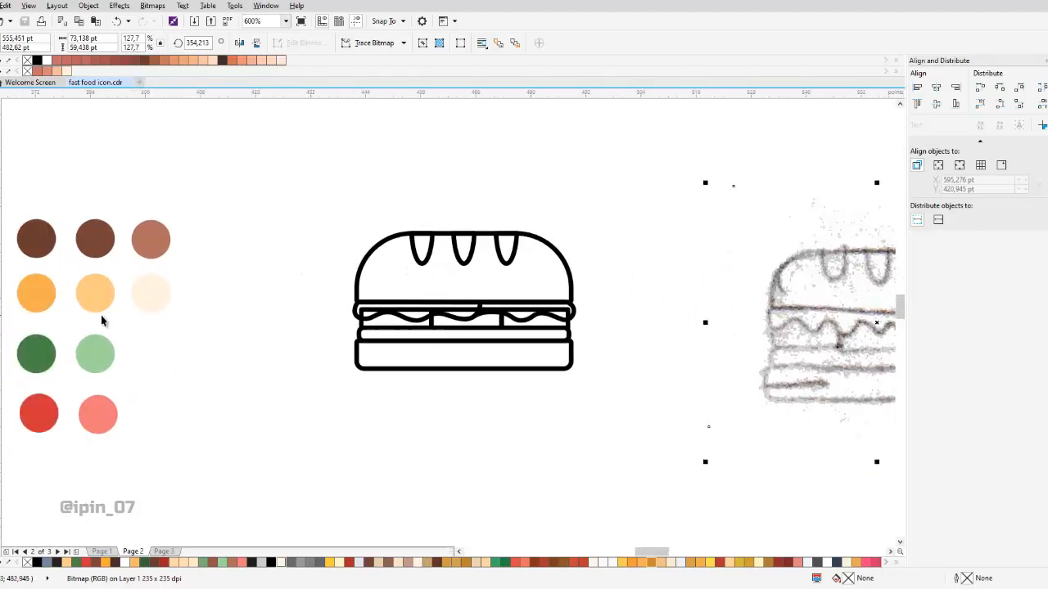
scroll(492, 262, up, 2)
key(ctrl+z)
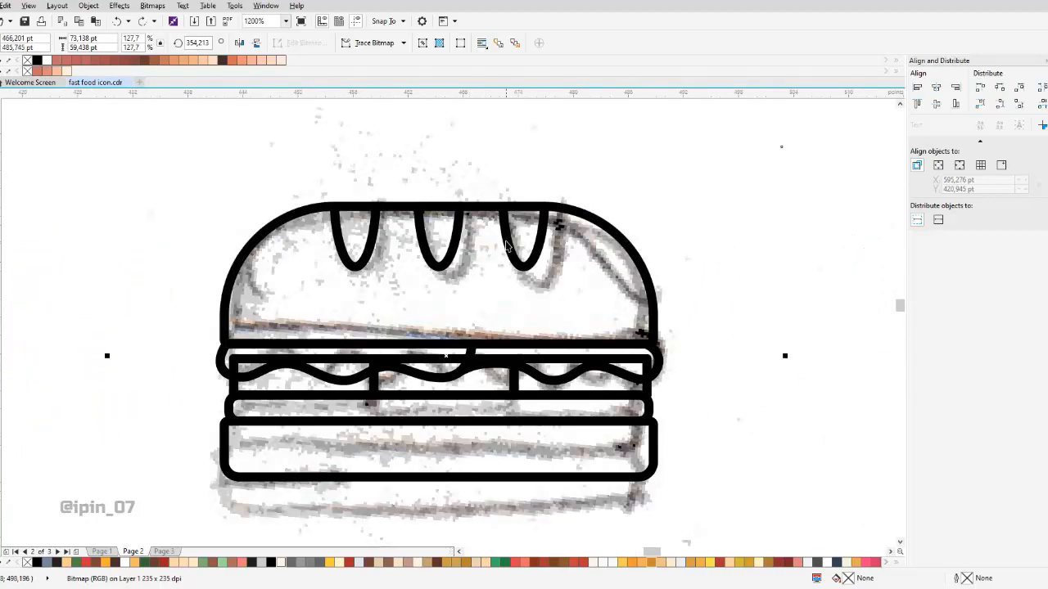
- Flatten the top bun together with its three notches to about 10.6 pt high, keeping the bun's base in place
click(503, 241)
shift+click(470, 271)
drag(439, 204, 436, 232)
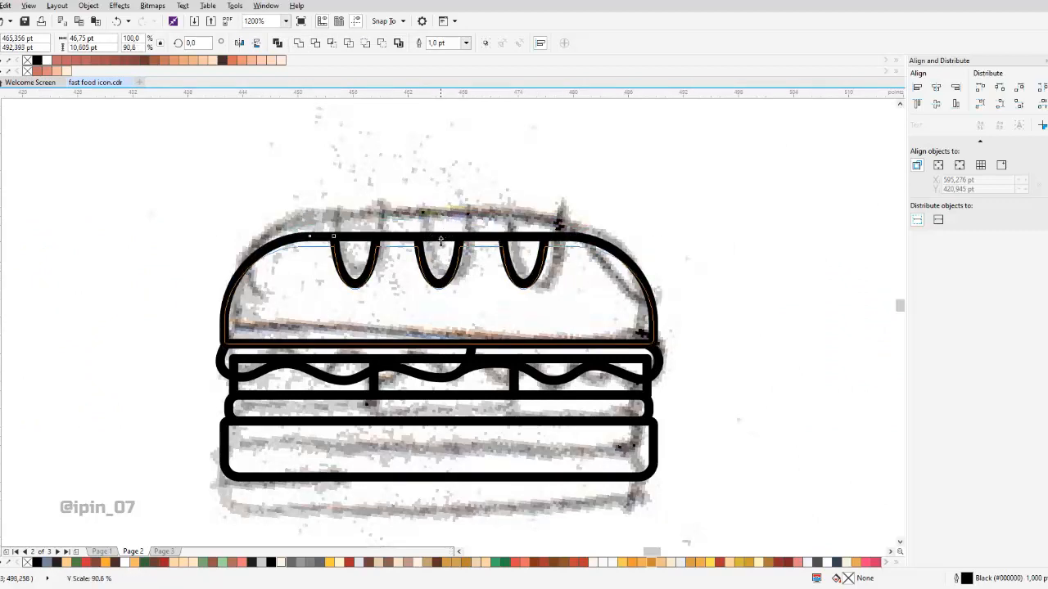
click(439, 231)
- Move the sketch bitmap off the burger outlines to the empty area on their right
scroll(438, 227, down, 2)
drag(438, 227, 762, 267)
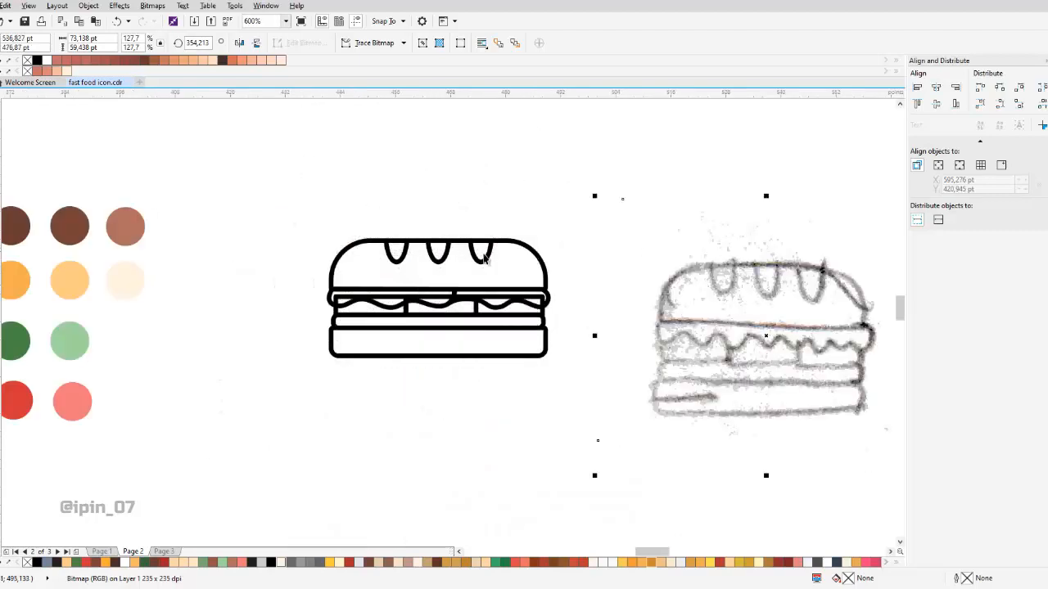
- Sample the darkest brown swatch (#4A2A21) and apply it to the outlines of the top bun, its notches, the left lettuce and the left tomato slice
scroll(302, 260, left, 2)
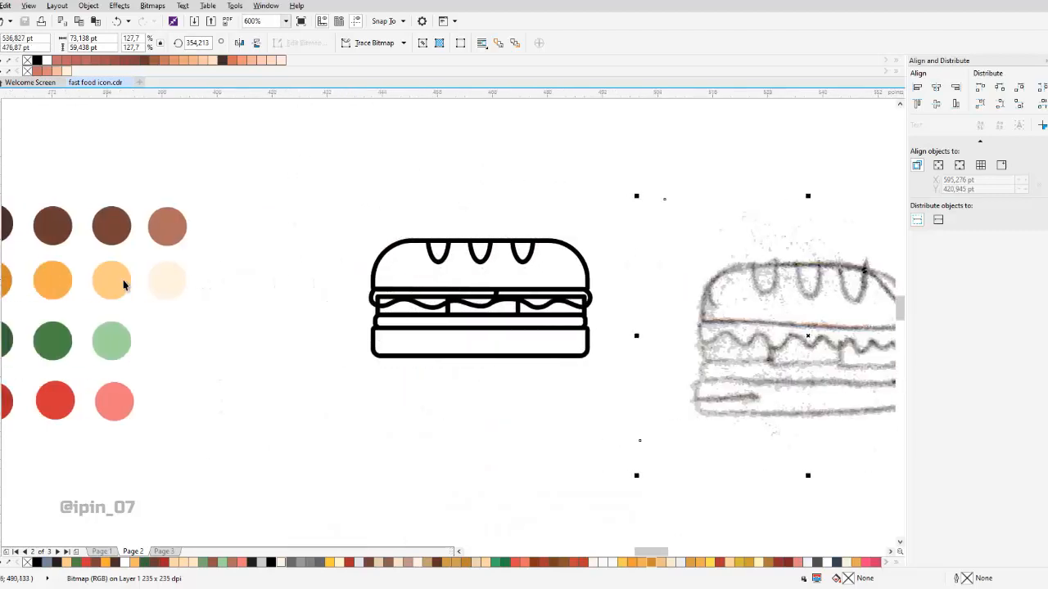
key(i)
drag(135, 243, 227, 244)
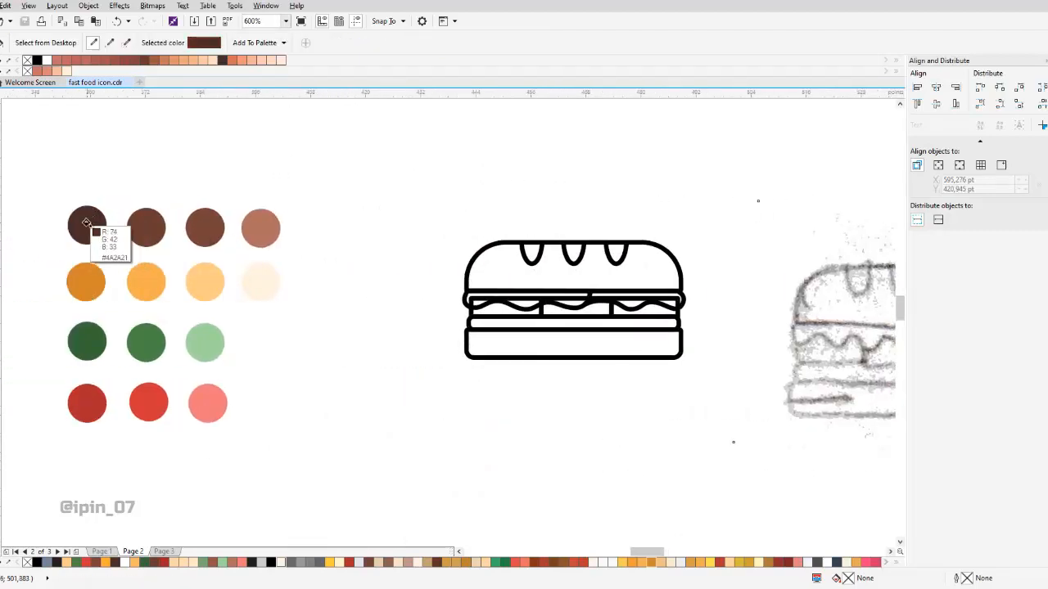
click(86, 226)
scroll(480, 248, up, 1)
click(483, 250)
drag(540, 300, 374, 210)
scroll(357, 238, up, 1)
click(355, 246)
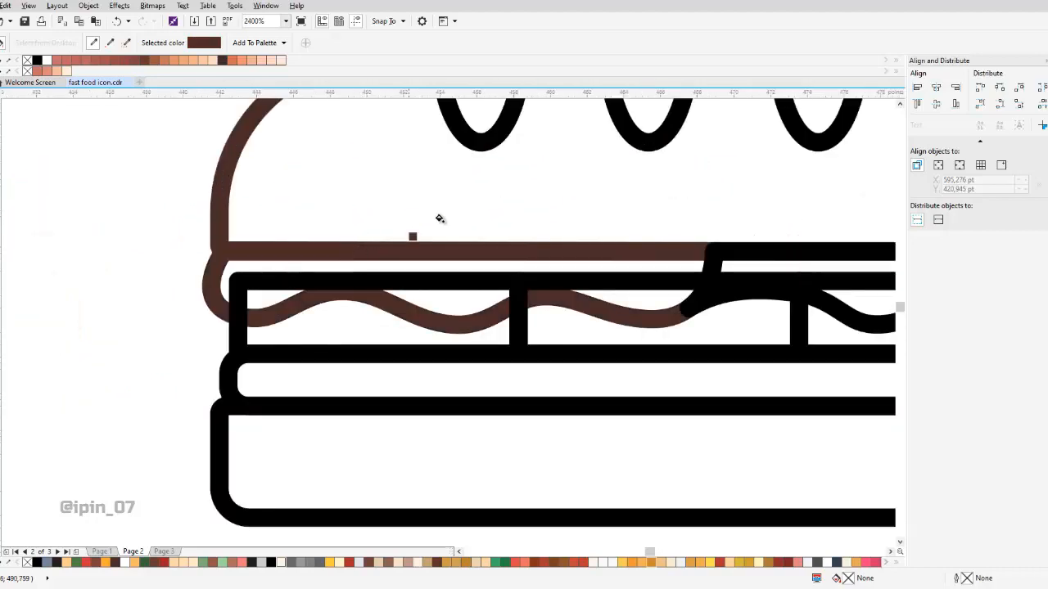
drag(486, 228, 465, 291)
click(476, 205)
click(472, 344)
- Apply the same dark brown to the outlines of the remaining tomato slices, the right lettuce, the patty and the bottom bun
drag(738, 349, 408, 285)
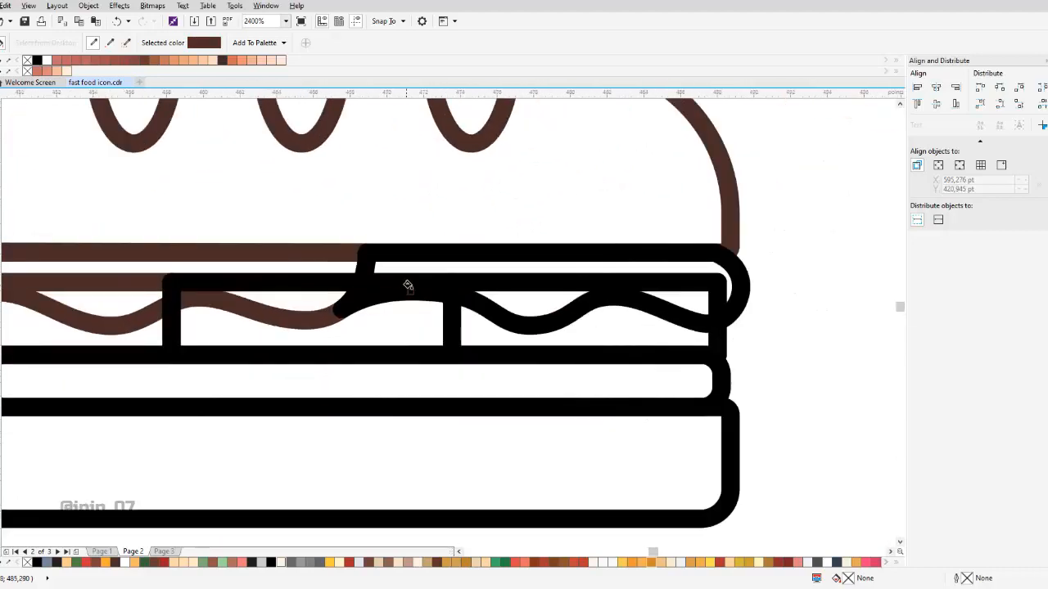
click(407, 285)
click(406, 252)
click(454, 308)
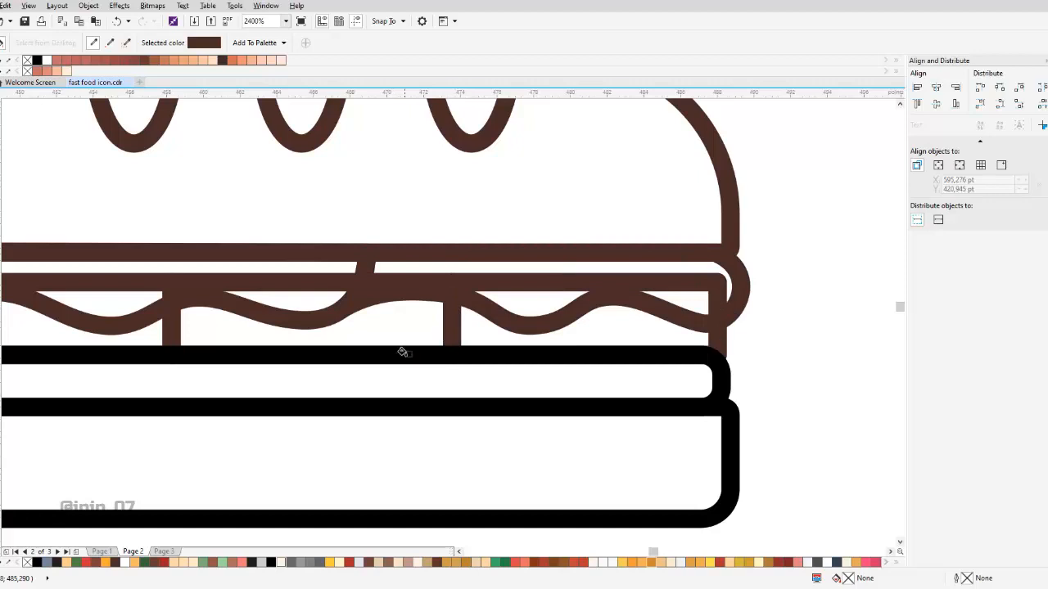
click(402, 352)
scroll(394, 357, down, 1)
drag(385, 377, 455, 351)
click(205, 397)
- Sample the light orange swatch, third in the orange row, and fill the top and bottom buns with it
scroll(198, 375, down, 1)
drag(199, 375, 553, 363)
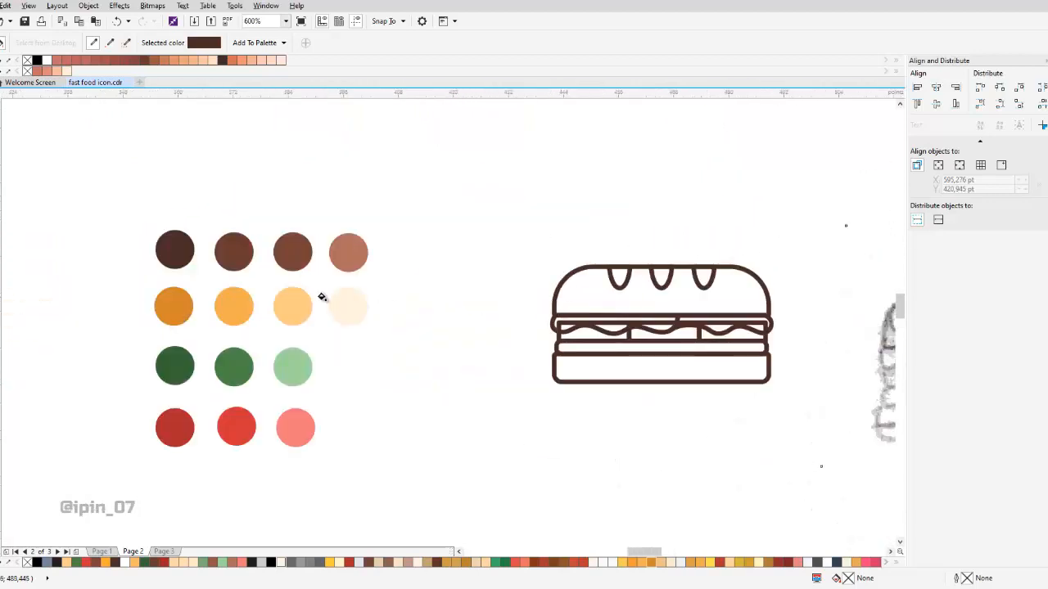
click(3, 319)
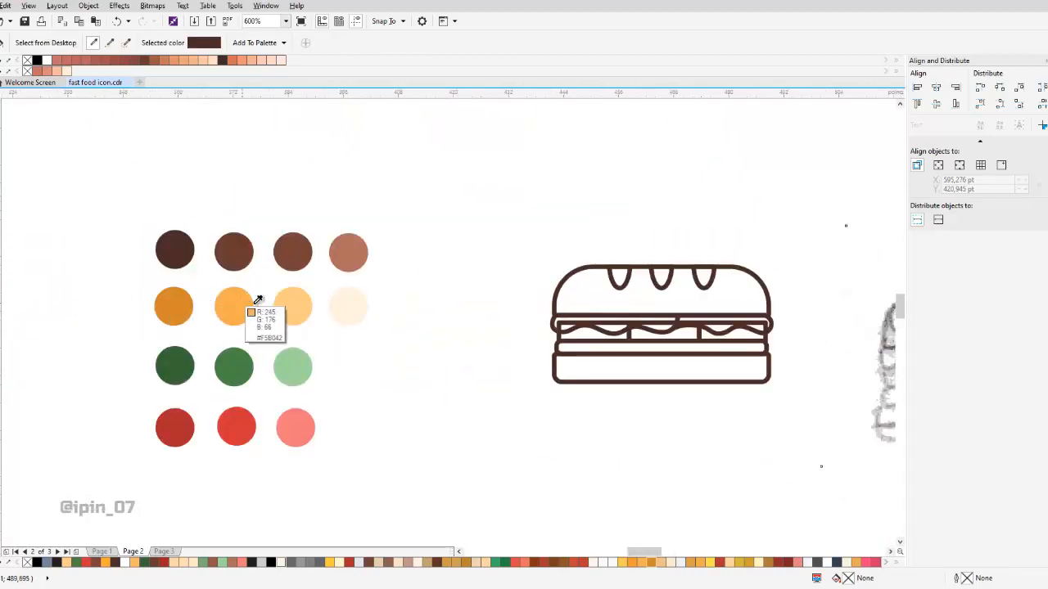
click(298, 299)
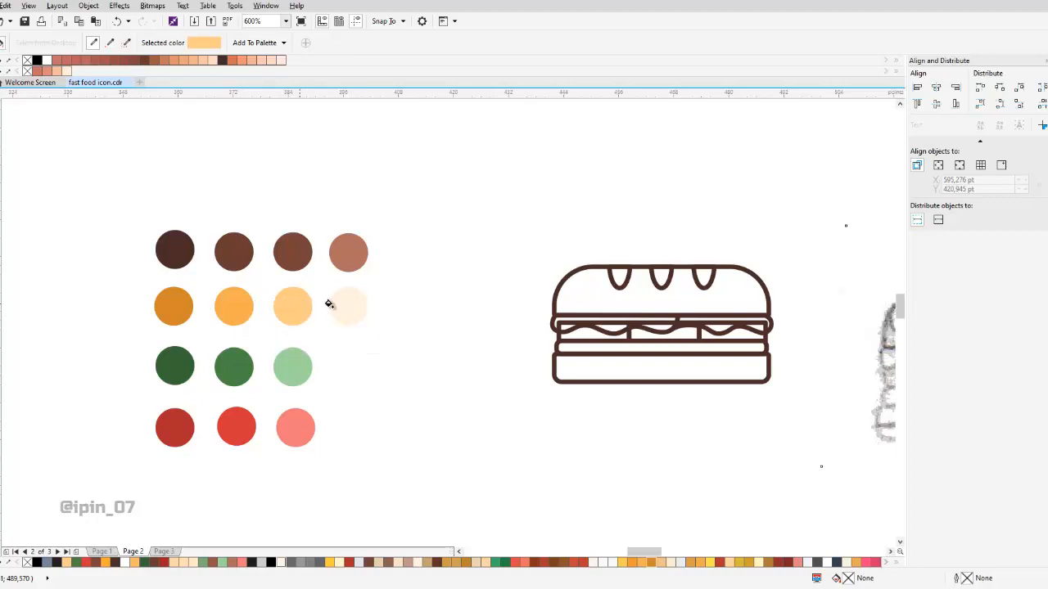
click(599, 299)
click(603, 367)
- Sample the medium green swatch and fill both lettuce shapes with it
key(shift)
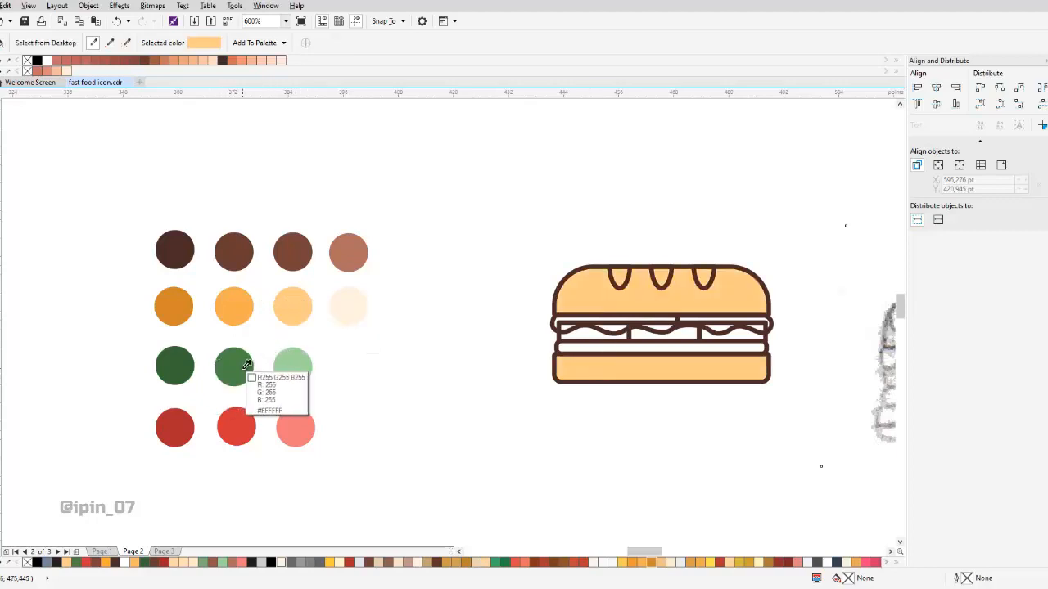
click(245, 366)
scroll(702, 316, up, 4)
click(594, 318)
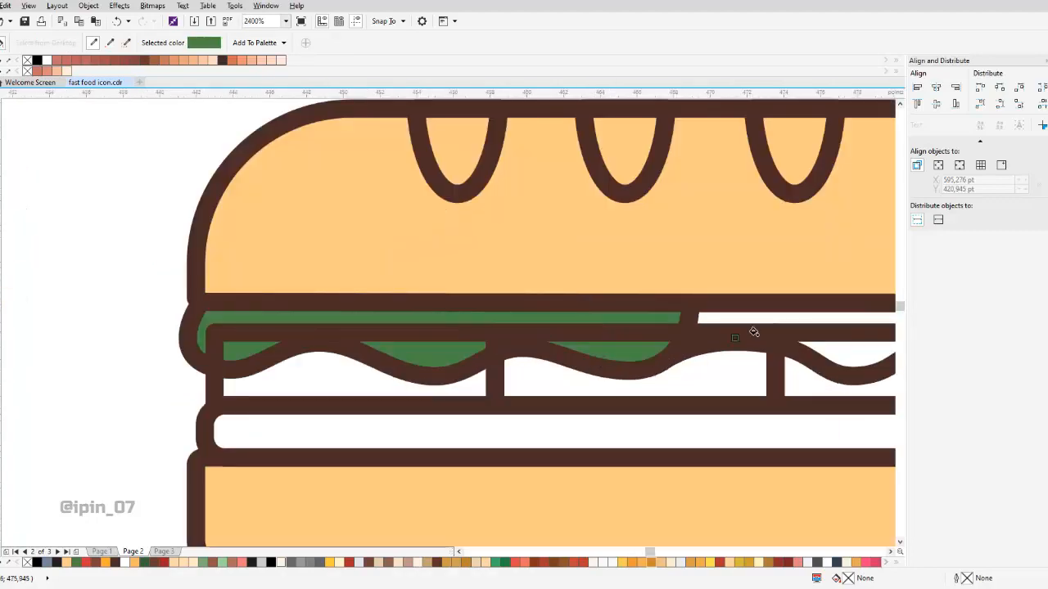
scroll(794, 330, up, 1)
drag(794, 330, 411, 290)
click(439, 254)
- Place both lettuce shapes in front of the left tomato slice in the stacking order
scroll(432, 278, down, 2)
key(space)
click(431, 276)
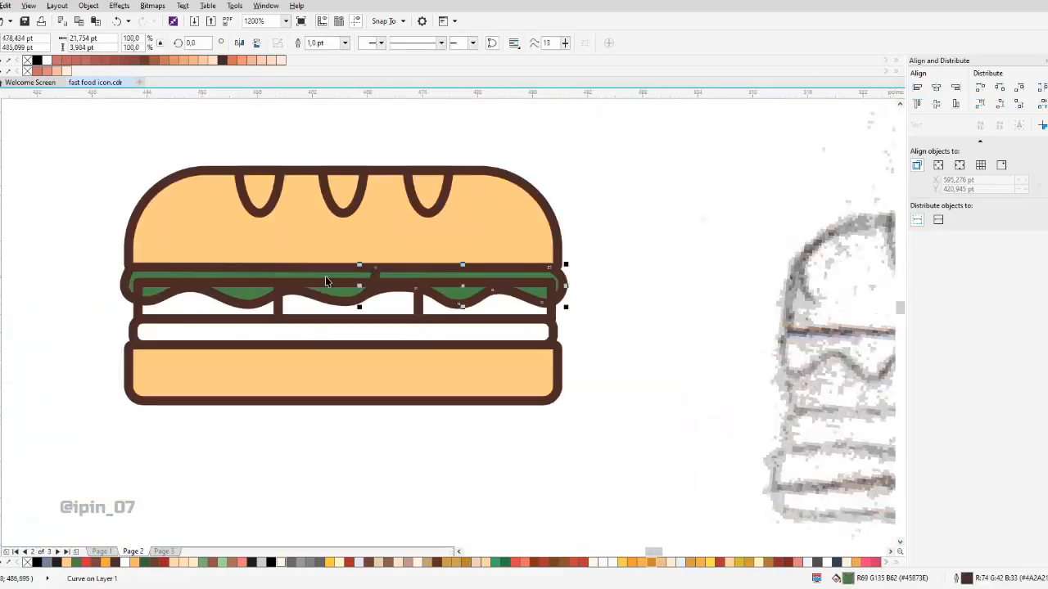
shift+click(245, 278)
right_click(247, 277)
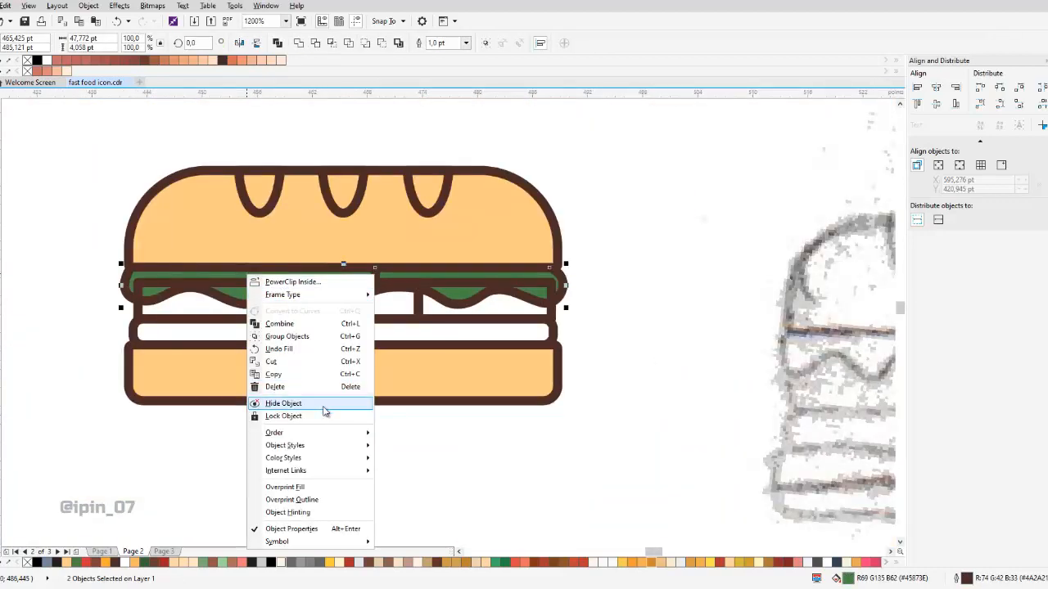
click(358, 435)
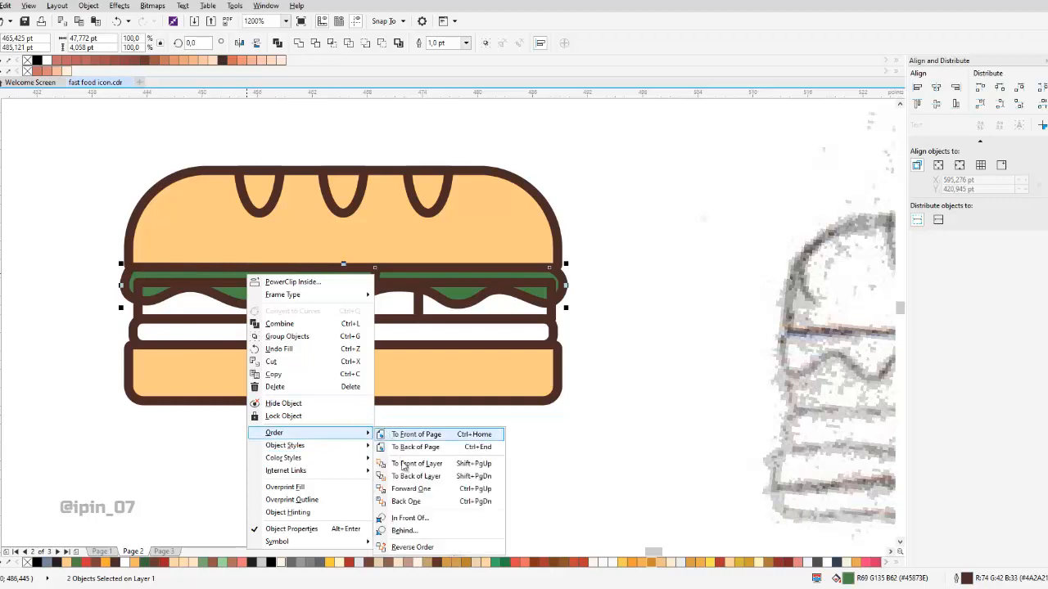
click(398, 518)
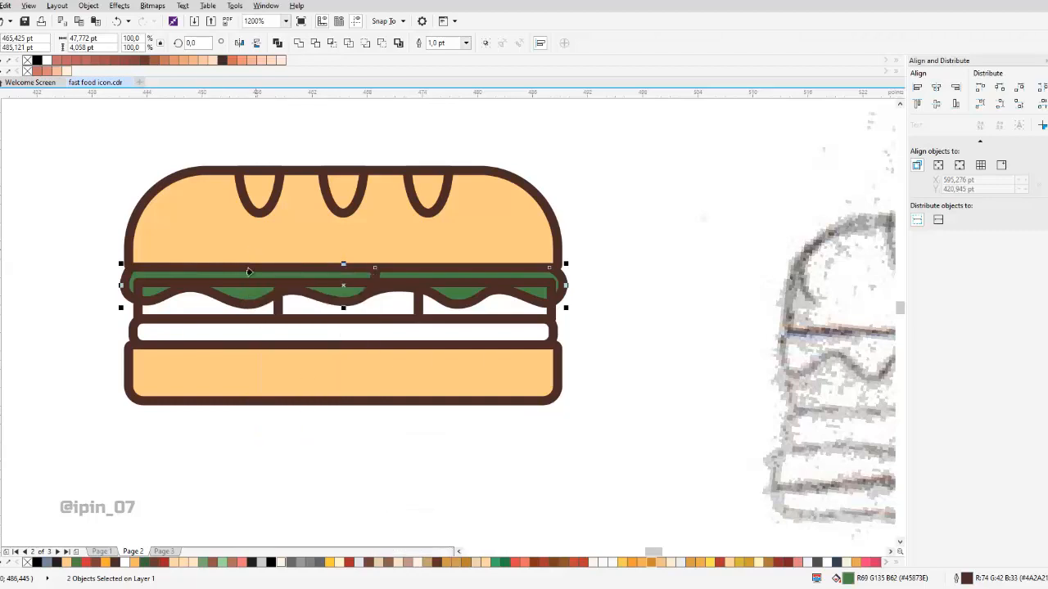
click(207, 308)
- Bring the top bun, its notches and both lettuce shapes to the front of the layer, and clear the selection
scroll(309, 268, up, 1)
scroll(323, 274, down, 1)
scroll(361, 297, up, 1)
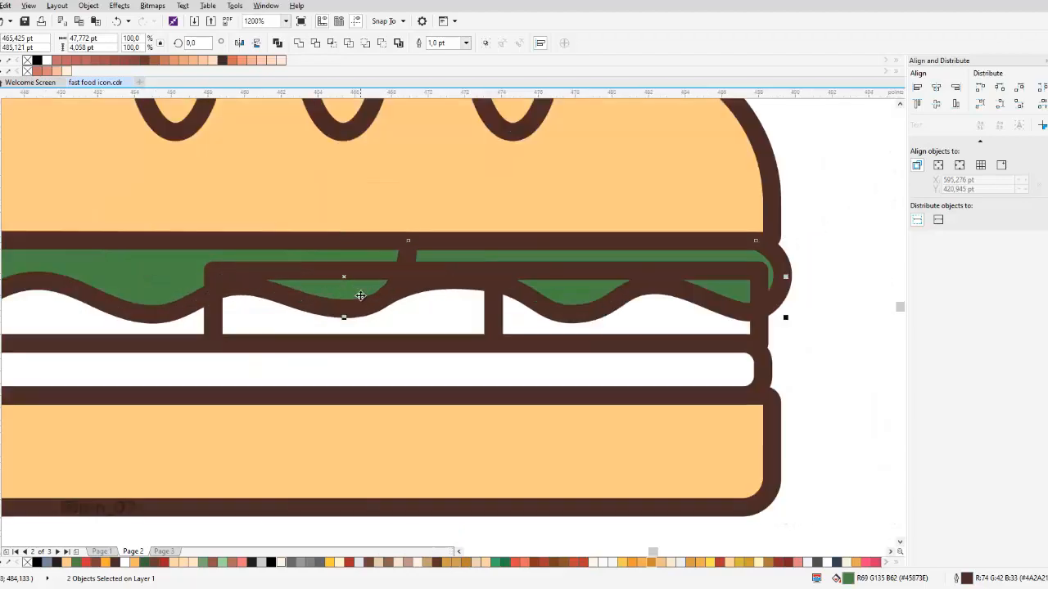
scroll(383, 289, down, 1)
drag(415, 266, 423, 296)
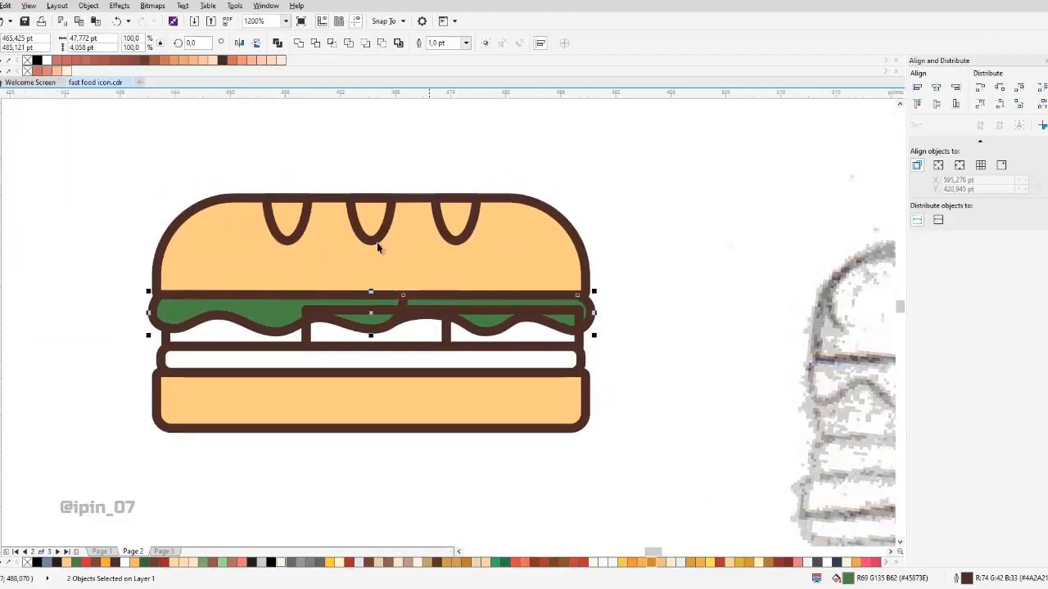
drag(186, 174, 482, 229)
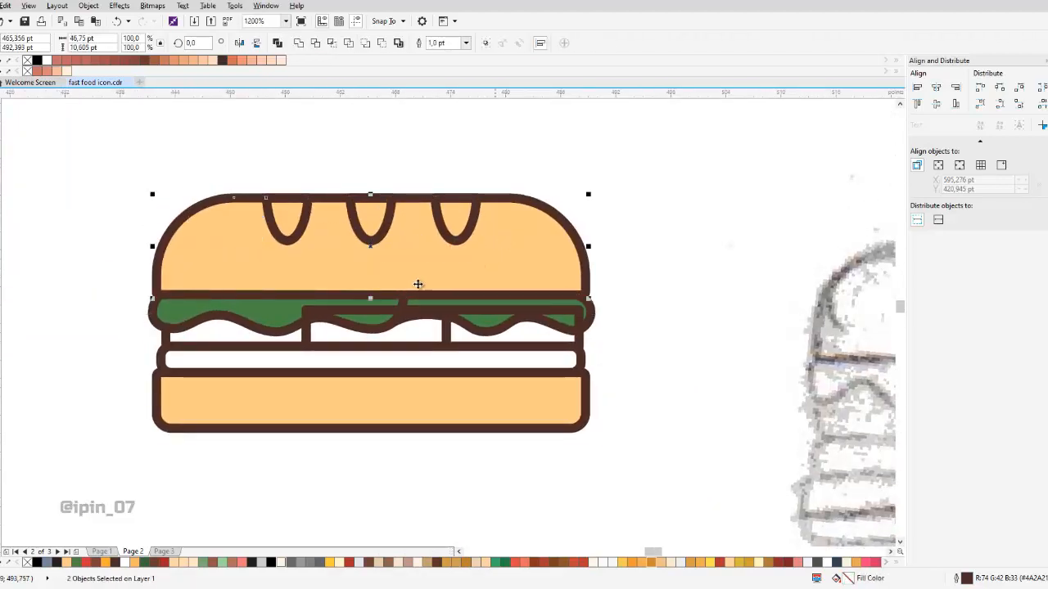
shift+click(264, 311)
scroll(497, 296, up, 1)
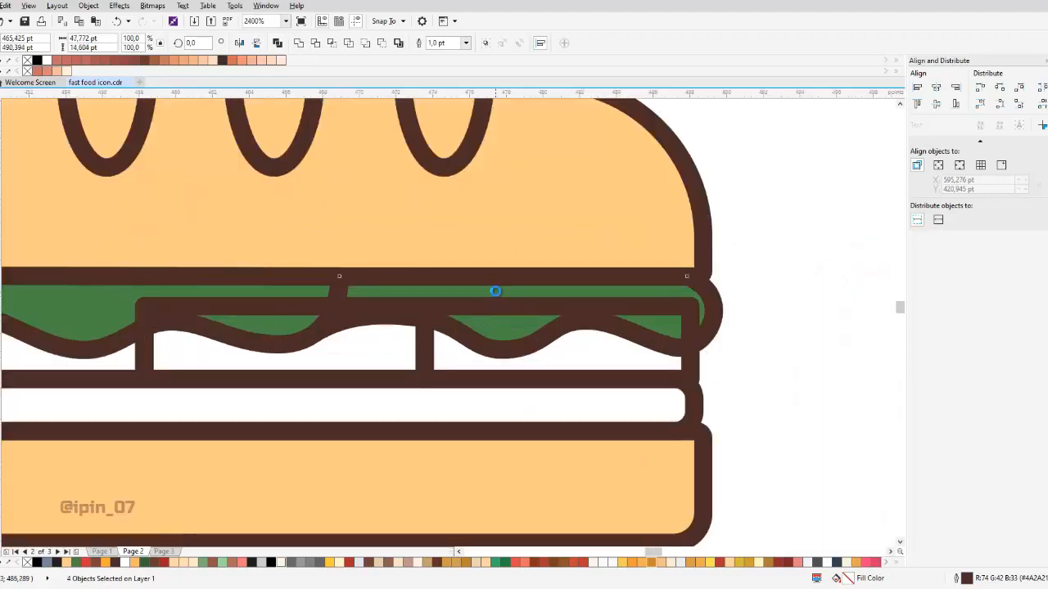
scroll(496, 295, down, 1)
right_click(497, 294)
mouse_move(565, 450)
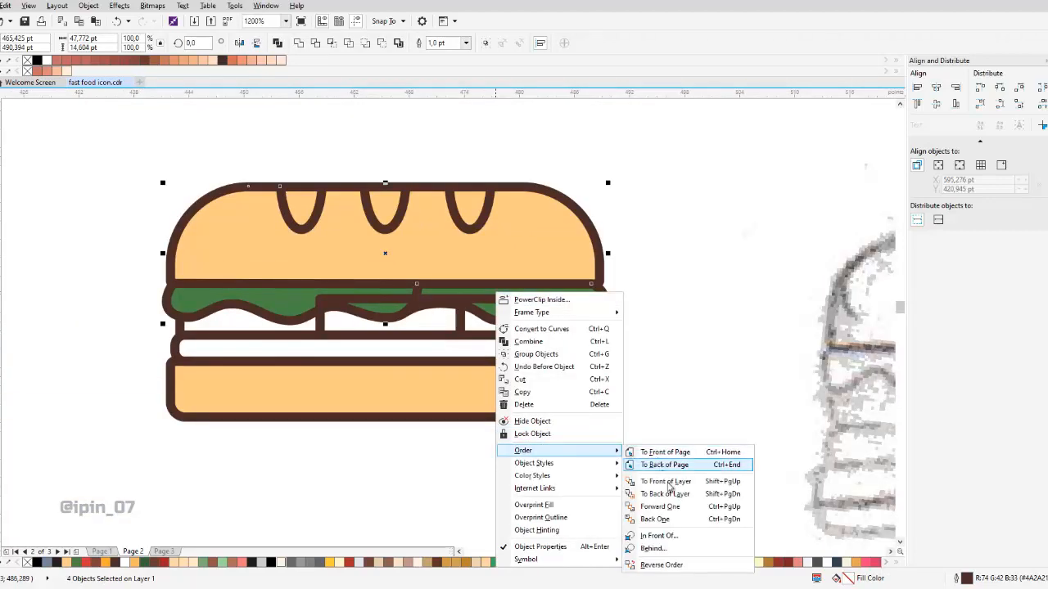
click(668, 482)
drag(672, 264, 660, 293)
click(660, 292)
drag(447, 307, 532, 307)
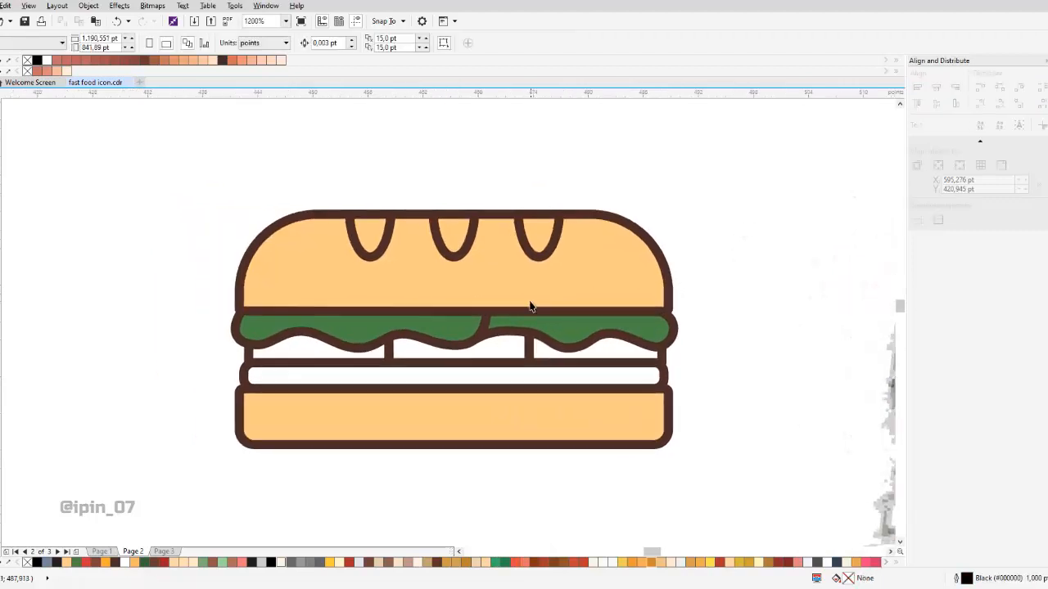
- Sample the bright red swatch, second in the red row, and fill all three tomato slices with it
scroll(410, 327, down, 1)
key(i)
drag(159, 338, 402, 323)
click(249, 417)
scroll(613, 348, up, 1)
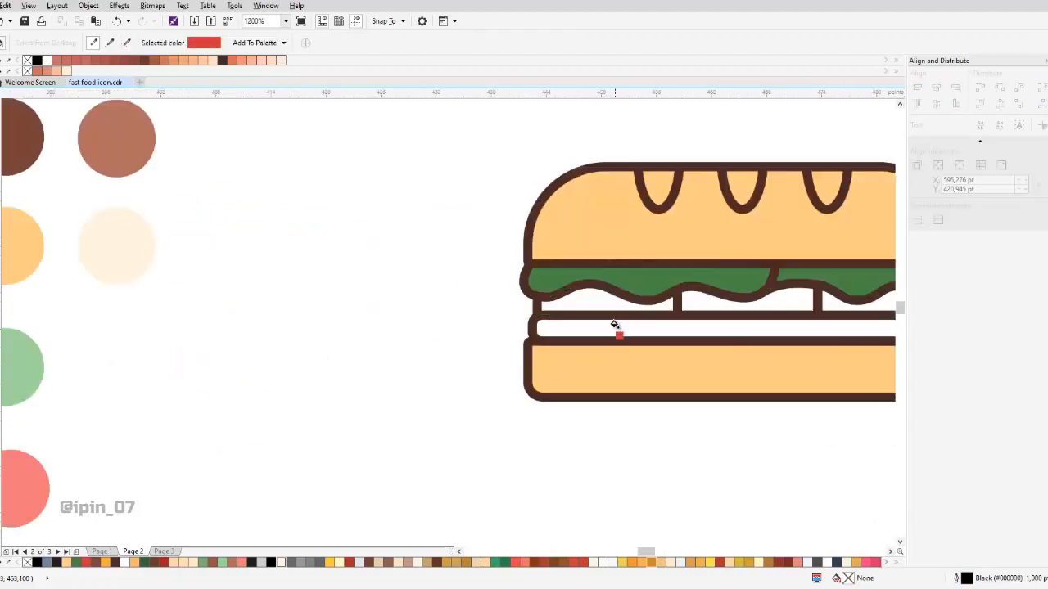
click(610, 305)
drag(778, 302, 451, 316)
click(455, 317)
click(547, 318)
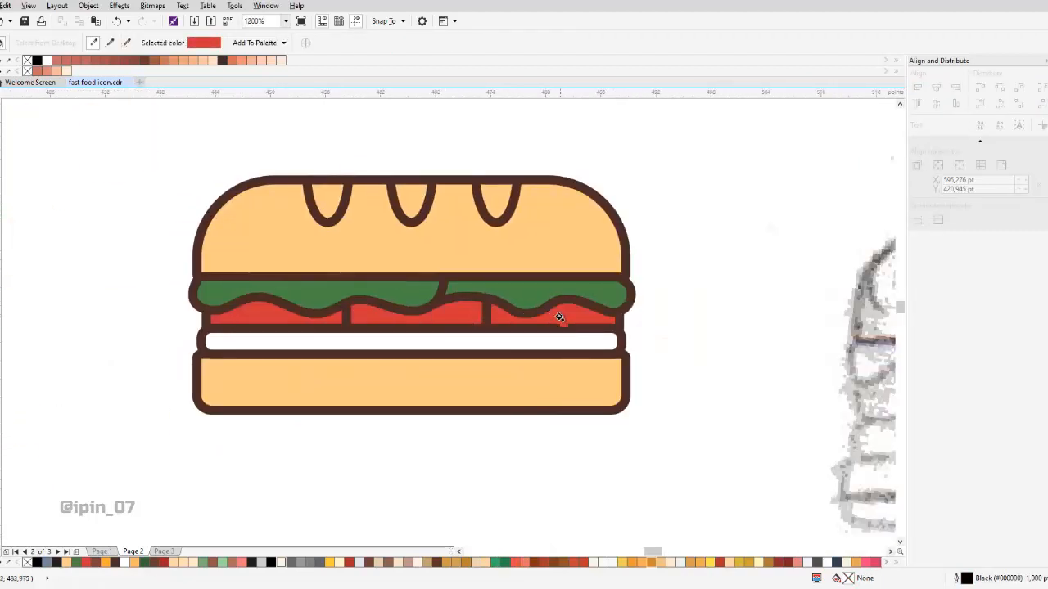
- Sample the third brown swatch and fill the patty layer above the bottom bun with it
scroll(452, 331, down, 1)
drag(407, 345, 600, 344)
key(shift)
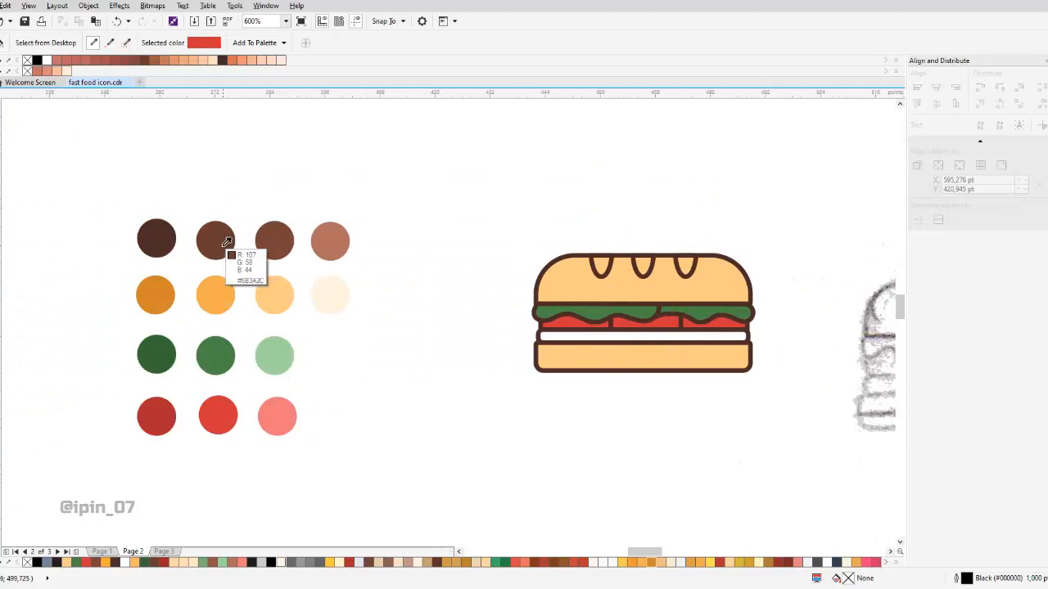
click(289, 240)
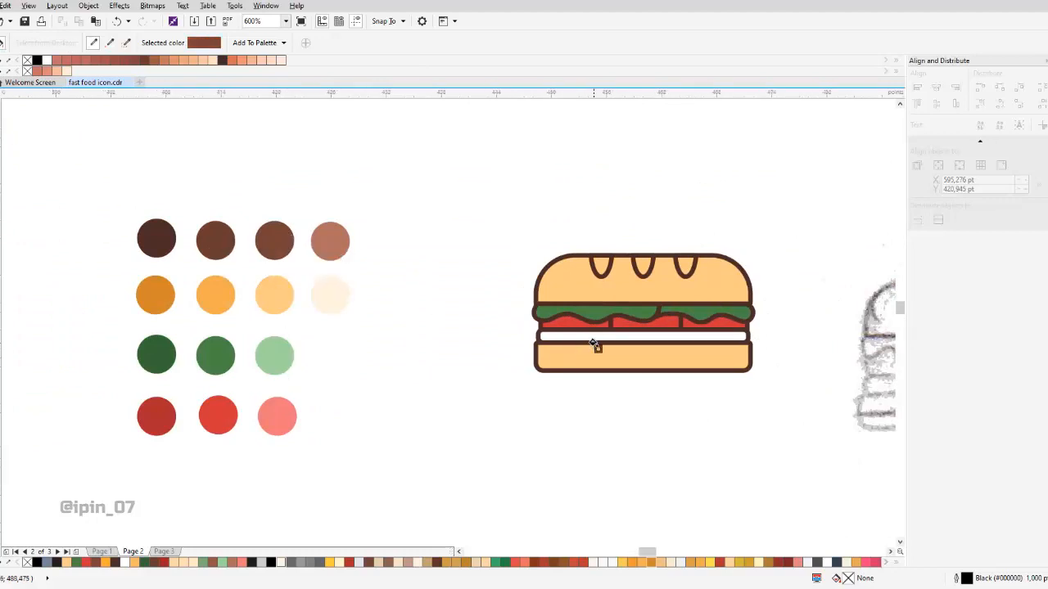
scroll(617, 313, up, 1)
scroll(612, 329, down, 2)
key(space)
mouse_move(609, 328)
mouse_down()
mouse_move(584, 336)
mouse_move(656, 348)
mouse_up()
click(628, 350)
click(570, 302)
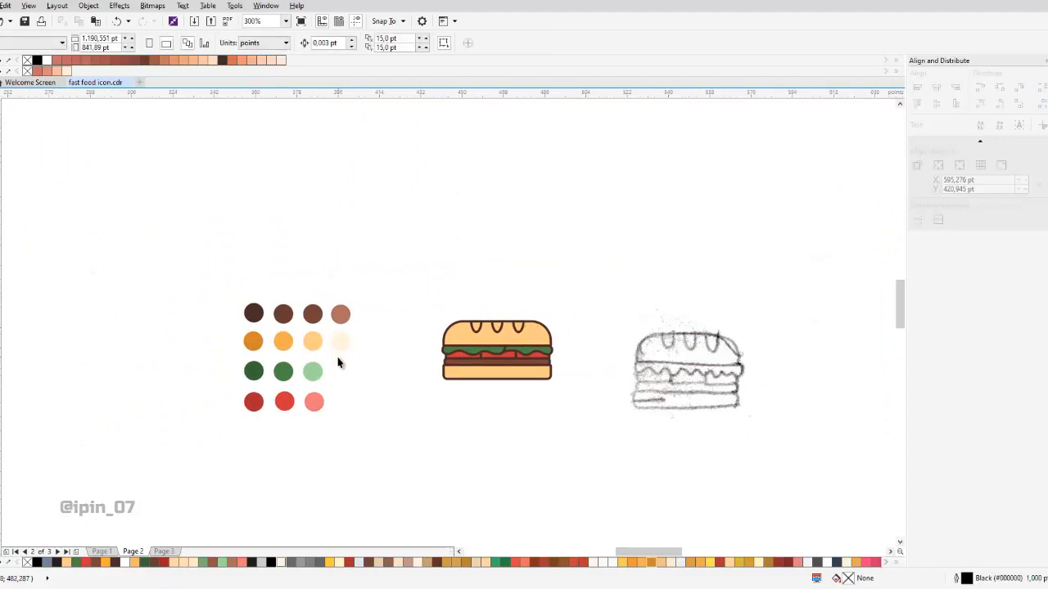
- Give the three notches on the top bun a uniform orange fill of #F29853
scroll(333, 361, down, 1)
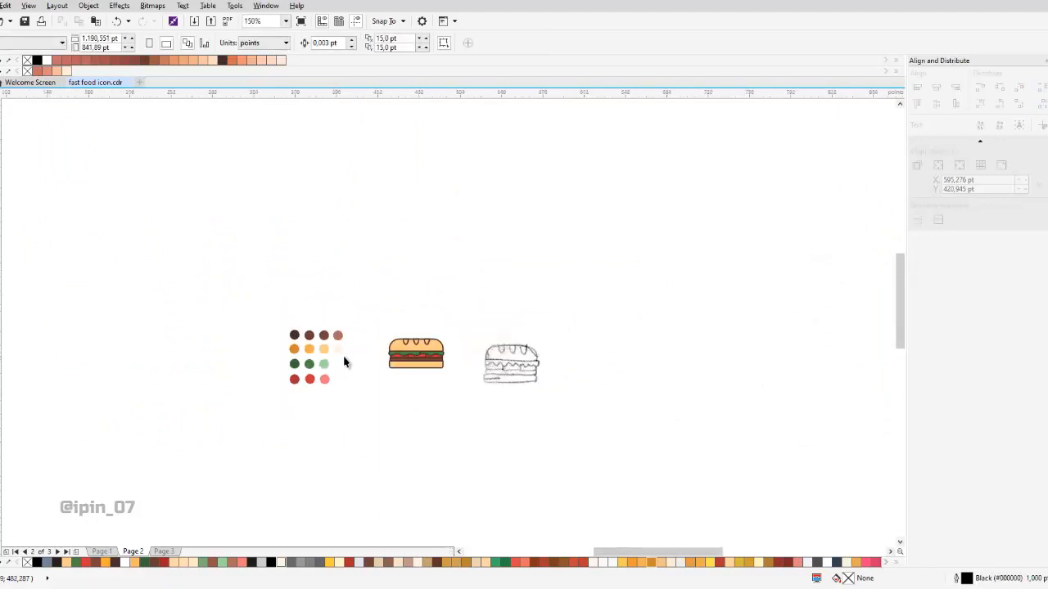
scroll(383, 351, up, 2)
scroll(383, 350, down, 1)
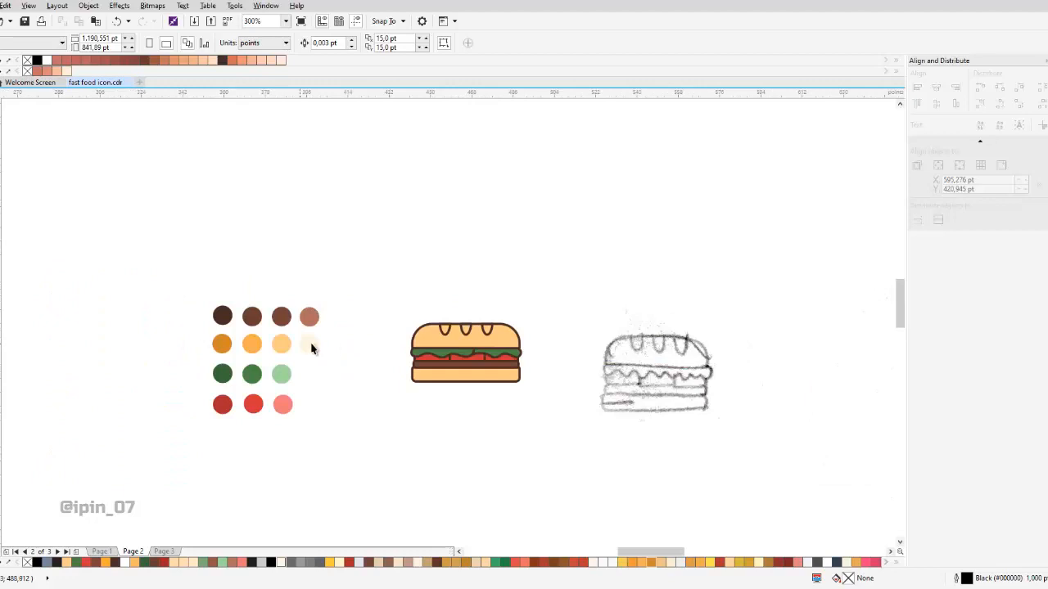
scroll(414, 334, up, 1)
click(469, 327)
drag(451, 337, 505, 333)
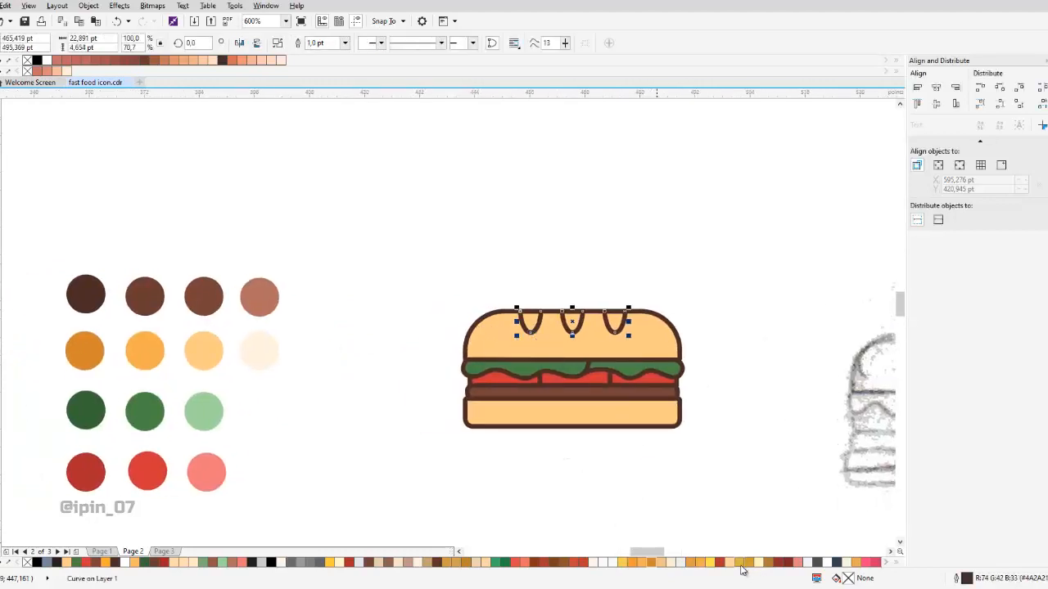
double_click(837, 579)
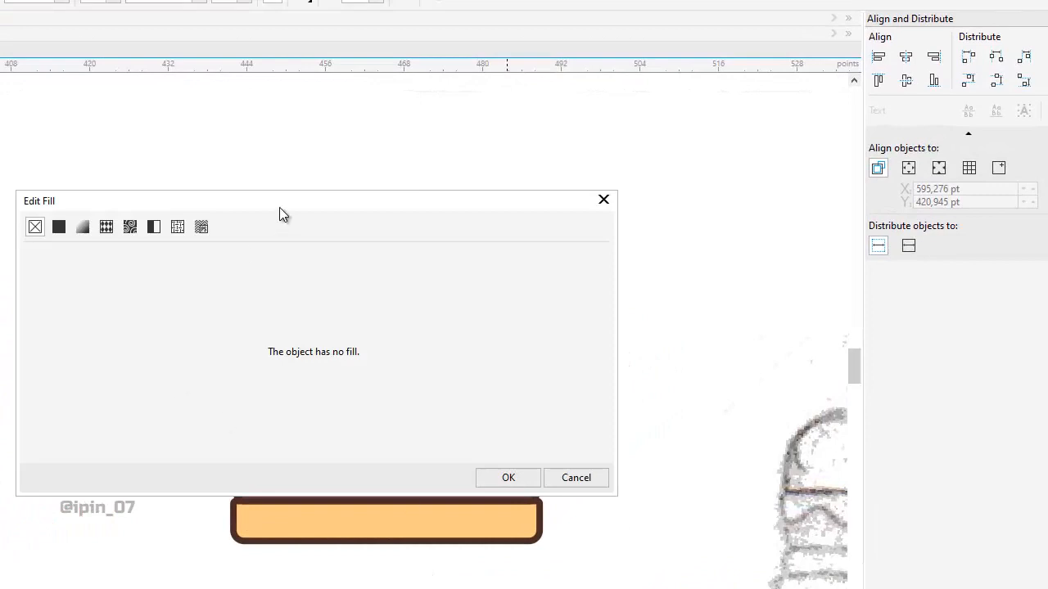
drag(280, 207, 712, 171)
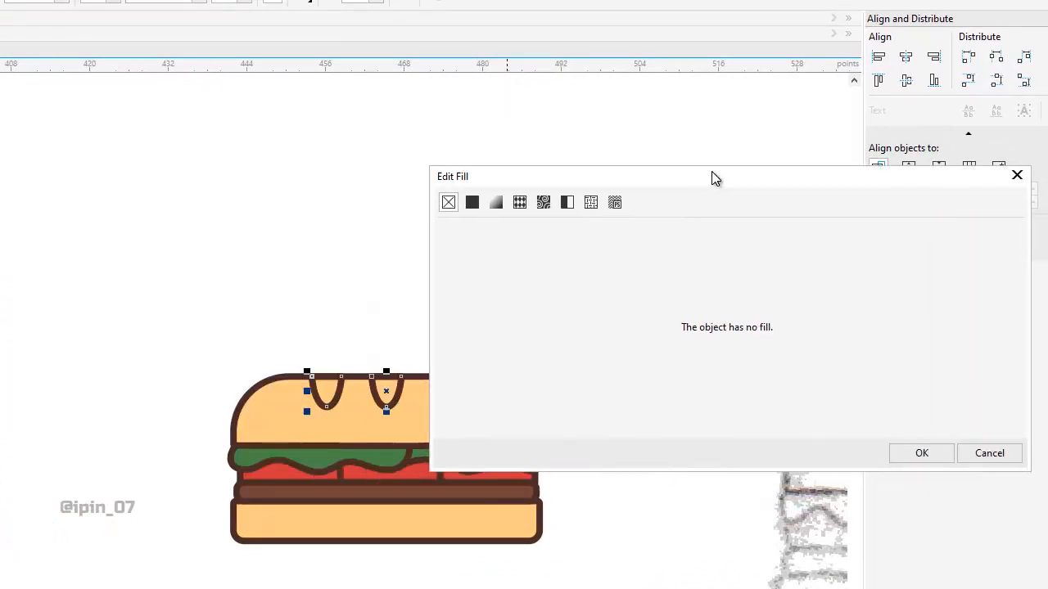
click(474, 202)
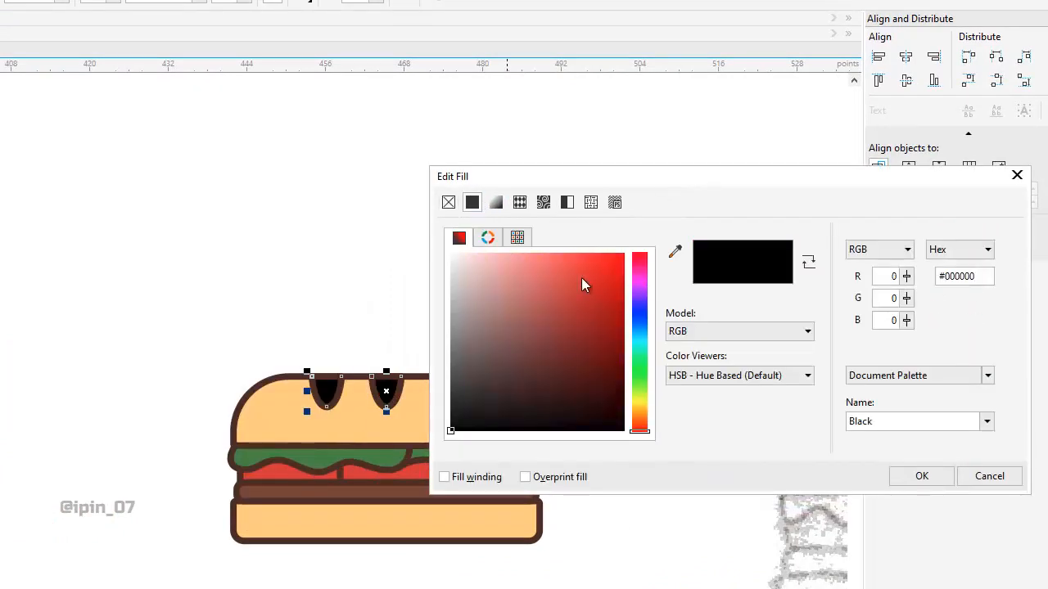
drag(640, 391, 639, 418)
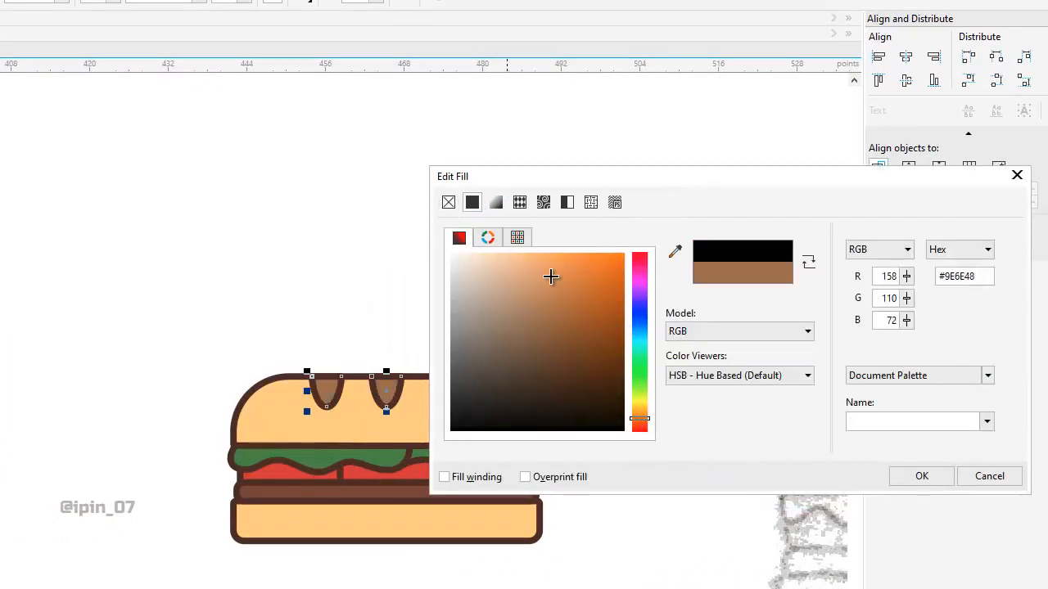
drag(552, 276, 564, 260)
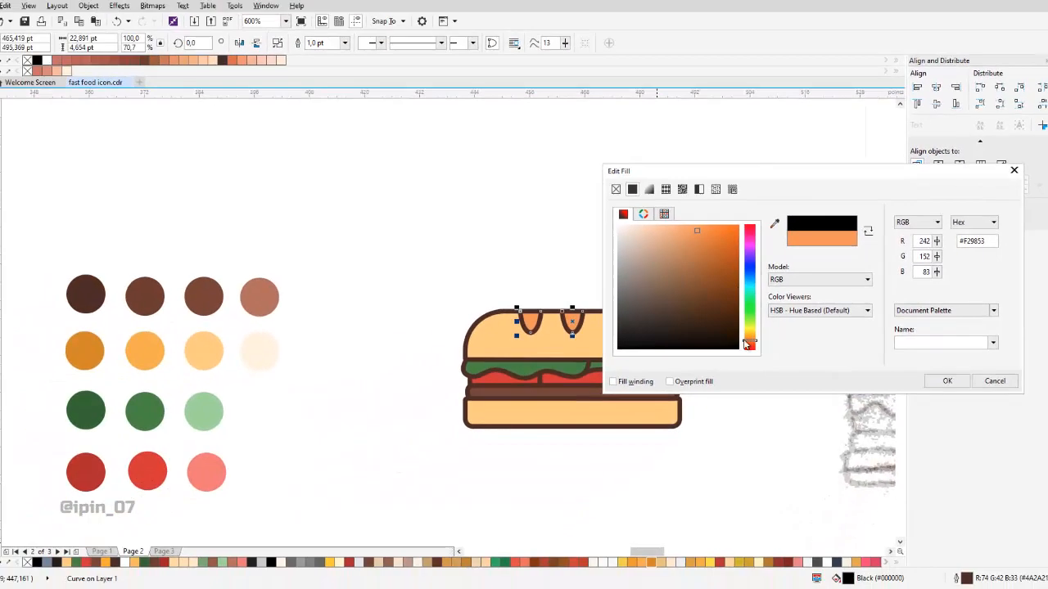
click(948, 381)
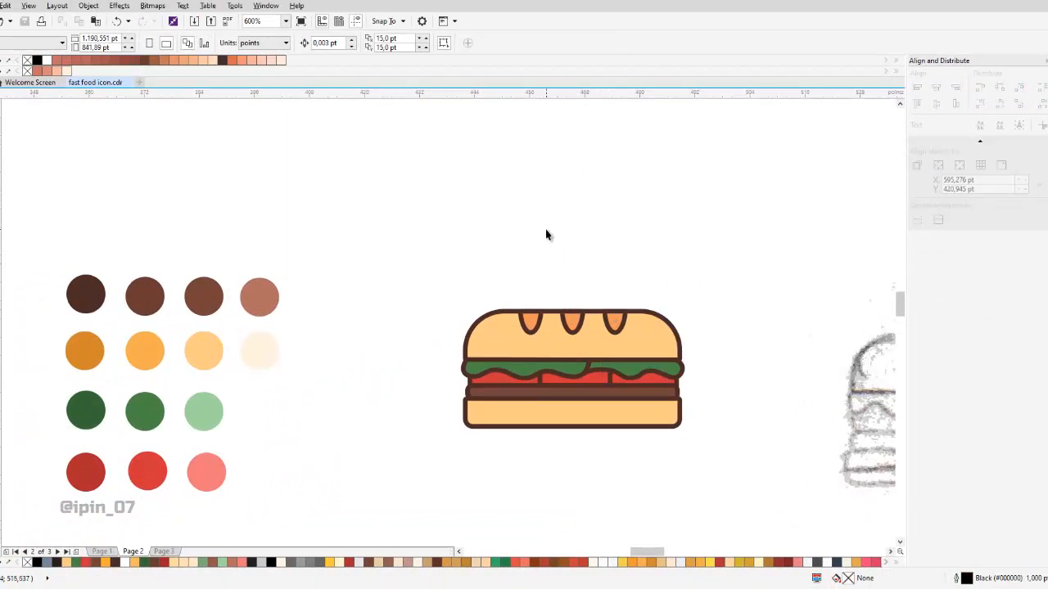
- Move the sketch bitmap farther away to the right of the coloured burger
scroll(543, 206, down, 2)
scroll(582, 272, up, 1)
mouse_move(648, 259)
mouse_down()
mouse_move(582, 273)
mouse_move(713, 273)
mouse_up()
scroll(409, 214, up, 2)
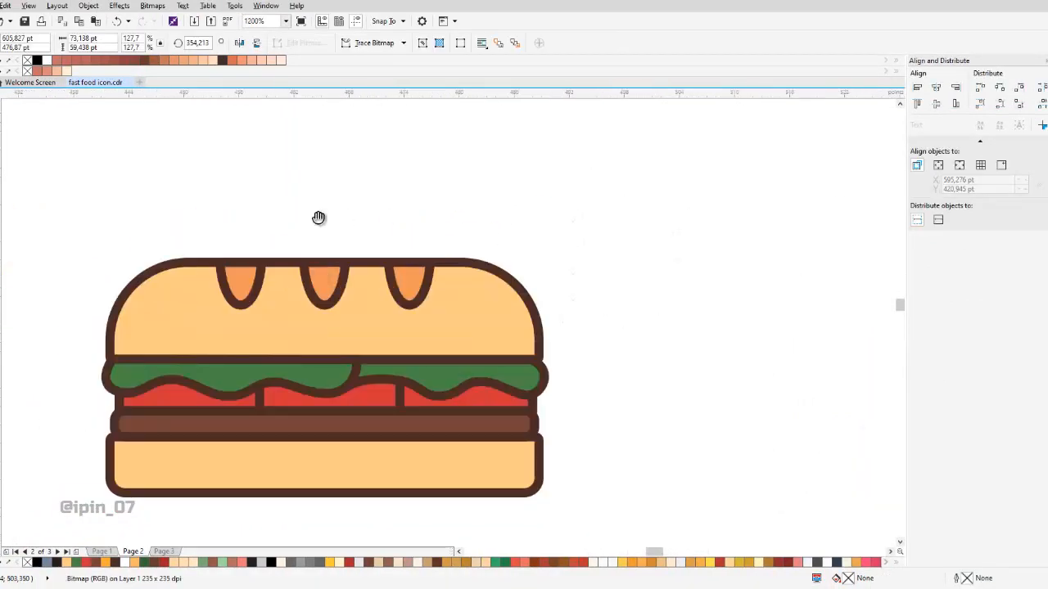
- Duplicate the top bun slightly to the left and remove the copy's fill so only its outline overlays the bun
scroll(455, 259, down, 2)
scroll(406, 264, up, 2)
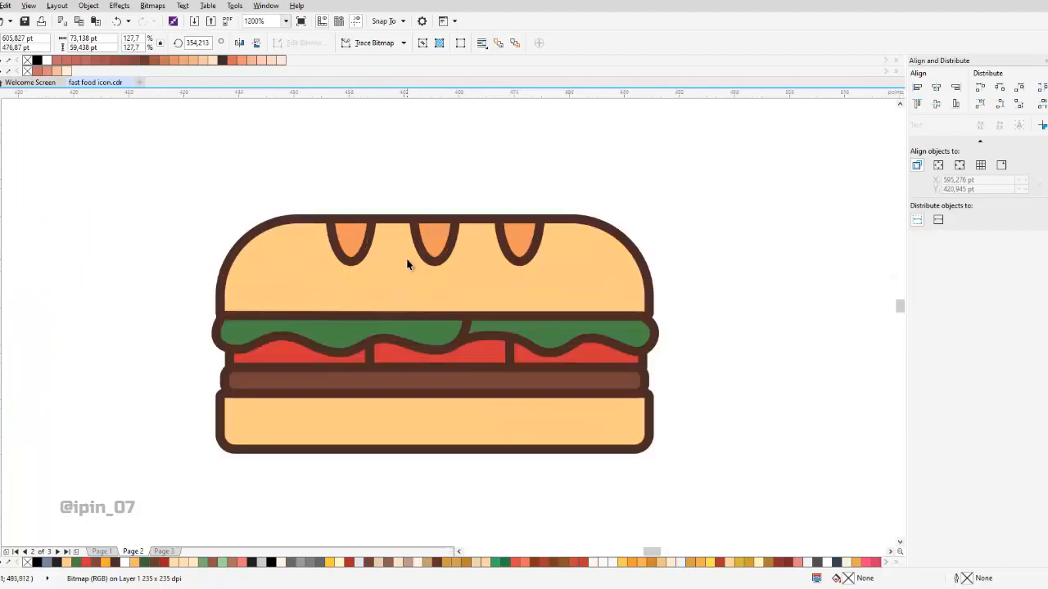
click(591, 256)
scroll(587, 257, up, 1)
drag(713, 277, 645, 285)
scroll(645, 286, down, 2)
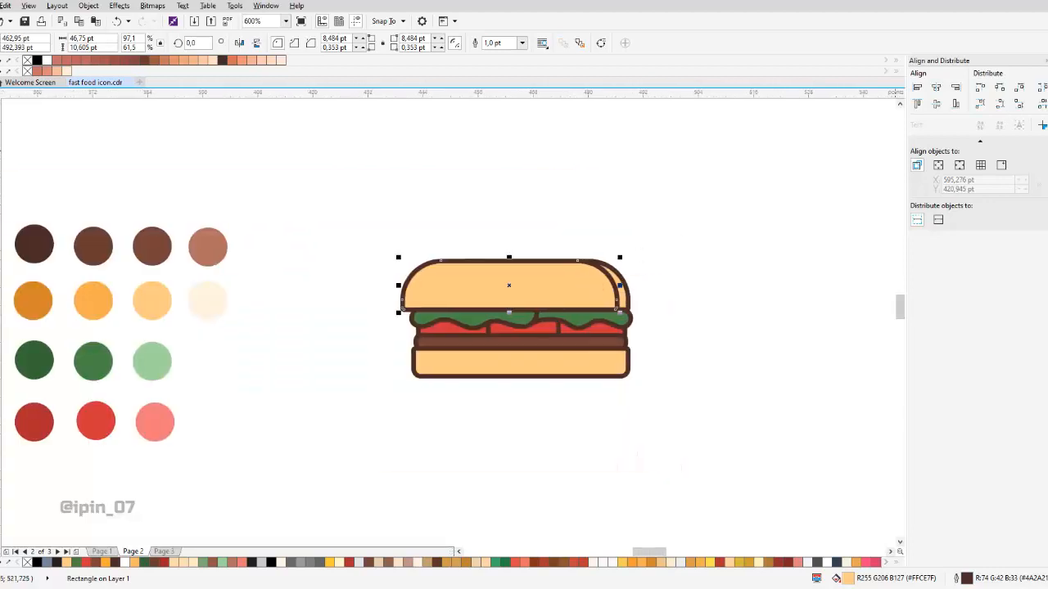
click(1044, 106)
click(615, 196)
scroll(602, 284, up, 1)
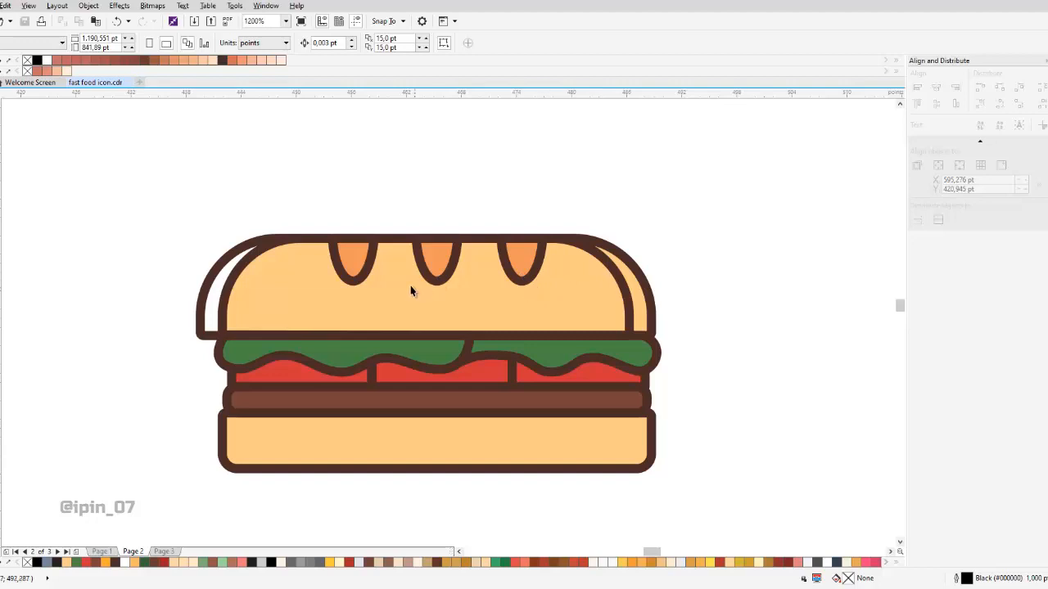
- Draw a closed curve around the left part of the top bun, its edge crossing between the second and third notches
drag(311, 220, 338, 187)
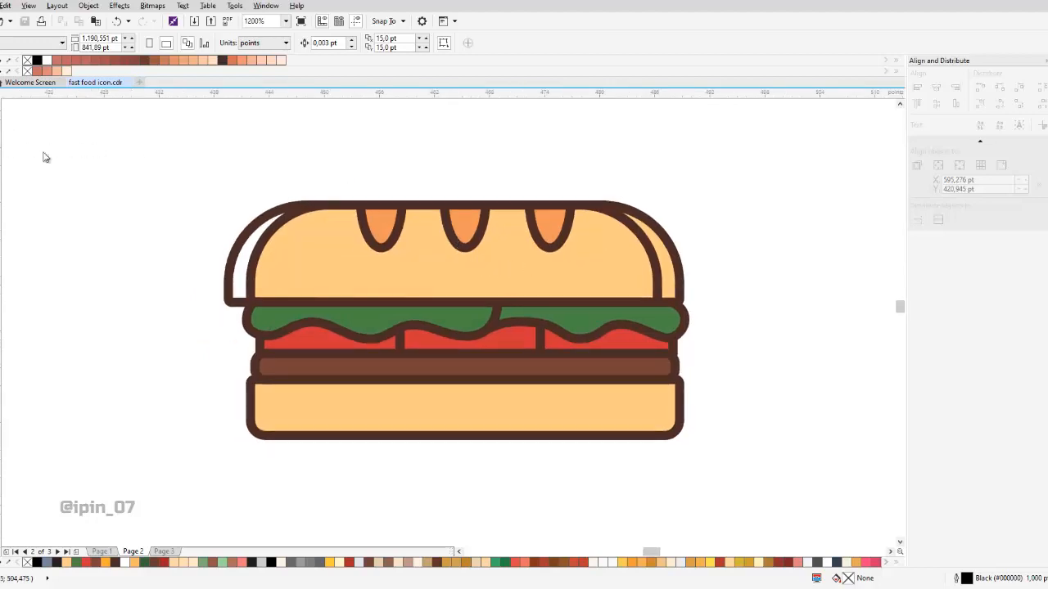
click(2, 158)
scroll(471, 209, up, 1)
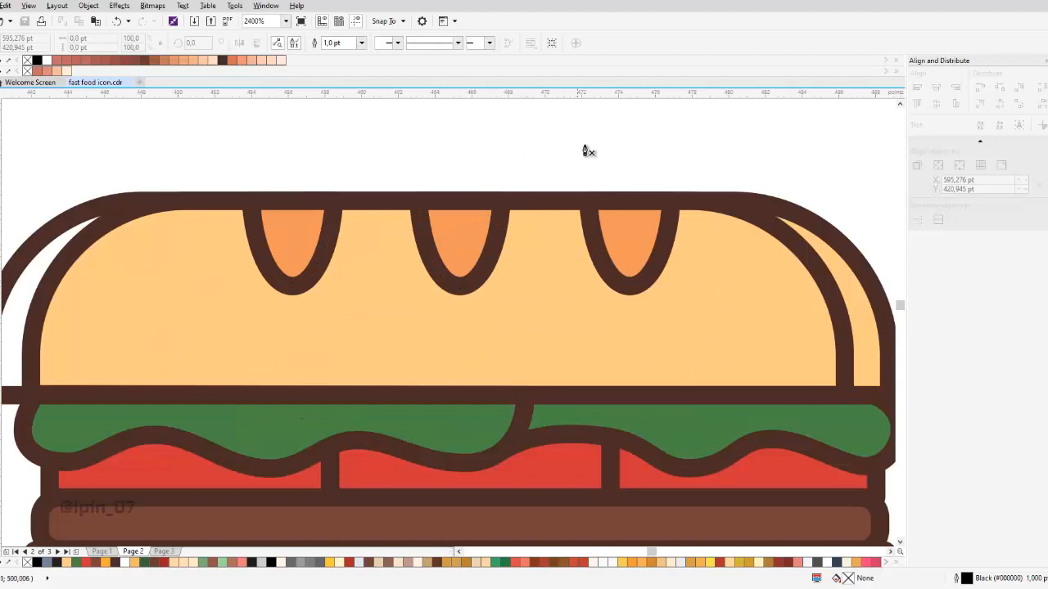
click(541, 117)
drag(532, 357, 561, 271)
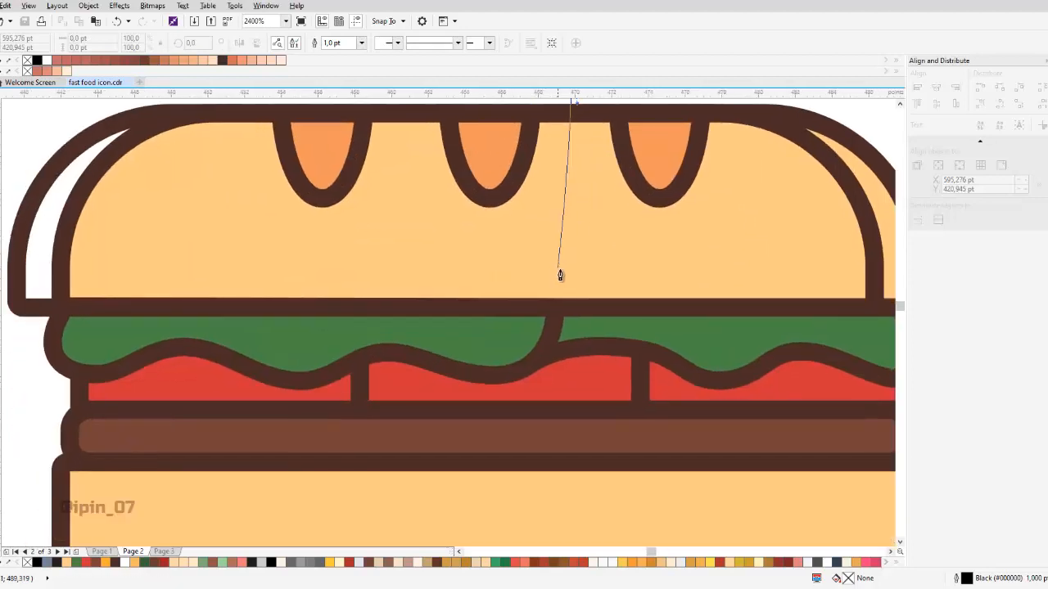
drag(575, 330, 545, 400)
key(Escape)
scroll(537, 402, down, 1)
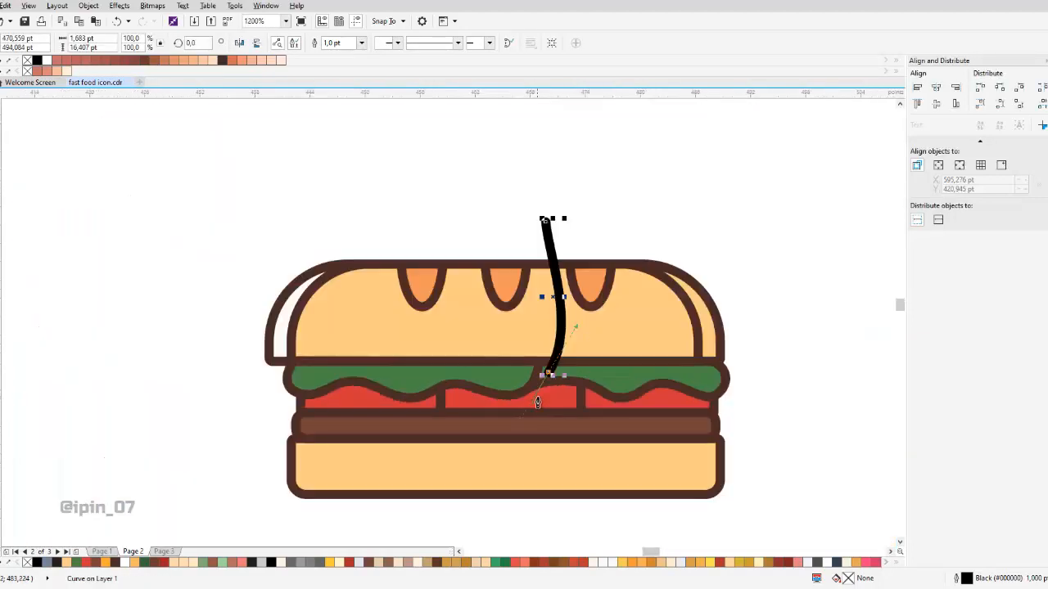
drag(195, 401, 183, 309)
drag(363, 210, 533, 171)
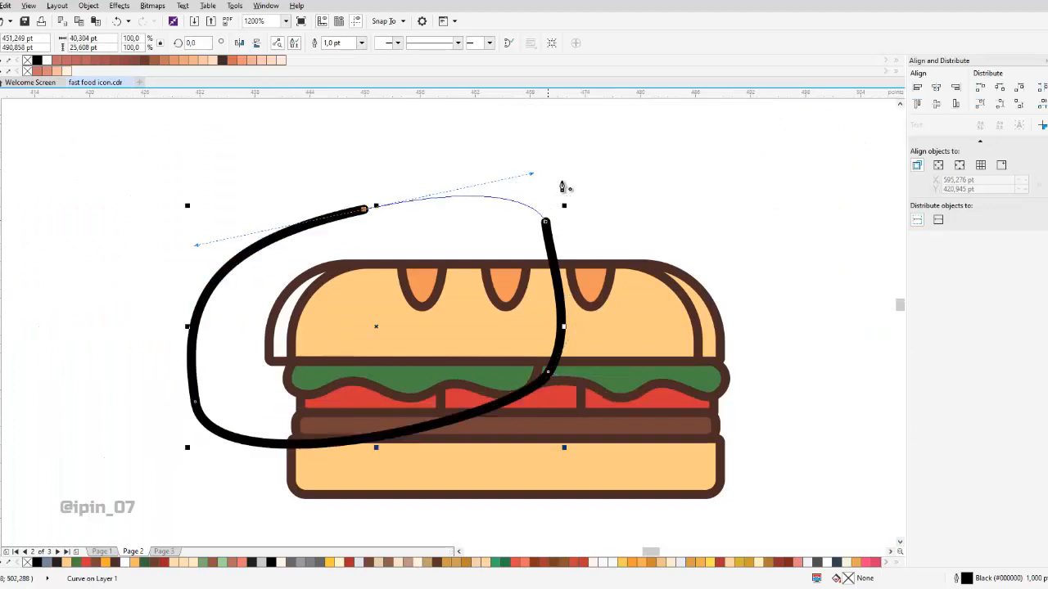
click(545, 221)
- Trim the unfilled top bun copy with the closed curve and delete the curve
shift+click(654, 332)
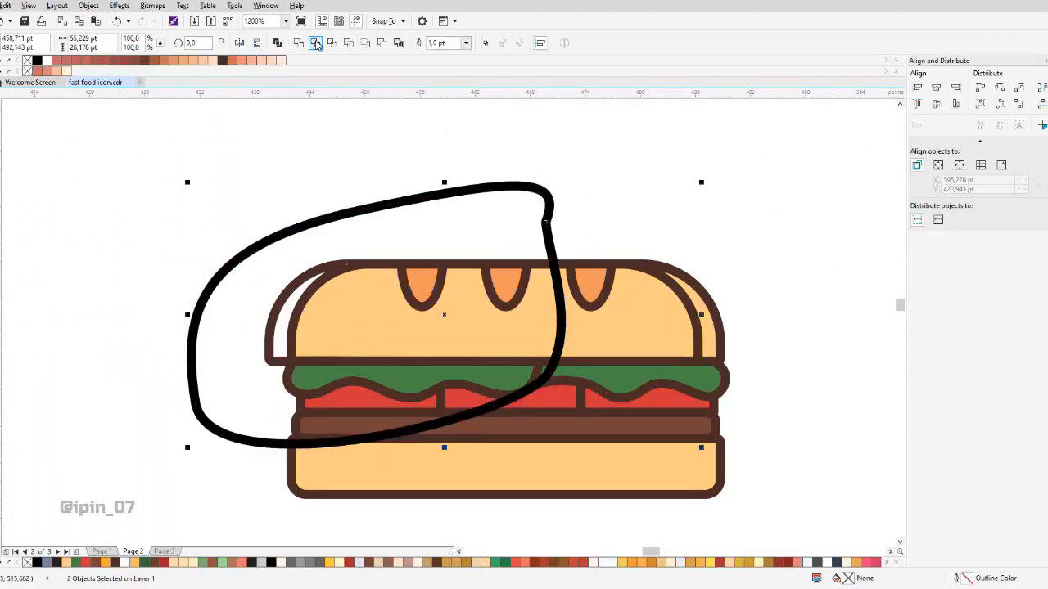
click(316, 43)
drag(413, 214, 241, 217)
key(Delete)
- Duplicate the bottom bun slightly to the left and remove the copy's fill
drag(666, 328, 622, 213)
click(626, 322)
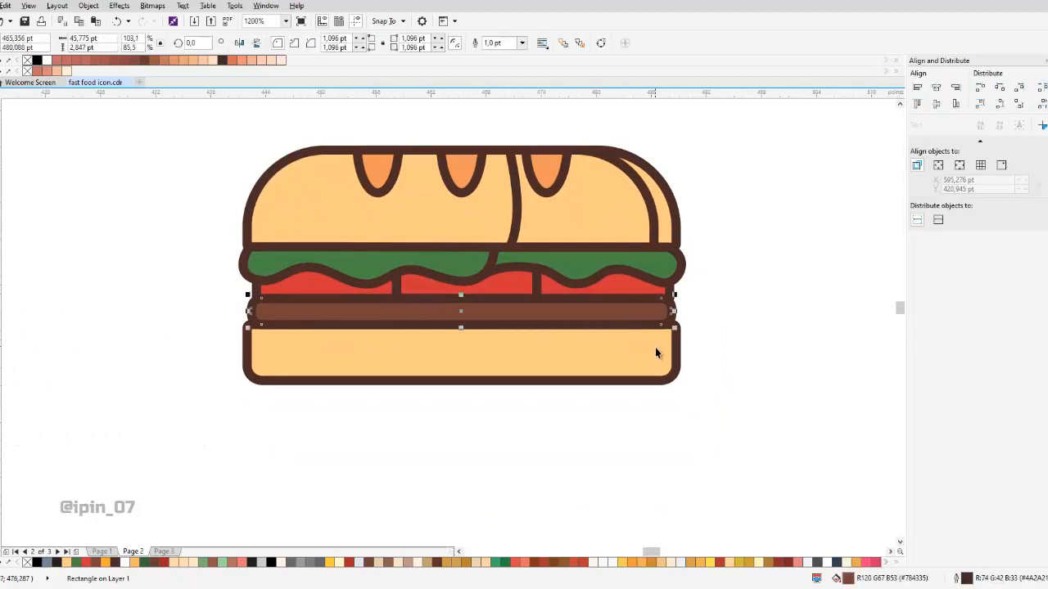
click(655, 353)
drag(676, 347, 655, 344)
drag(591, 336, 598, 321)
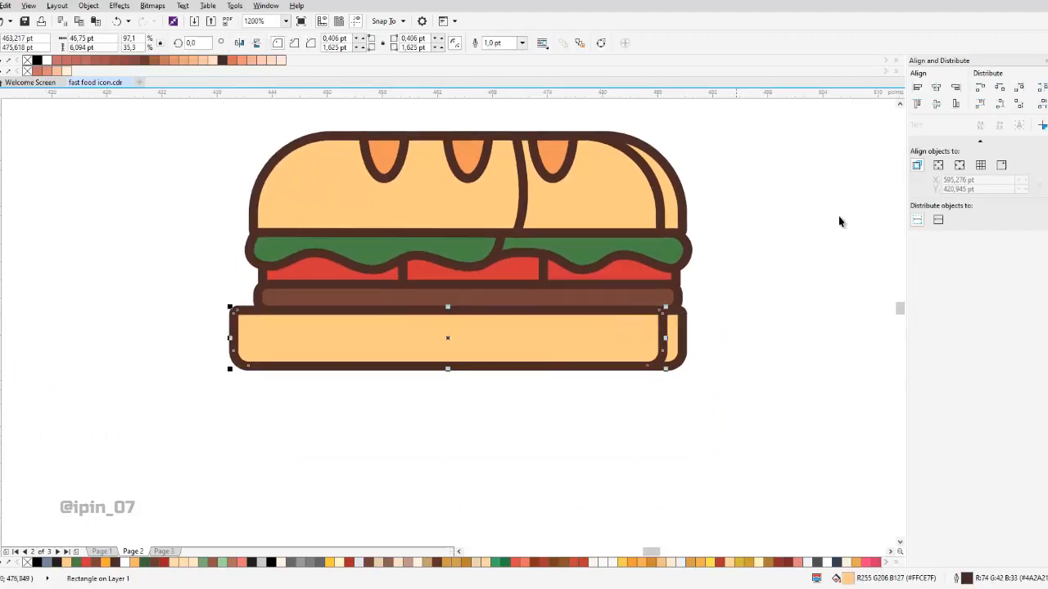
drag(531, 225, 528, 232)
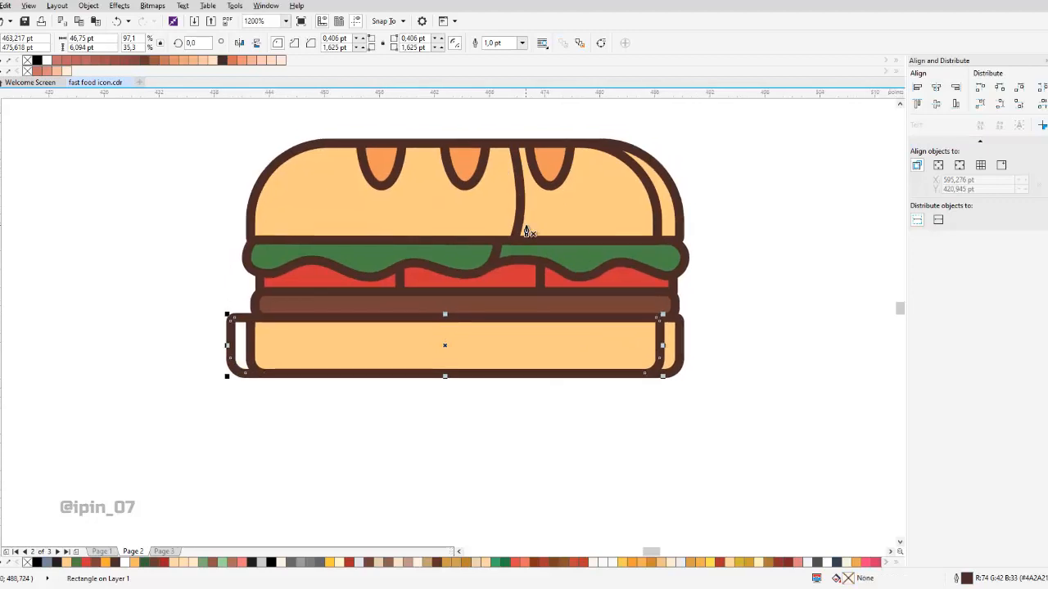
- Draw a closed curve around the left part of the bottom bun, its curved edge crossing just past the middle
key(p)
mouse_move(505, 301)
mouse_down()
mouse_move(516, 242)
mouse_move(519, 290)
mouse_up()
drag(498, 335, 488, 342)
drag(238, 336, 214, 252)
drag(257, 165, 311, 145)
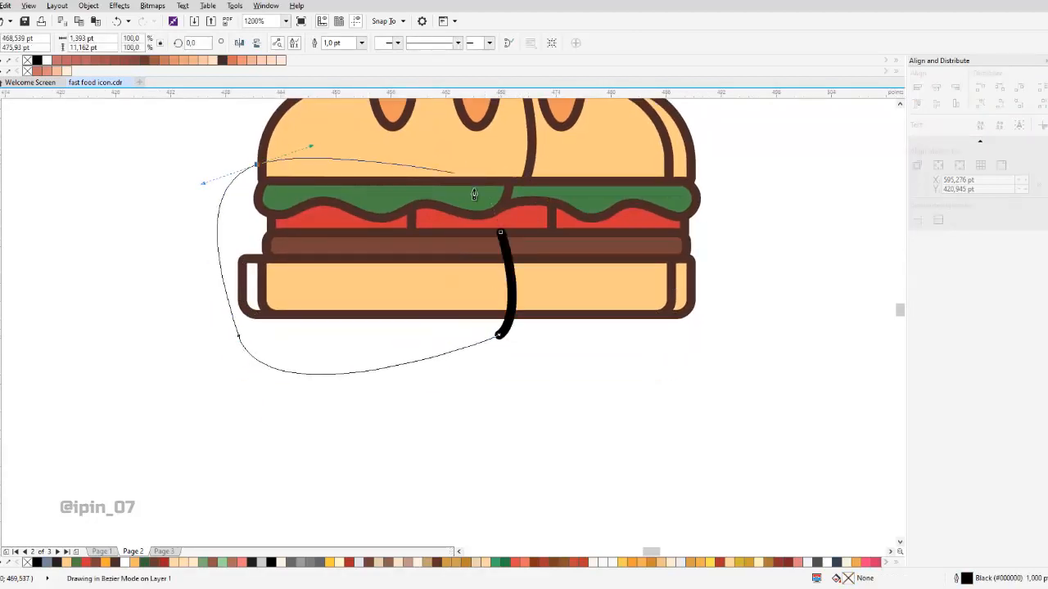
click(500, 231)
key(space)
- Trim the unfilled bottom bun copy with the closed curve, delete the curve and check the remaining piece's nodes
shift+click(580, 294)
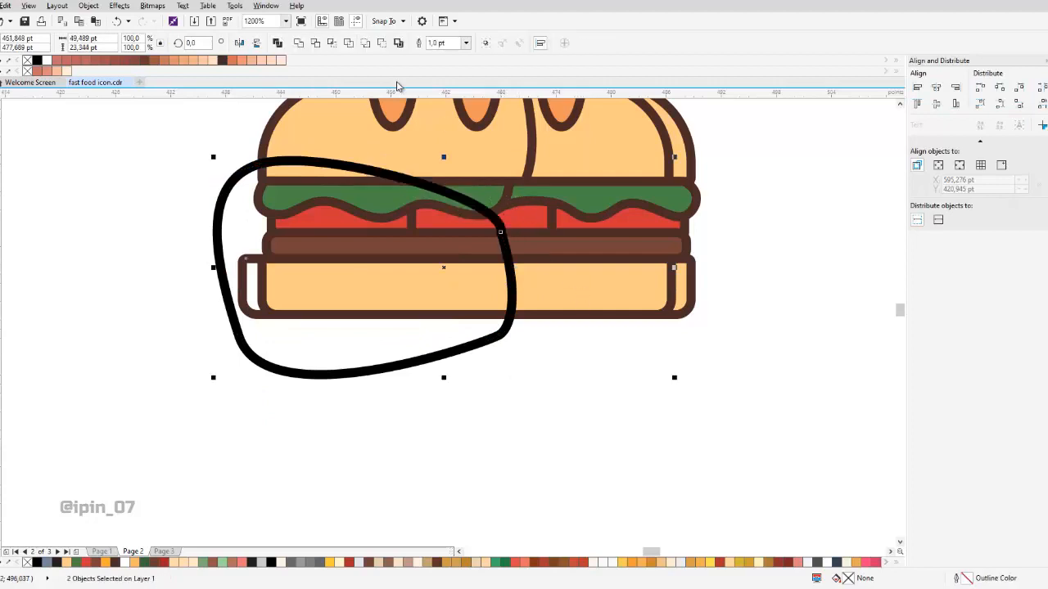
click(316, 44)
drag(411, 289, 373, 304)
key(Delete)
double_click(566, 295)
scroll(536, 271, up, 1)
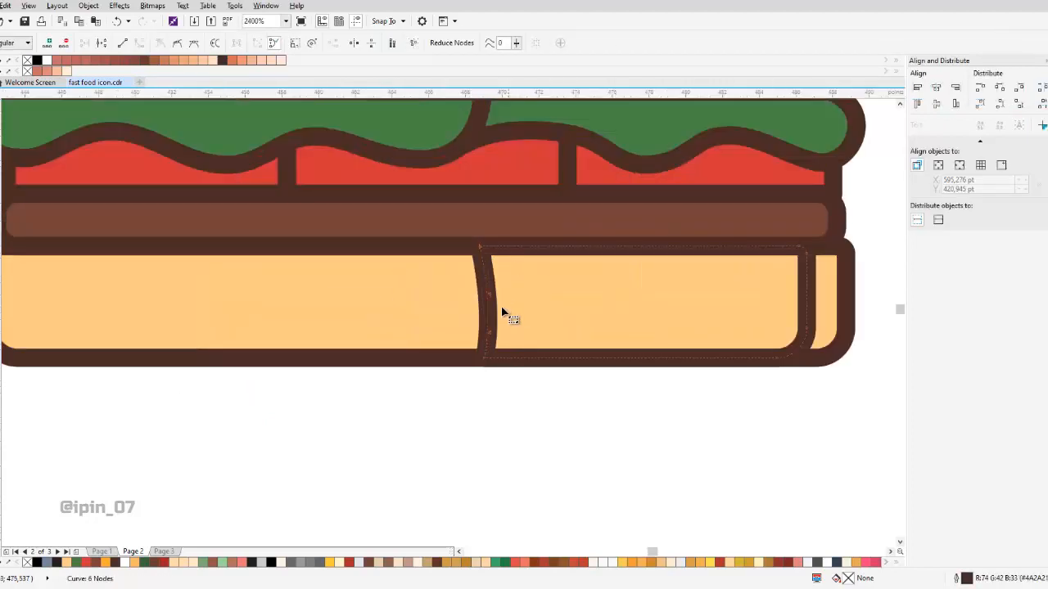
scroll(498, 295, down, 2)
key(space)
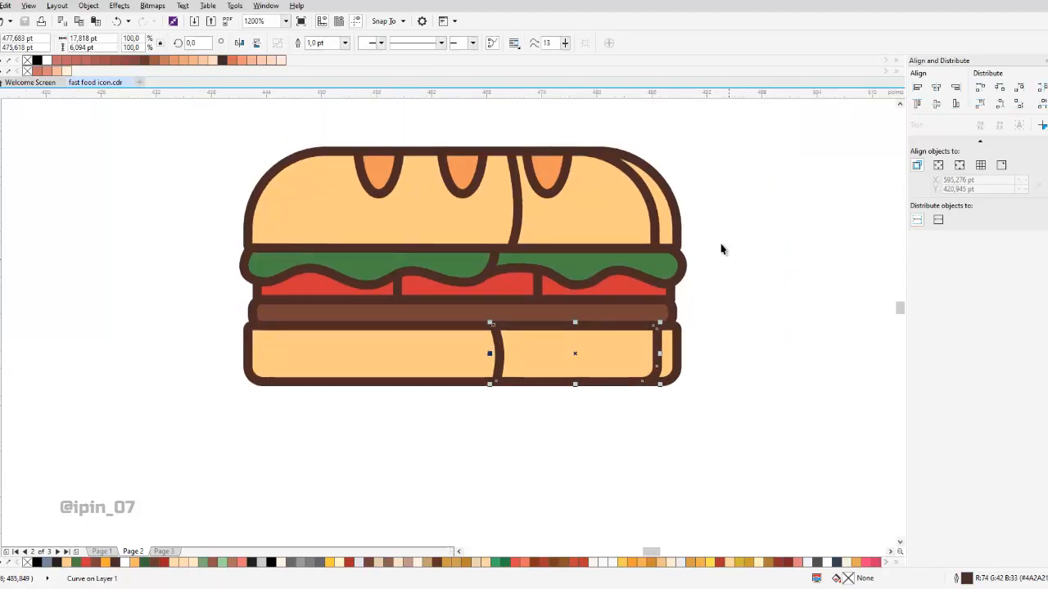
drag(536, 242, 530, 299)
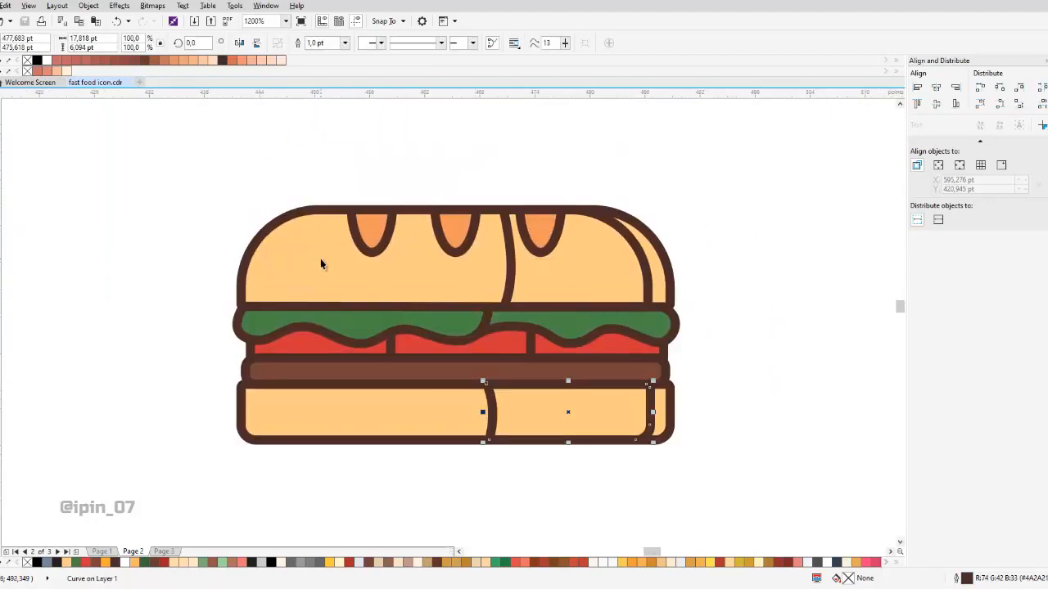
- Duplicate the three top bun notches slightly to the left and narrow the copy to about 22 pt wide
scroll(389, 231, up, 2)
click(404, 250)
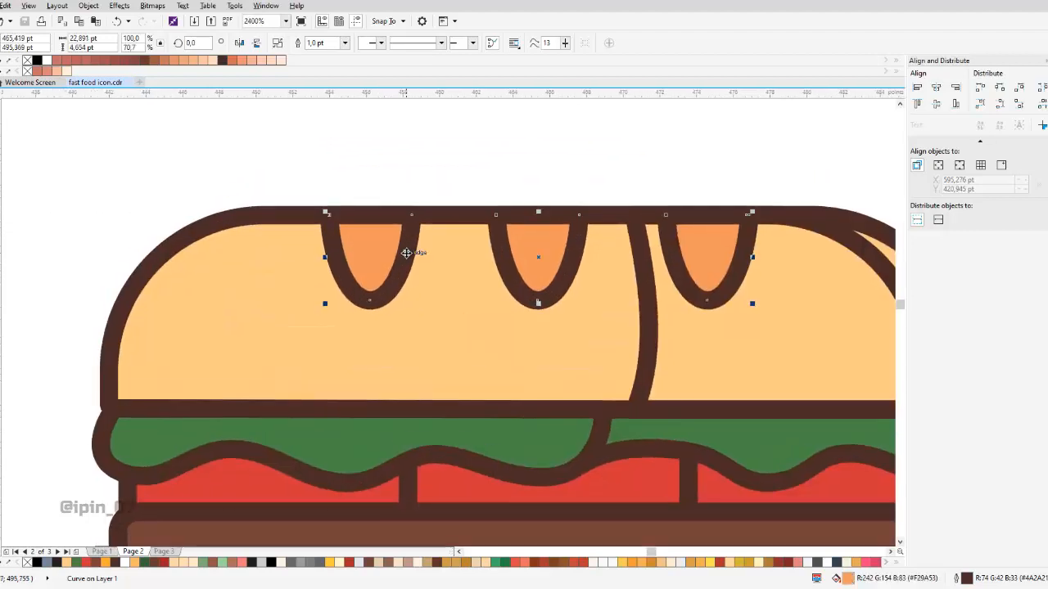
drag(400, 254, 368, 255)
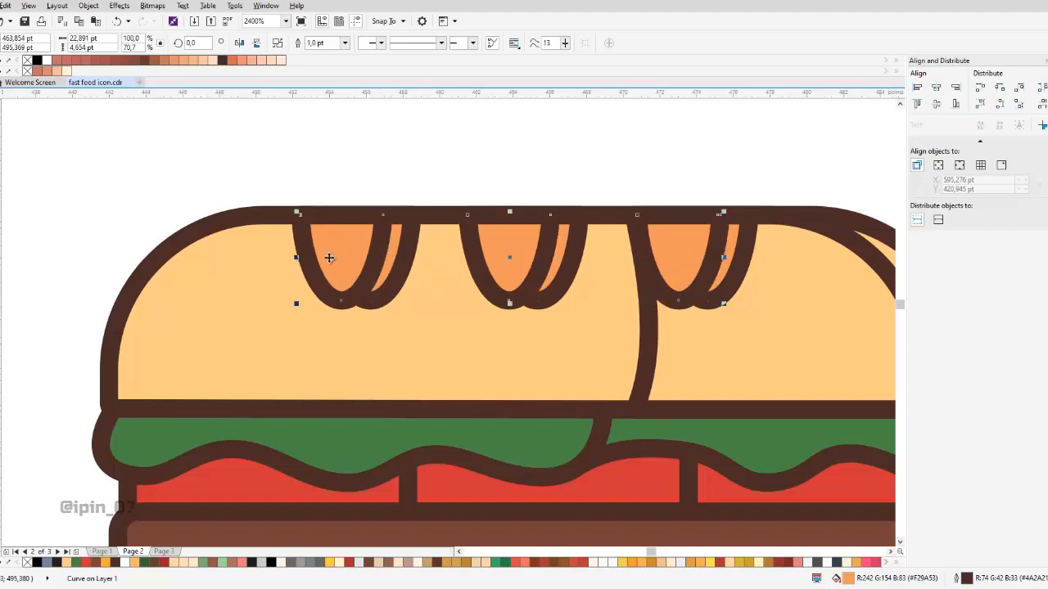
drag(294, 257, 316, 259)
scroll(374, 256, up, 2)
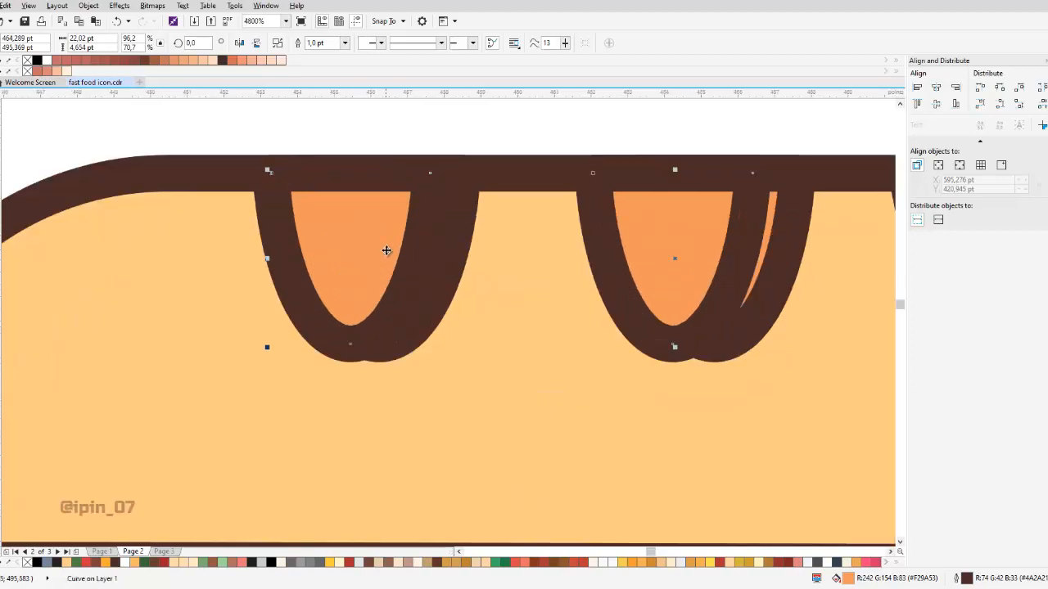
scroll(429, 252, down, 1)
- Intersect the shifted notch copy with the original notches, keeping the overlapping pieces and discarding the copy
shift+click(387, 269)
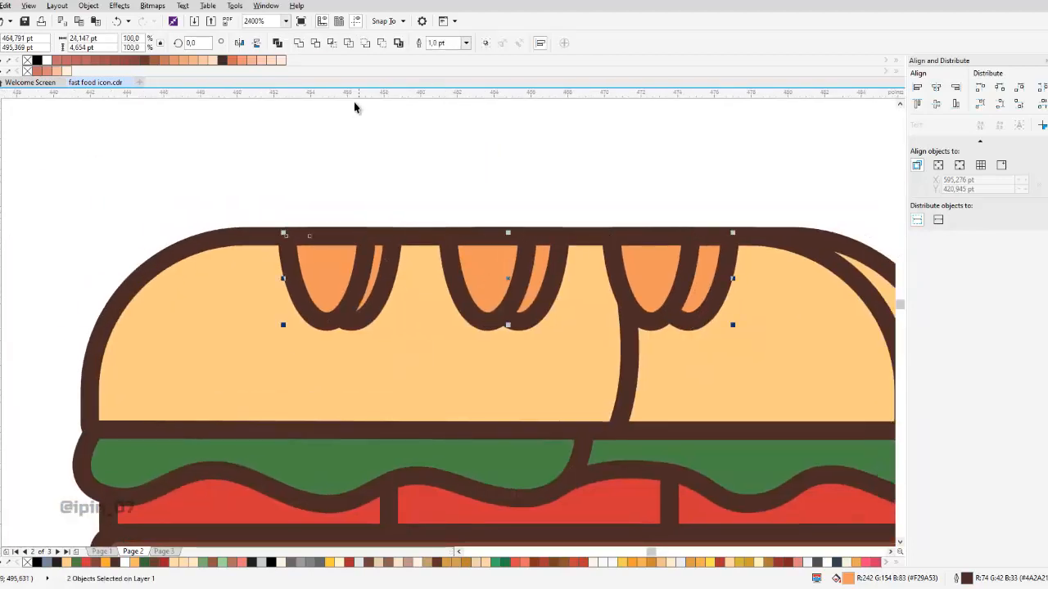
click(333, 46)
key(Escape)
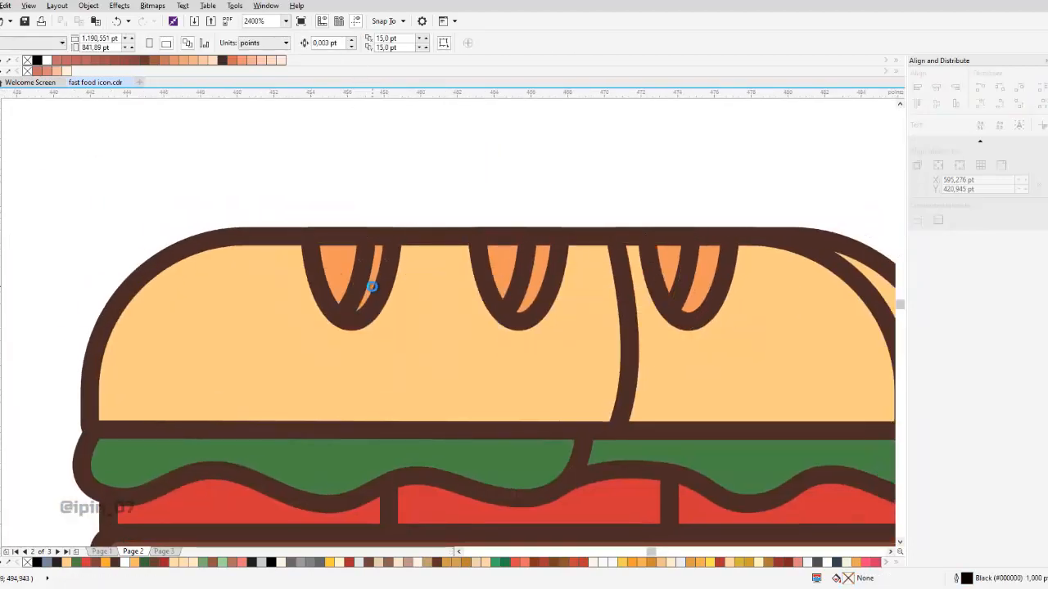
scroll(423, 265, down, 1)
scroll(532, 291, up, 1)
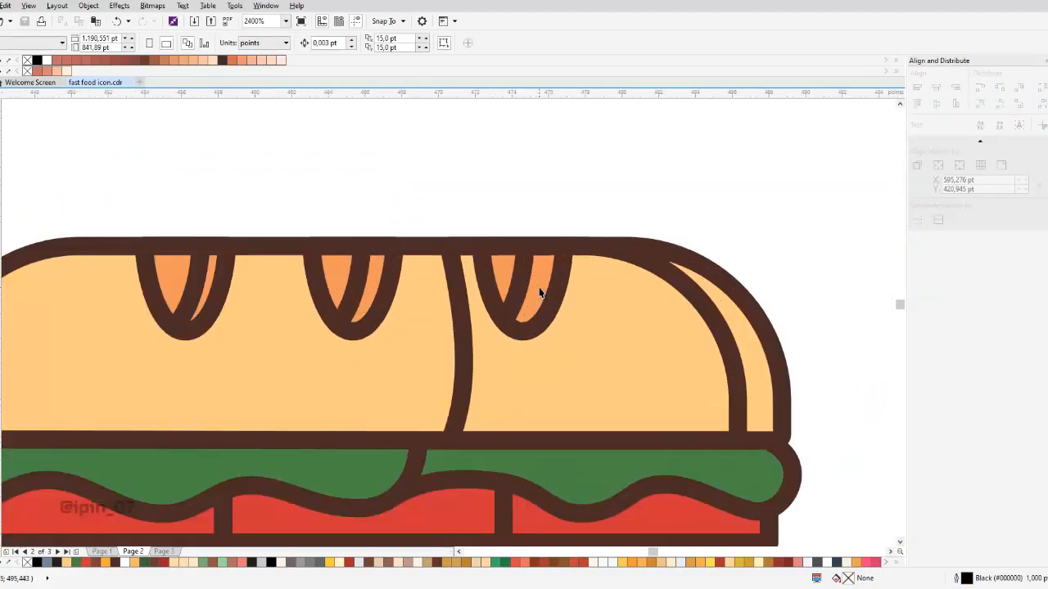
- Give the original notches behind the overlapping pieces a darker orange uniform fill of #C4681D
click(531, 287)
drag(518, 285, 614, 285)
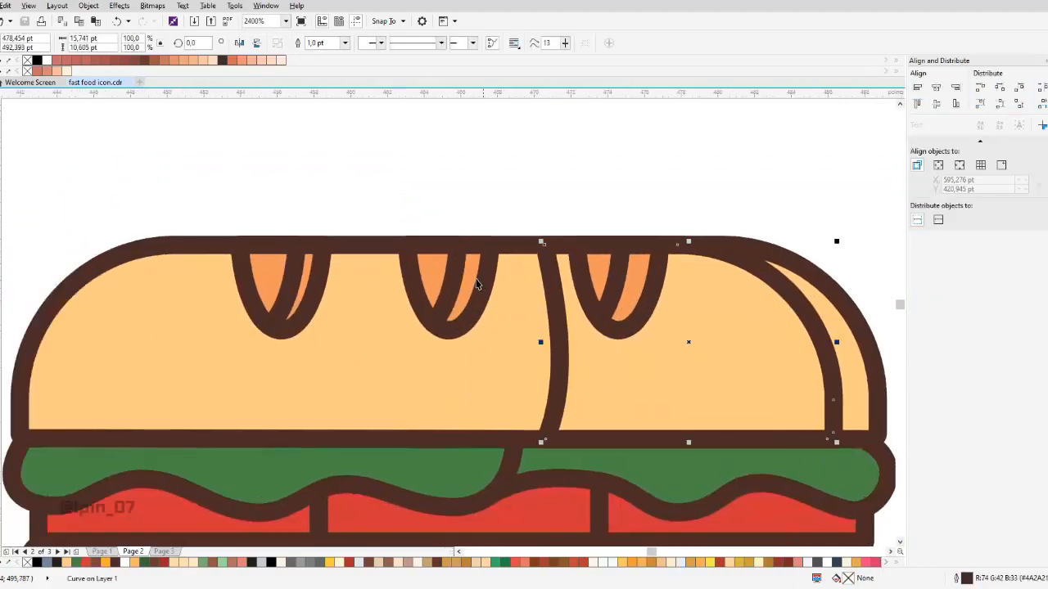
click(472, 279)
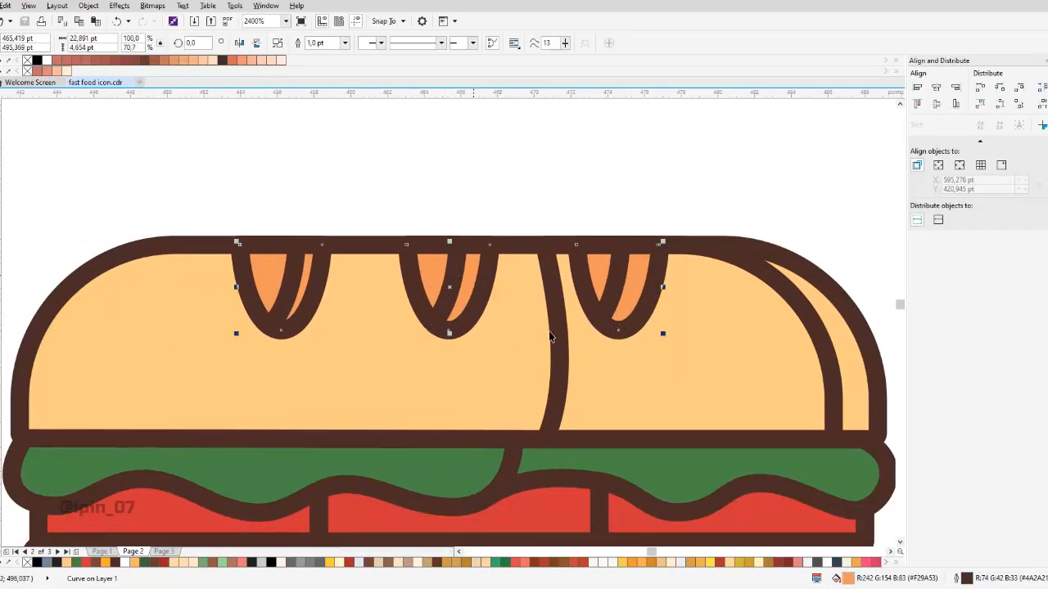
double_click(847, 579)
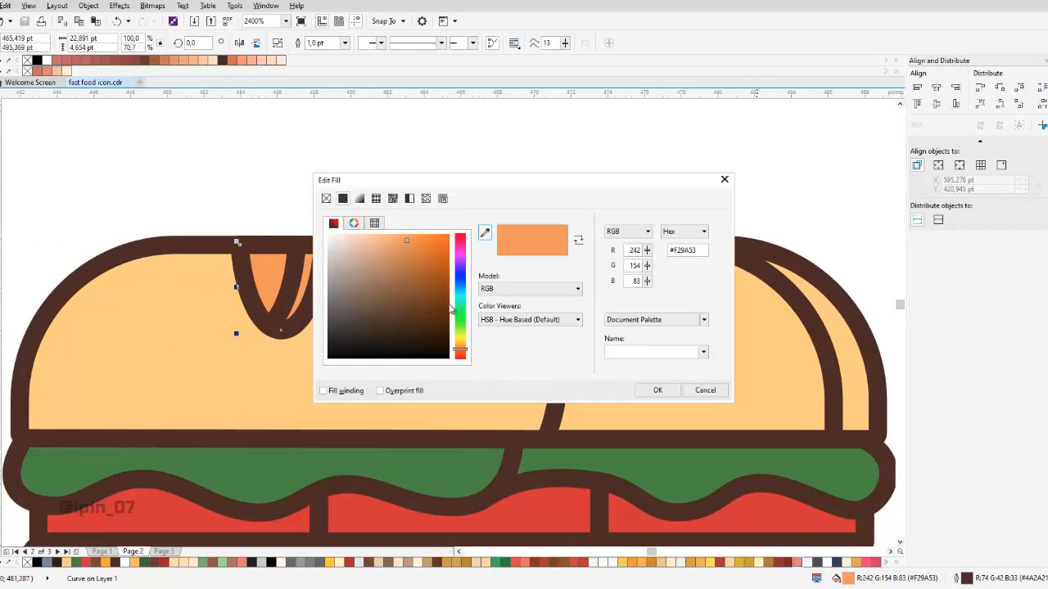
drag(410, 244, 419, 258)
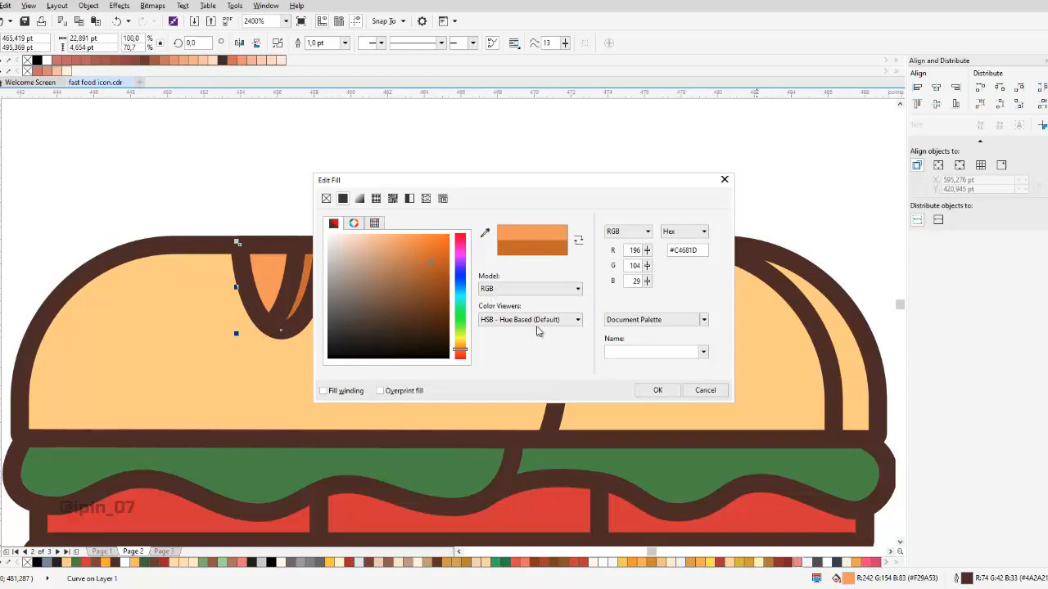
key(Return)
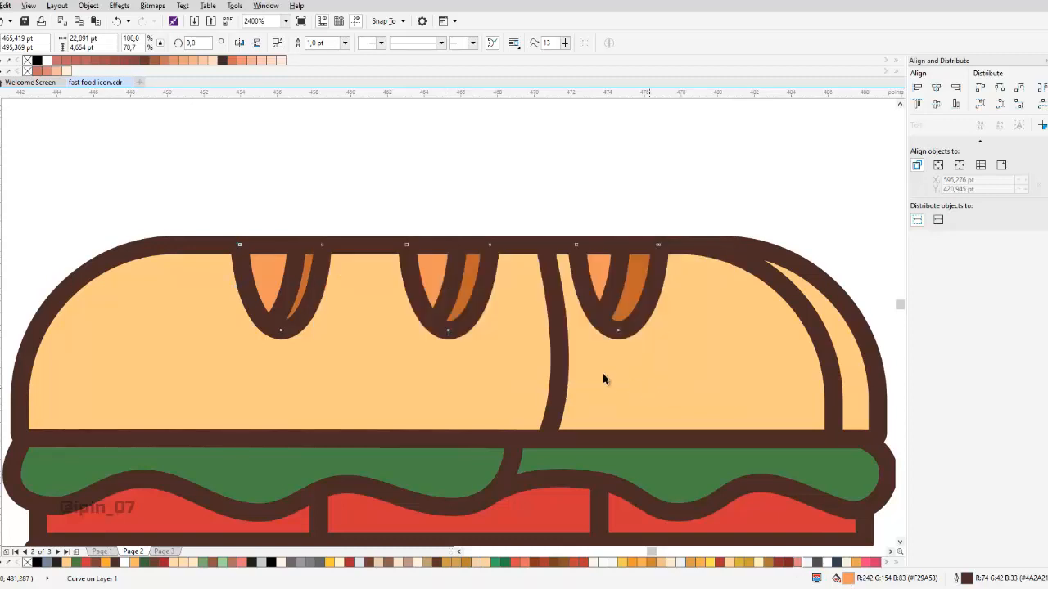
- Remove the outline from the light orange pieces inside the notches
click(278, 280)
click(344, 44)
click(341, 56)
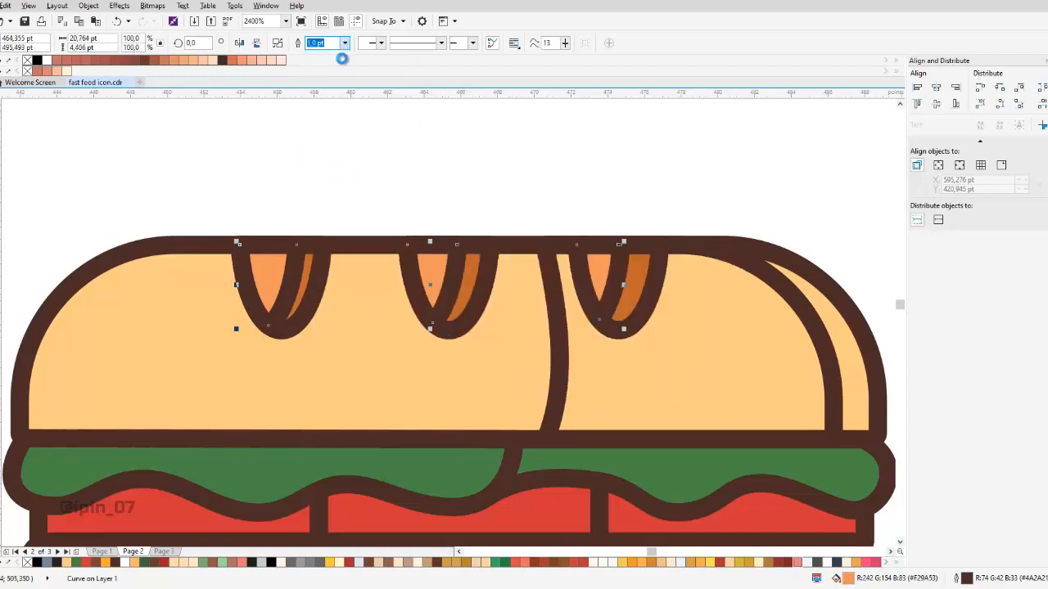
scroll(434, 267, down, 1)
key(Escape)
scroll(450, 293, up, 1)
- Convert the original notches' outline to an object and order it in front of the light orange pieces
click(450, 292)
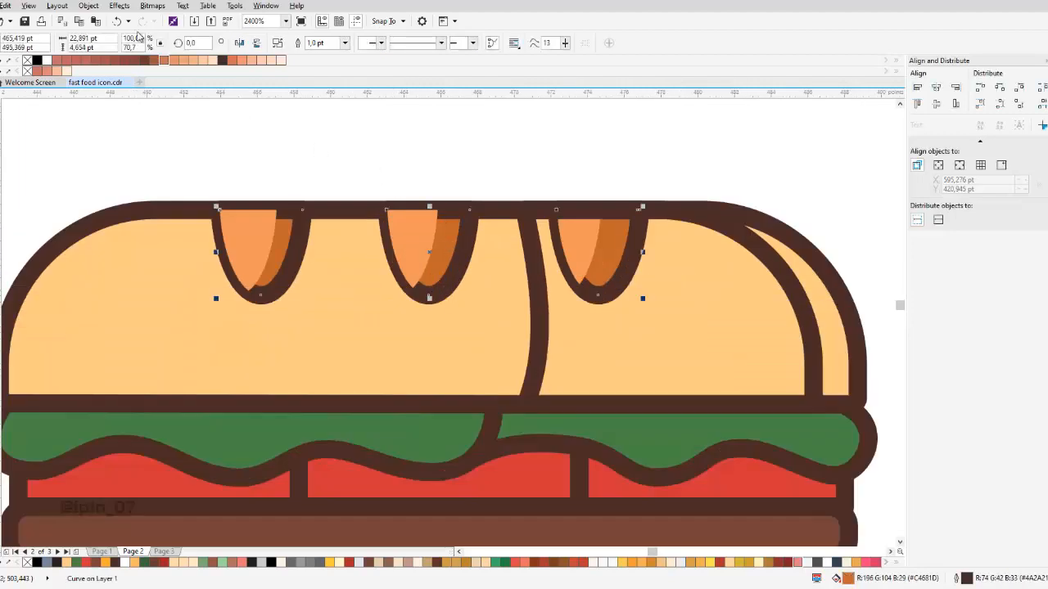
click(88, 5)
click(209, 248)
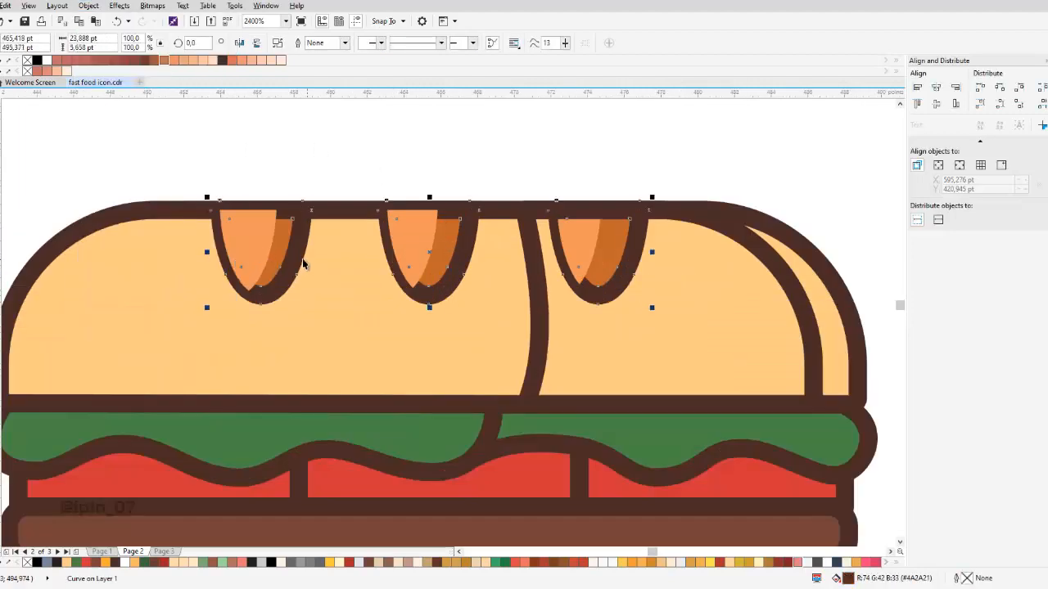
right_click(301, 260)
mouse_move(454, 446)
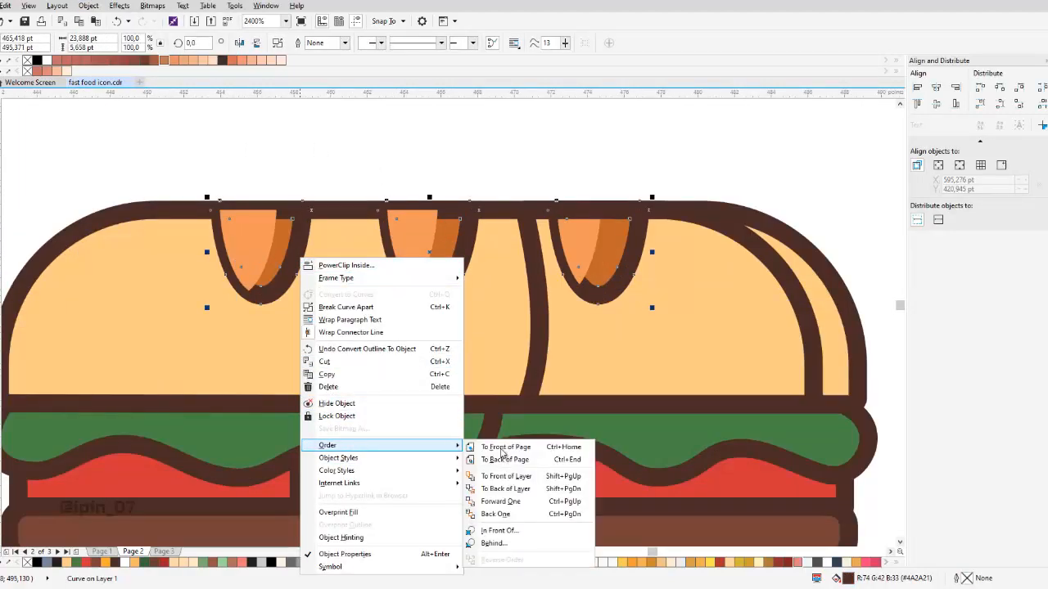
click(499, 530)
click(413, 230)
scroll(415, 228, down, 2)
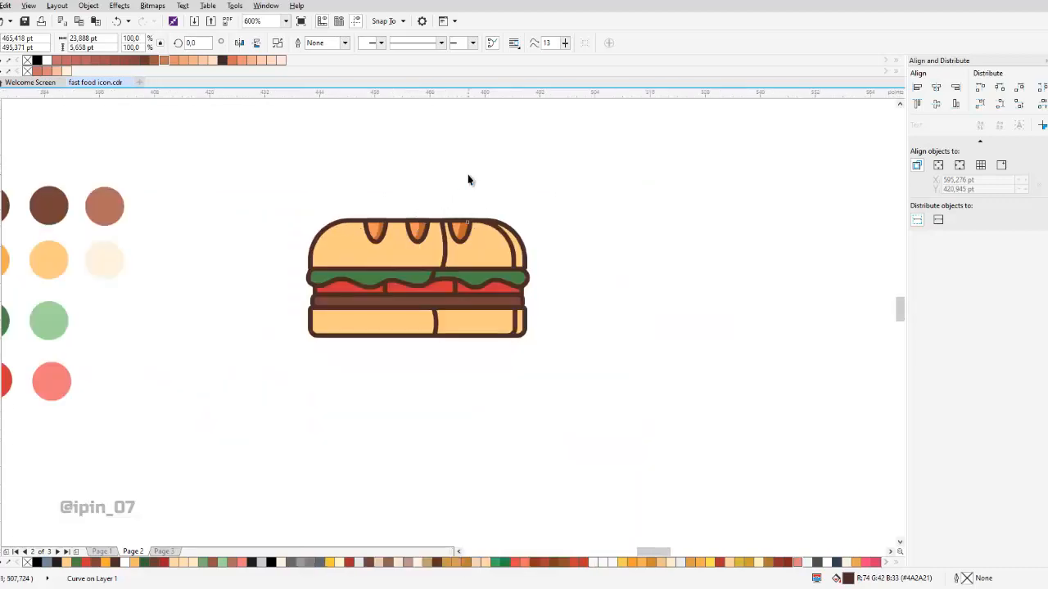
click(468, 179)
scroll(520, 205, up, 1)
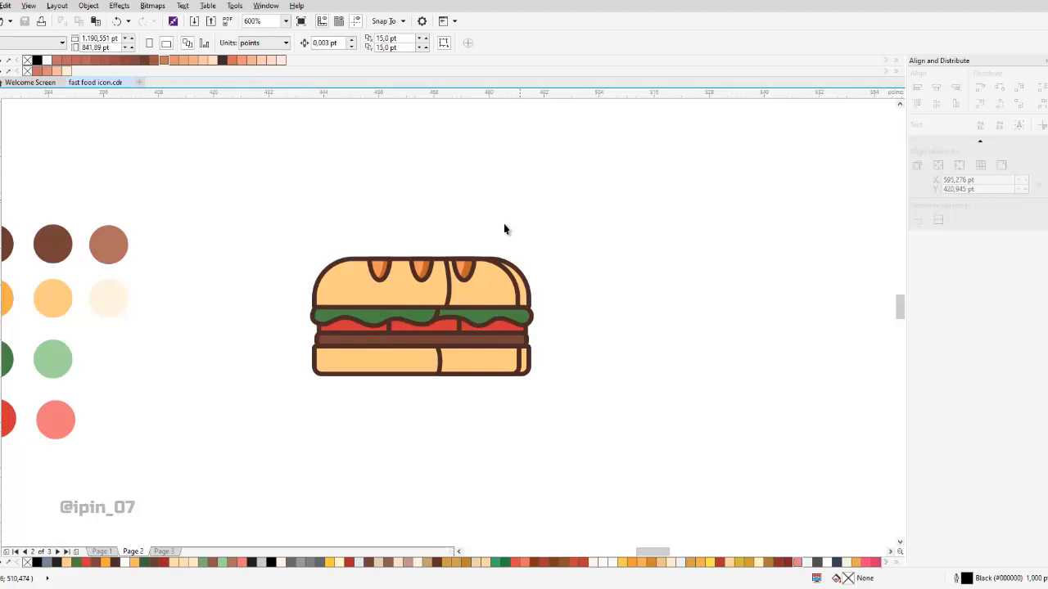
scroll(360, 305, up, 1)
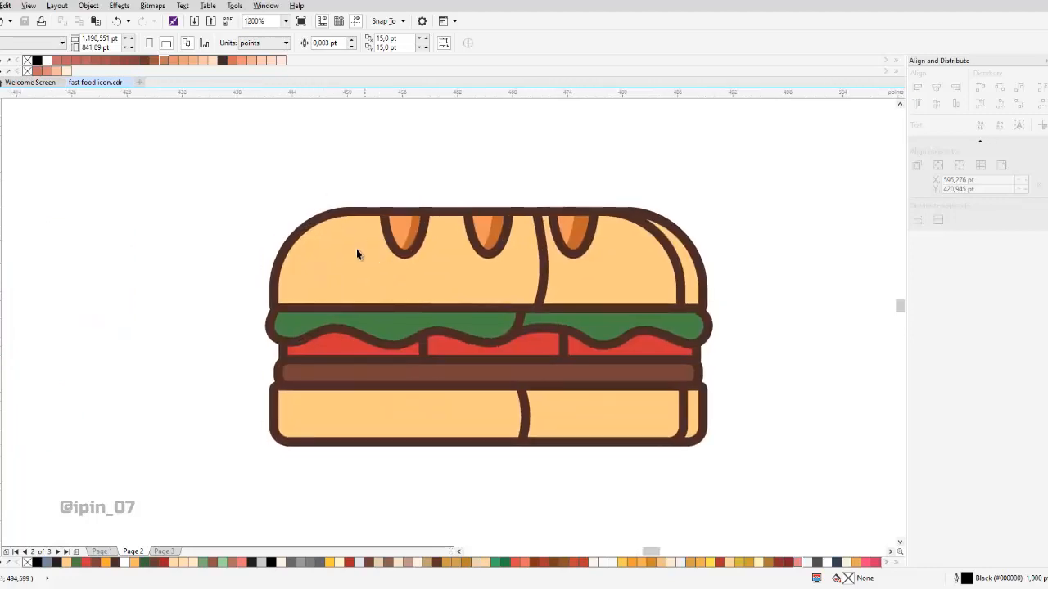
- Begin a freeform curve across the right part of the lettuce, sweeping from the top bun to the tomato layer
scroll(522, 305, up, 1)
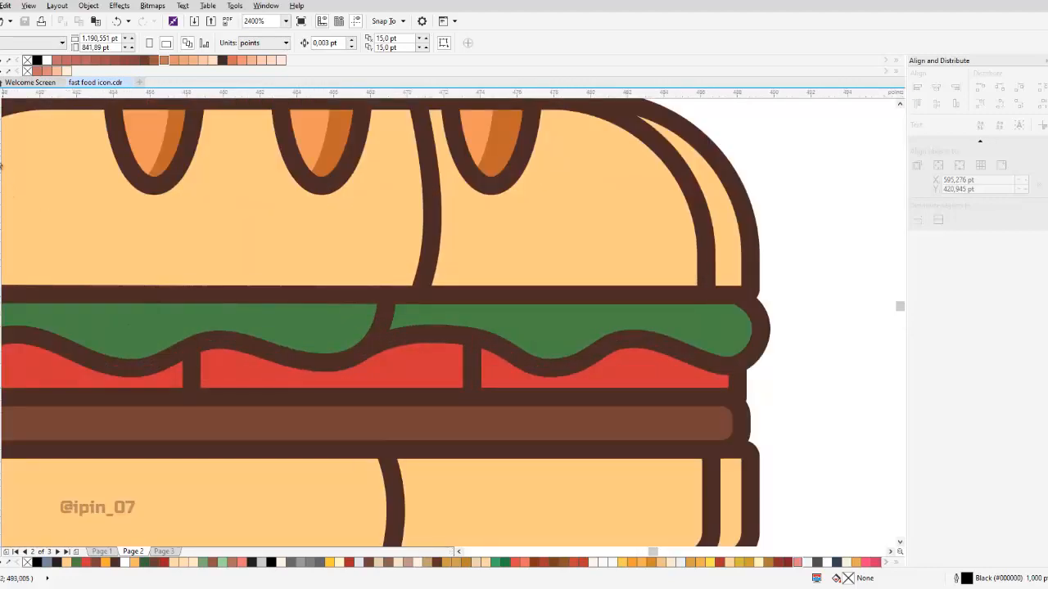
scroll(655, 226, down, 3)
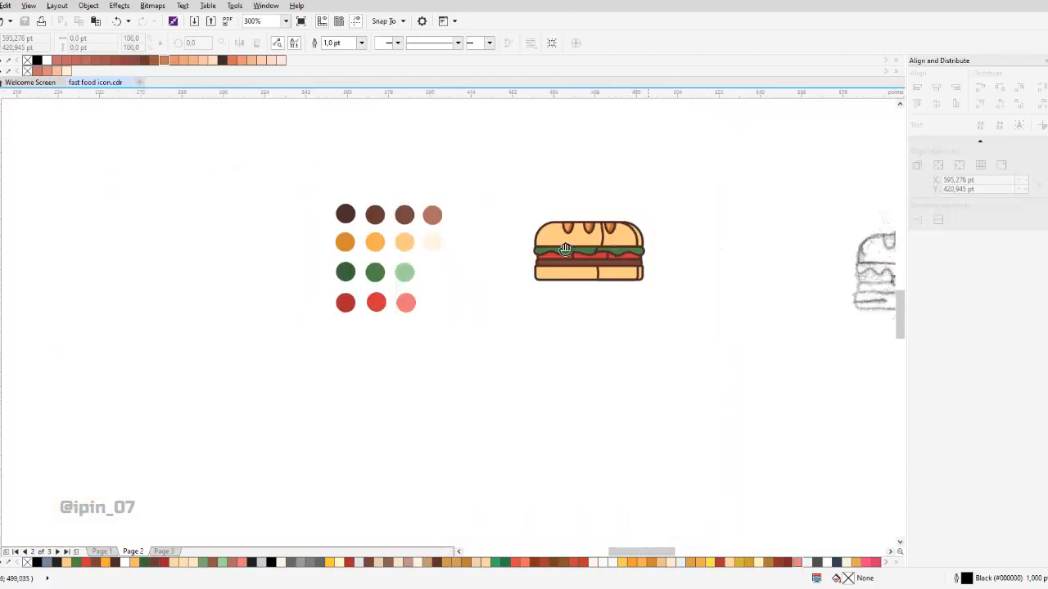
scroll(565, 249, up, 3)
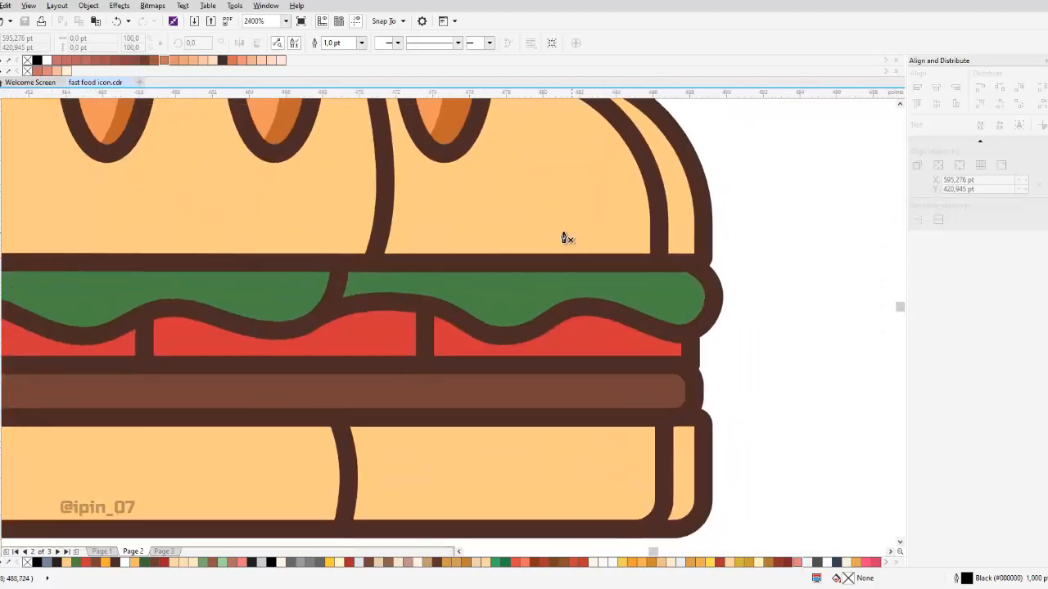
scroll(564, 238, up, 1)
drag(515, 194, 633, 293)
drag(587, 349, 644, 247)
drag(484, 343, 281, 344)
scroll(351, 346, down, 1)
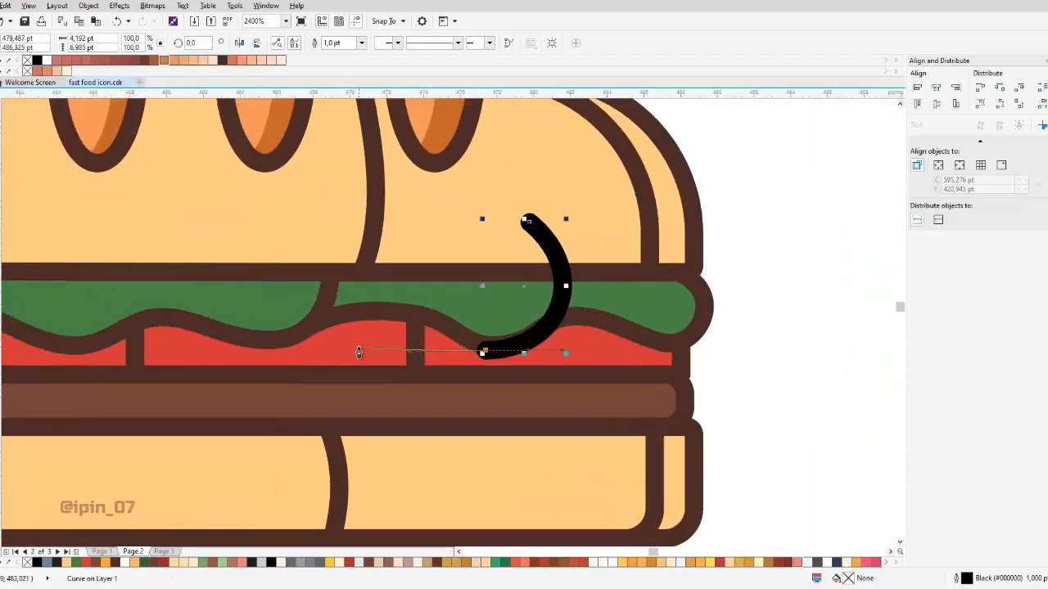
scroll(412, 275, up, 1)
- Continue the curve up across the lettuce's middle and close it in a loop around the burger's lower right
mouse_move(372, 353)
mouse_down()
mouse_move(412, 274)
mouse_move(416, 187)
mouse_up()
drag(338, 276, 426, 266)
scroll(426, 269, up, 1)
scroll(390, 268, down, 1)
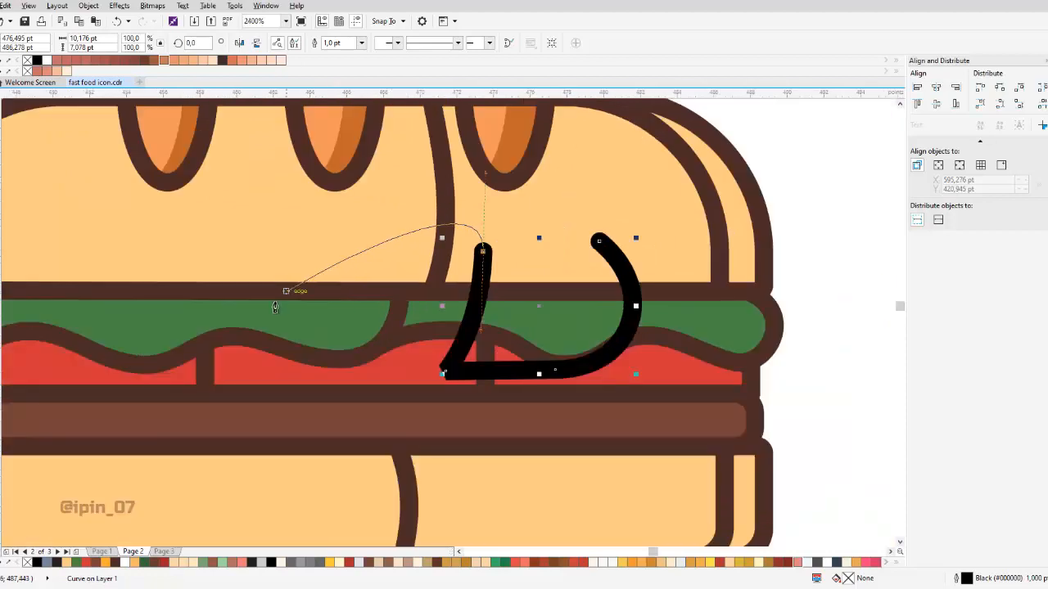
drag(270, 308, 258, 358)
scroll(303, 423, down, 2)
drag(446, 471, 502, 414)
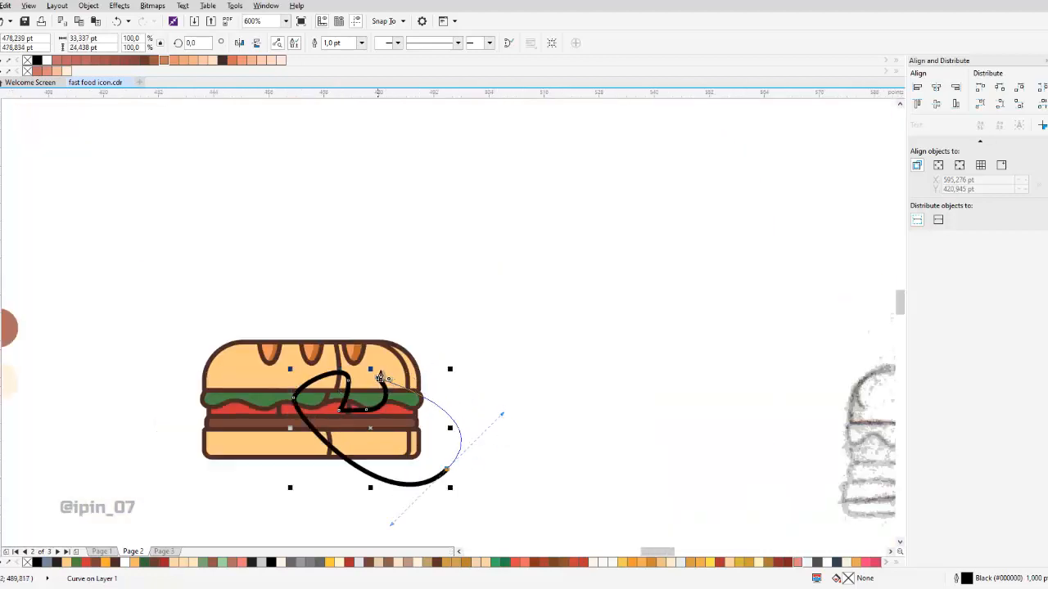
drag(380, 377, 638, 292)
- Intersect the closed curve with the lettuce to create its right-hand divisions, and delete the drawn curve
scroll(394, 398, up, 1)
key(space)
shift+click(351, 398)
click(333, 42)
click(498, 305)
key(Delete)
key(space)
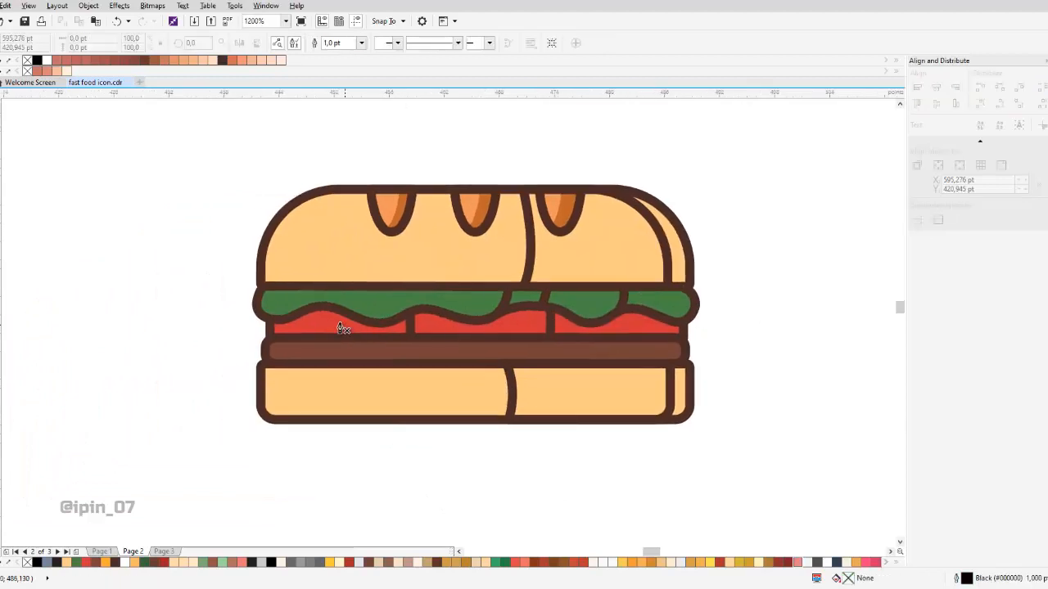
scroll(343, 331, up, 1)
drag(281, 253, 434, 248)
scroll(436, 249, up, 1)
drag(414, 129, 297, 171)
scroll(308, 264, up, 1)
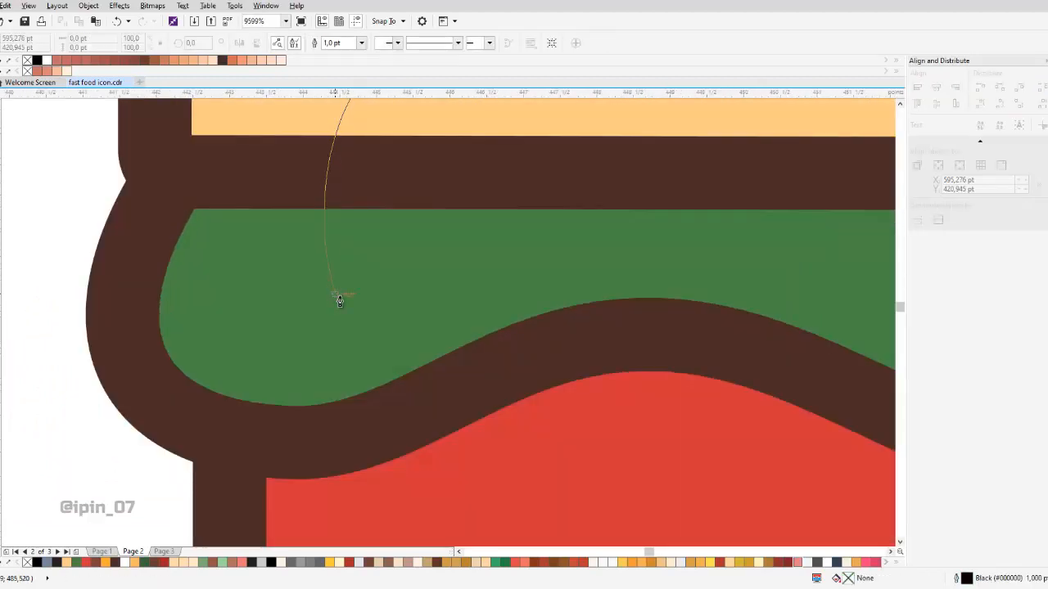
drag(344, 302, 393, 332)
drag(557, 317, 374, 256)
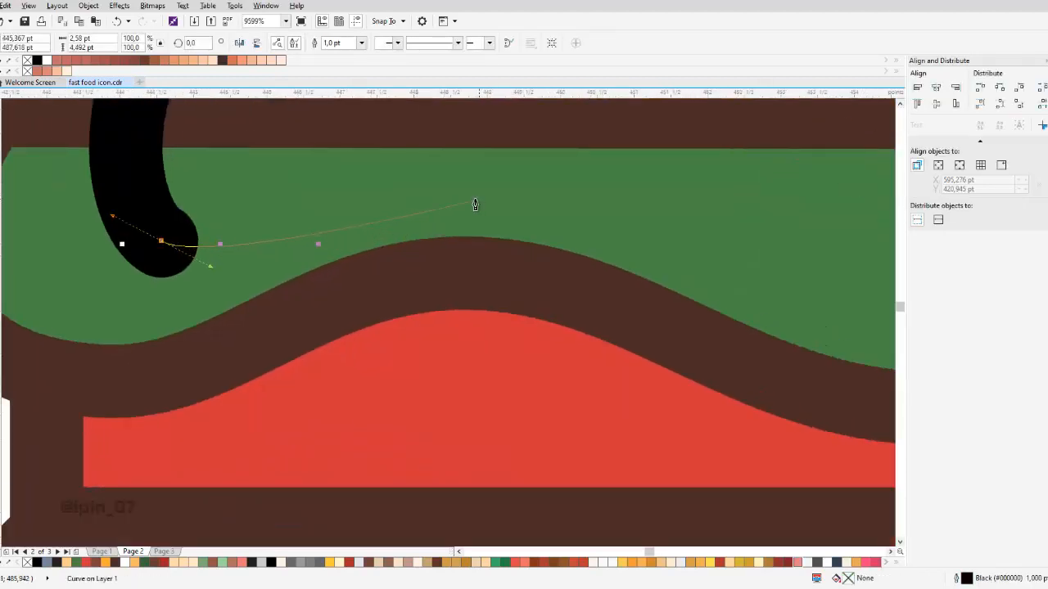
scroll(470, 209, down, 1)
drag(477, 202, 455, 300)
key(ctrl+z)
drag(420, 133, 305, 202)
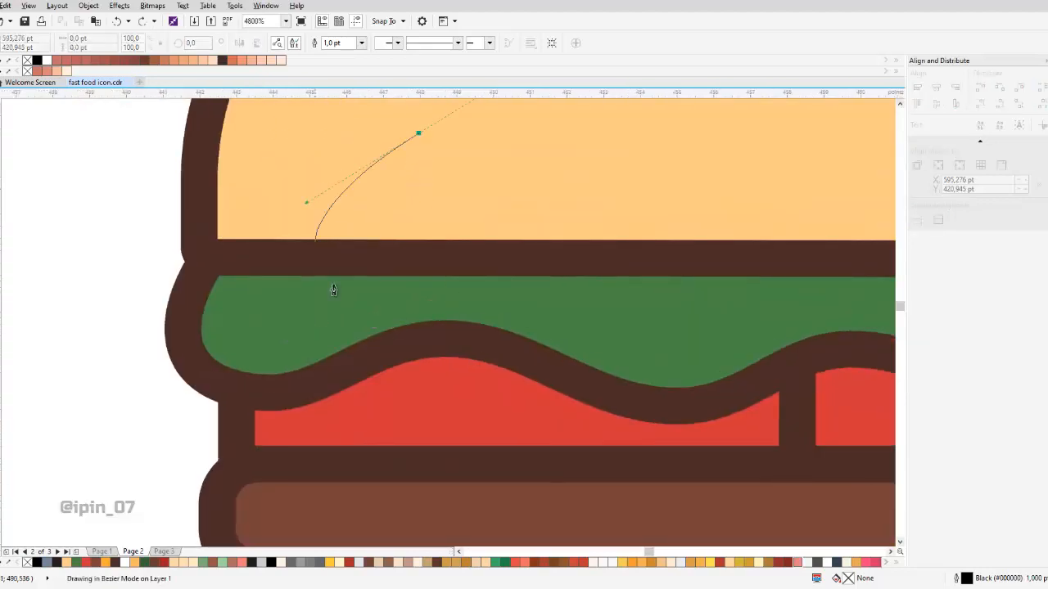
scroll(334, 298, up, 1)
drag(326, 319, 354, 384)
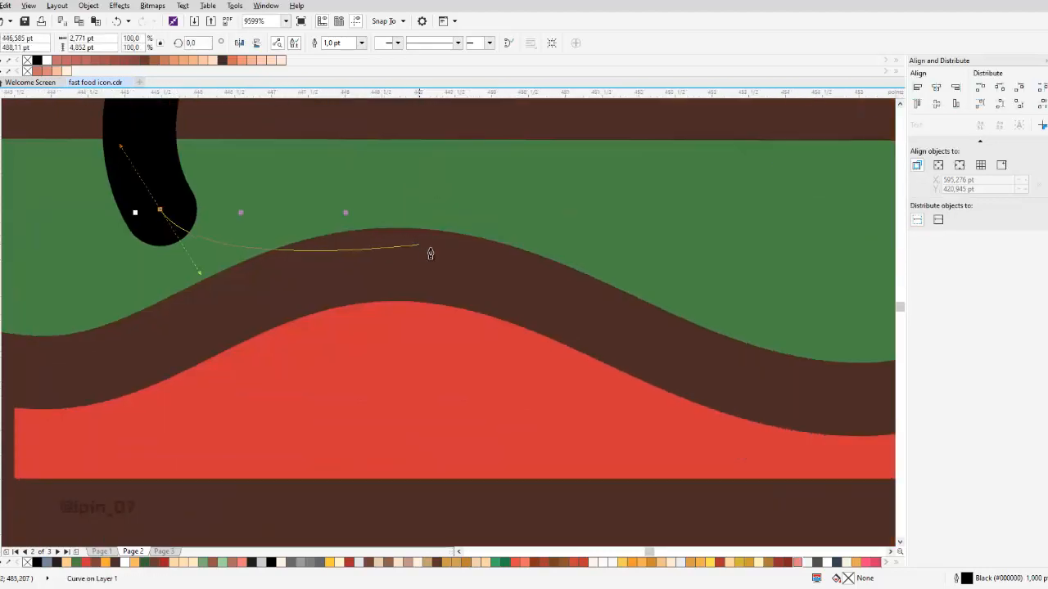
click(450, 269)
scroll(430, 350, down, 2)
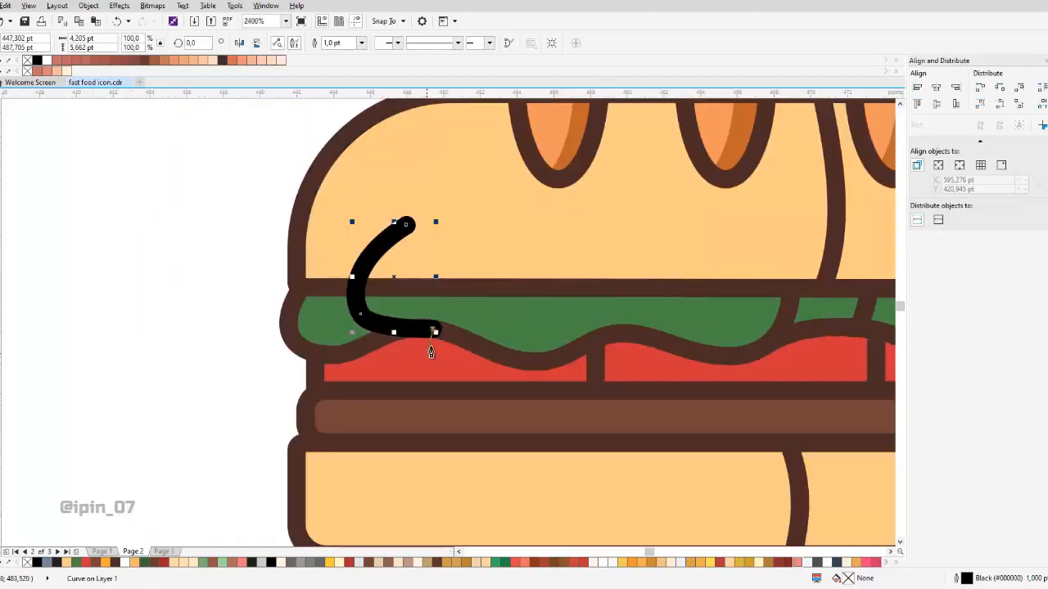
scroll(430, 351, up, 1)
key(ctrl+z)
key(ctrl+z)
- Draw a closed shape around the lettuce's left end, with a wavy inner edge that follows the leaf fold
mouse_move(326, 181)
mouse_down()
mouse_move(353, 248)
mouse_move(240, 237)
mouse_up()
drag(297, 352, 330, 355)
scroll(408, 343, up, 1)
drag(456, 330, 561, 339)
scroll(524, 398, up, 2)
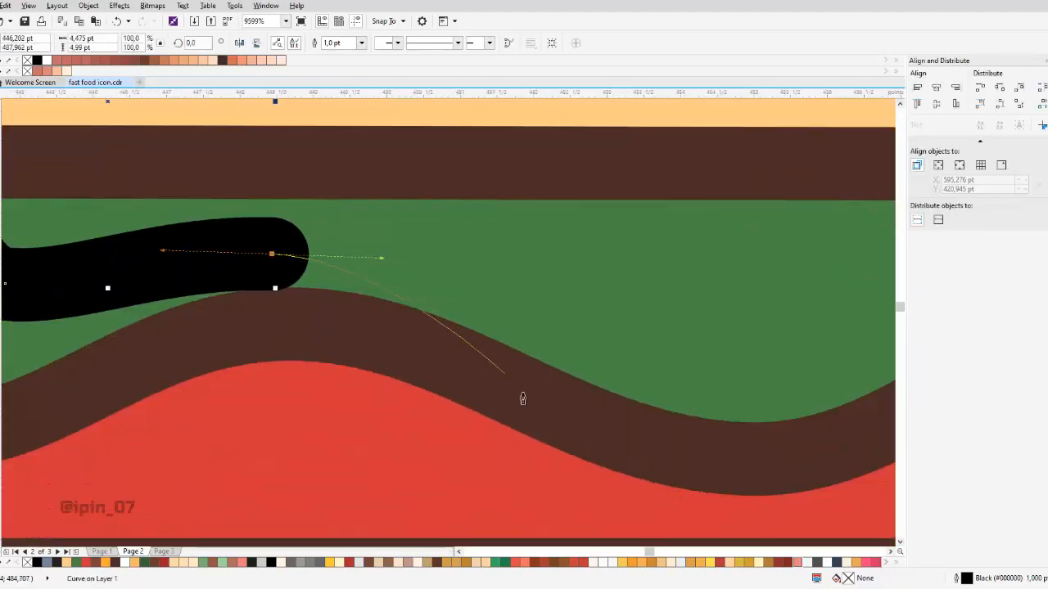
scroll(541, 399, down, 2)
drag(140, 281, 188, 245)
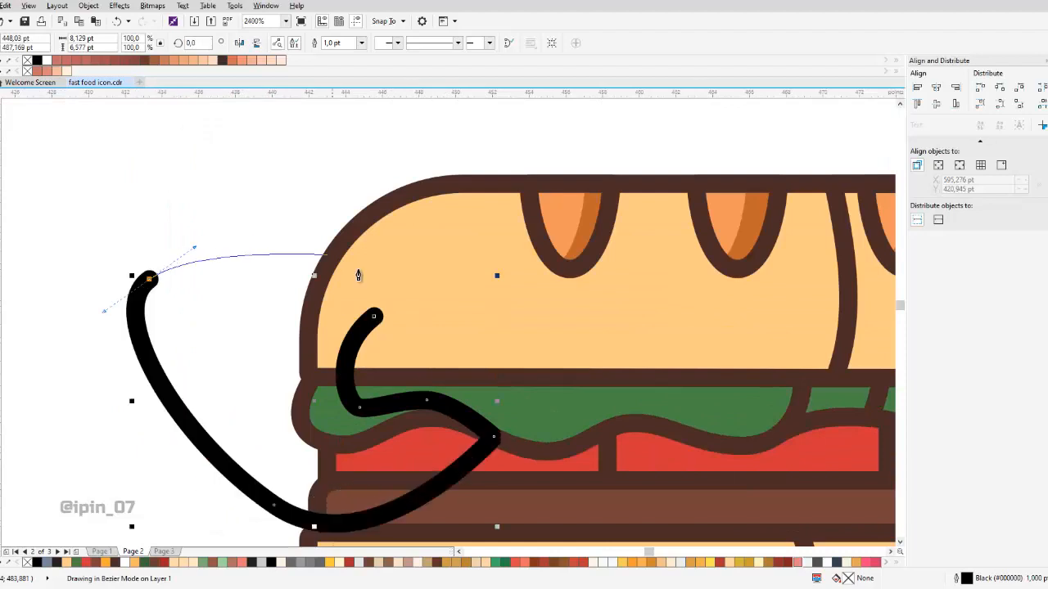
click(373, 316)
- Intersect the closed shape with the lettuce to form the left fold, and delete the drawn shape
key(space)
shift+click(489, 394)
click(331, 44)
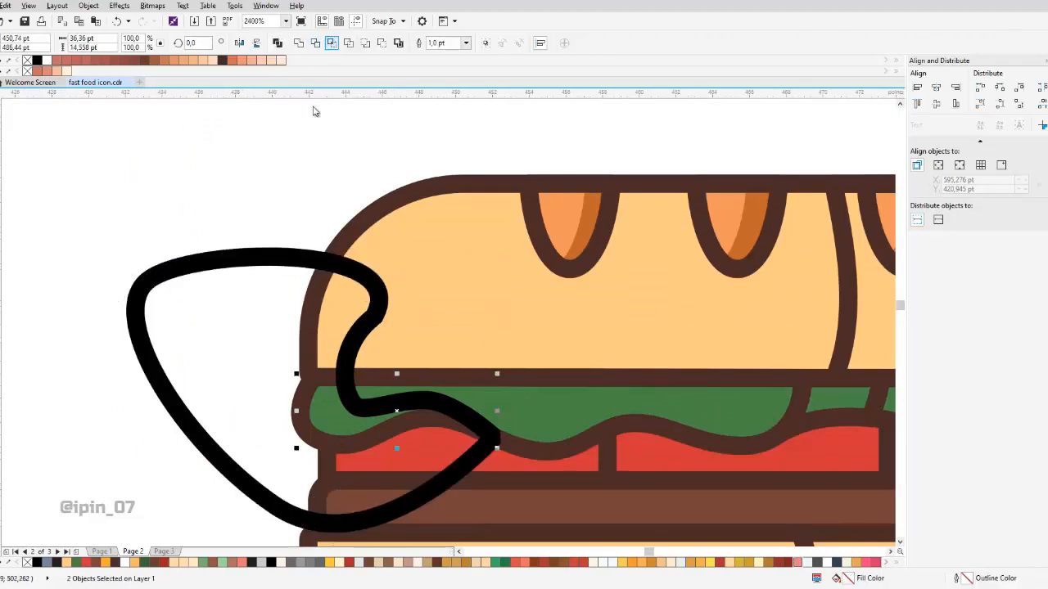
click(382, 403)
key(Delete)
- Reshape the lettuce's left fold by adjusting its inner curve and shifting its upper corner node slightly to the right
scroll(382, 410, up, 1)
double_click(352, 412)
click(338, 406)
scroll(357, 407, up, 1)
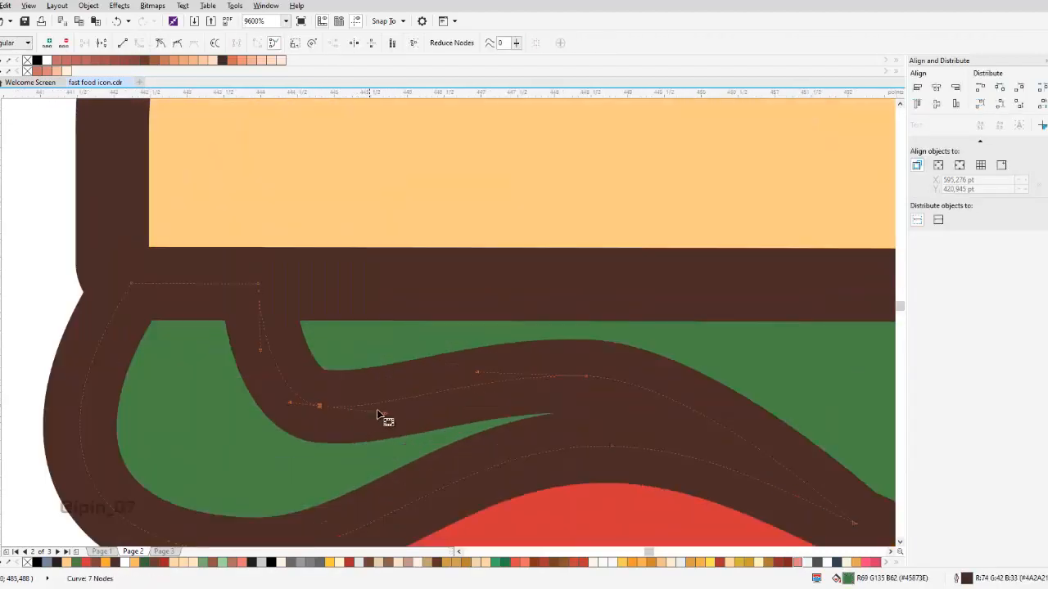
drag(386, 414, 396, 420)
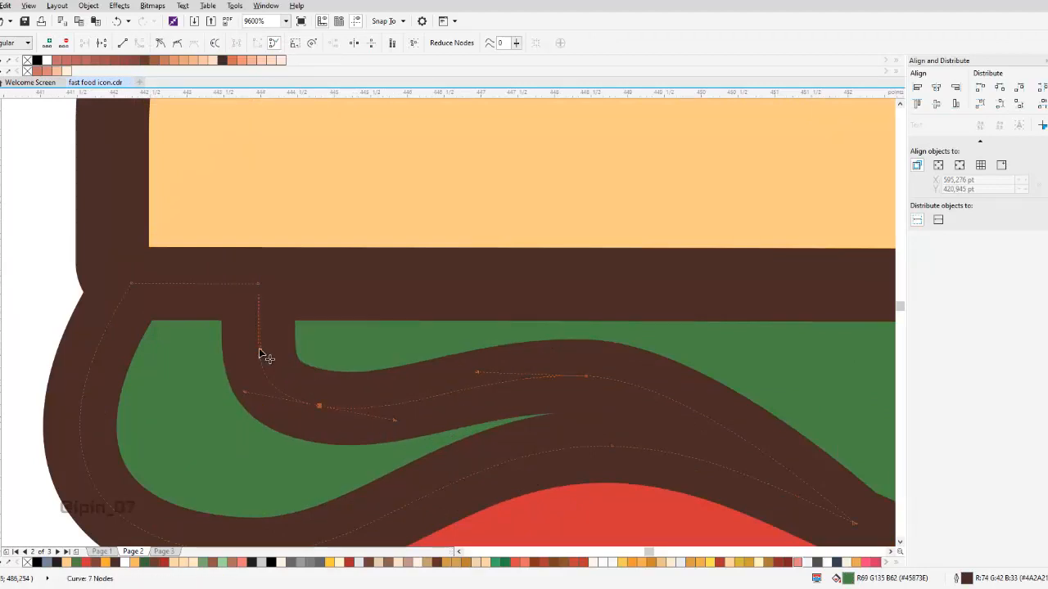
drag(258, 283, 279, 282)
scroll(282, 270, down, 3)
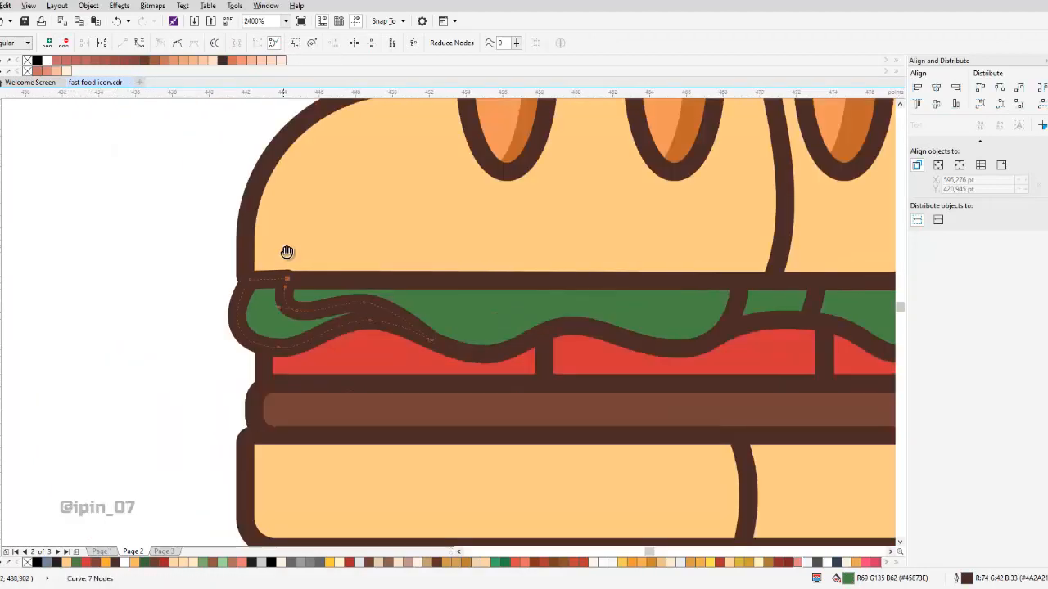
scroll(303, 341, up, 2)
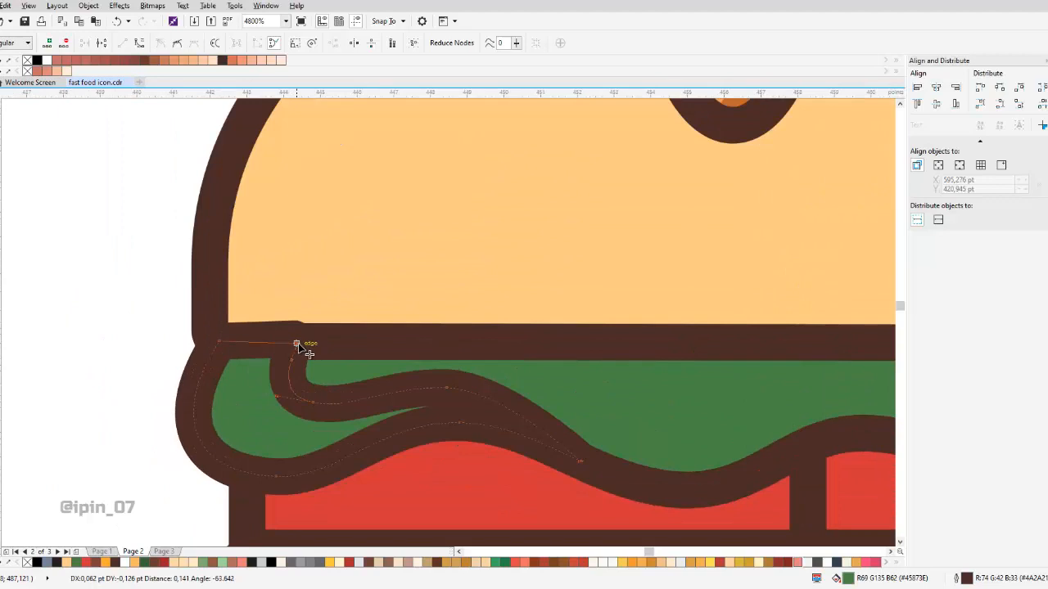
drag(298, 344, 298, 346)
scroll(214, 322, down, 1)
key(space)
click(188, 294)
- Draw a curved edge from above the top bun down inside its rounded left corner
key(F5)
drag(367, 150, 387, 209)
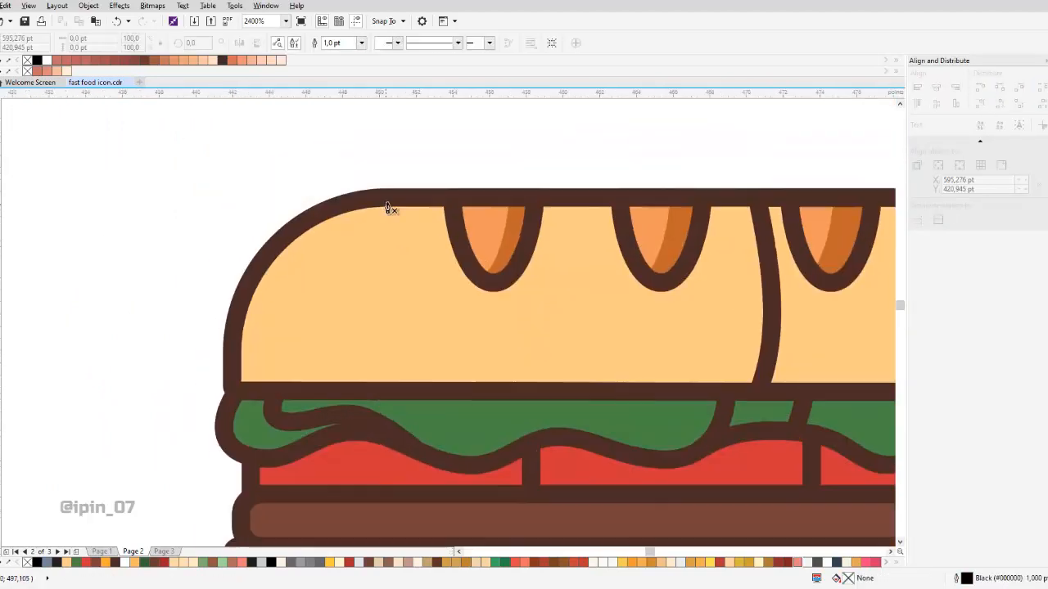
drag(452, 174, 326, 190)
drag(317, 230, 331, 181)
scroll(314, 238, up, 1)
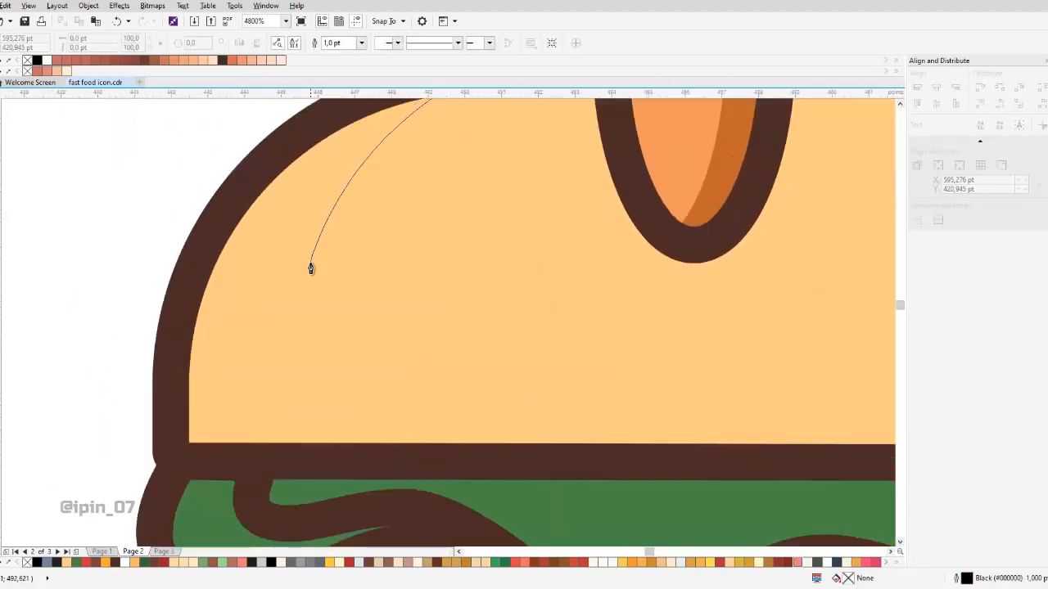
mouse_move(311, 269)
mouse_down()
mouse_move(305, 213)
mouse_move(290, 292)
mouse_up()
scroll(290, 292, down, 2)
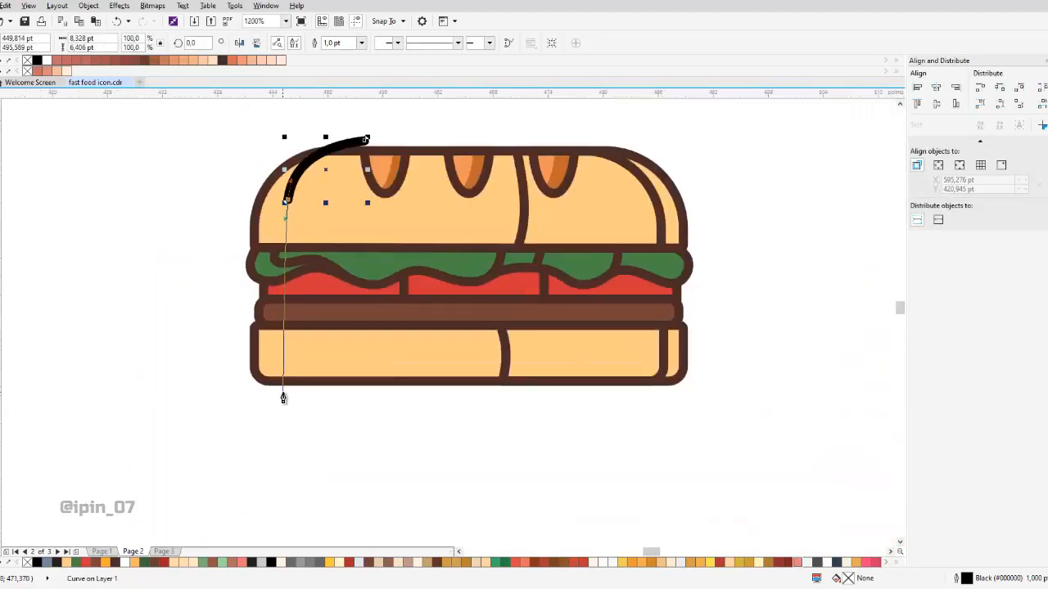
- Extend the curve straight down past the bottom bun and close it in a loop around the burger's left side
drag(286, 402, 291, 423)
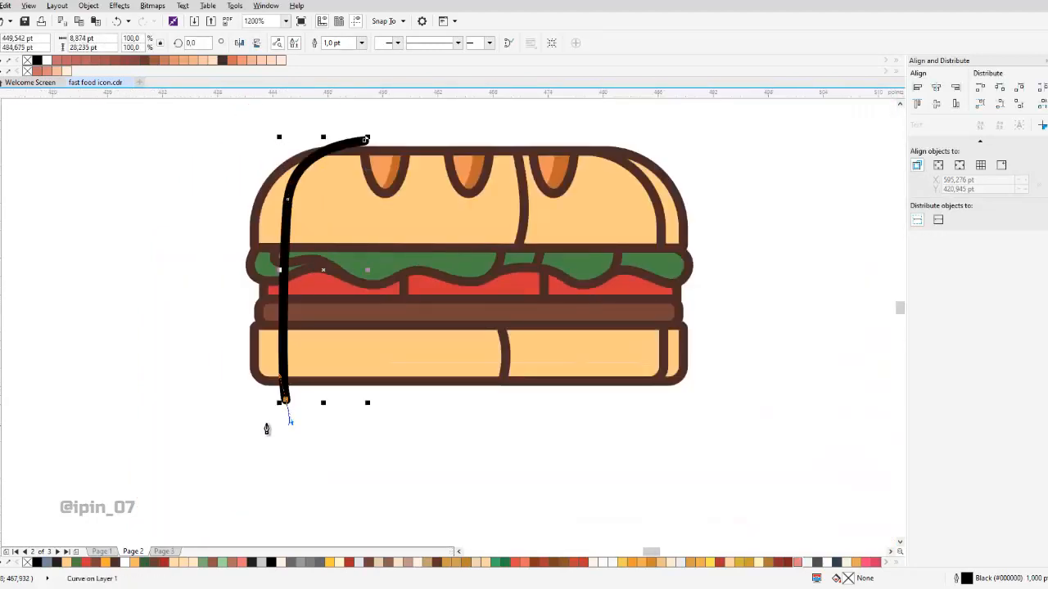
key(ctrl+z)
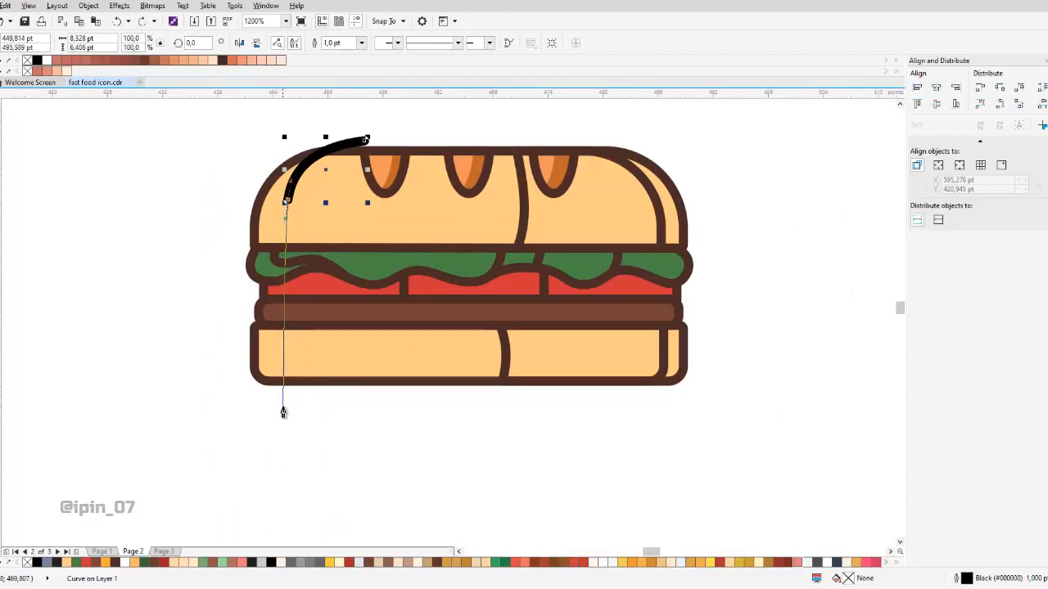
click(285, 407)
drag(188, 399, 126, 346)
scroll(187, 189, up, 2)
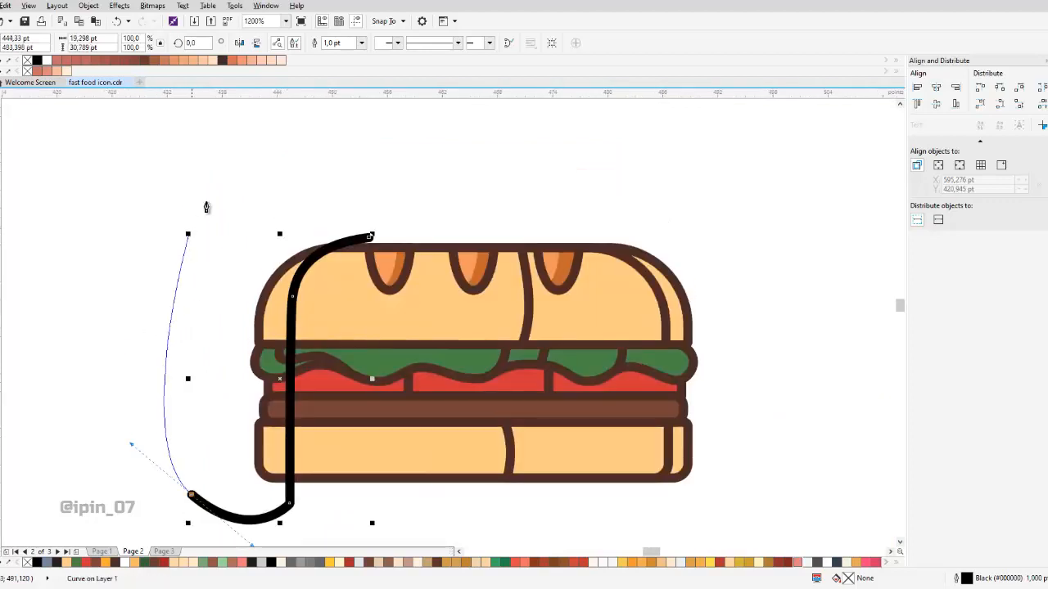
drag(208, 199, 372, 147)
drag(368, 237, 408, 219)
- Intersect the closed shape with the top bun and the bottom bun for their left end strips, and delete the shape
key(space)
shift+click(358, 283)
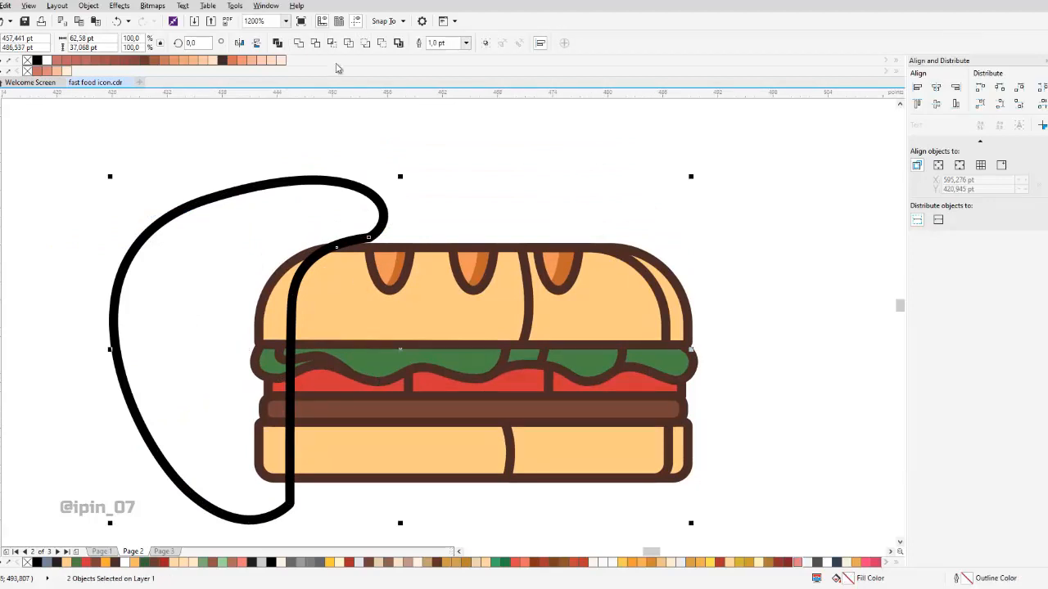
click(331, 44)
click(291, 324)
shift+click(330, 448)
click(332, 44)
click(291, 331)
key(Delete)
- Draw a closed shape around the left end of the meat patty with an inward-curving inner edge
scroll(342, 340, up, 1)
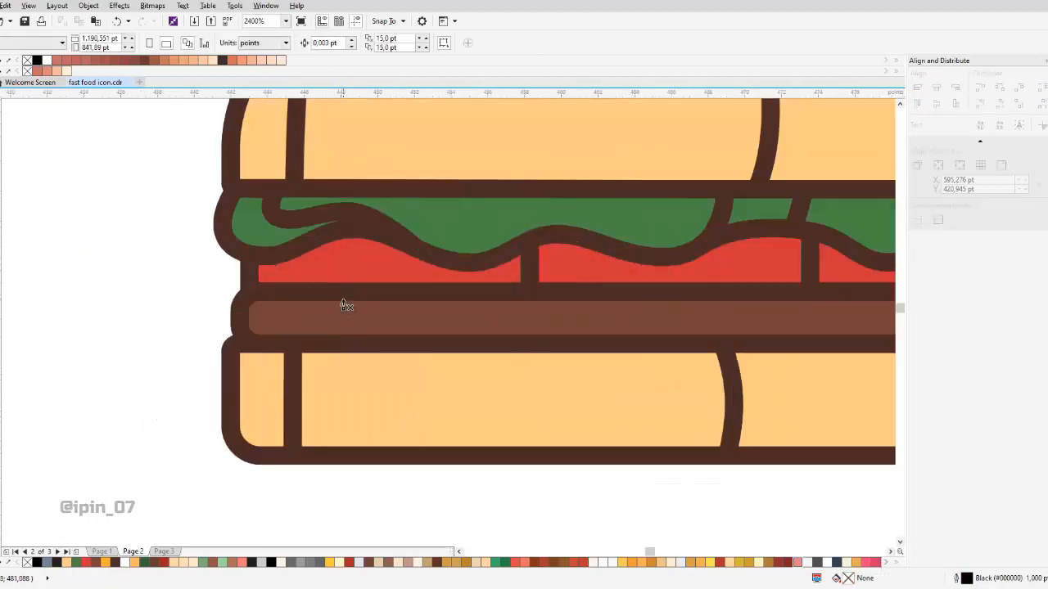
scroll(340, 295, up, 1)
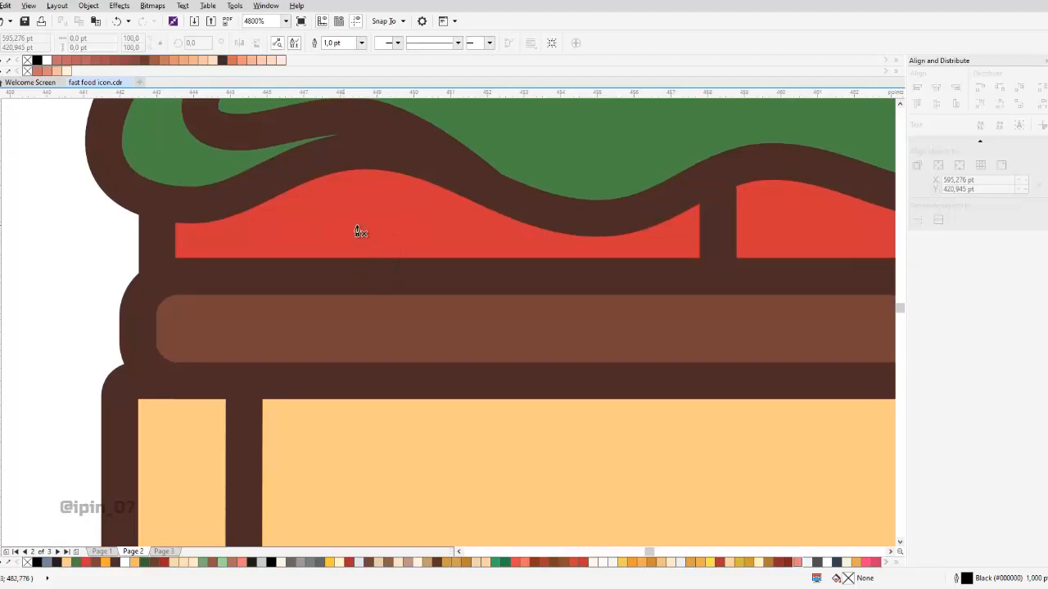
mouse_move(309, 410)
mouse_down()
mouse_move(369, 426)
mouse_move(357, 411)
mouse_up()
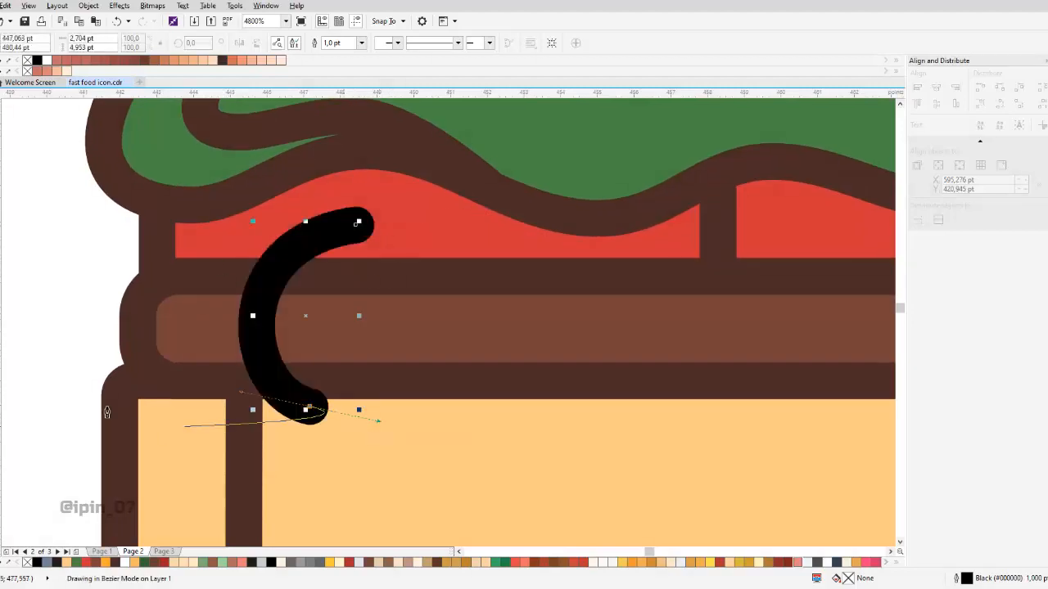
drag(90, 176, 311, 161)
click(355, 224)
- Intersect the closed shape with the patty to form its left end piece, and delete the drawn shape
key(space)
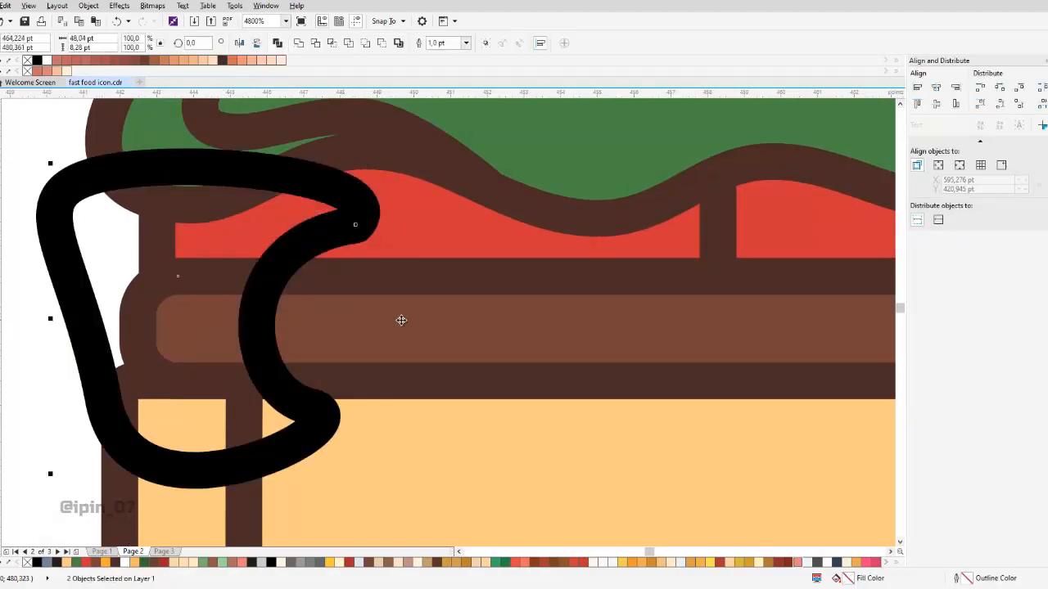
click(334, 43)
click(271, 235)
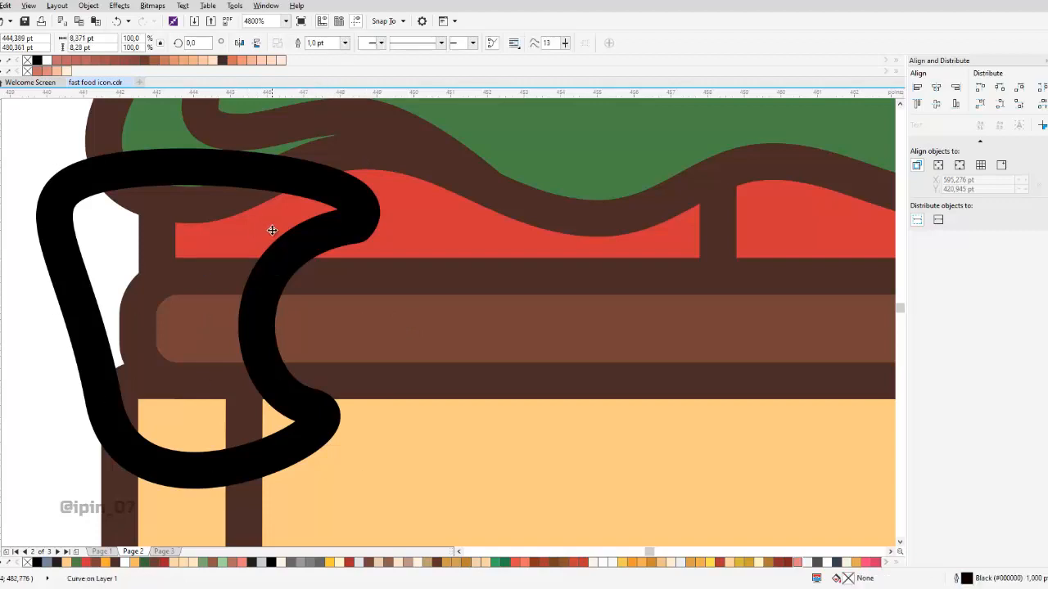
key(Delete)
- Draw an inward-bowed Bezier curve running down across the left end of the lettuce and tomato to the patty
scroll(293, 270, down, 2)
scroll(515, 305, up, 3)
key(space)
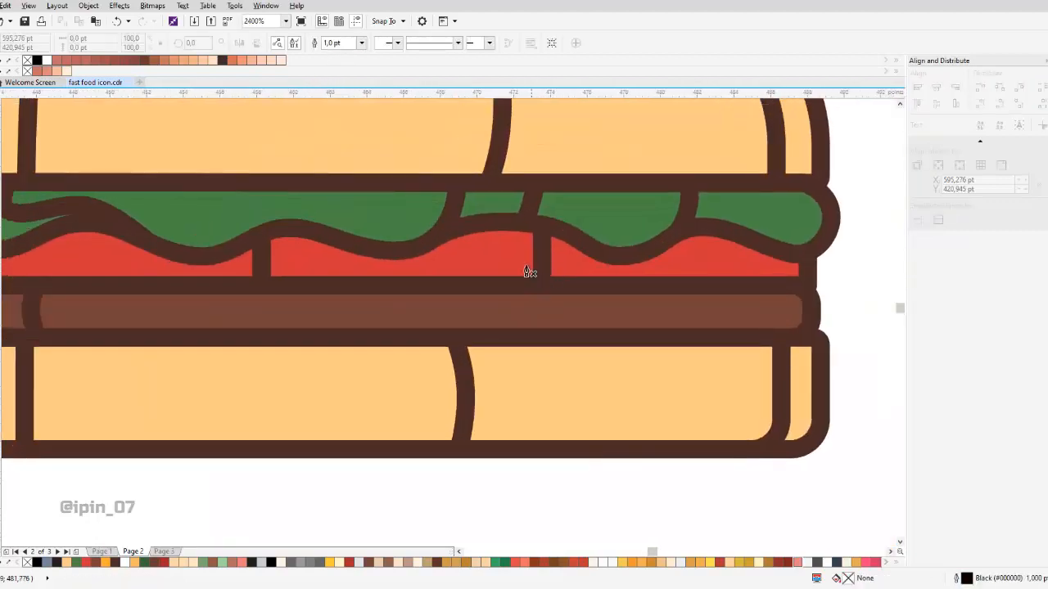
click(525, 226)
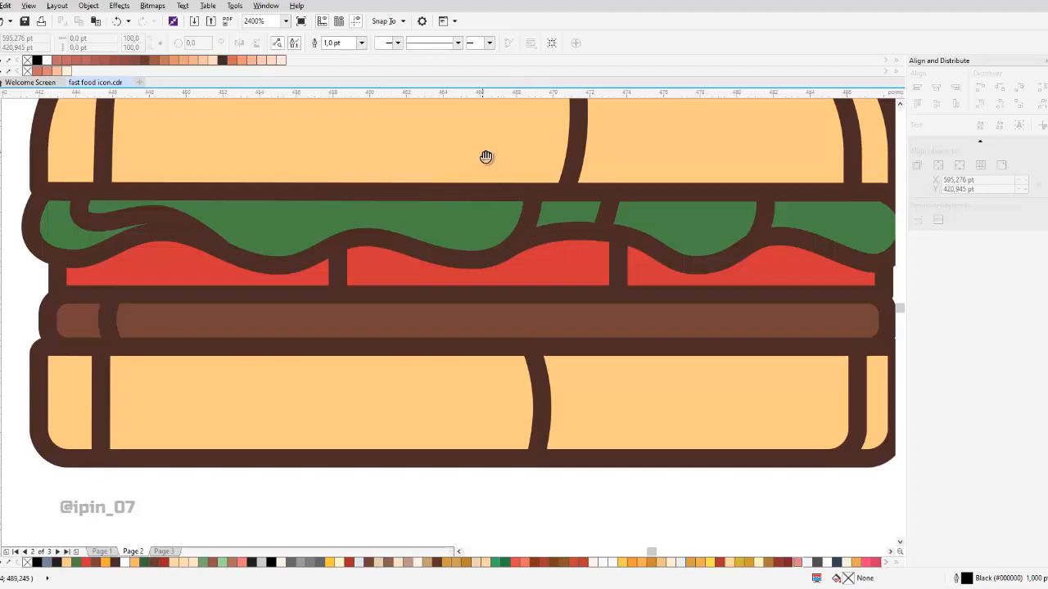
drag(487, 156, 506, 208)
scroll(393, 199, up, 3)
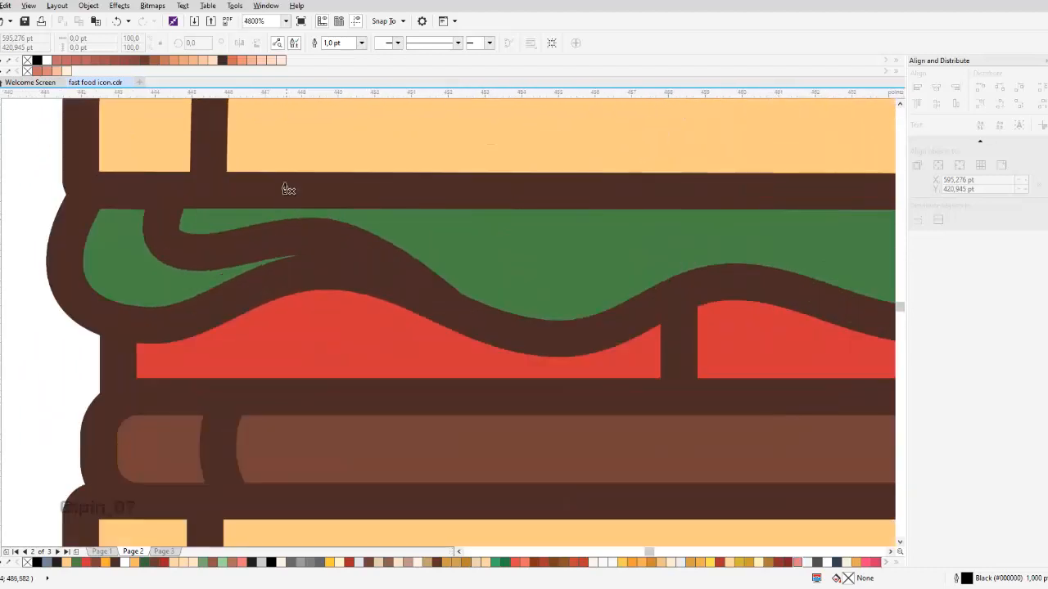
drag(252, 317, 283, 228)
drag(281, 329, 295, 355)
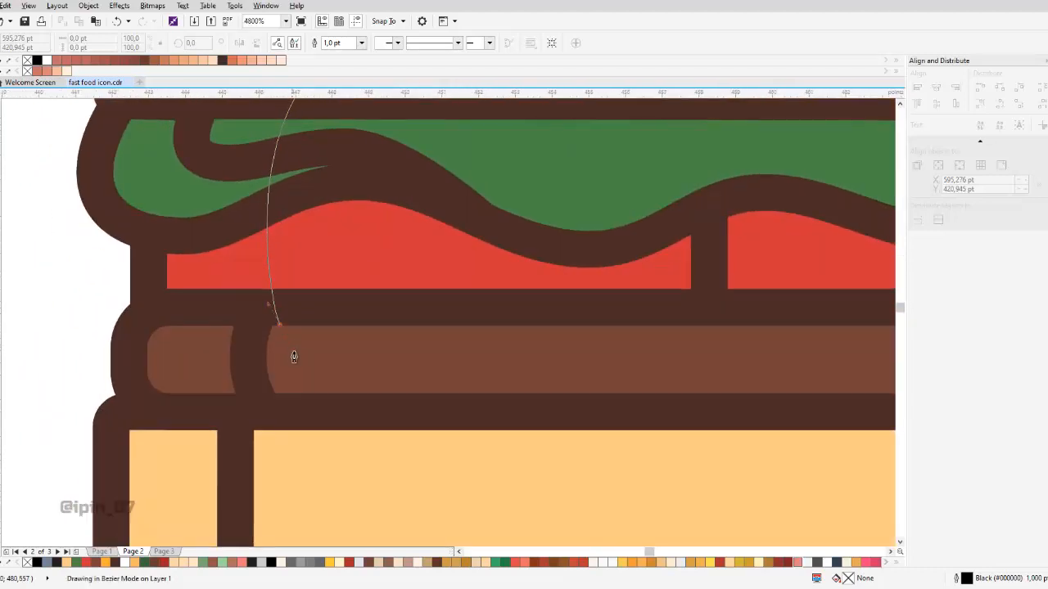
- Close the curve in a wide loop around the burger's left side
key(Escape)
scroll(285, 357, down, 2)
scroll(260, 360, down, 1)
drag(192, 355, 188, 326)
drag(208, 268, 233, 262)
scroll(272, 307, up, 1)
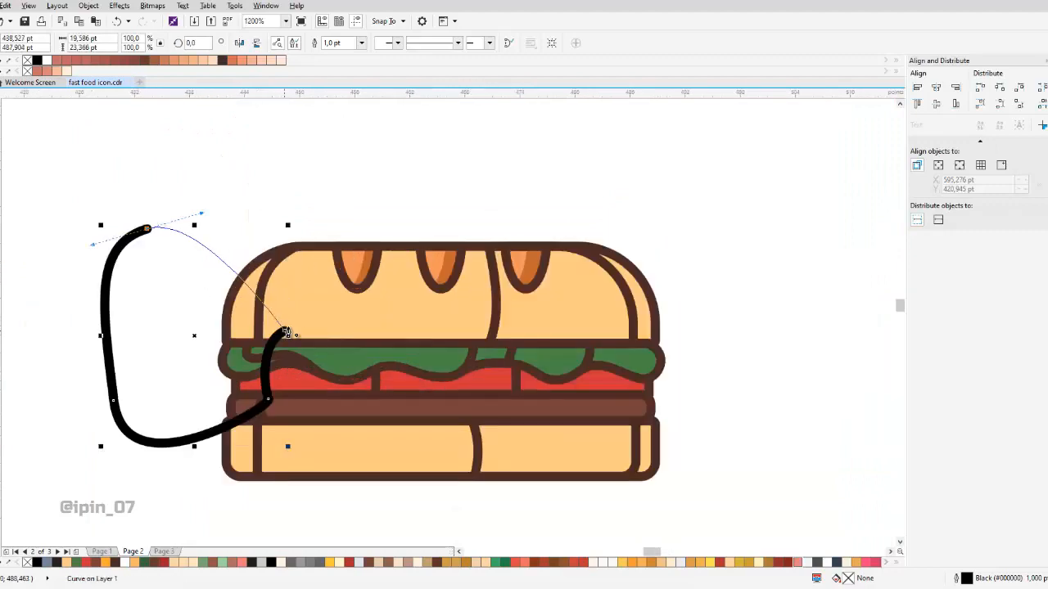
drag(285, 332, 264, 348)
- Intersect the closed shape with the tomato to form its left end piece, and delete the drawn shape
scroll(289, 389, up, 1)
shift+click(313, 244)
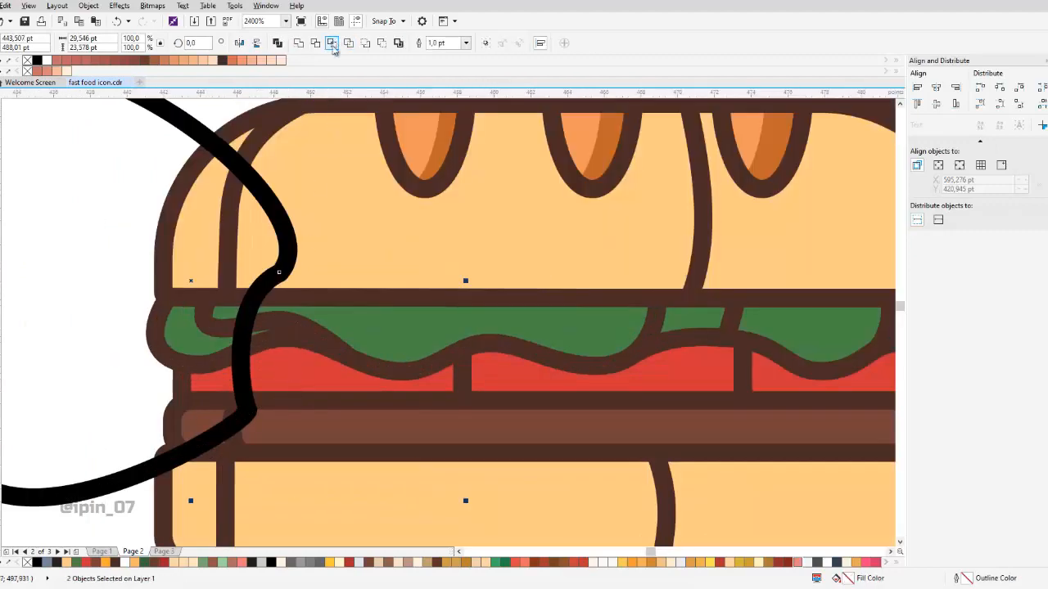
click(331, 44)
click(118, 293)
key(Delete)
- Draw a curve bowing to the right down through the middle of the lettuce and tomato to the patty
scroll(291, 335, down, 1)
key(space)
drag(435, 332, 449, 279)
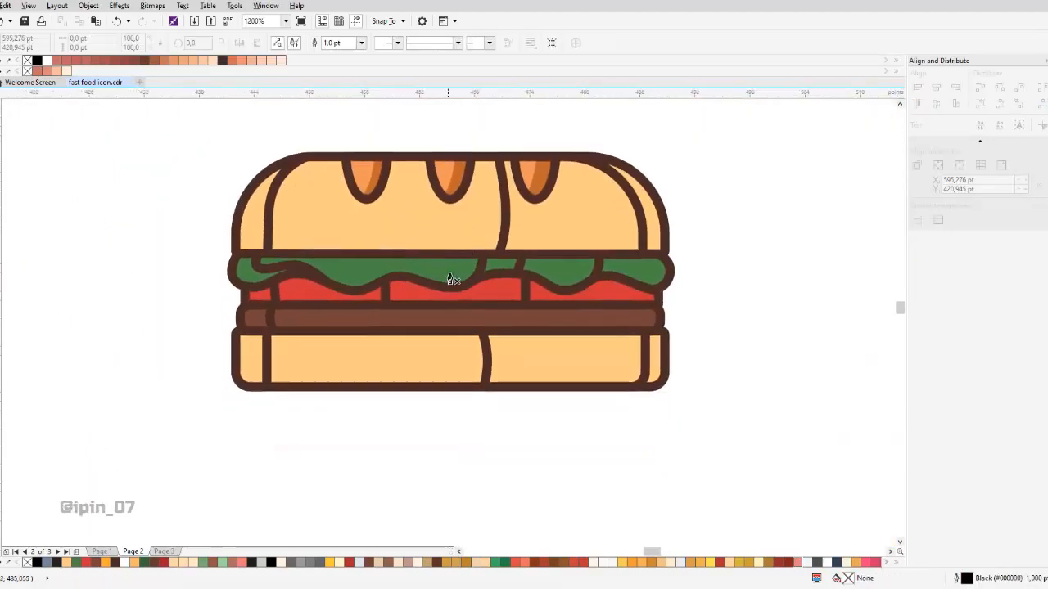
scroll(453, 280, up, 2)
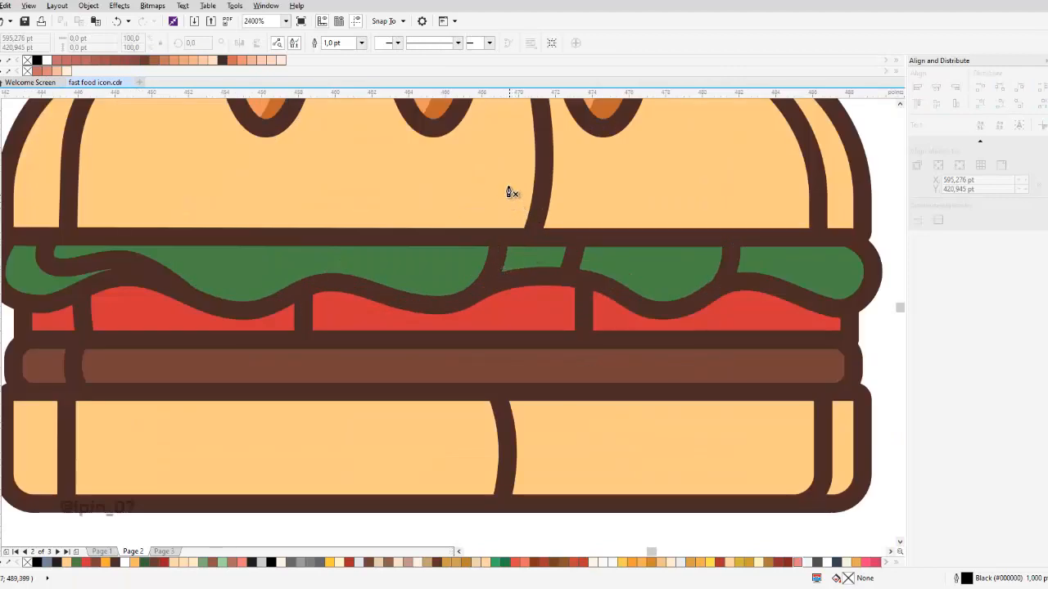
drag(537, 250, 539, 260)
drag(525, 335, 502, 217)
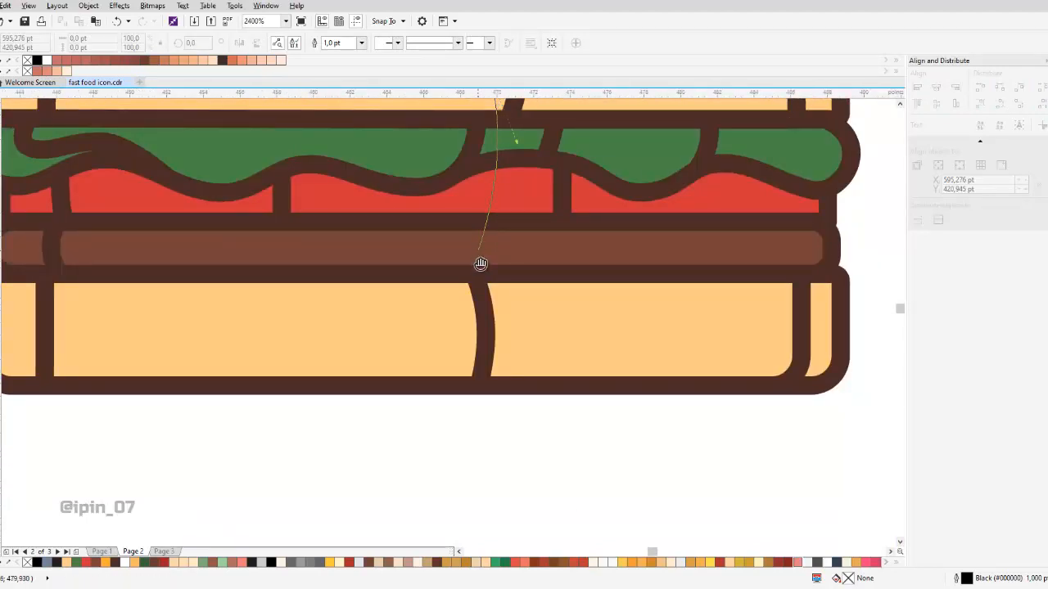
drag(480, 264, 479, 276)
click(487, 276)
- Close the middle curve in a wide loop around the right side of the lettuce and tomato
scroll(511, 269, down, 1)
drag(550, 299, 498, 350)
drag(713, 332, 727, 241)
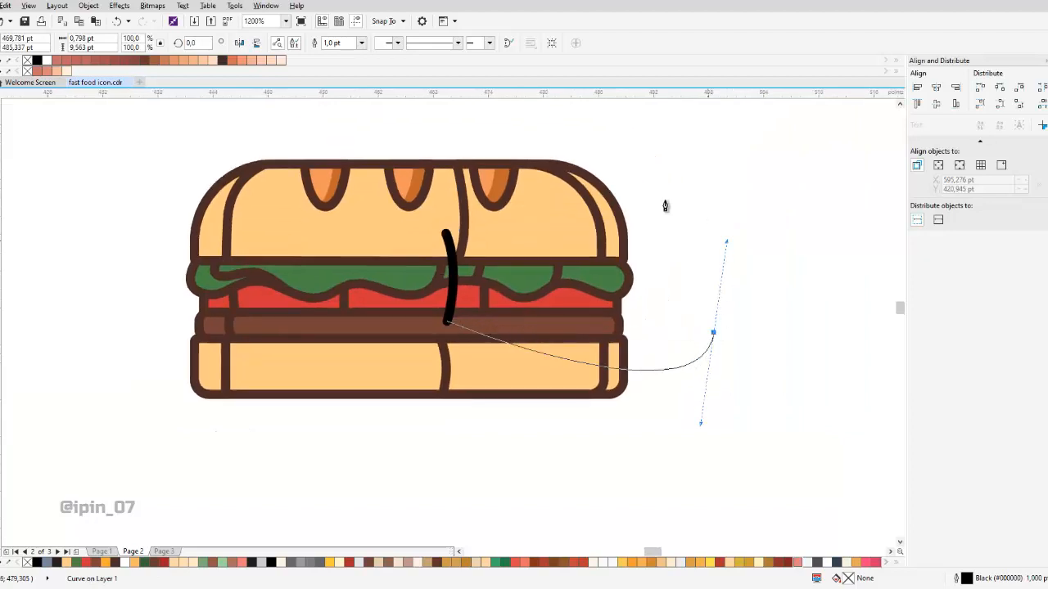
drag(635, 194, 619, 194)
click(445, 235)
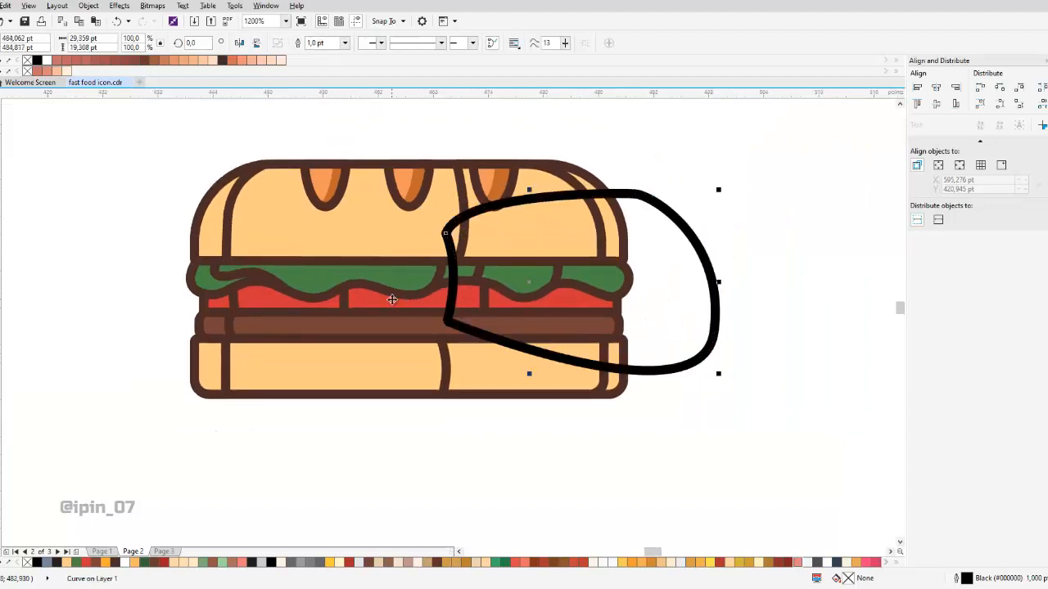
- Intersect the closed shape with the tomato to form its right shading piece, and delete the drawn shape
shift+click(392, 299)
click(331, 44)
click(701, 277)
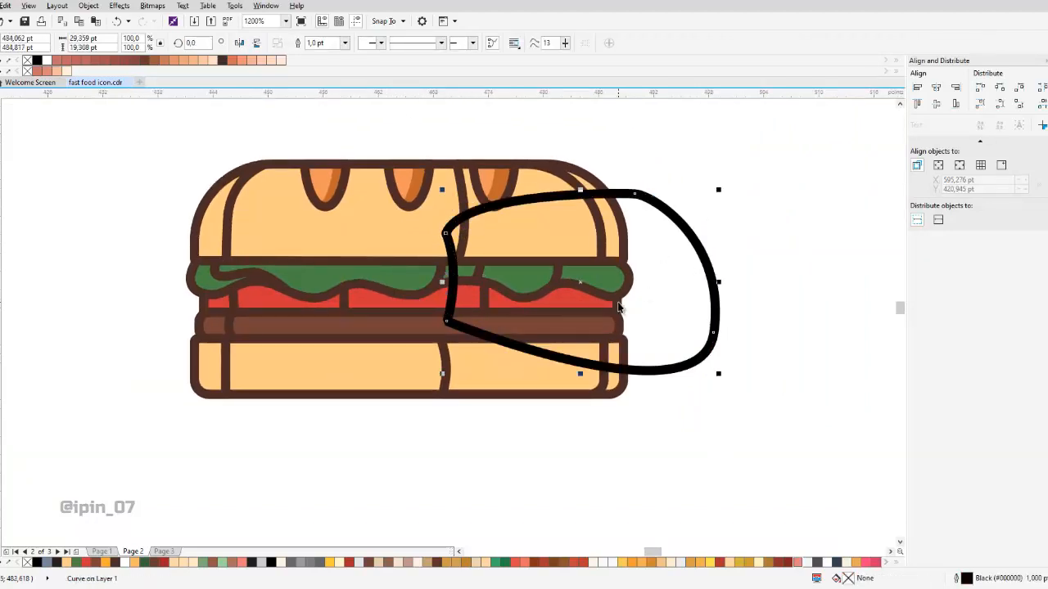
key(Delete)
- Draw an outward-bowed curve across the patty near its right end, from the tomato down to the bottom bun
drag(620, 305, 644, 282)
scroll(511, 325, up, 2)
key(F5)
scroll(578, 270, down, 2)
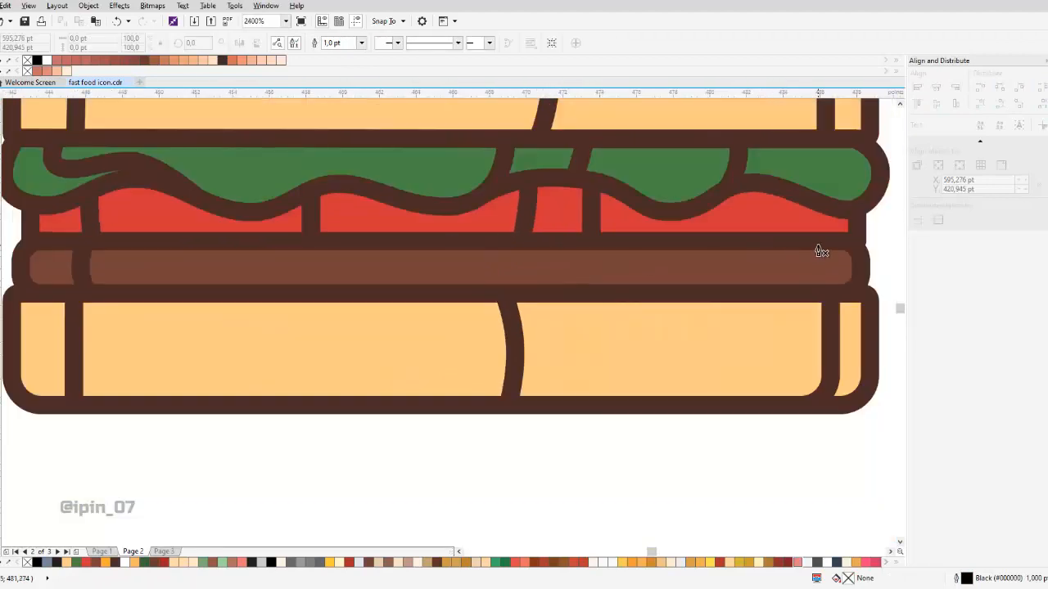
scroll(816, 238, up, 1)
mouse_move(858, 310)
mouse_down()
mouse_move(802, 248)
mouse_move(813, 212)
mouse_up()
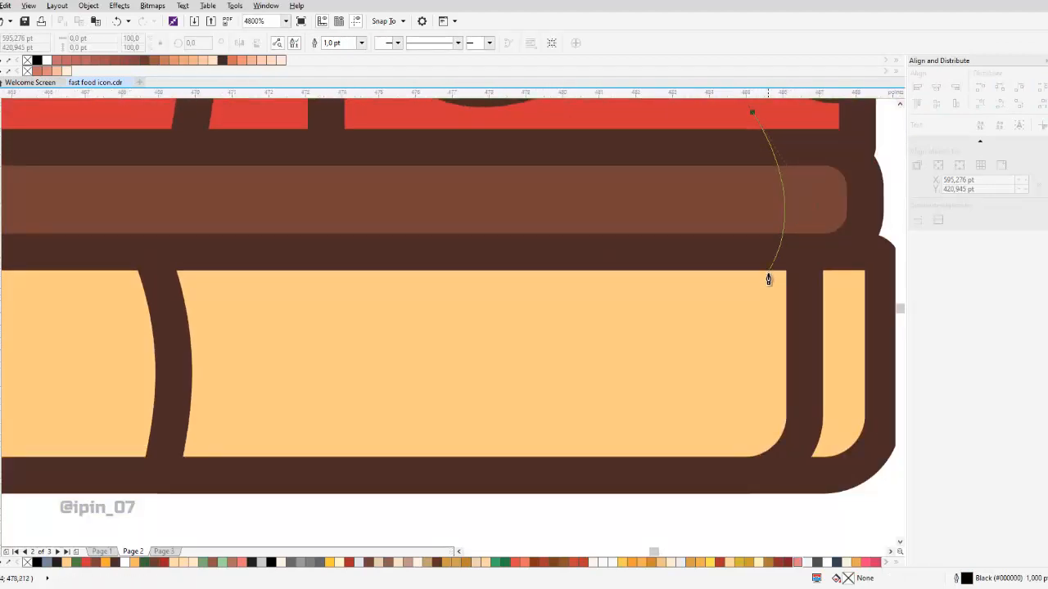
drag(770, 273, 751, 289)
- Extend the curve along the bottom bun to the middle, bend it up across the patty, and close it over the tomato
drag(426, 302, 664, 321)
click(396, 323)
drag(407, 165, 482, 309)
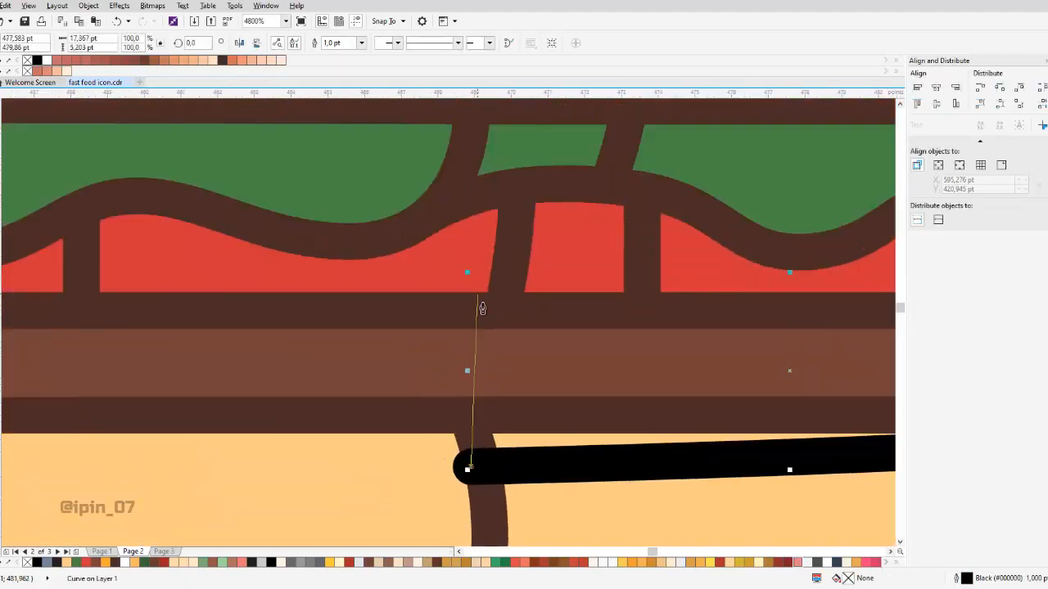
click(435, 468)
drag(461, 273, 411, 168)
scroll(398, 294, down, 2)
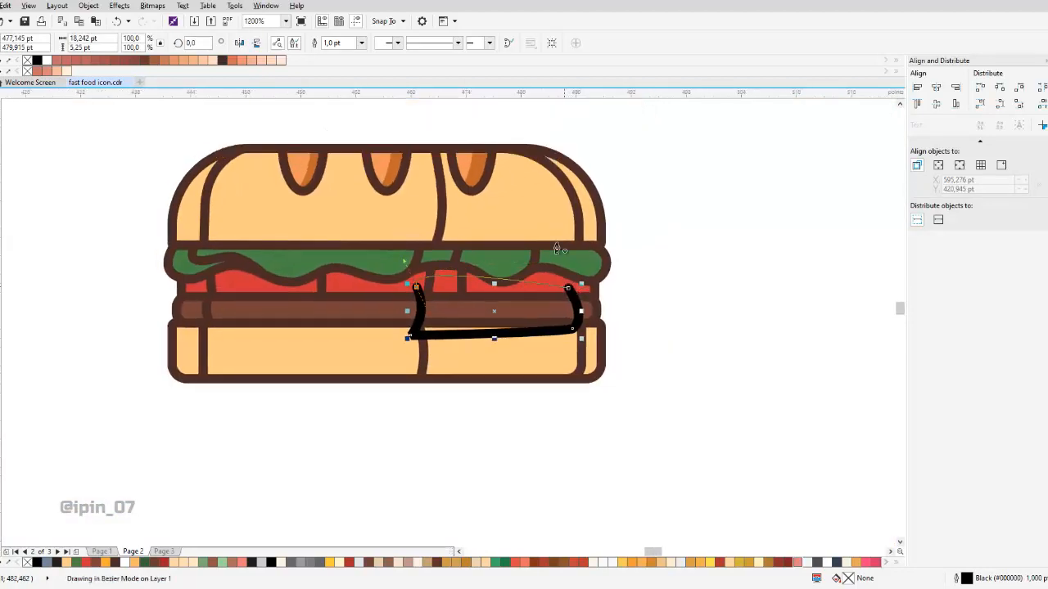
drag(557, 245, 557, 193)
- Intersect the closed shape with the patty to form its right shading piece, and delete the drawn shape
key(space)
shift+click(380, 307)
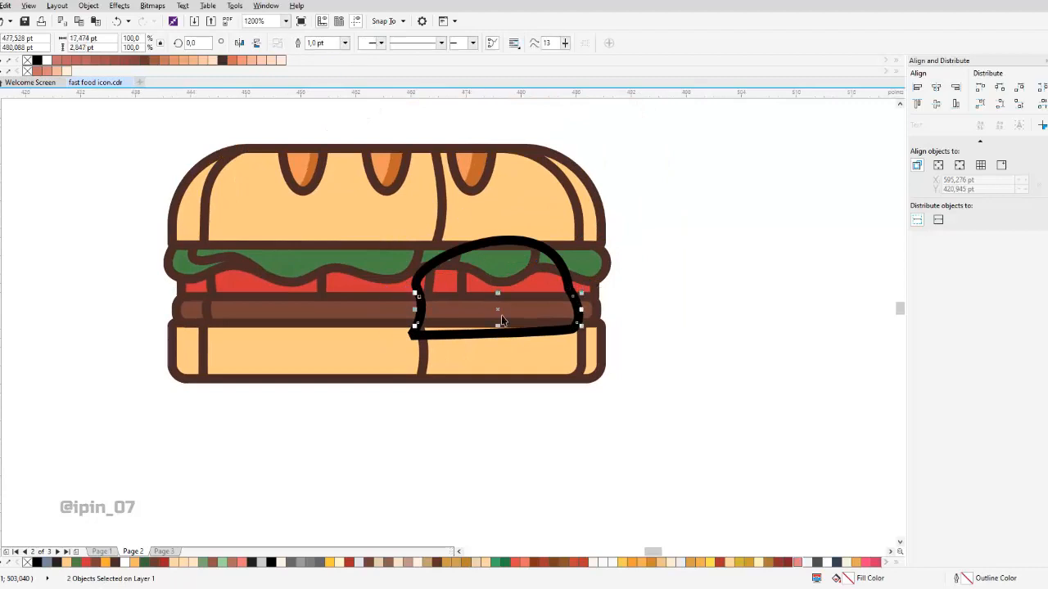
click(530, 313)
key(Delete)
- Draw eleven small circles of varying sizes as seeds scattered across the top bun
drag(271, 201, 360, 248)
scroll(359, 248, up, 1)
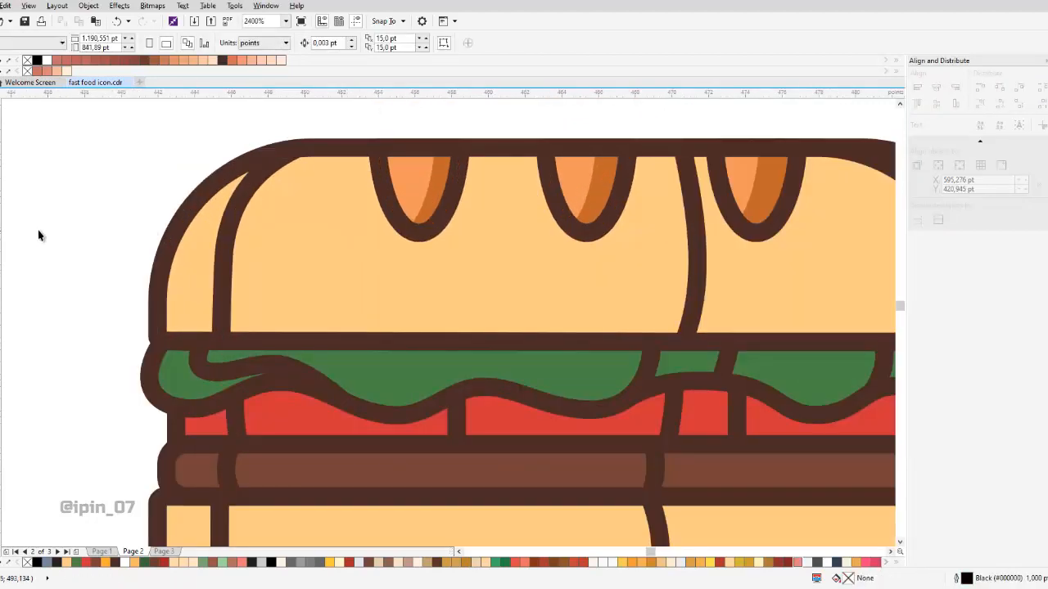
key(F7)
drag(280, 201, 294, 215)
drag(300, 253, 318, 271)
drag(416, 274, 275, 270)
drag(331, 250, 320, 264)
drag(259, 298, 271, 311)
drag(64, 254, 78, 269)
drag(501, 244, 516, 259)
drag(437, 284, 440, 289)
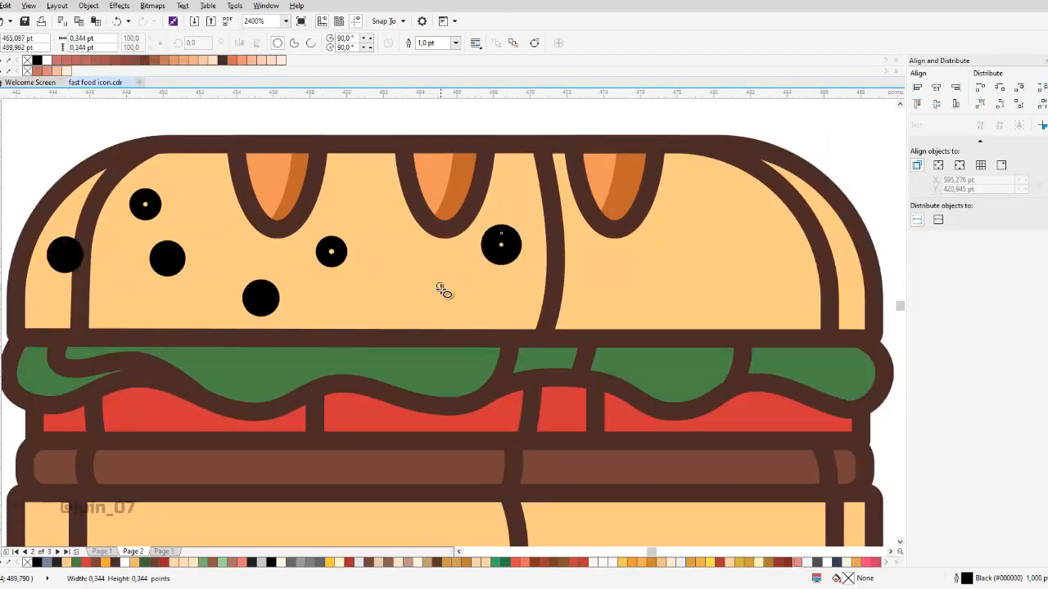
drag(615, 259, 623, 268)
drag(696, 219, 710, 233)
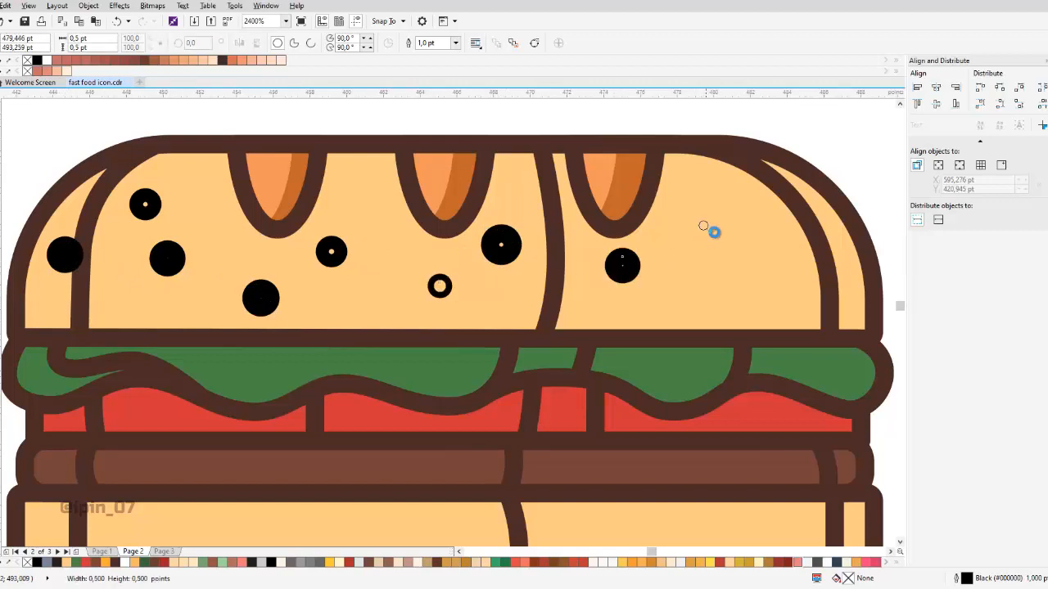
drag(780, 215, 795, 230)
drag(755, 269, 771, 284)
- Sample the medium orange swatch and fill the right shading pieces of the top and bottom buns with it
scroll(651, 249, down, 3)
key(space)
click(748, 183)
scroll(677, 254, up, 1)
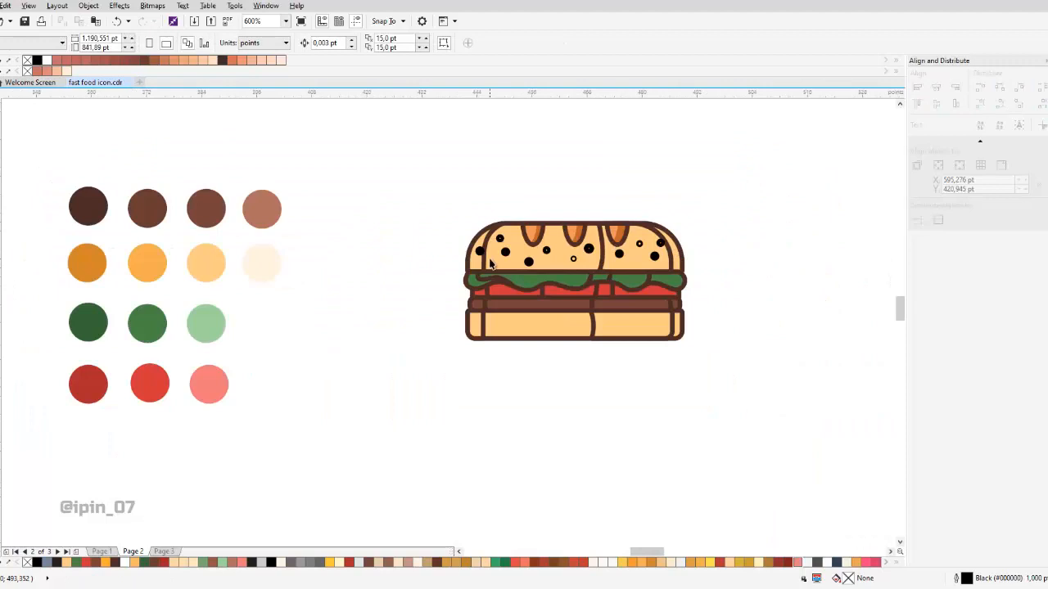
key(i)
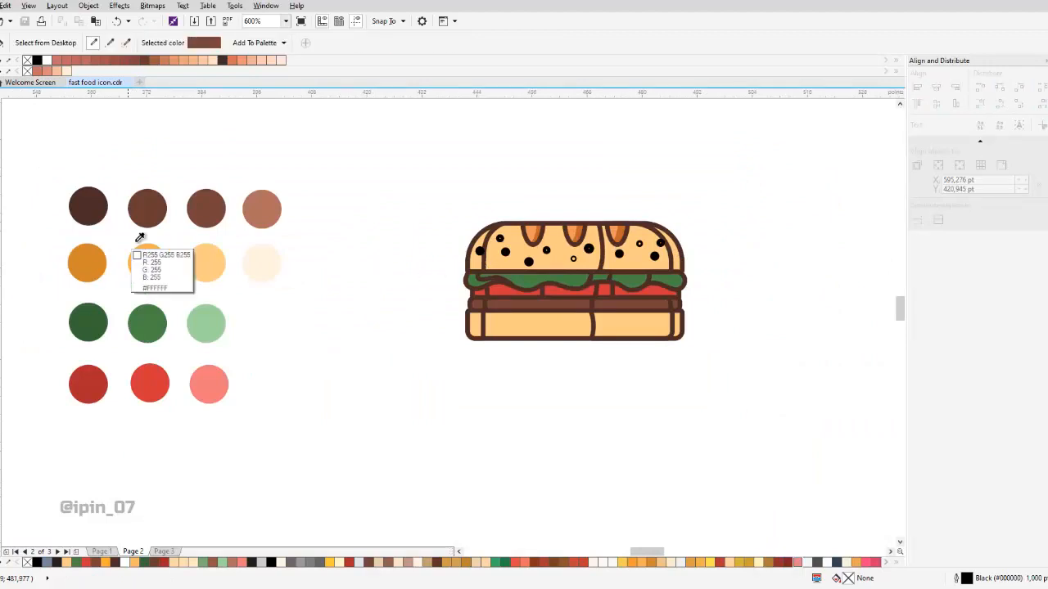
click(147, 262)
scroll(608, 250, up, 2)
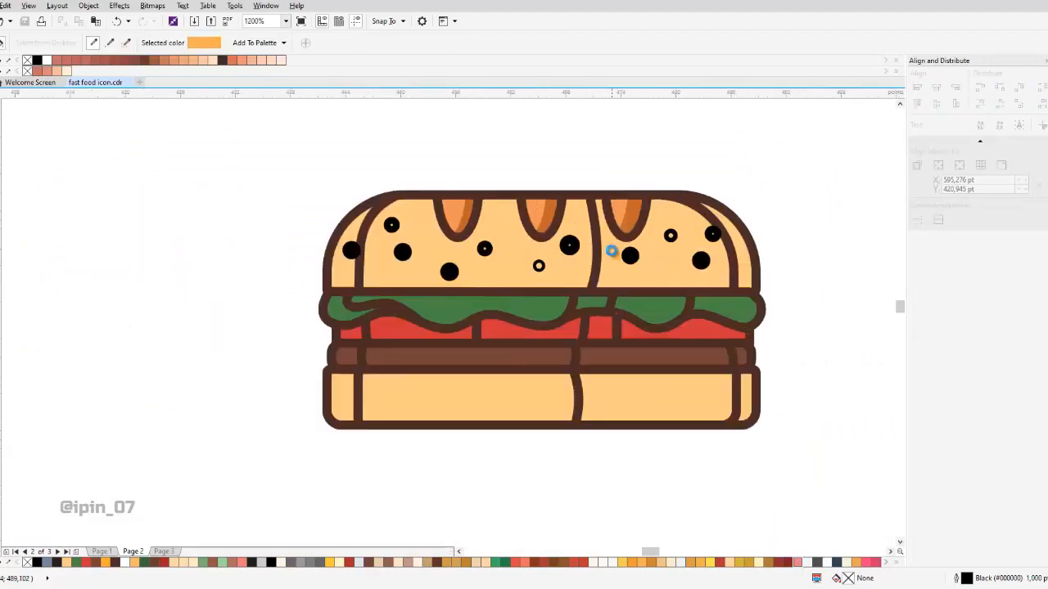
click(608, 244)
click(647, 385)
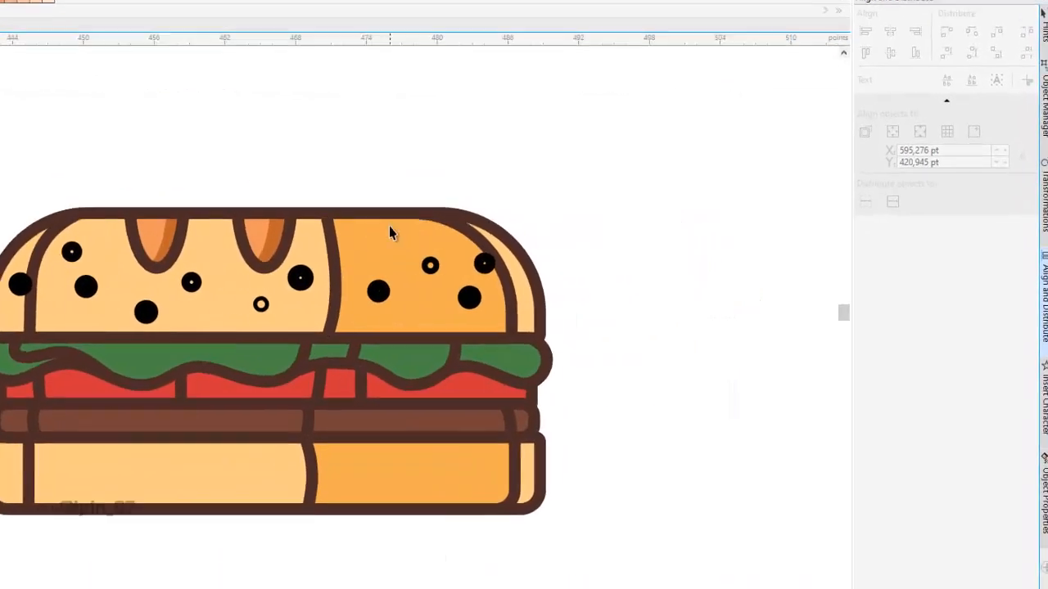
- Reorder the two orange bun pieces to sit directly in front of the top bun's base shape
click(389, 233)
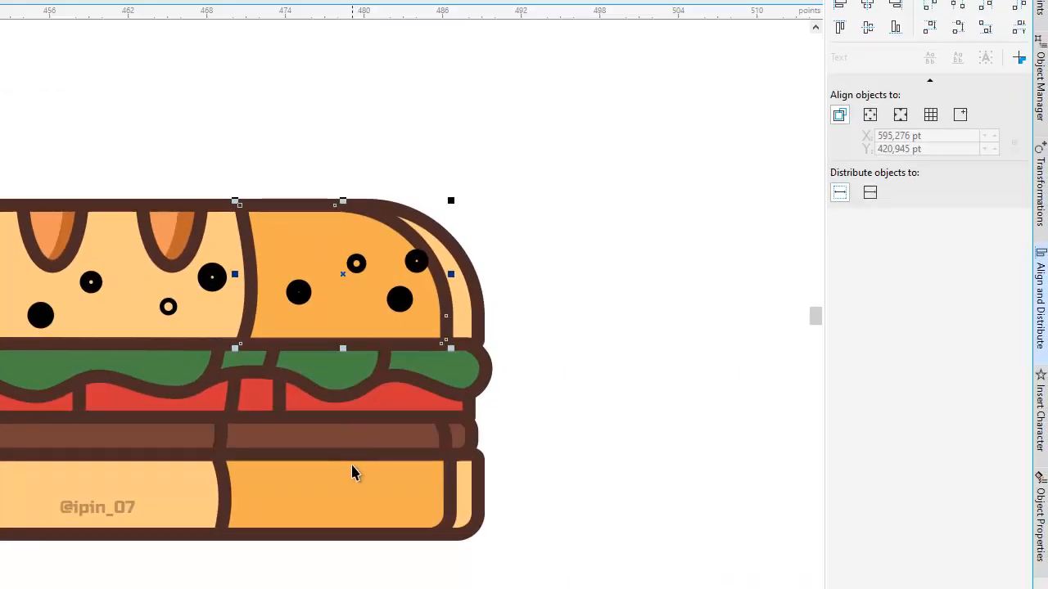
shift+click(340, 488)
right_click(339, 488)
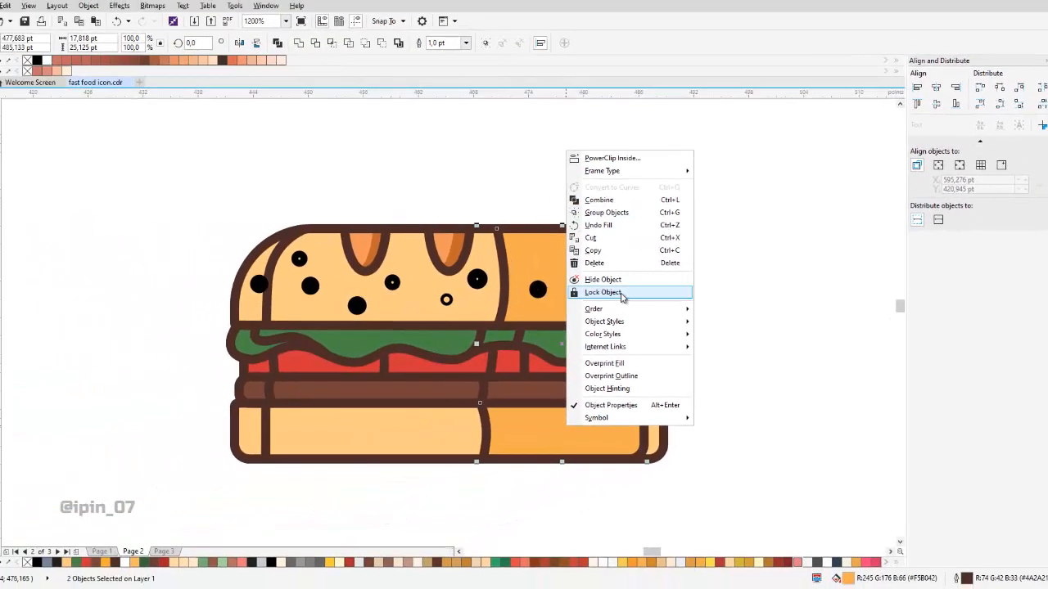
mouse_move(645, 312)
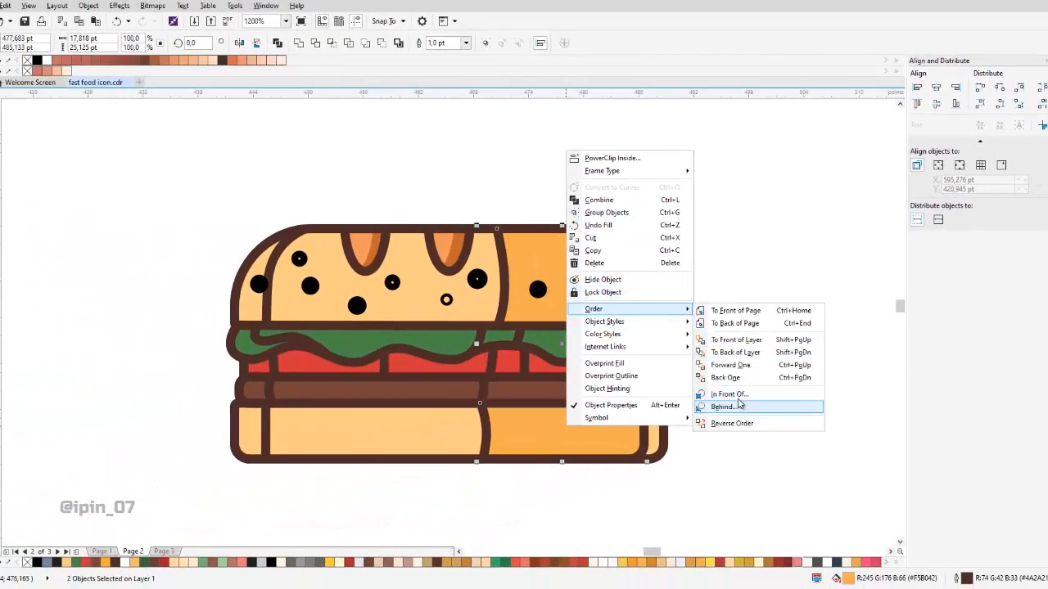
click(739, 395)
click(480, 307)
click(620, 217)
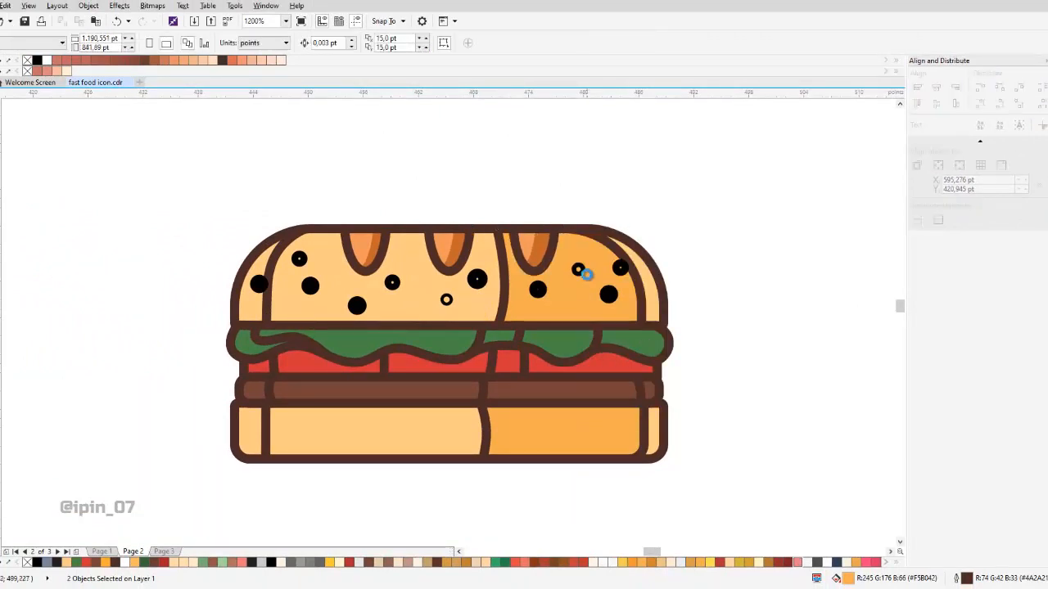
- Sample the pale cream swatch and fill the left end strips of the top and bottom buns with it
drag(475, 274, 725, 231)
scroll(416, 265, down, 1)
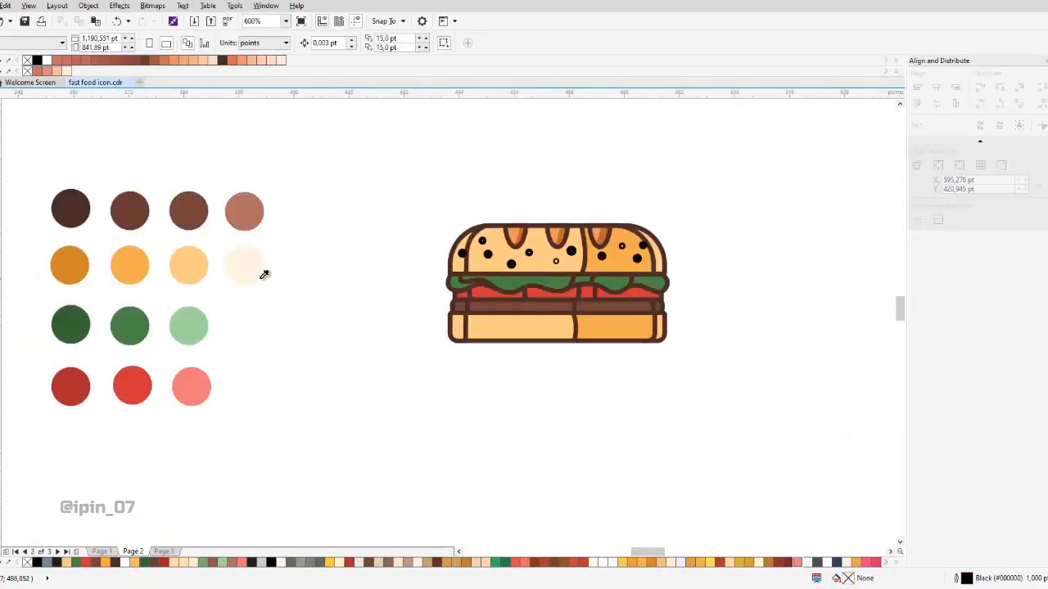
key(i)
click(249, 261)
scroll(453, 263, up, 1)
click(456, 264)
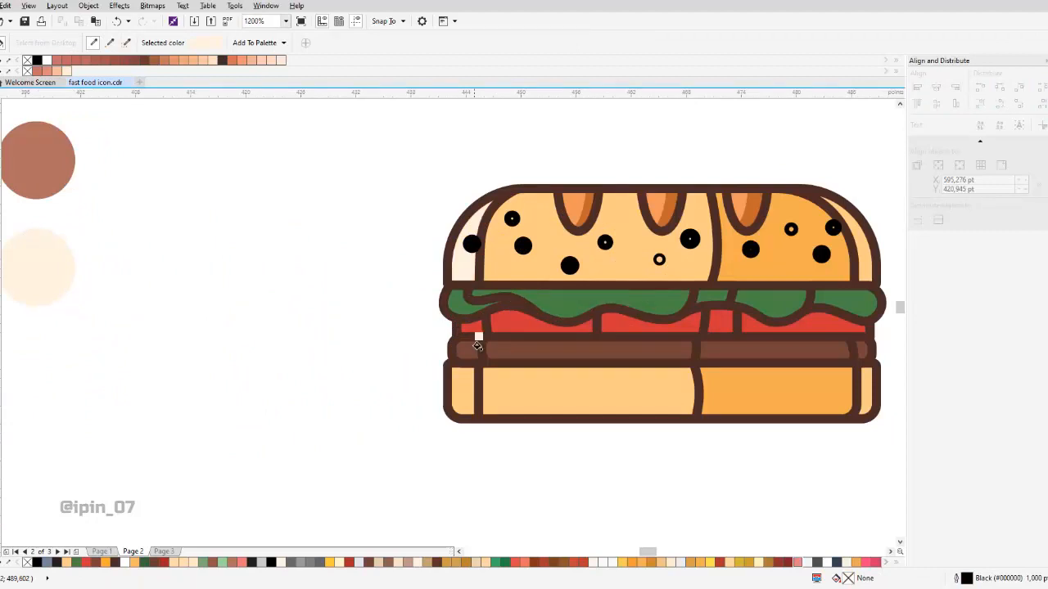
click(462, 384)
- Select five of the smaller seeds on the top bun and fill them with the pale cream swatch colour
scroll(463, 384, down, 1)
scroll(388, 327, left, 1)
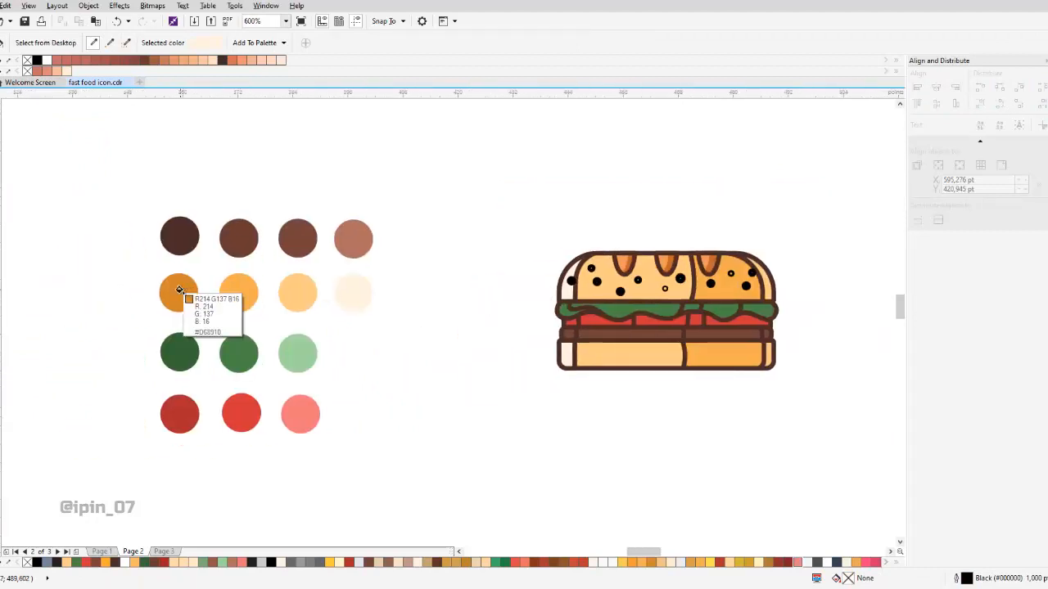
scroll(608, 283, up, 1)
scroll(565, 285, down, 1)
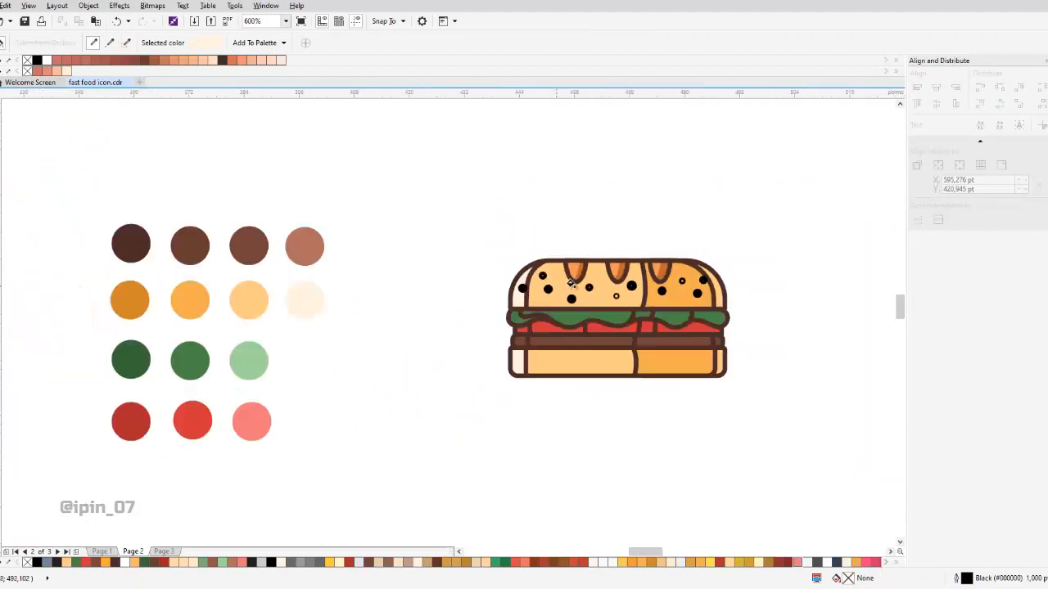
scroll(660, 292, up, 1)
scroll(540, 305, up, 1)
click(540, 306)
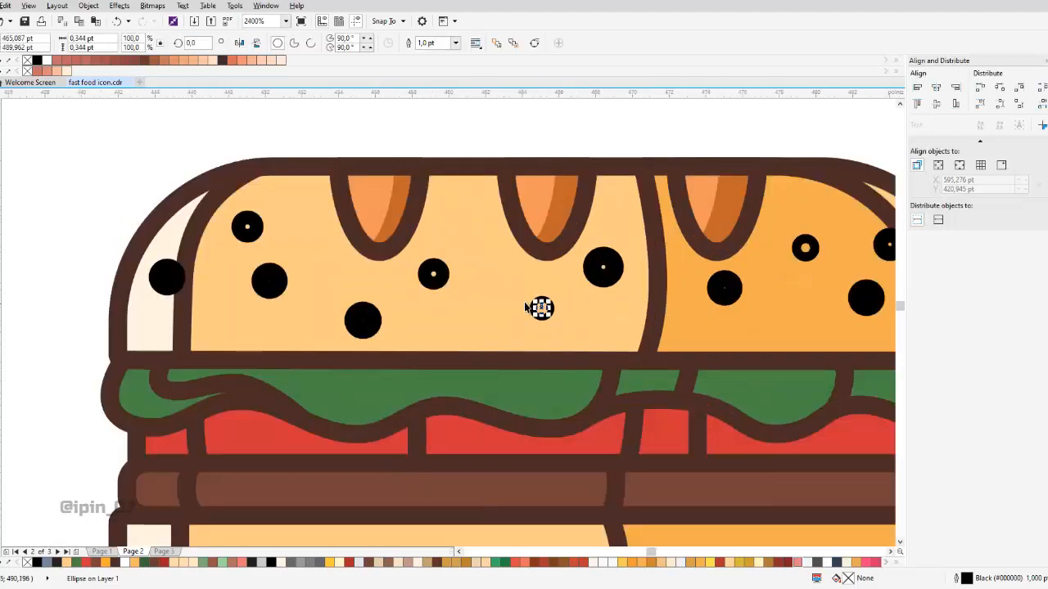
scroll(471, 282, left, 1)
shift+click(472, 281)
shift+click(292, 244)
scroll(667, 278, right, 2)
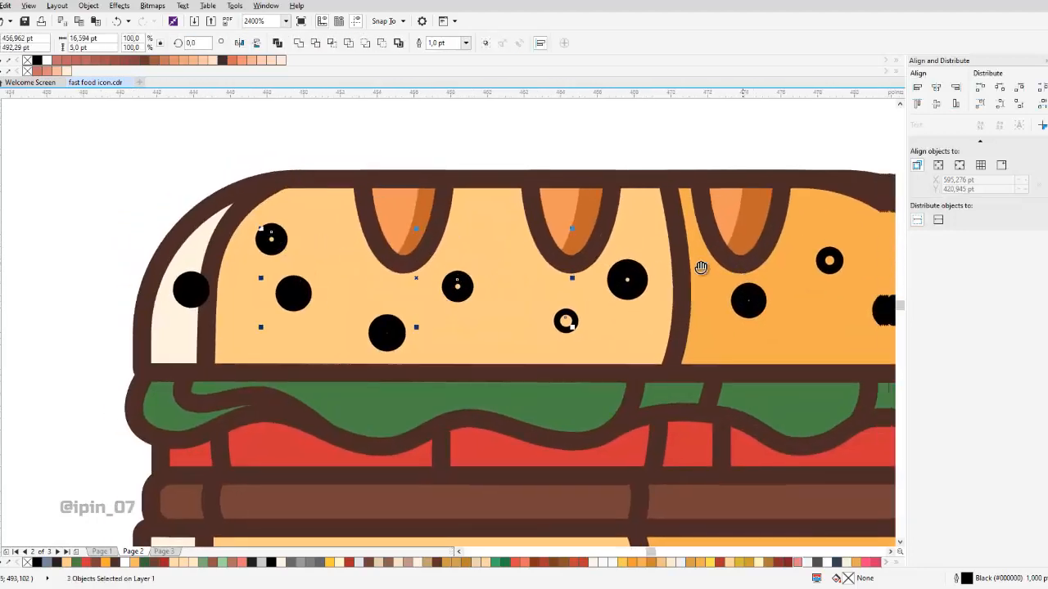
scroll(677, 284, down, 1)
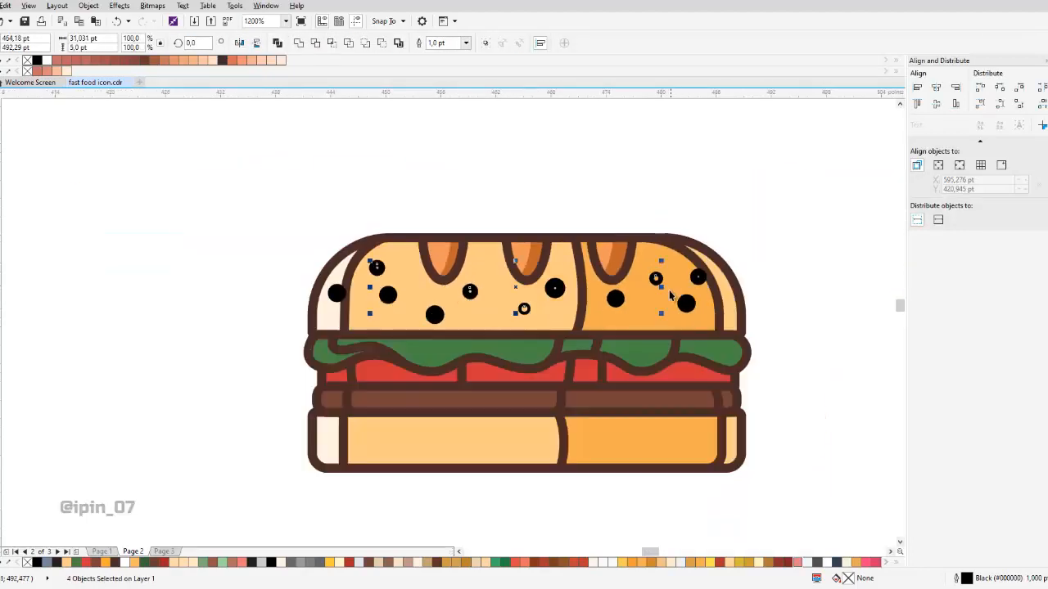
drag(419, 265, 598, 270)
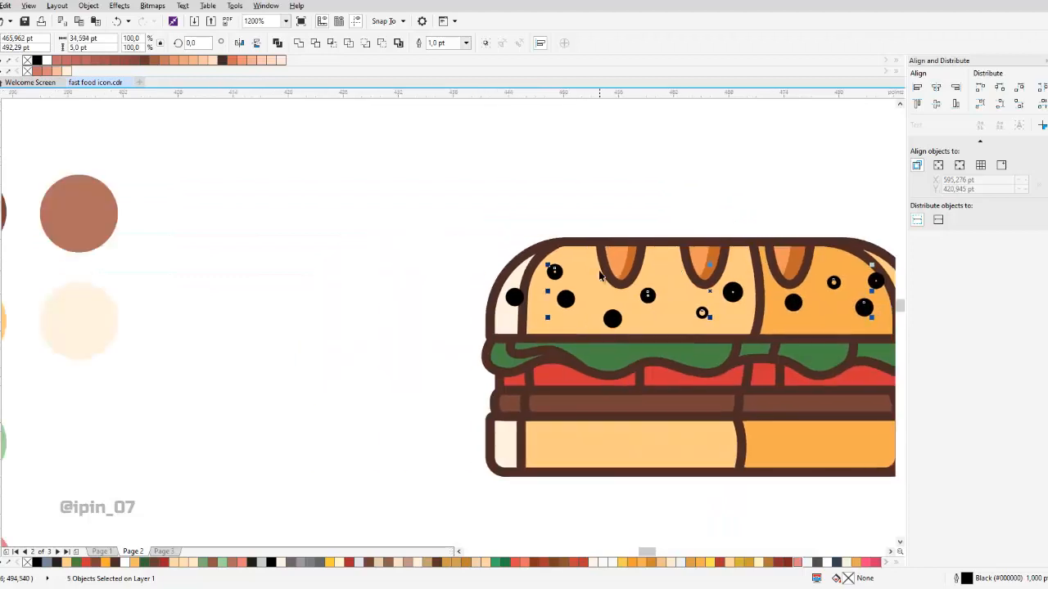
drag(264, 224, 486, 224)
drag(704, 236, 325, 230)
scroll(342, 225, up, 1)
click(2, 323)
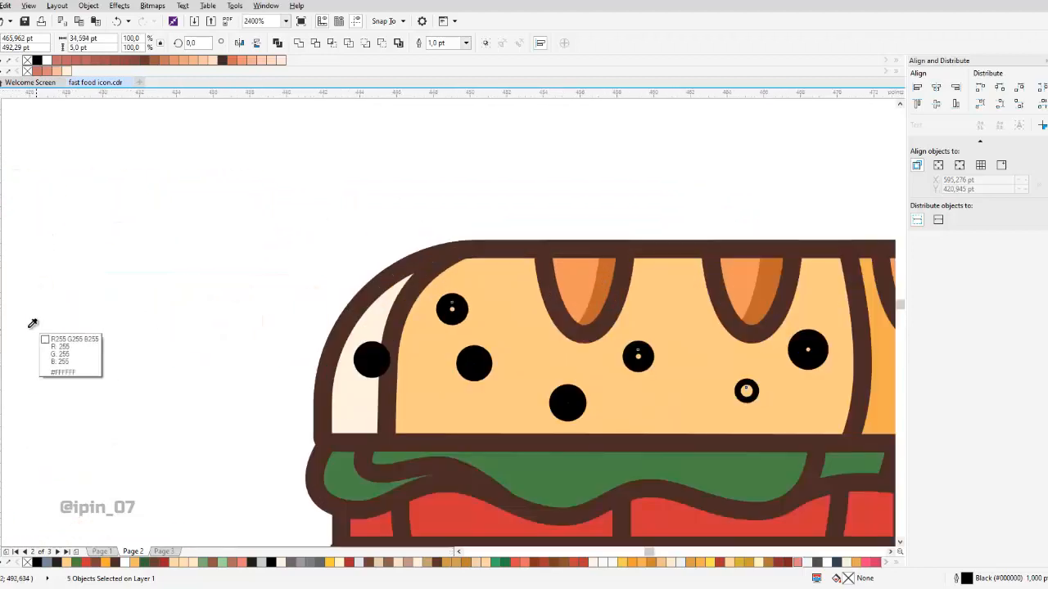
click(1, 339)
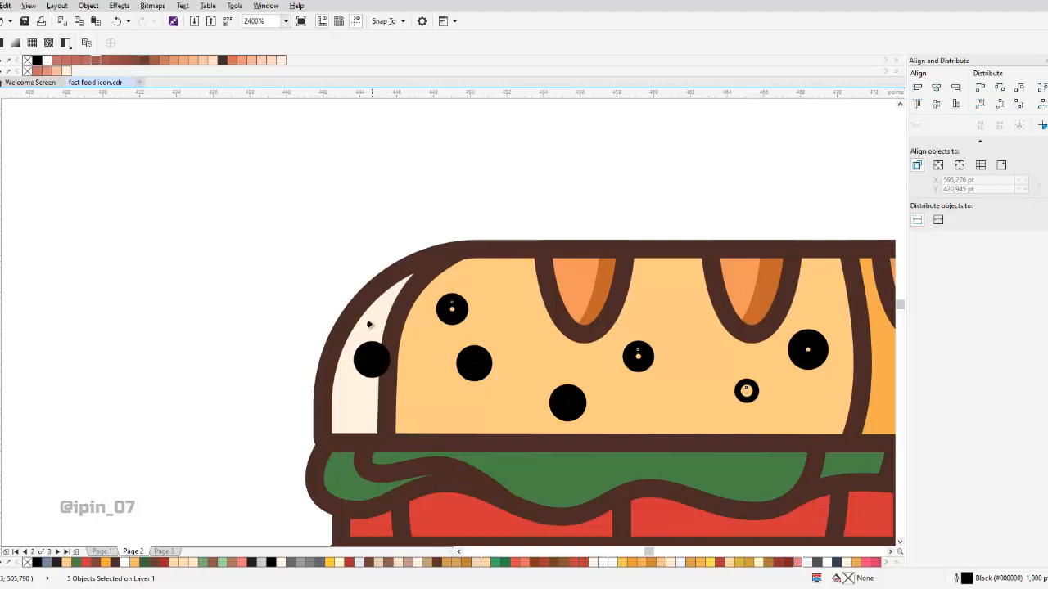
- Remove the outline from the five cream seeds by setting their outline width to None
key(space)
click(466, 43)
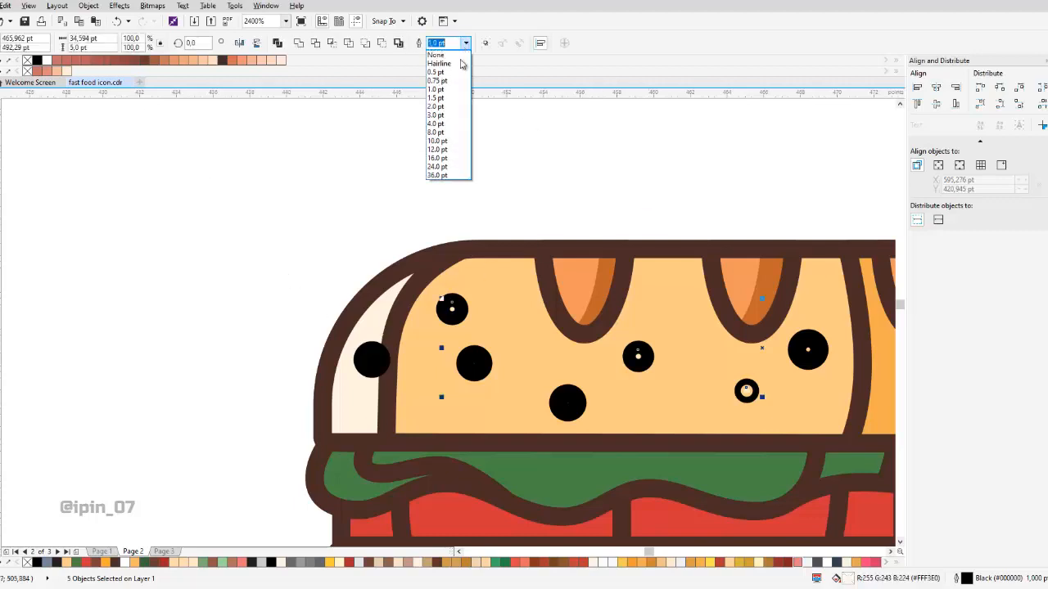
click(460, 55)
scroll(455, 308, down, 1)
- Select the six remaining black seeds on the top bun and fill them with the dark orange swatch colour
click(464, 334)
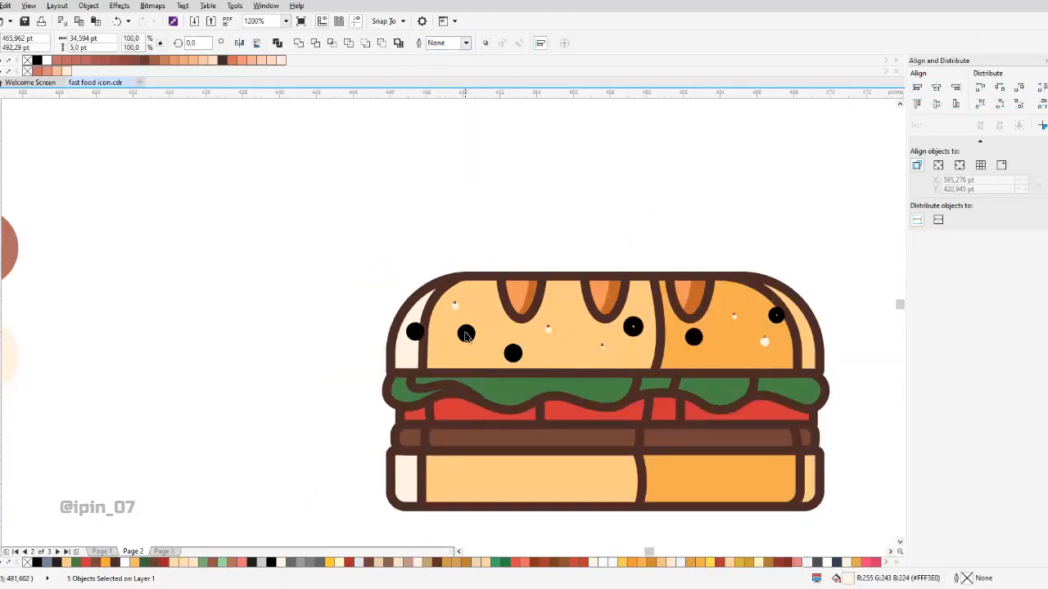
scroll(462, 335, up, 1)
shift+click(367, 331)
drag(624, 353, 377, 254)
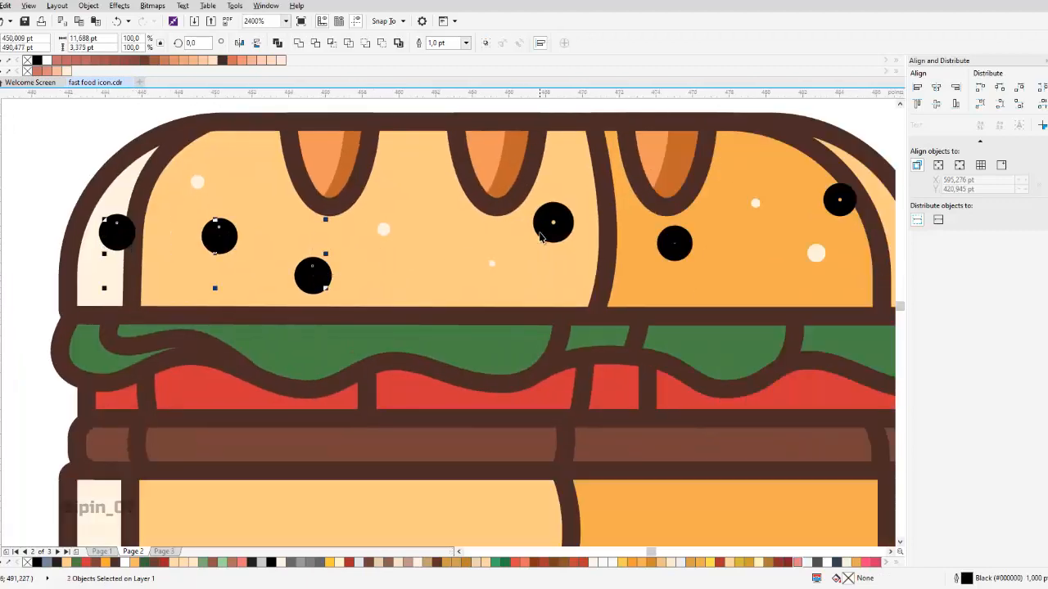
shift+click(836, 208)
scroll(578, 225, down, 3)
scroll(502, 238, up, 1)
key(g)
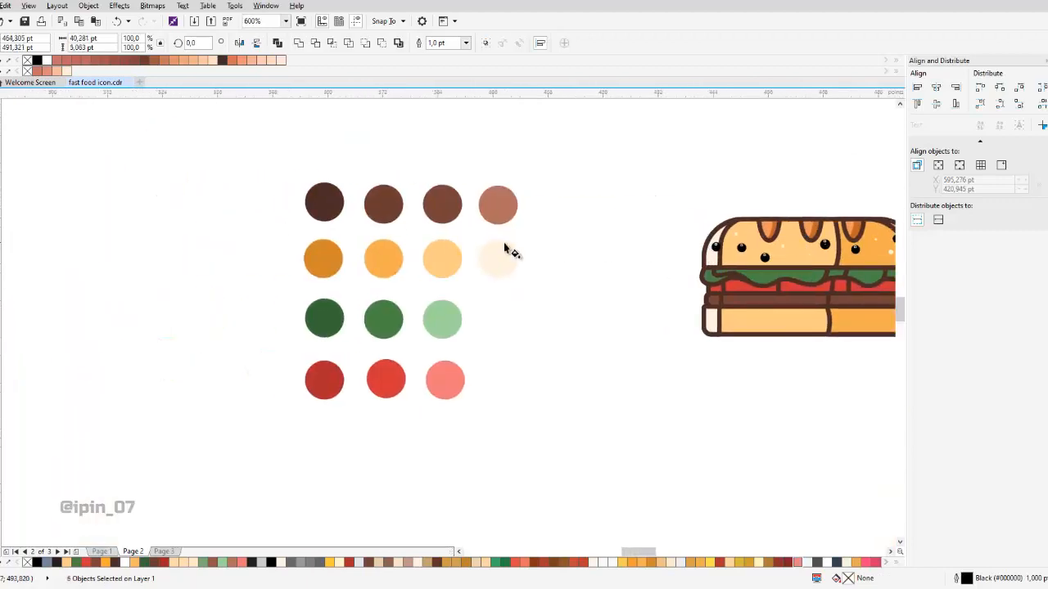
scroll(431, 244, up, 1)
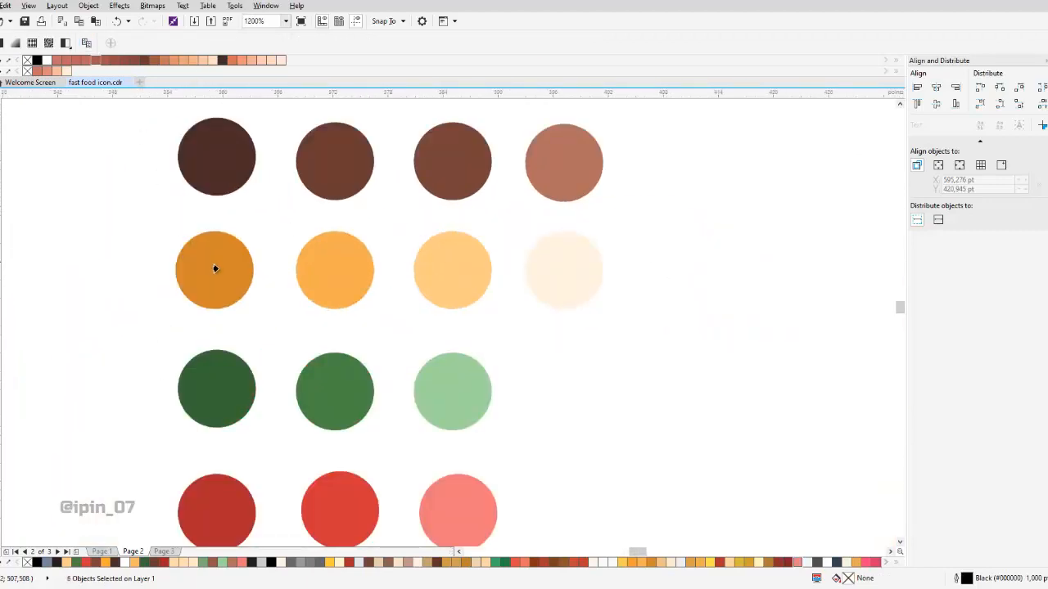
click(216, 268)
scroll(215, 268, down, 2)
drag(450, 266, 370, 277)
scroll(371, 277, up, 1)
- Set the outline width of the six dark orange seeds to None
key(space)
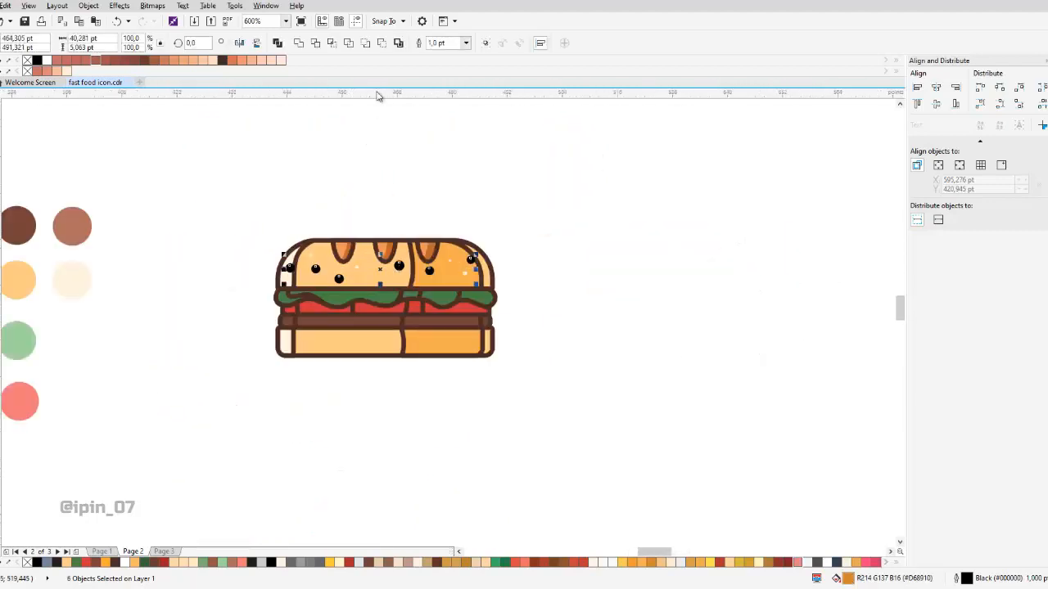
click(467, 45)
click(467, 45)
click(458, 59)
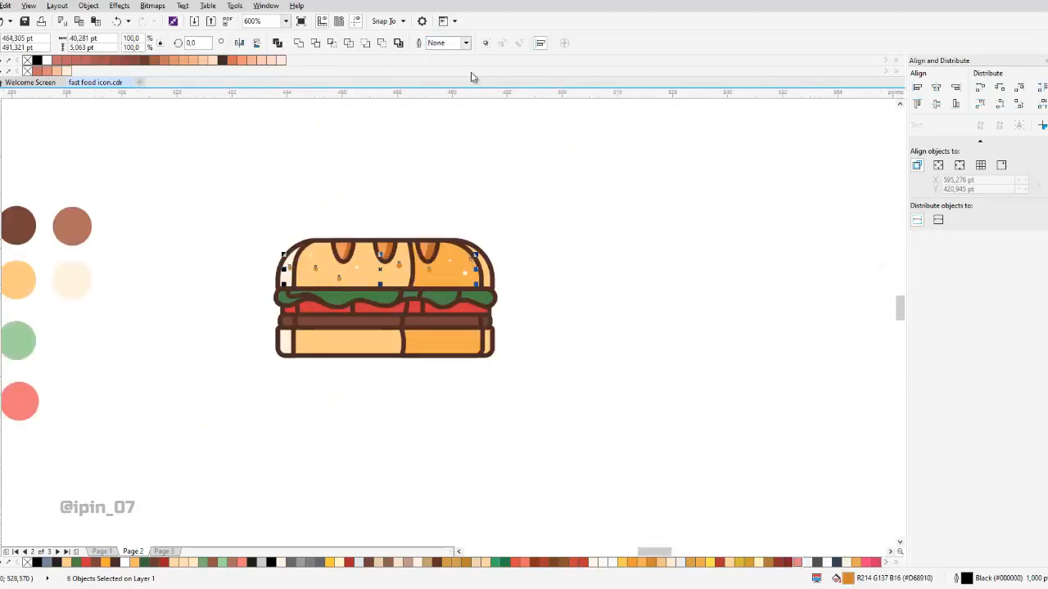
key(Escape)
- Sample the light green swatch and fill the left end highlight of the lettuce with it
scroll(330, 276, up, 2)
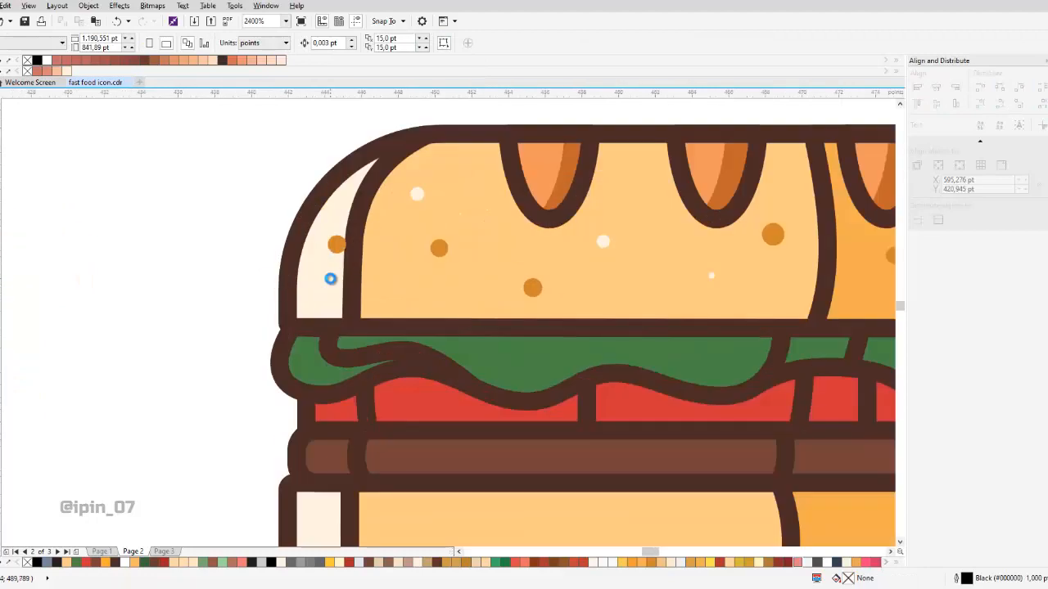
scroll(404, 265, down, 2)
scroll(436, 336, up, 2)
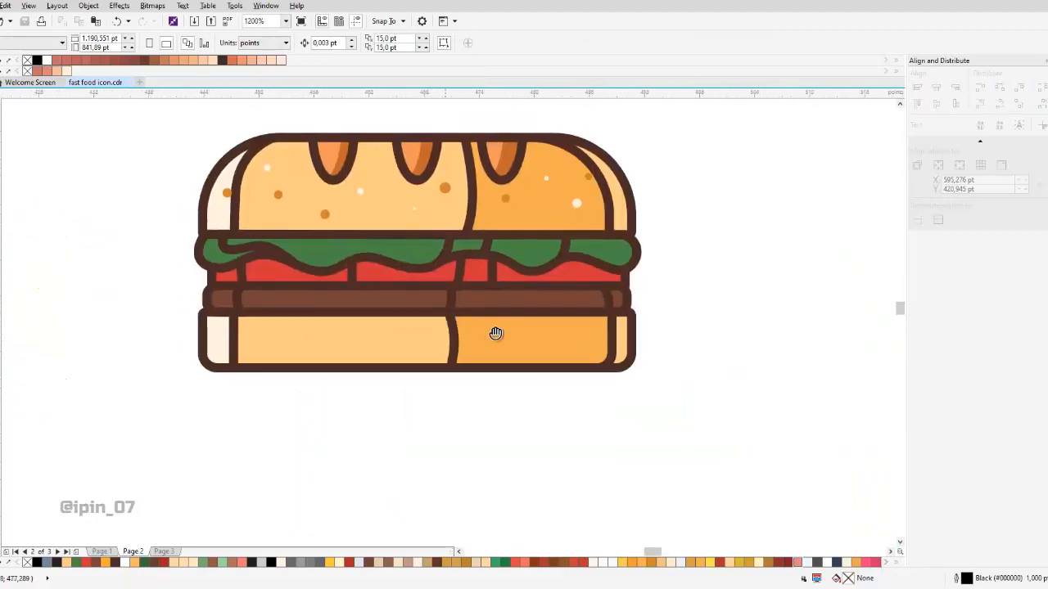
scroll(323, 304, left, 3)
key(i)
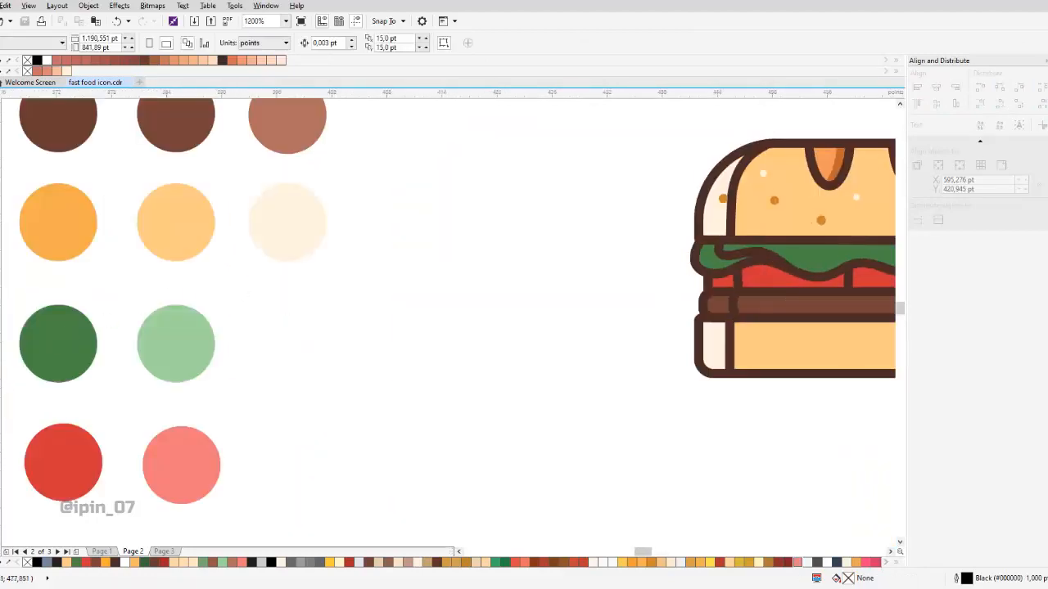
click(185, 337)
scroll(398, 304, up, 2)
click(458, 292)
scroll(459, 291, down, 6)
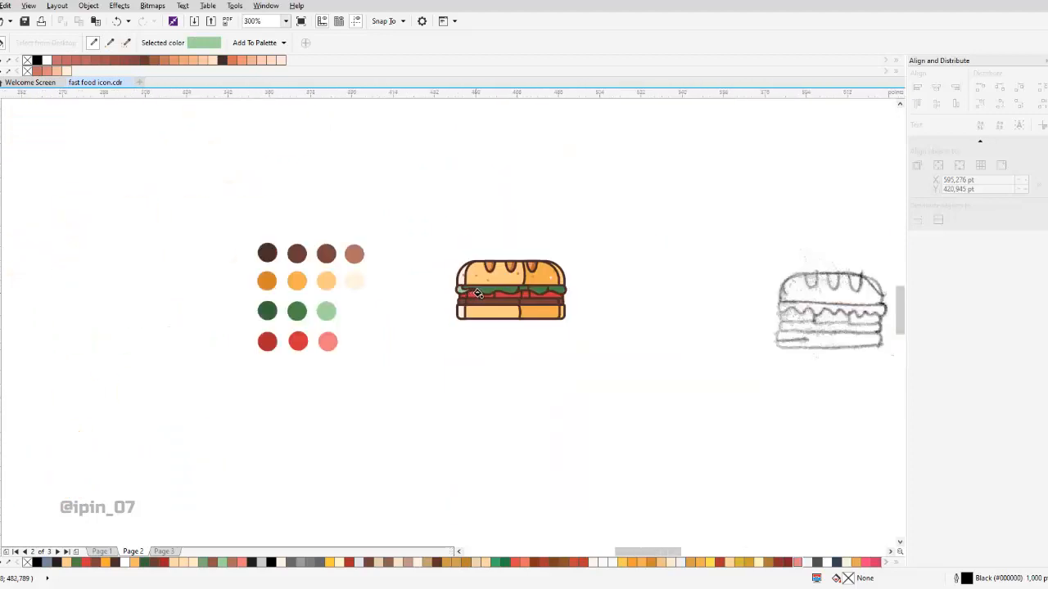
- Sample the dark green swatch and fill the lettuce's middle and right end shading pieces with it
click(275, 311)
scroll(445, 311, up, 6)
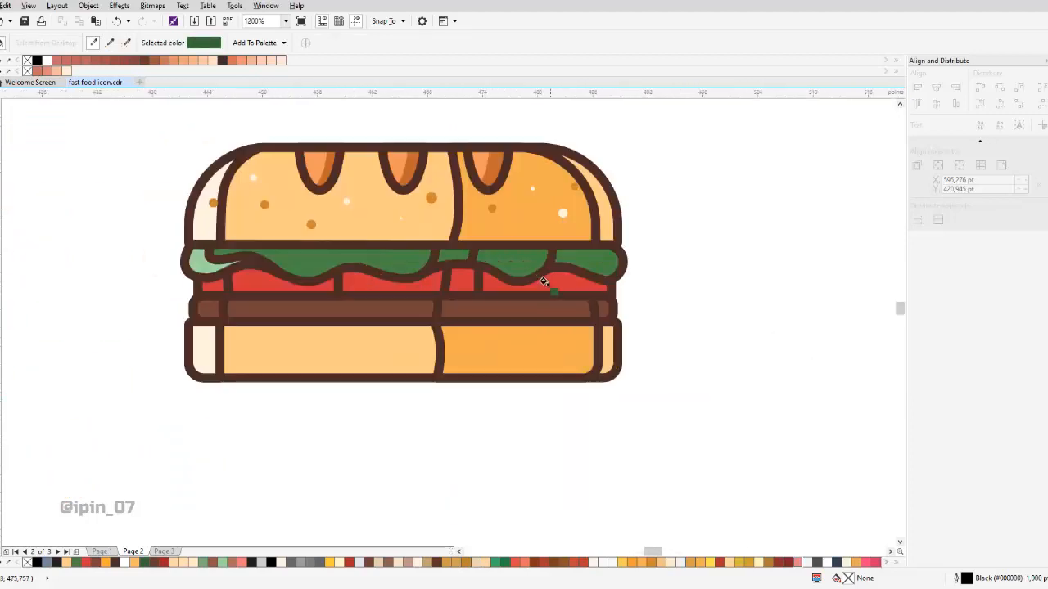
click(430, 254)
scroll(431, 254, down, 6)
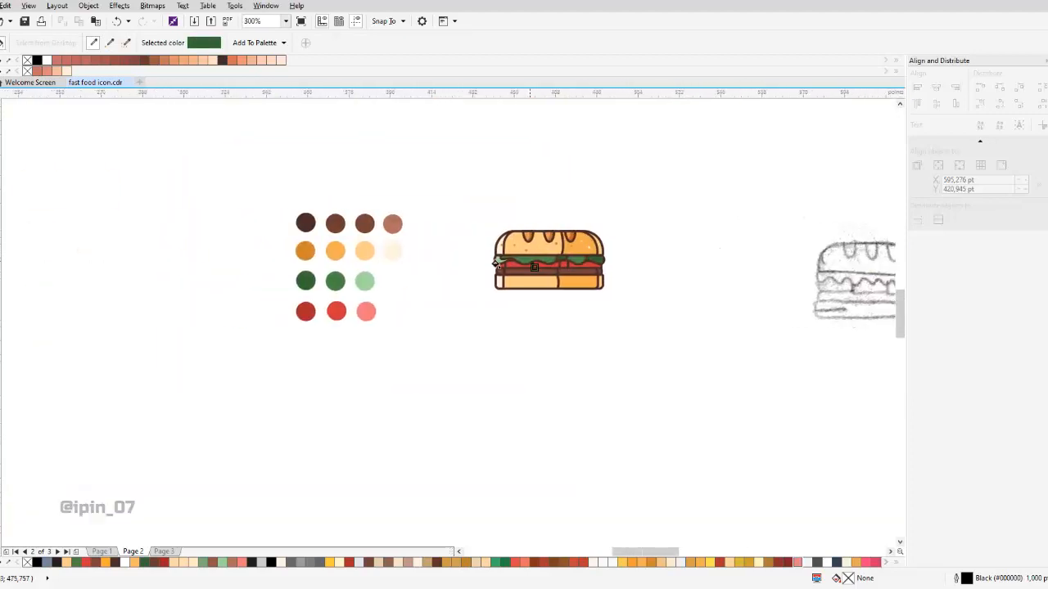
- Sample the lightest brown swatch and fill the left end highlight of the patty with it
scroll(366, 268, up, 2)
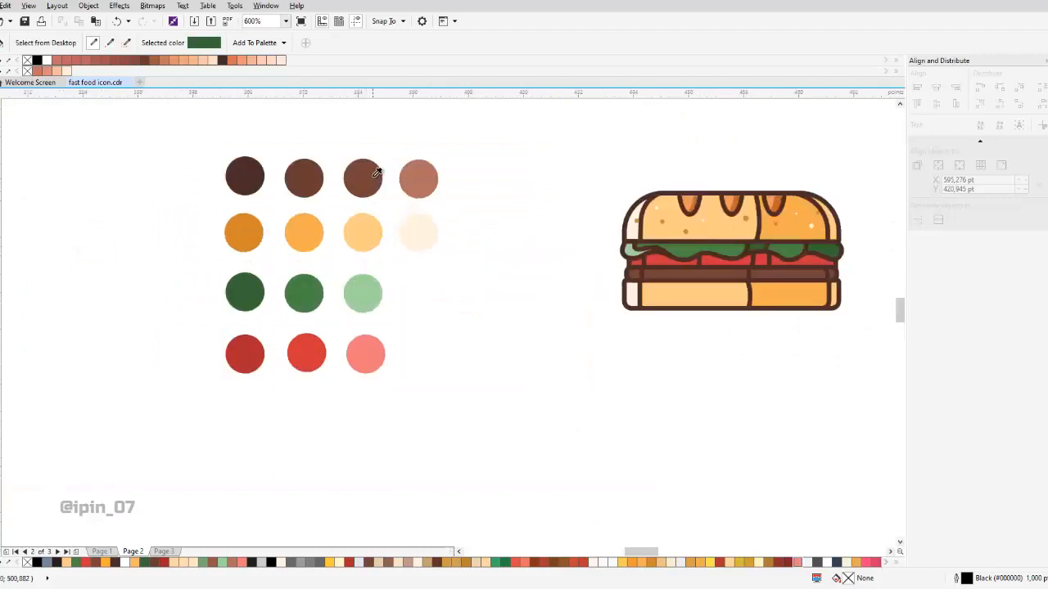
click(419, 176)
scroll(658, 276, up, 2)
drag(479, 196, 691, 345)
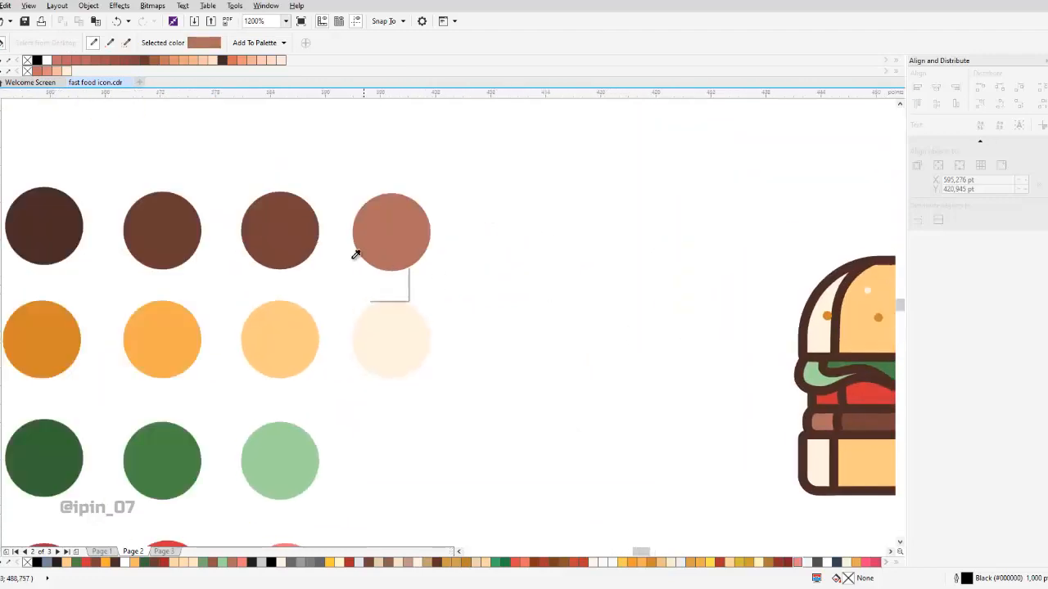
- Sample the second-darkest brown swatch and fill the right shading piece of the patty with it
click(181, 222)
scroll(196, 255, down, 1)
scroll(624, 340, up, 1)
click(624, 344)
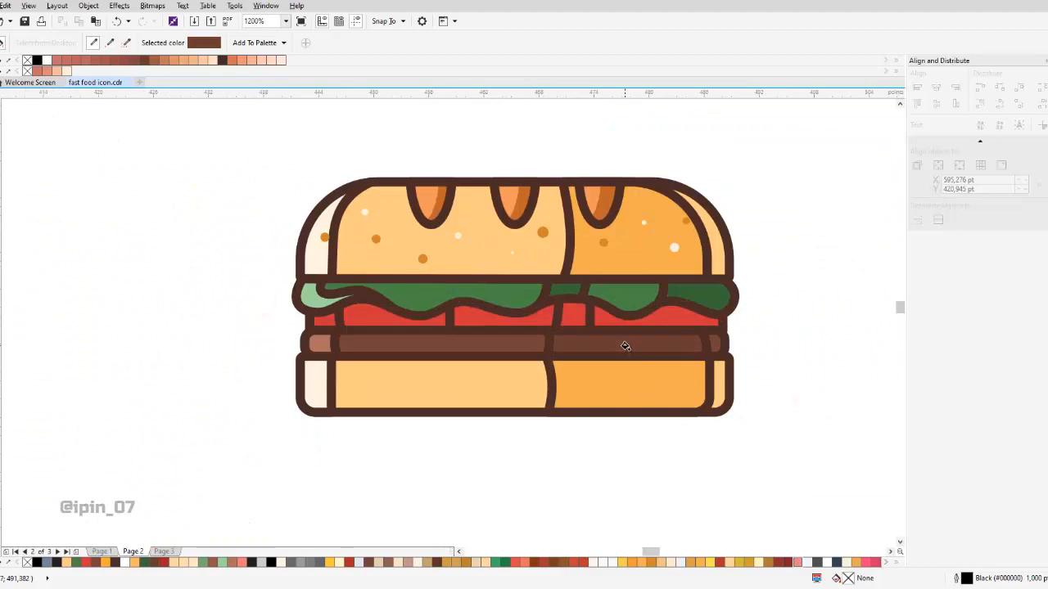
scroll(592, 339, down, 1)
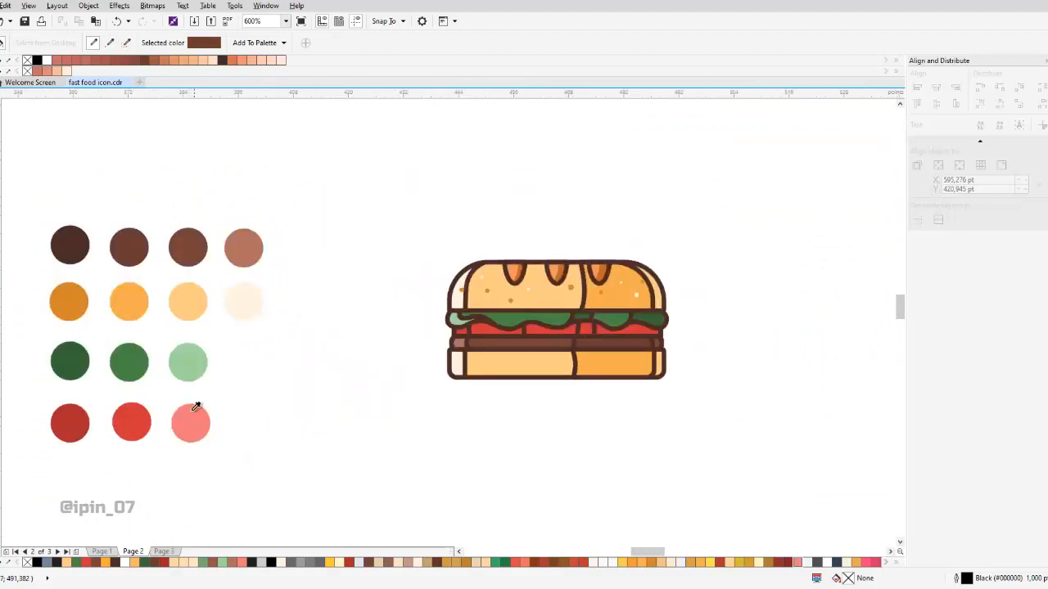
- Sample the dark red swatch and fill the right shading pieces of the tomato layer with it
click(82, 423)
scroll(612, 324, up, 2)
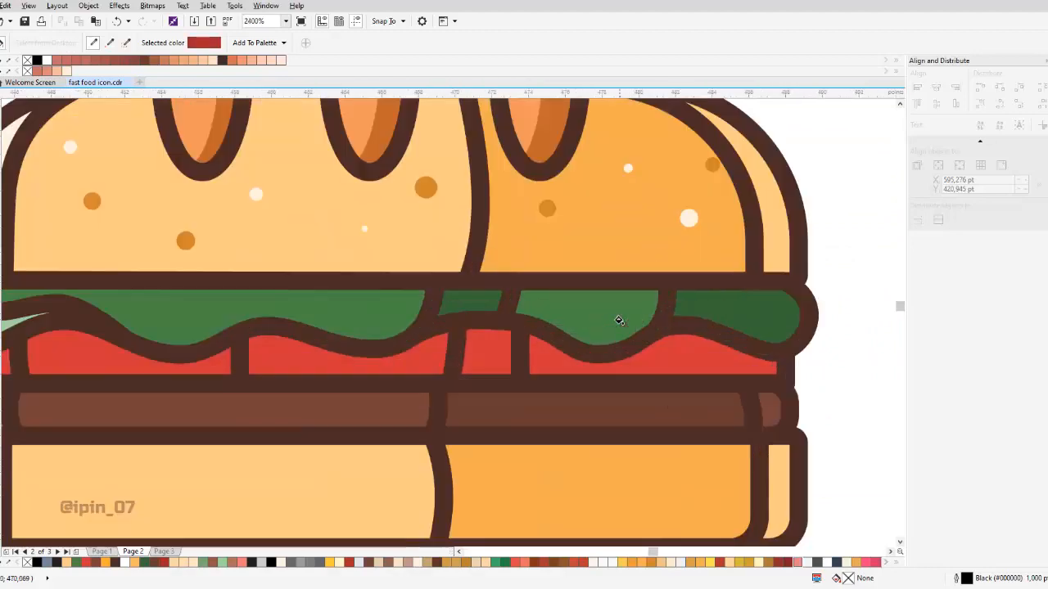
click(681, 350)
click(496, 352)
scroll(365, 348, down, 2)
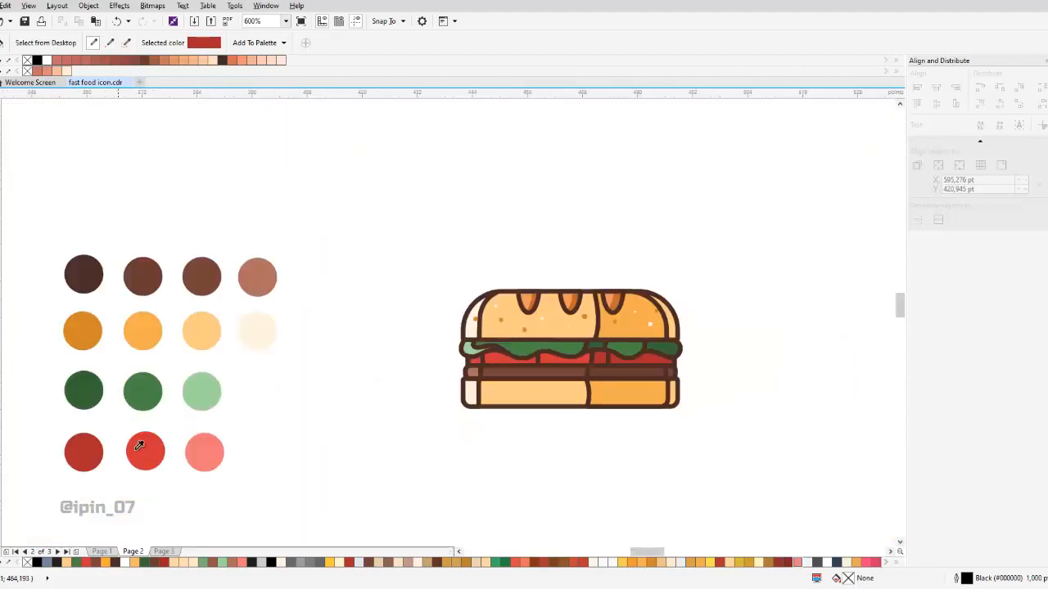
- Sample the light pink-red swatch and fill the left end highlight of the tomato layer with it
click(204, 452)
scroll(470, 356, up, 3)
click(475, 352)
scroll(472, 365, down, 1)
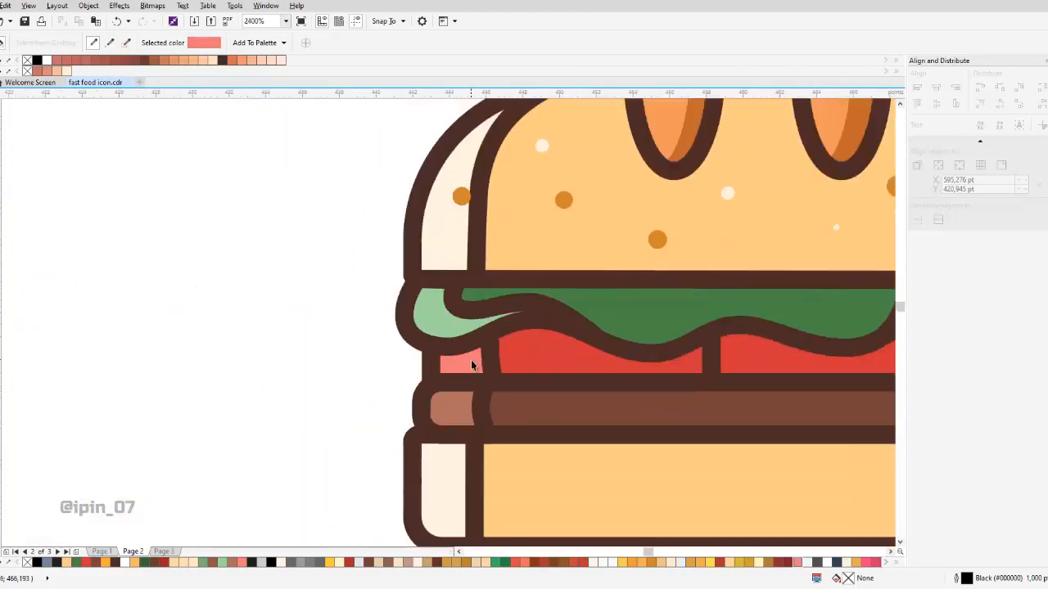
- Select the five left highlight pieces of the buns, lettuce, tomato and patty and set their outline width to None
key(space)
click(470, 362)
shift+click(450, 318)
shift+click(466, 402)
drag(466, 401, 385, 273)
shift+click(393, 333)
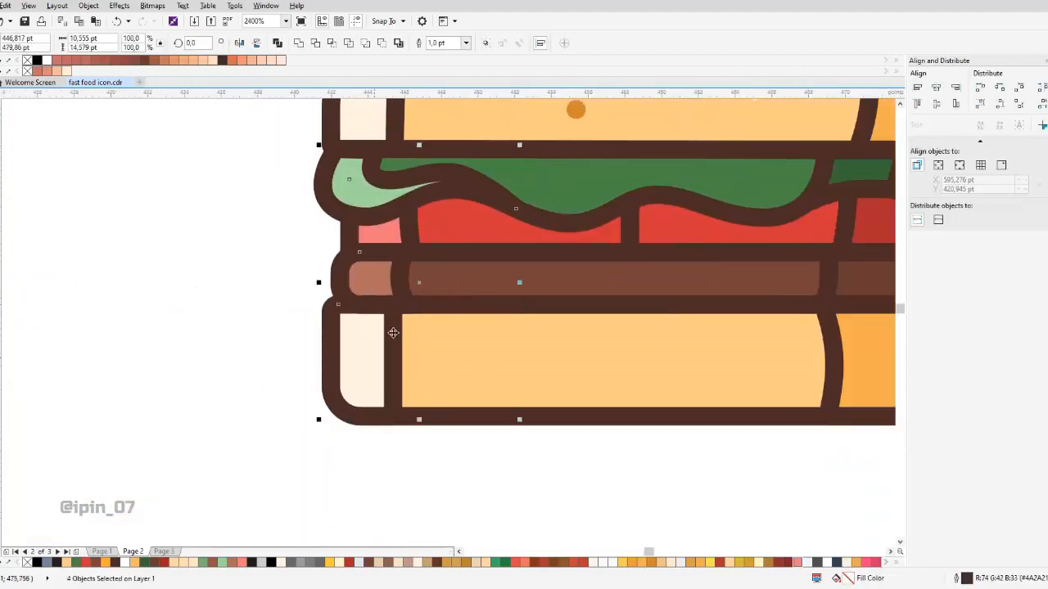
scroll(393, 333, down, 1)
click(466, 42)
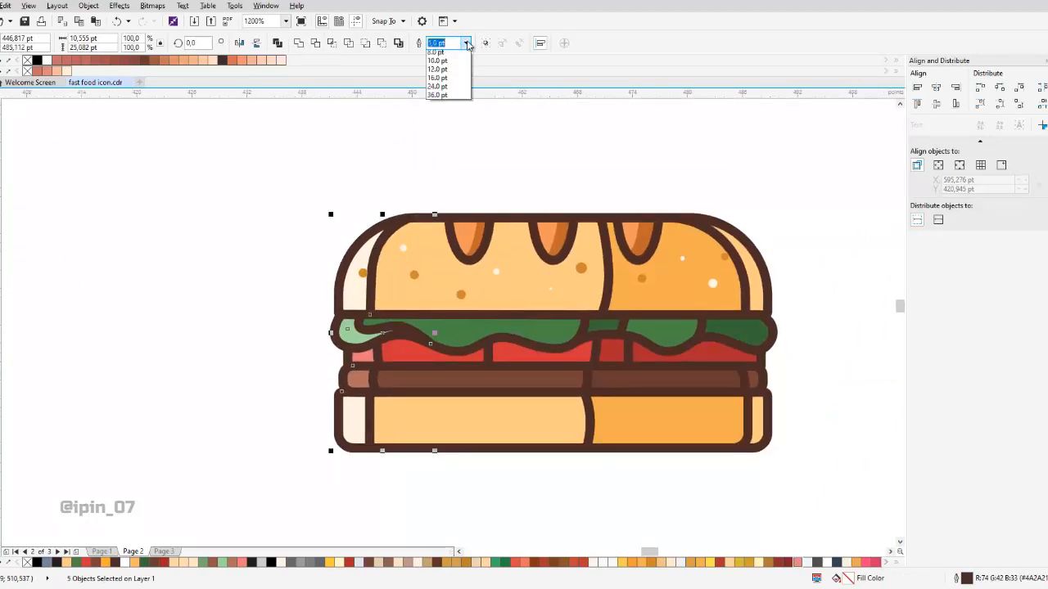
click(443, 52)
click(736, 185)
- Select the right shading pieces of the buns, lettuce, tomato and patty and set their outline width to None
click(725, 291)
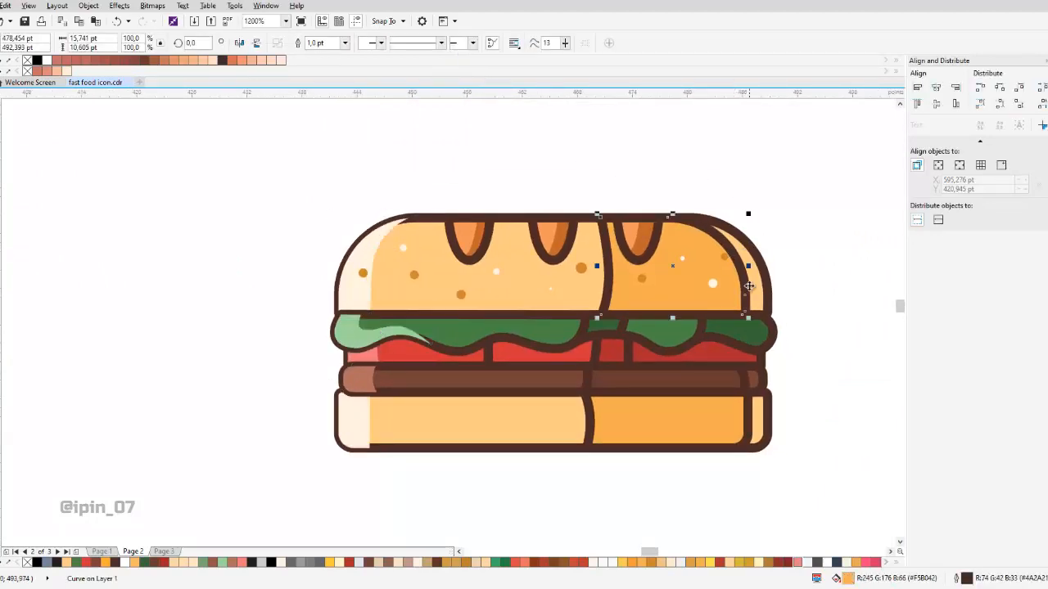
drag(725, 300, 662, 226)
shift+click(637, 343)
shift+click(643, 312)
scroll(587, 297, up, 1)
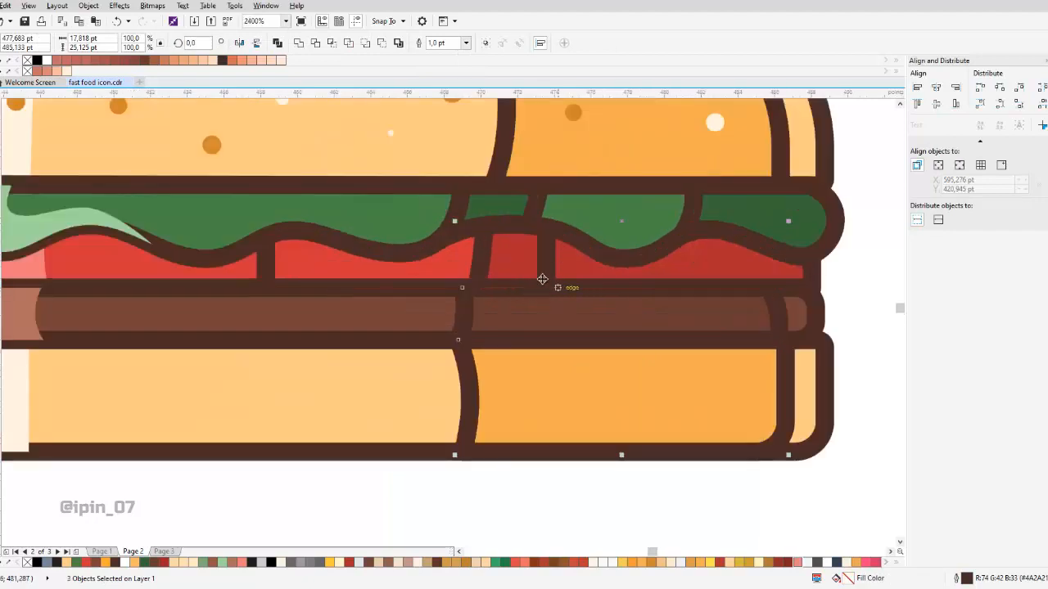
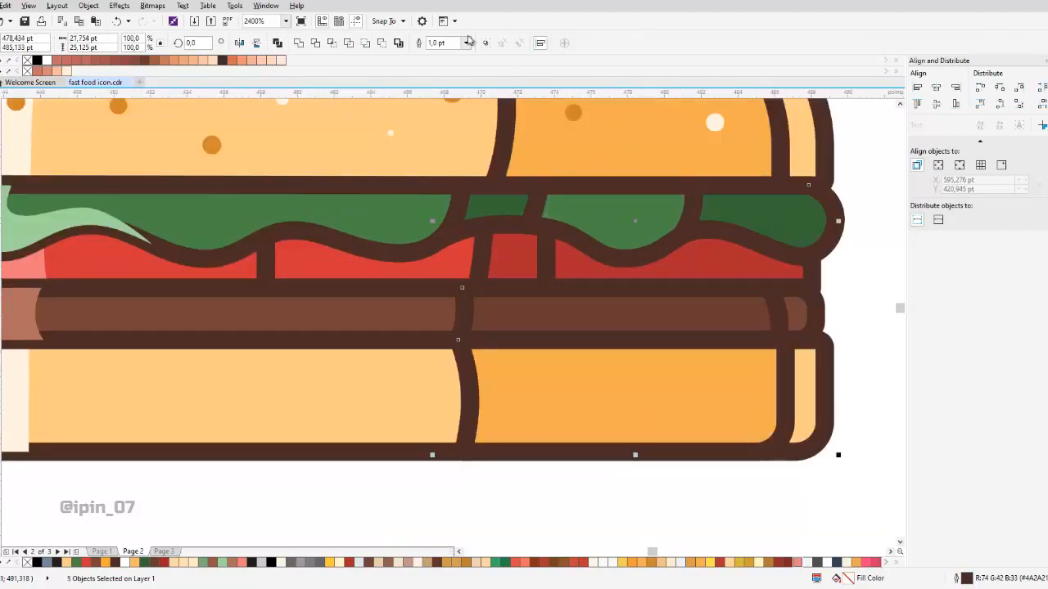
click(466, 43)
click(442, 52)
scroll(555, 292, down, 2)
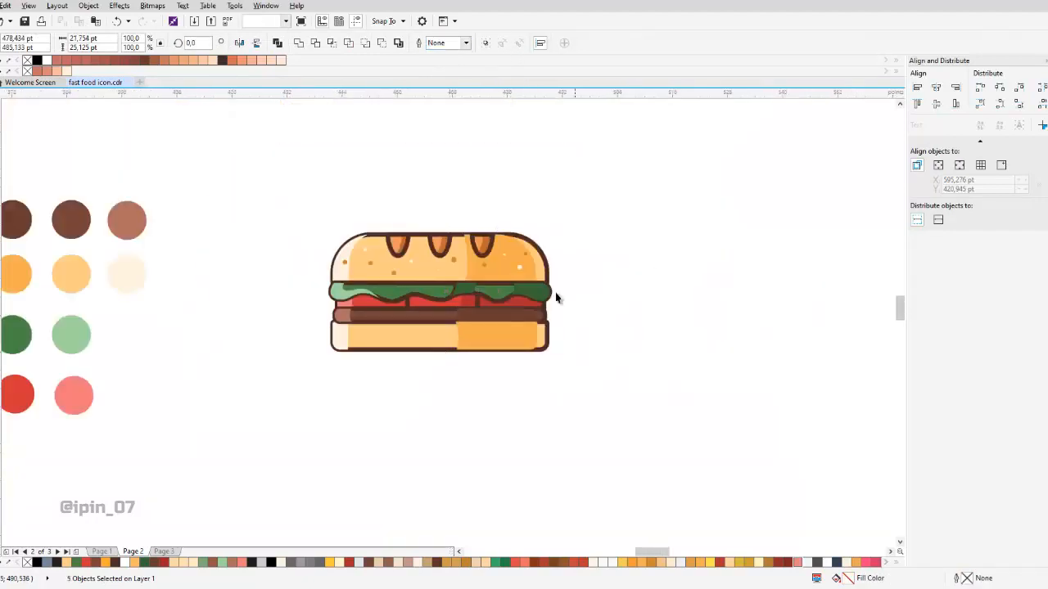
click(555, 292)
- Select the top bun and convert its outline to an object
scroll(428, 250, up, 1)
click(424, 265)
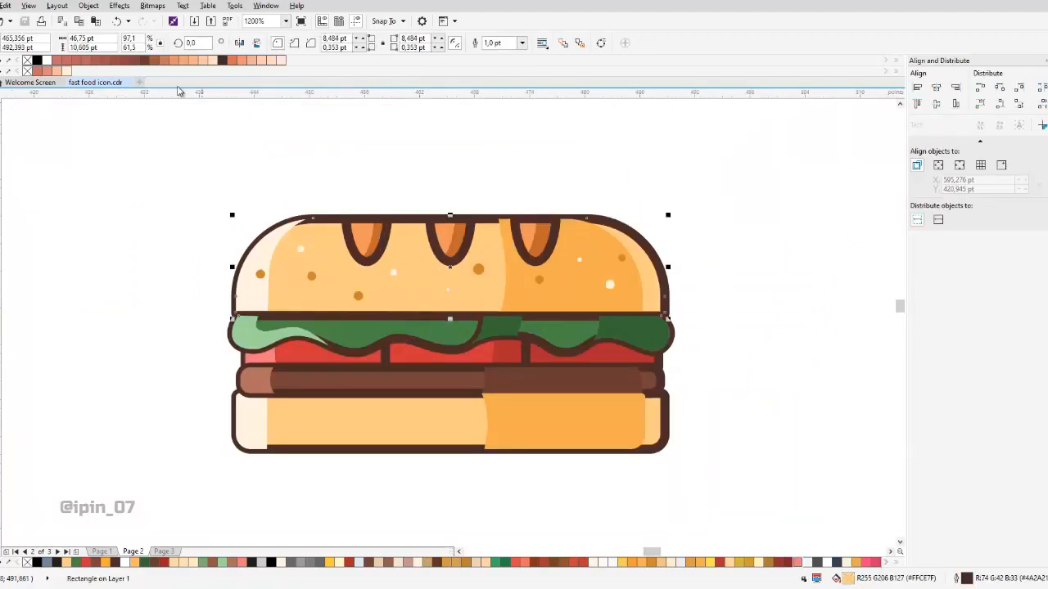
click(117, 6)
mouse_move(89, 6)
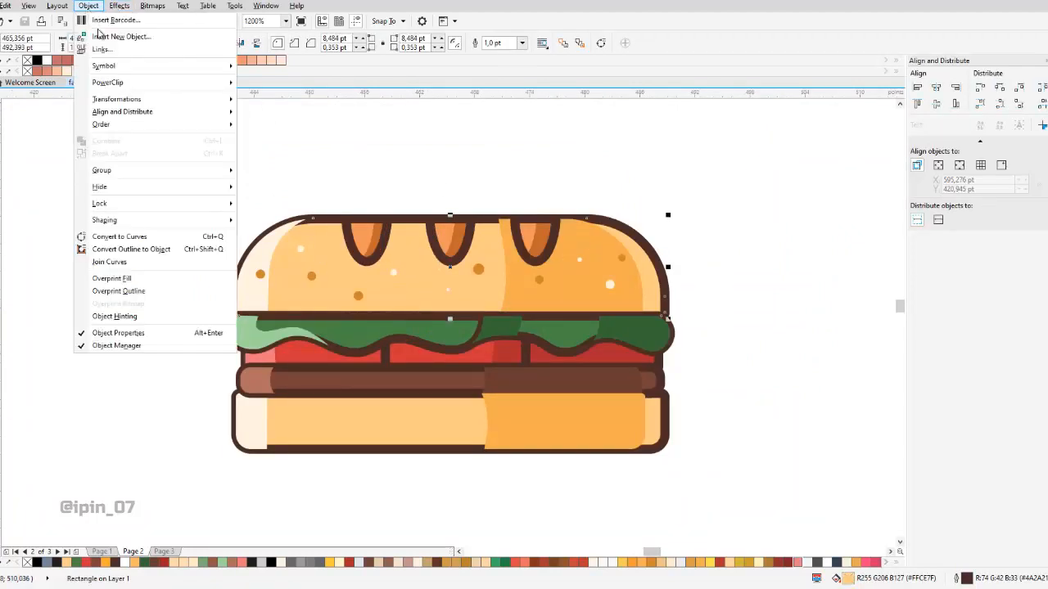
click(159, 249)
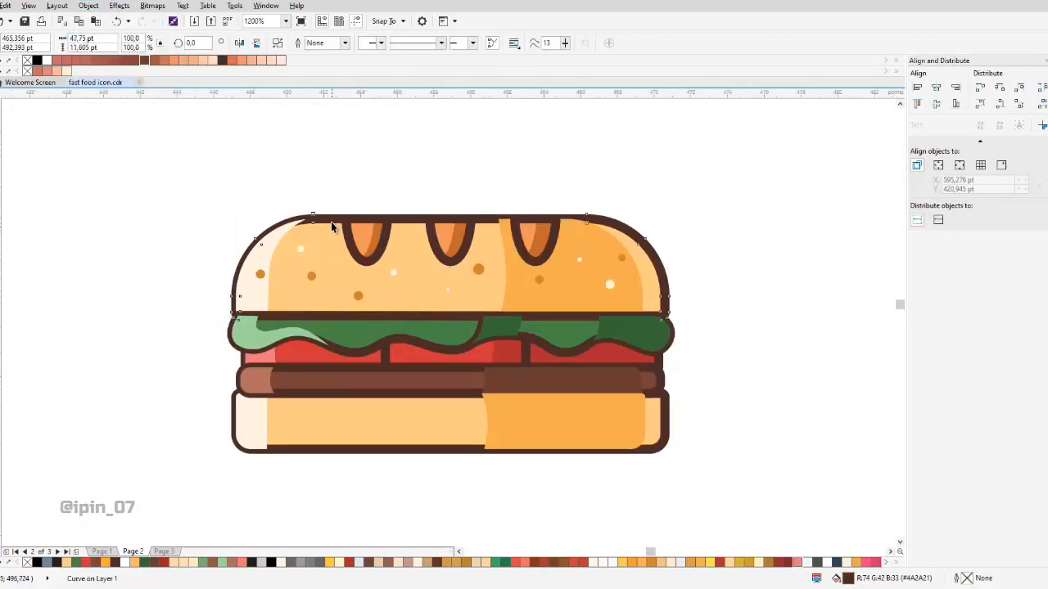
- Order the top bun's outline object in front of the bun's right orange shading piece
scroll(331, 221, up, 1)
right_click(285, 215)
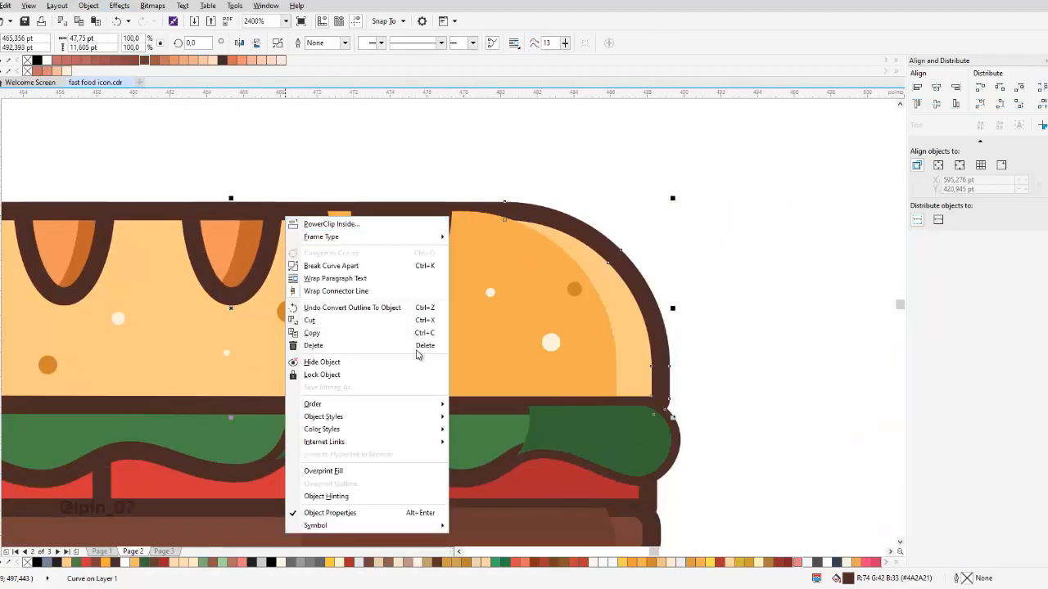
mouse_move(438, 404)
click(508, 489)
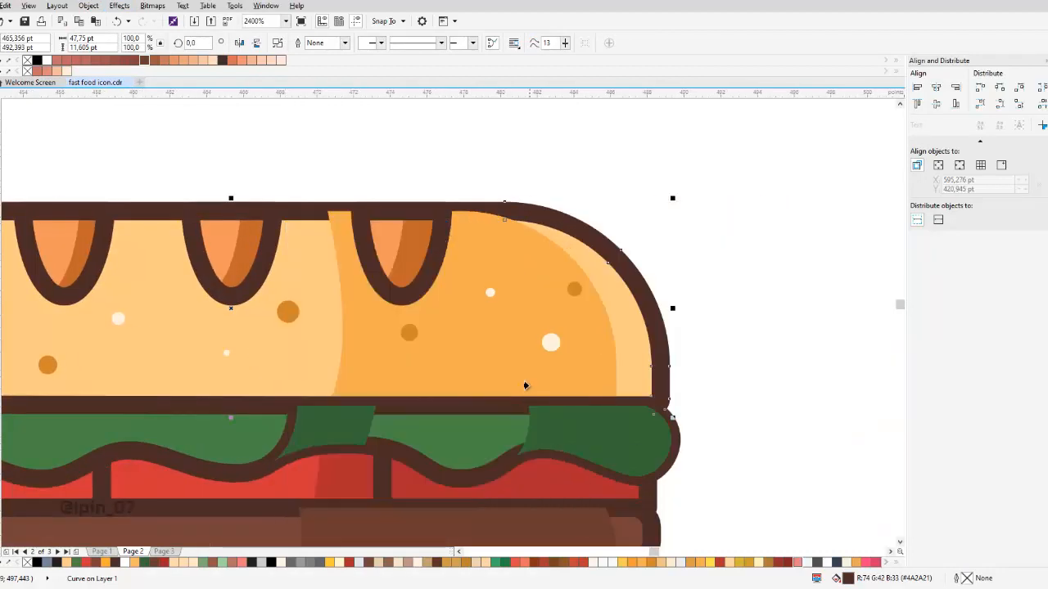
click(518, 372)
scroll(493, 319, down, 2)
click(478, 286)
- Bring the top bun's outline object to the front of the layer, above the cream highlight
scroll(372, 319, up, 2)
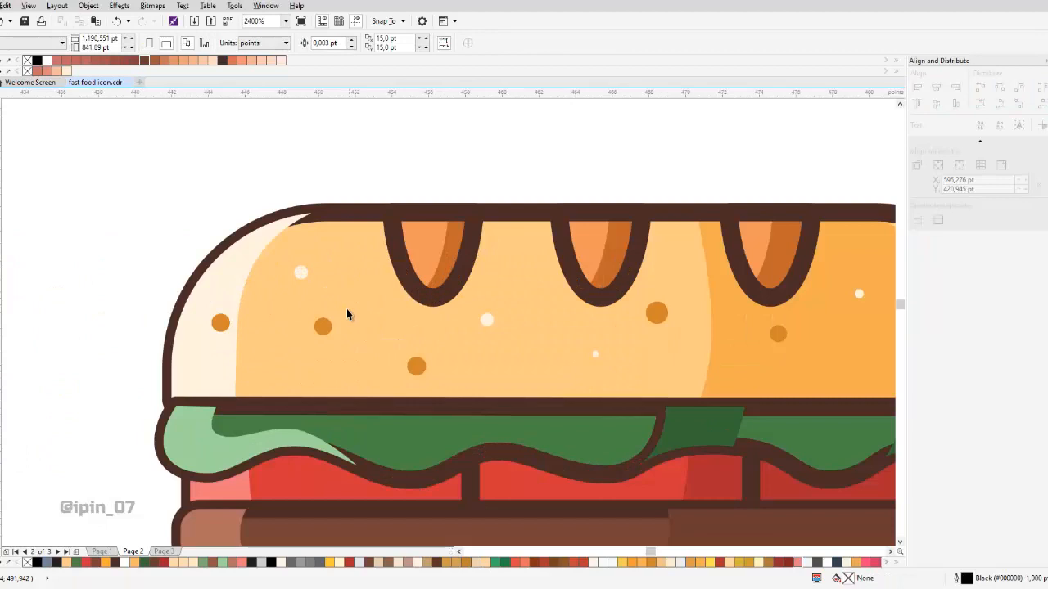
click(328, 216)
key(shift+Page_Up)
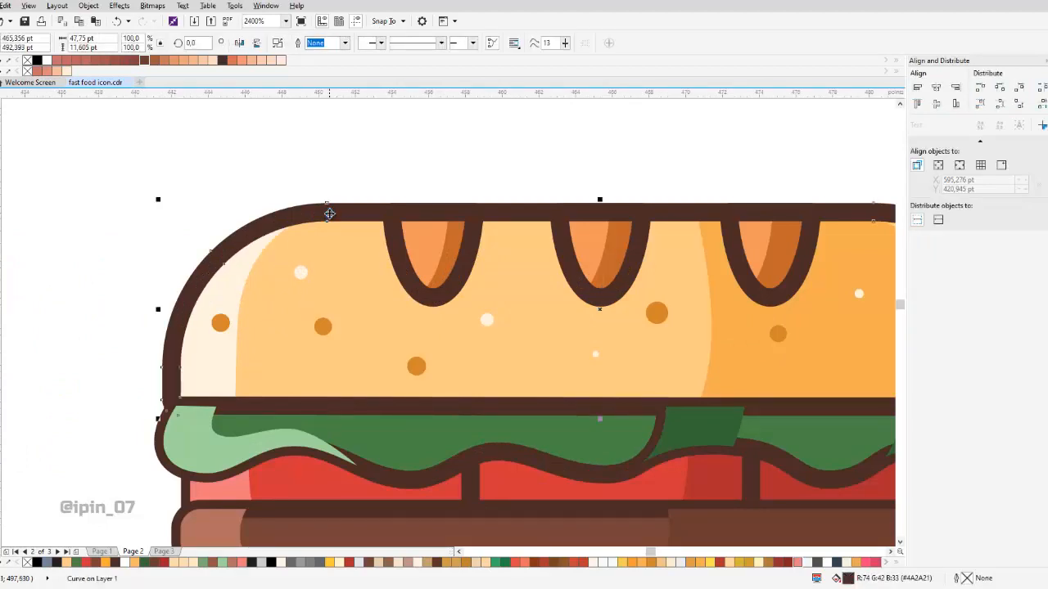
scroll(329, 215, down, 2)
click(409, 171)
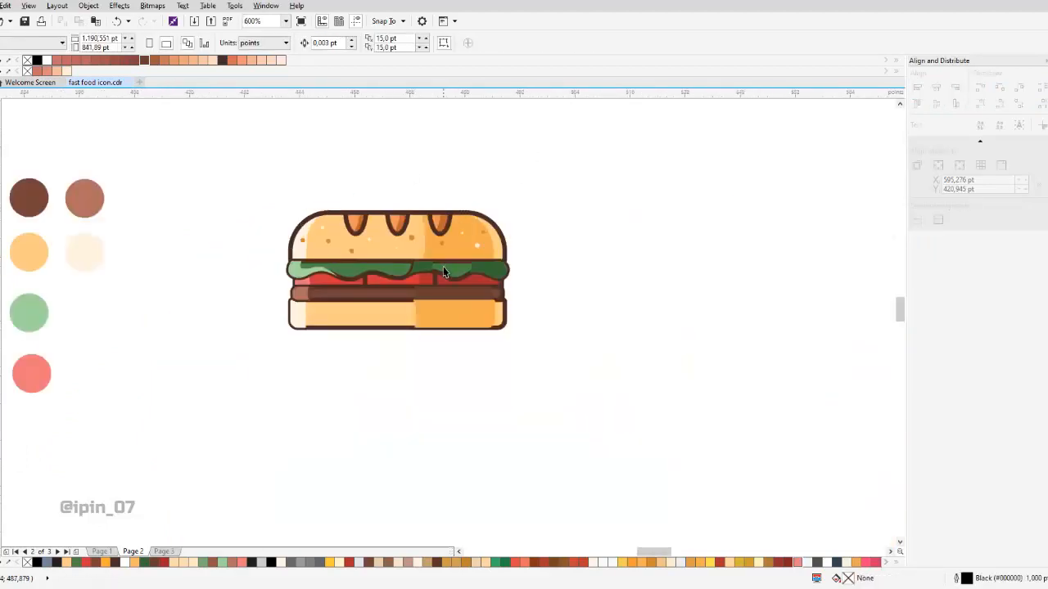
- Try to convert the outlines of both lettuce pieces to objects
scroll(362, 267, up, 2)
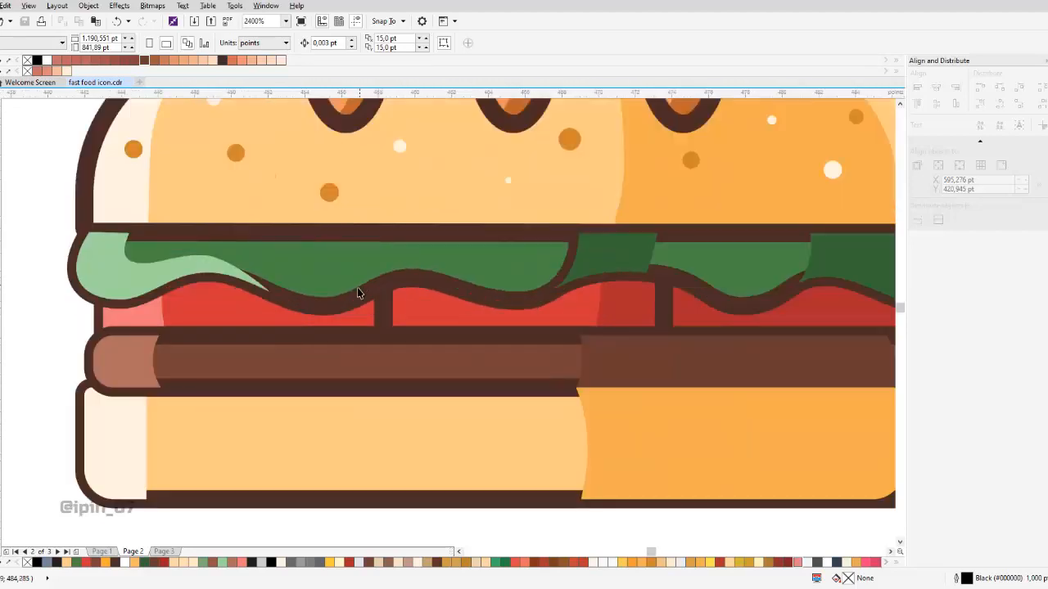
drag(357, 293, 481, 300)
shift+click(695, 293)
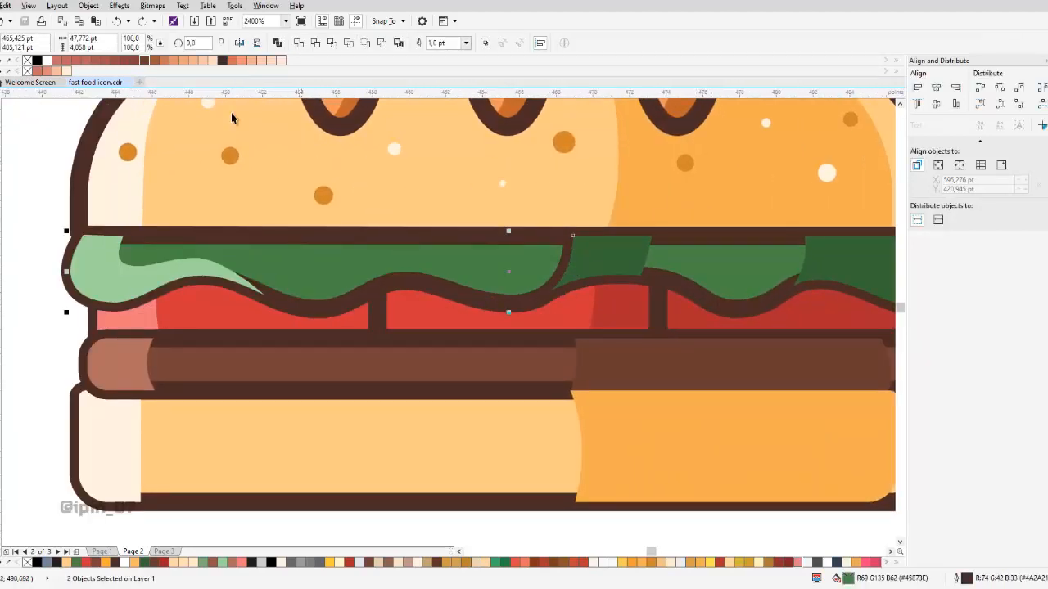
click(119, 7)
mouse_move(89, 6)
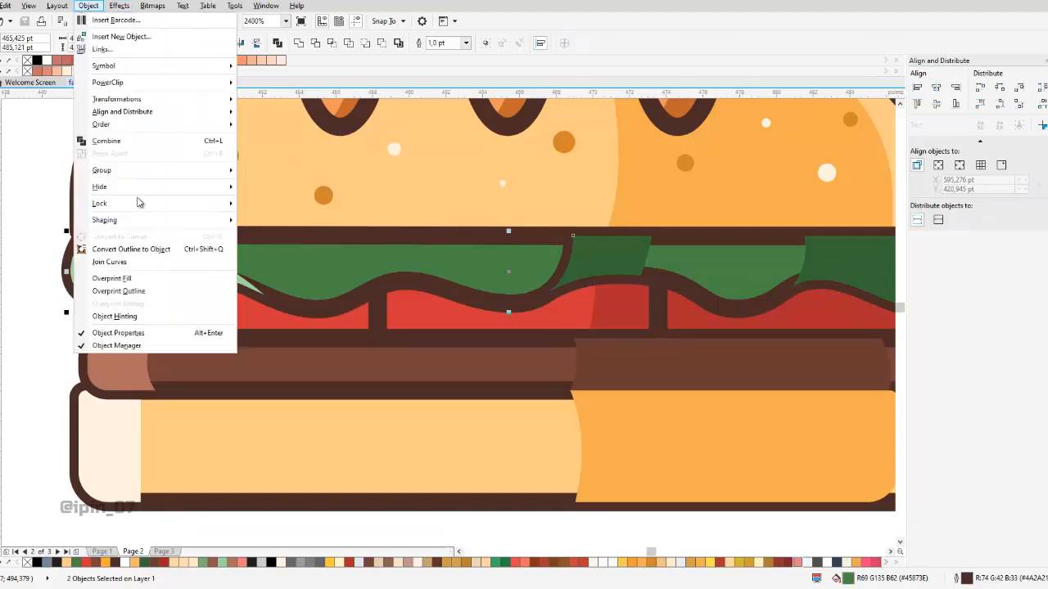
click(140, 248)
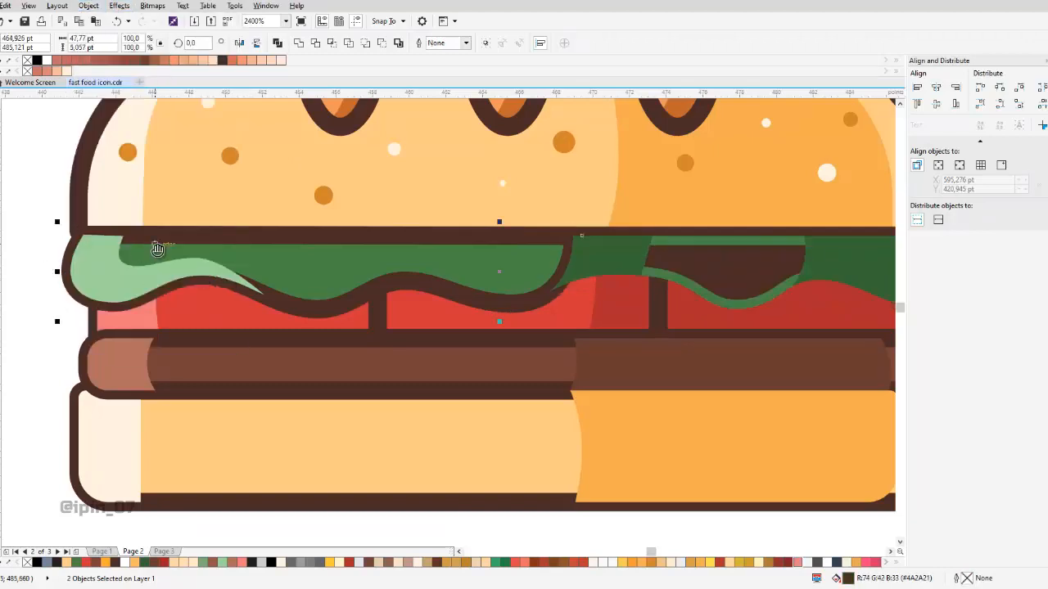
scroll(360, 262, down, 3)
scroll(435, 262, up, 2)
scroll(436, 262, up, 1)
- Close the right lettuce piece's curve at its lower-left end node
click(702, 222)
double_click(496, 278)
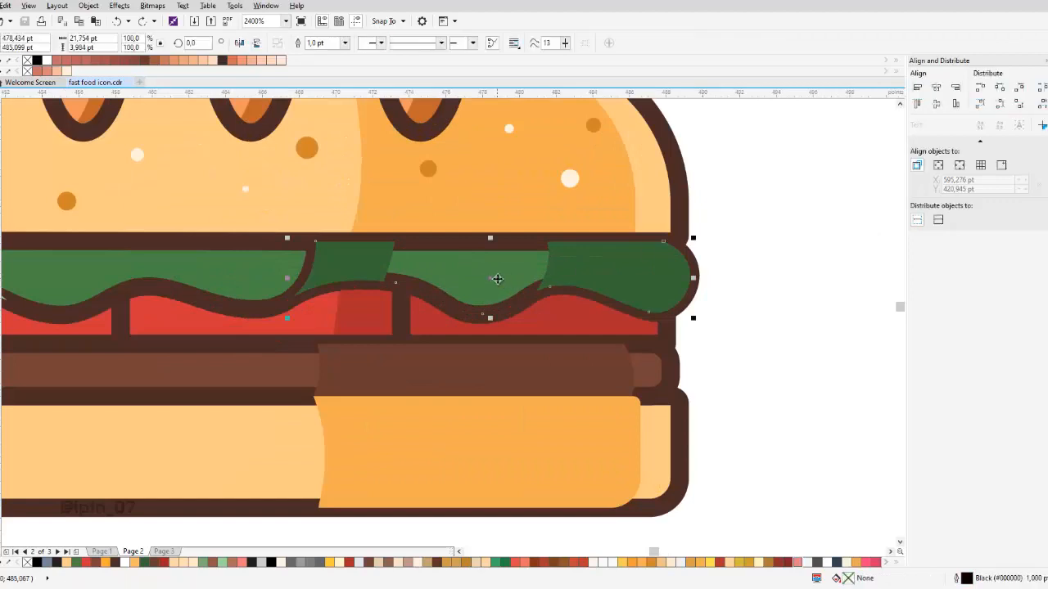
scroll(293, 288, up, 2)
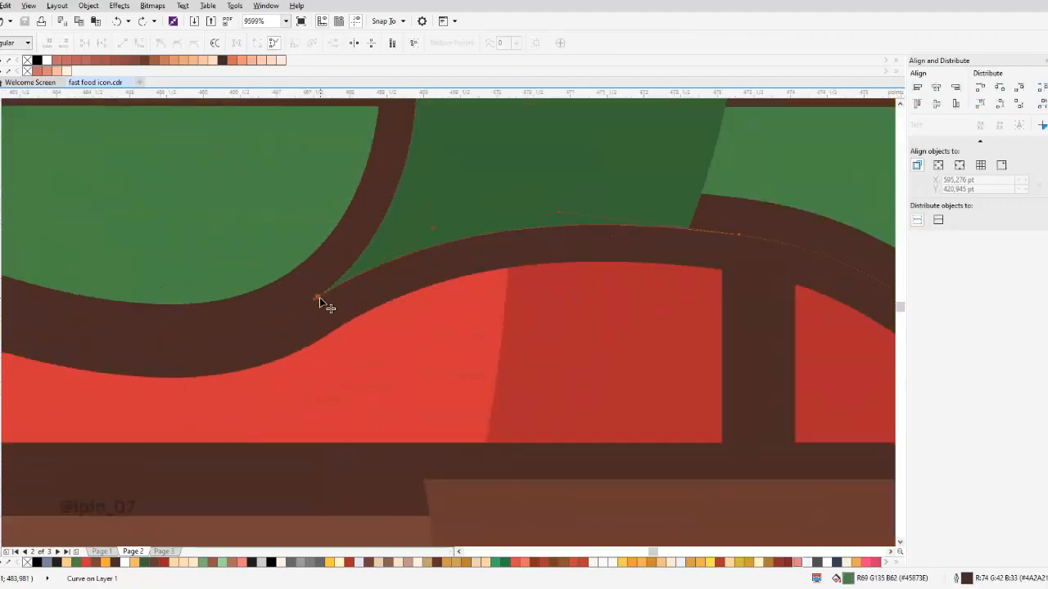
scroll(317, 303, down, 5)
scroll(339, 287, up, 2)
key(space)
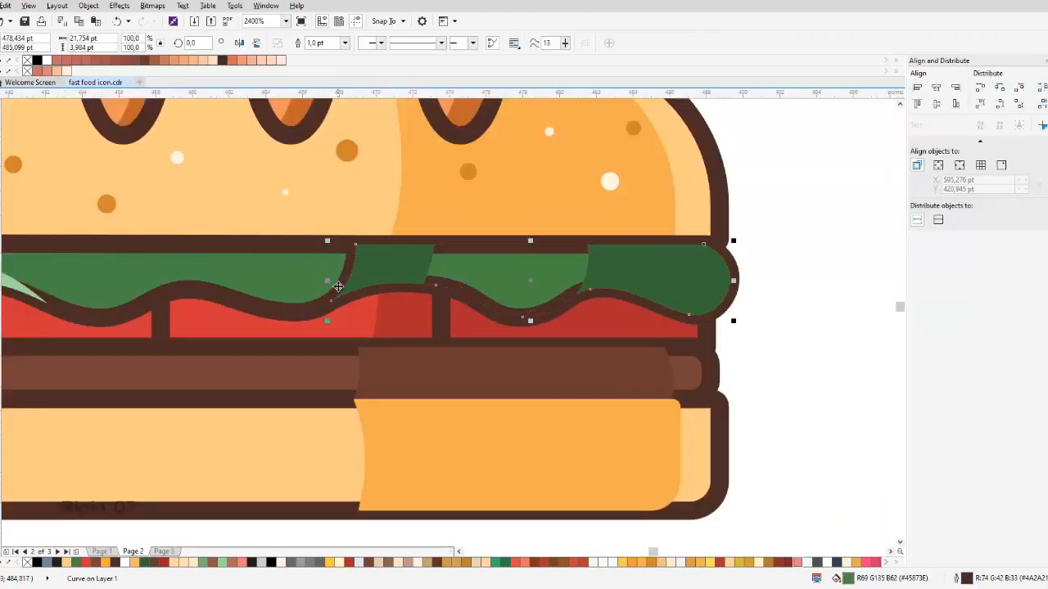
- Select both lettuce pieces and convert their outlines to objects
shift+click(228, 284)
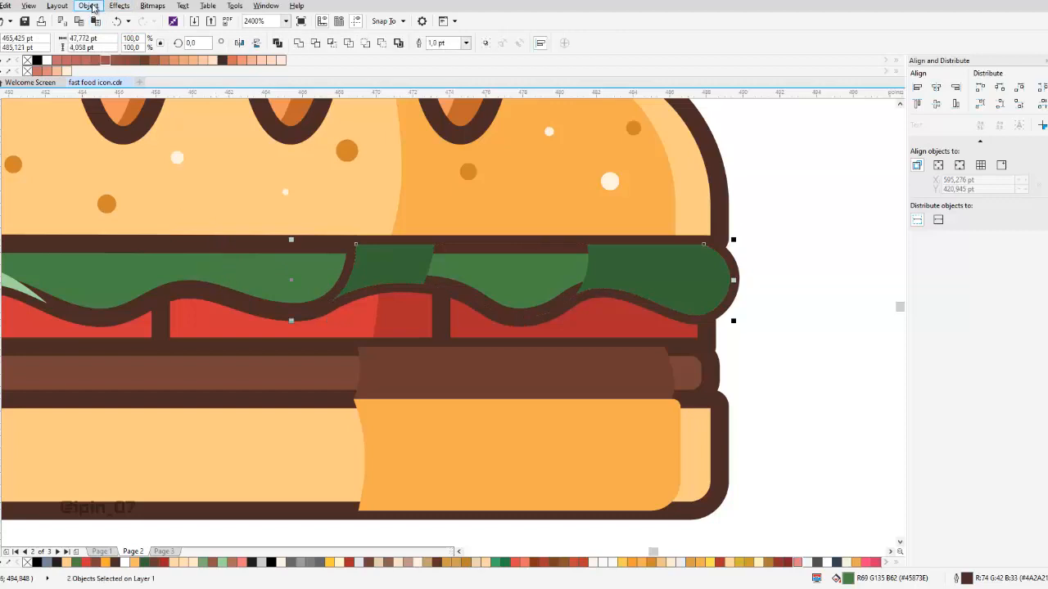
click(92, 8)
click(119, 243)
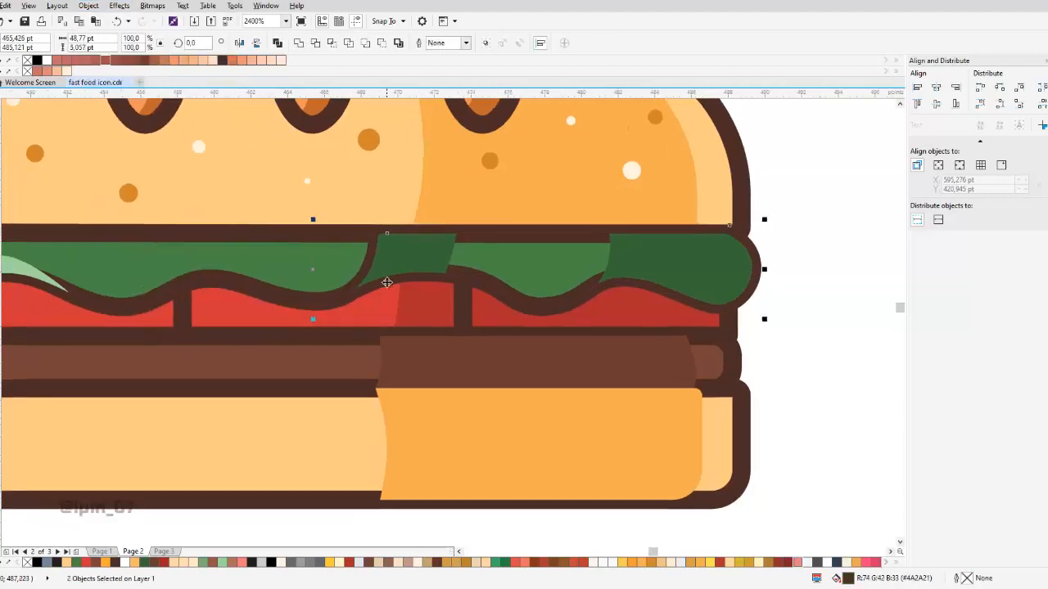
- Order both lettuce outline objects in front of the light green highlight at the lettuce's left end
right_click(483, 279)
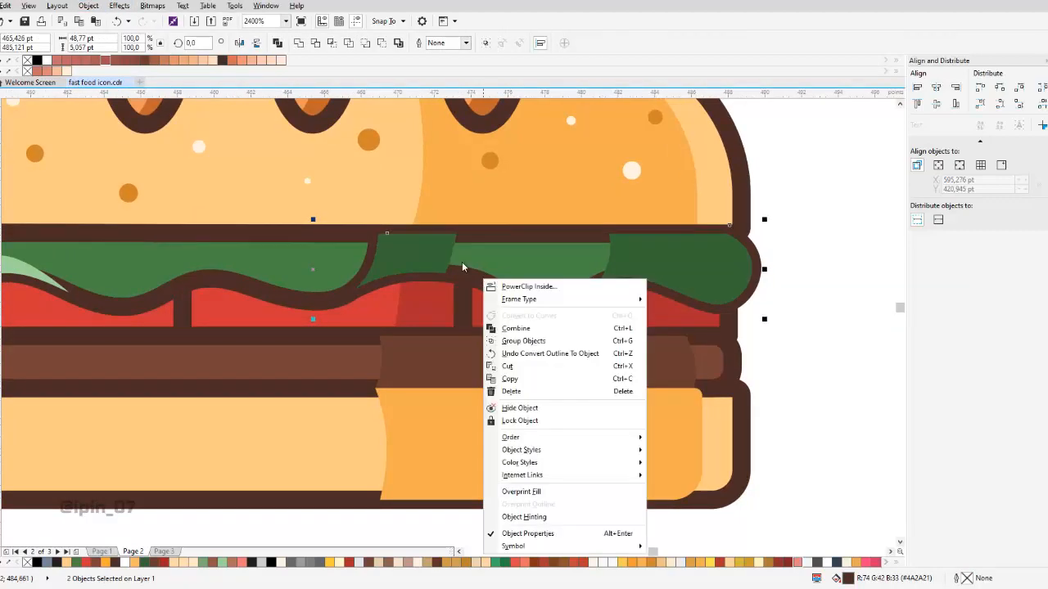
mouse_move(590, 439)
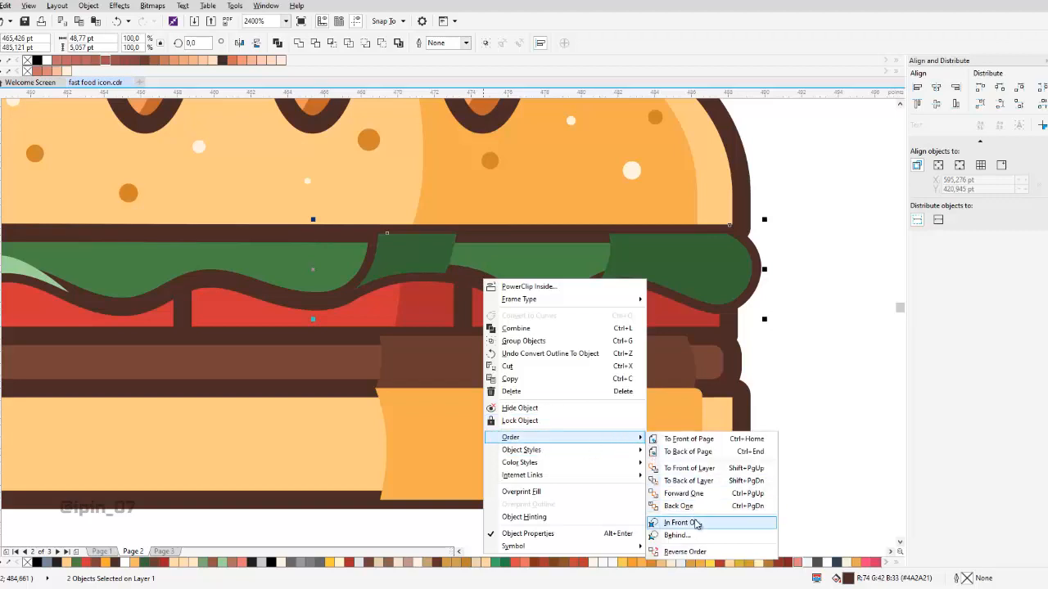
click(686, 522)
click(28, 270)
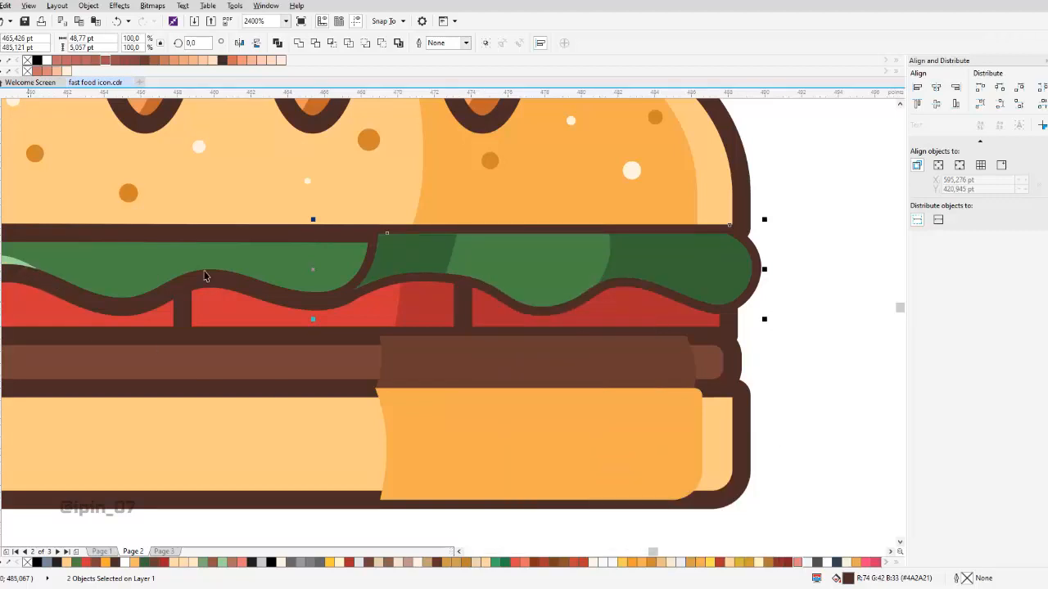
scroll(473, 270, down, 3)
- Order the right lettuce piece's outline object in front of its dark green end shading
scroll(655, 278, up, 4)
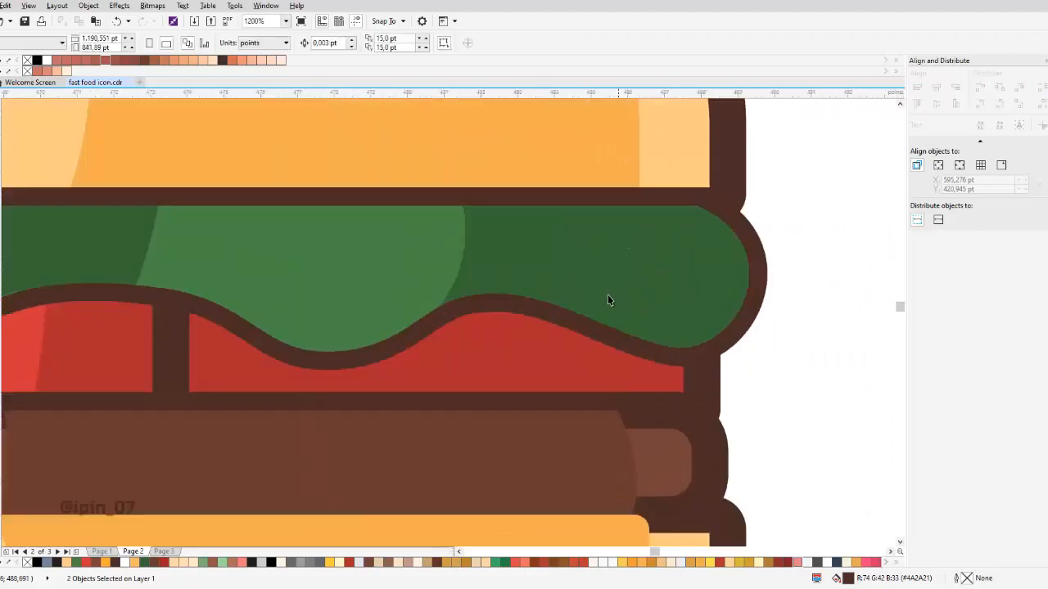
click(484, 304)
right_click(486, 307)
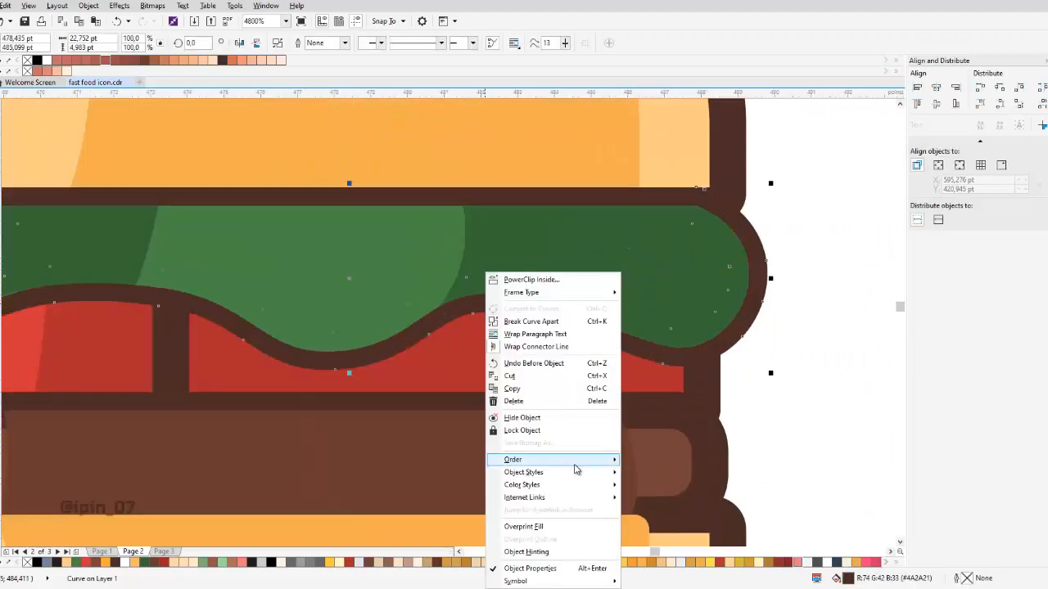
mouse_move(576, 468)
click(671, 547)
click(597, 293)
scroll(646, 304, down, 6)
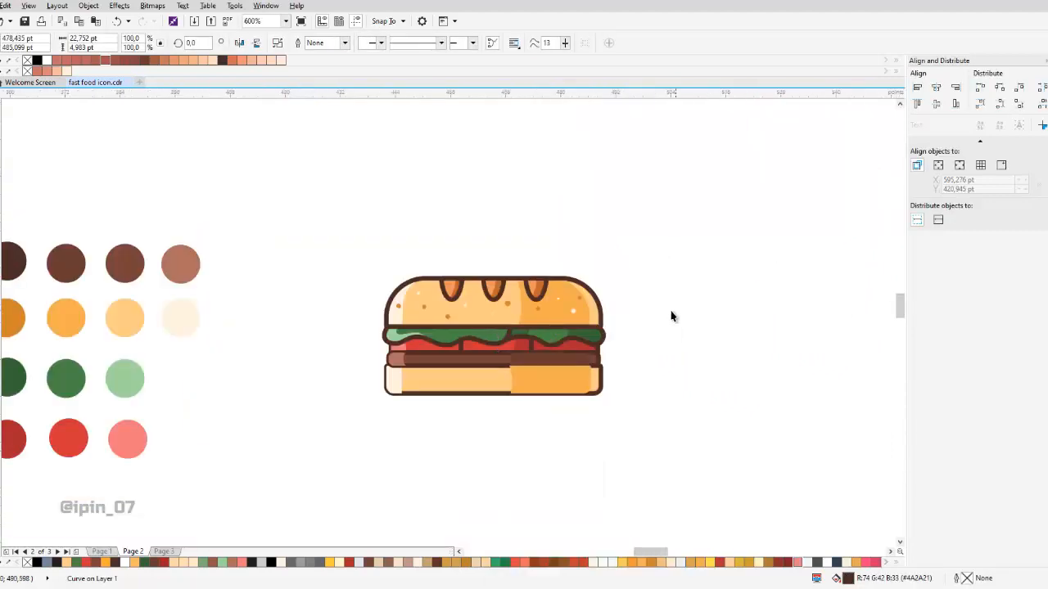
click(659, 316)
- Select the three tomato pieces and convert their outlines to objects
scroll(540, 346, up, 4)
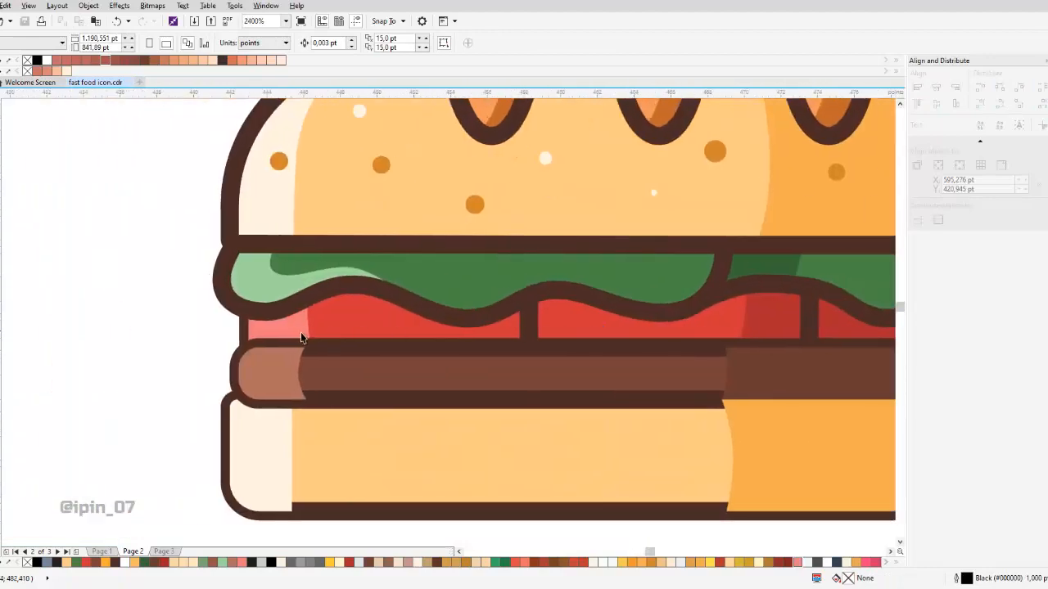
click(301, 337)
scroll(328, 324, right, 3)
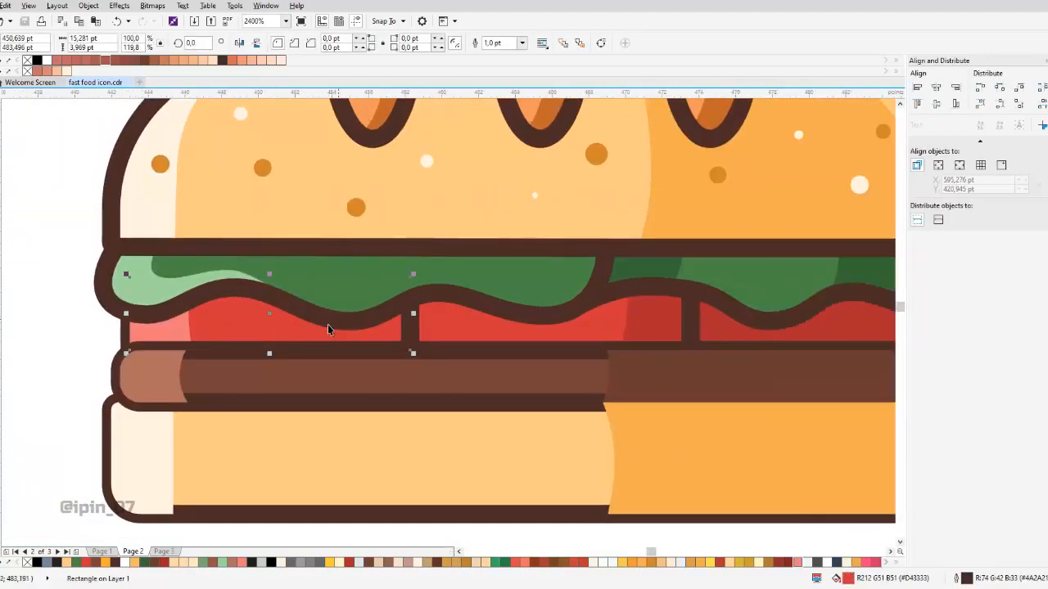
drag(727, 334, 577, 301)
click(112, 8)
mouse_move(88, 6)
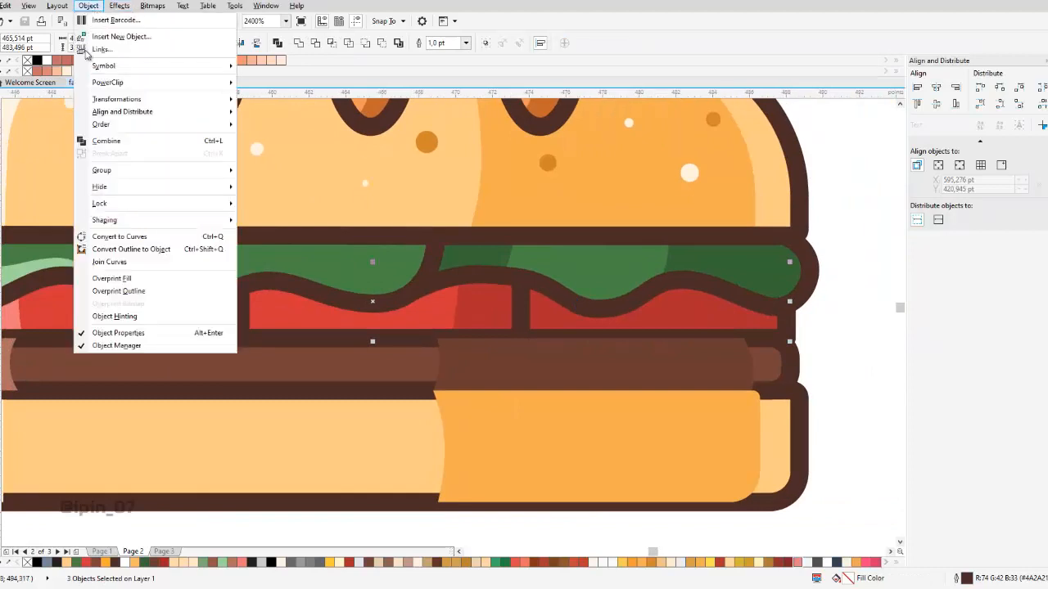
click(129, 248)
- Order the left tomato piece's outline object in front of its light pink-red highlight
scroll(518, 230, left, 5)
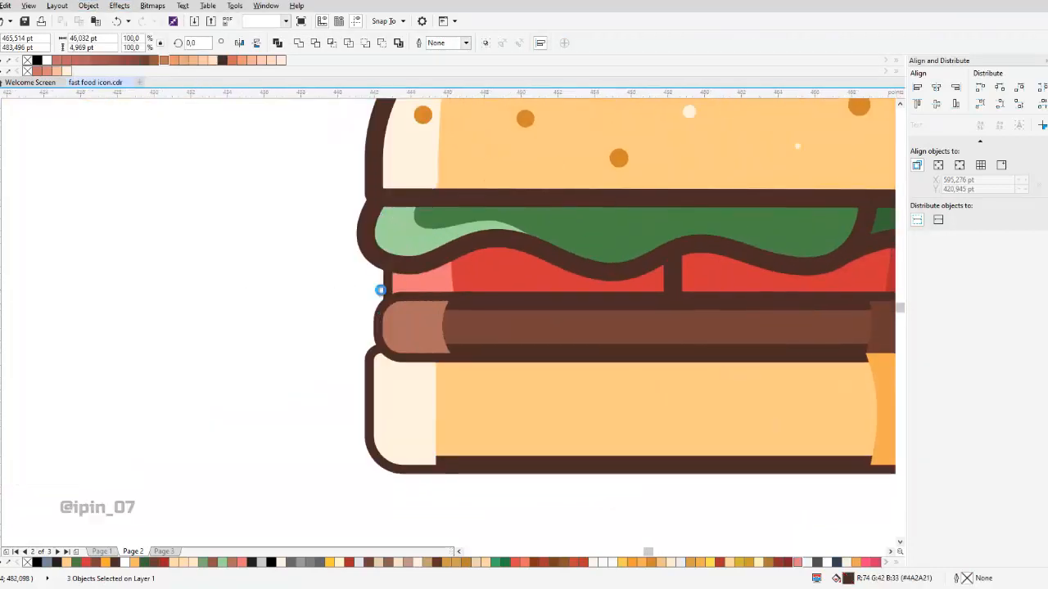
scroll(381, 288, up, 2)
right_click(400, 289)
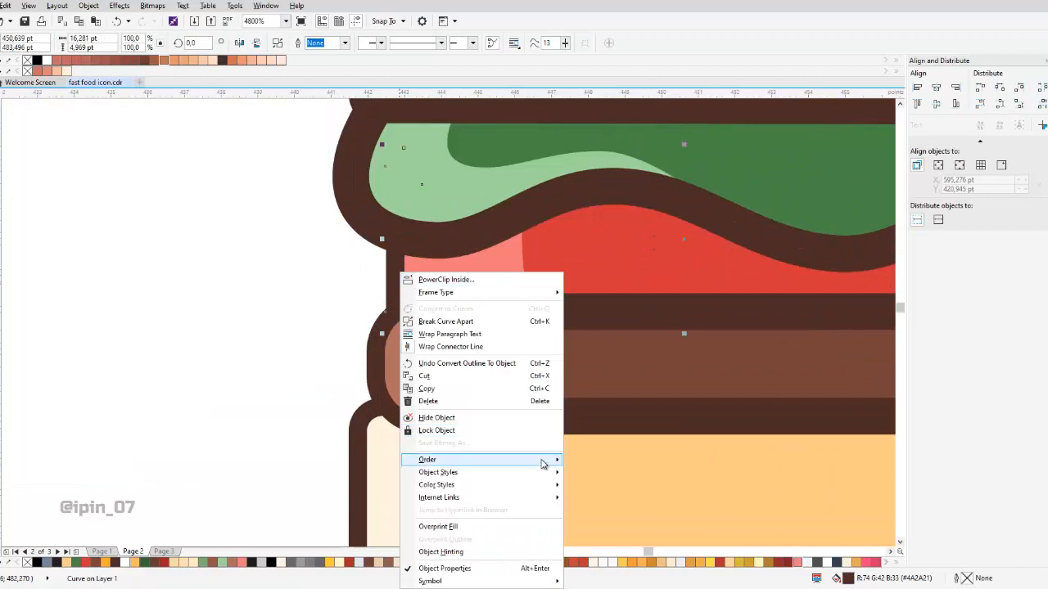
mouse_move(547, 461)
click(596, 544)
scroll(585, 292, down, 2)
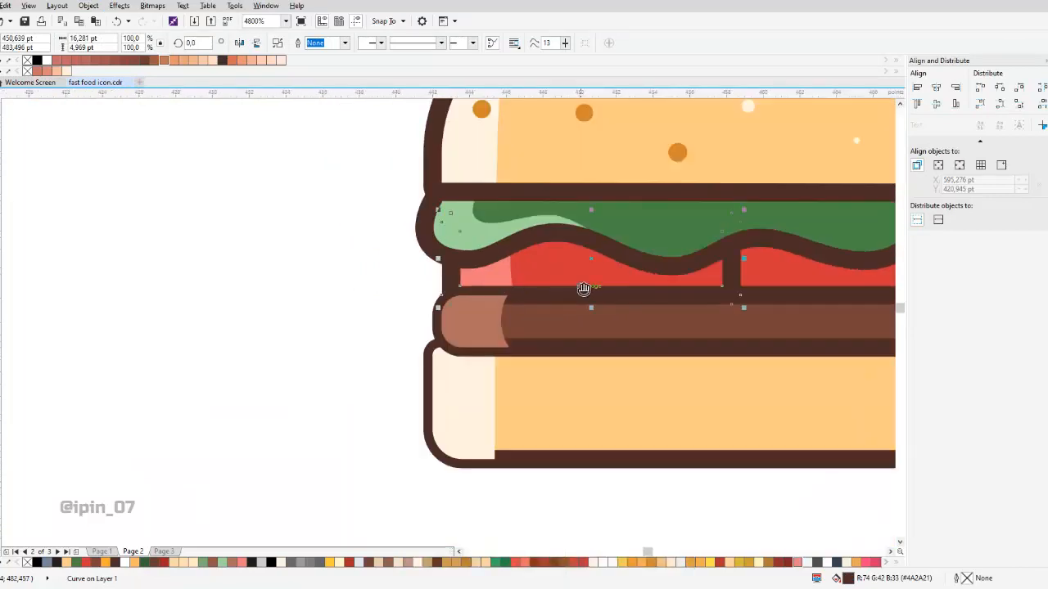
- Select the brown patty and convert its outline to an object
scroll(543, 311, up, 2)
scroll(253, 300, up, 1)
scroll(434, 303, down, 1)
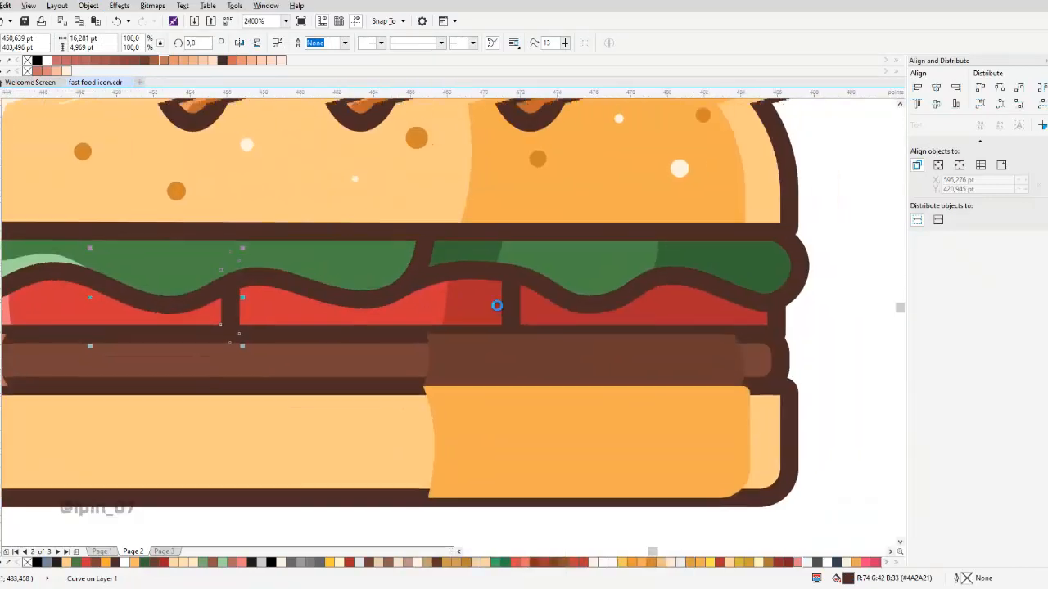
click(392, 370)
drag(462, 342, 587, 313)
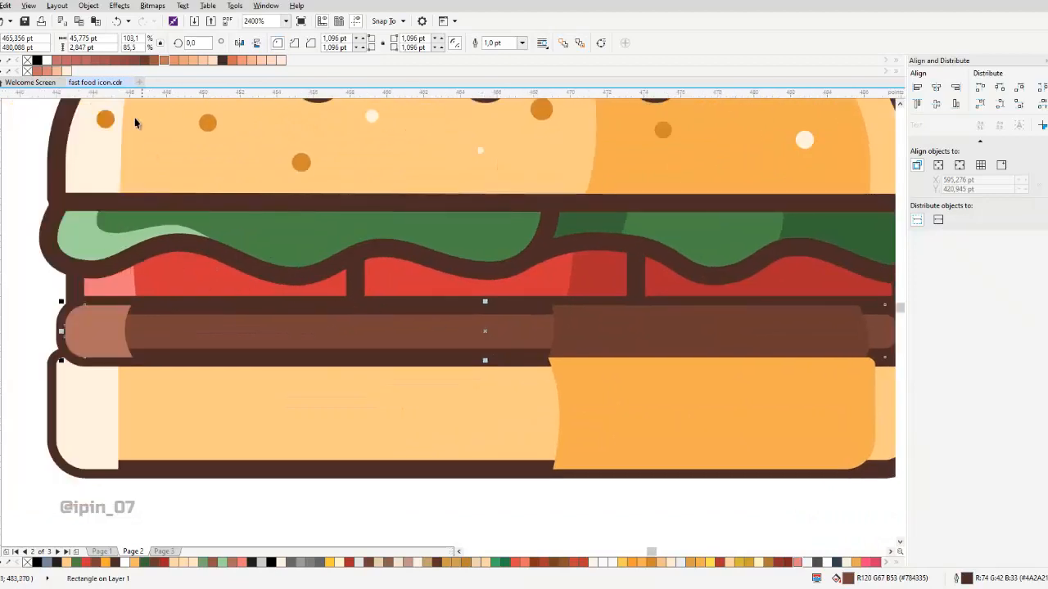
click(112, 10)
mouse_move(89, 6)
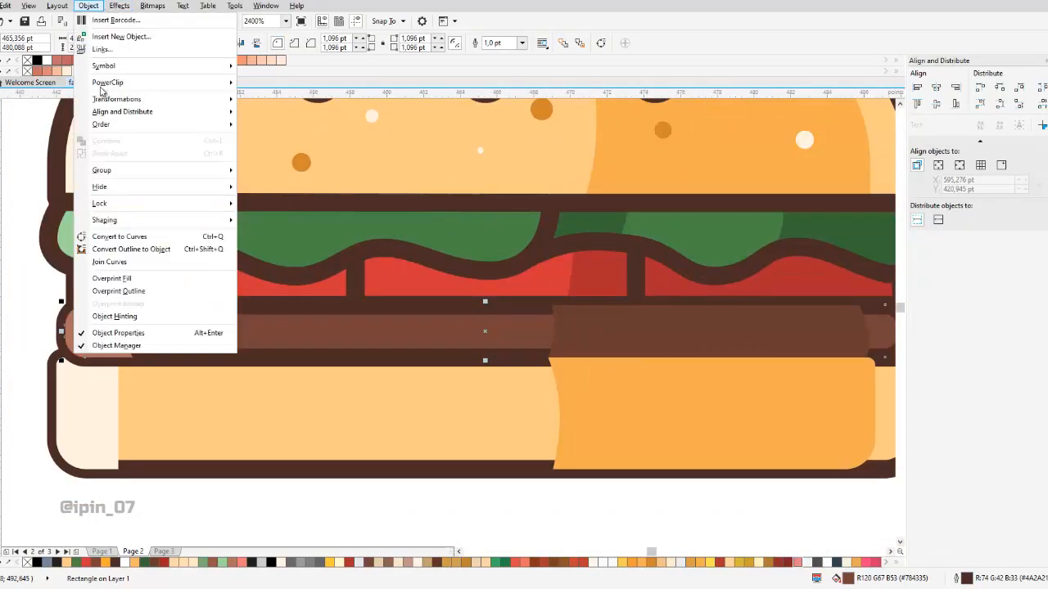
click(158, 249)
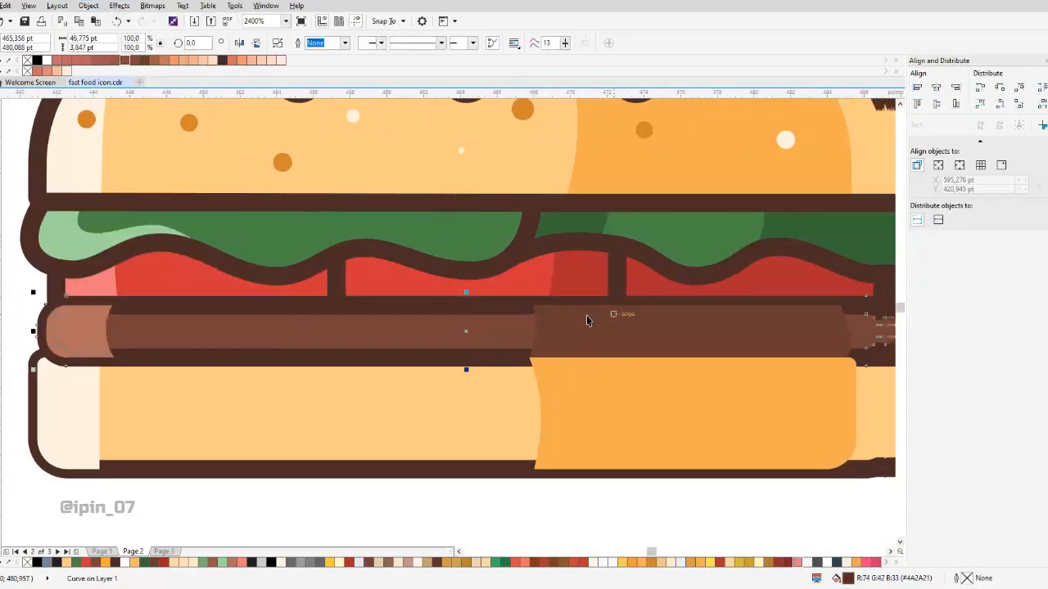
- Order the patty's outline object in front of its right dark brown shading piece
right_click(488, 310)
mouse_move(610, 187)
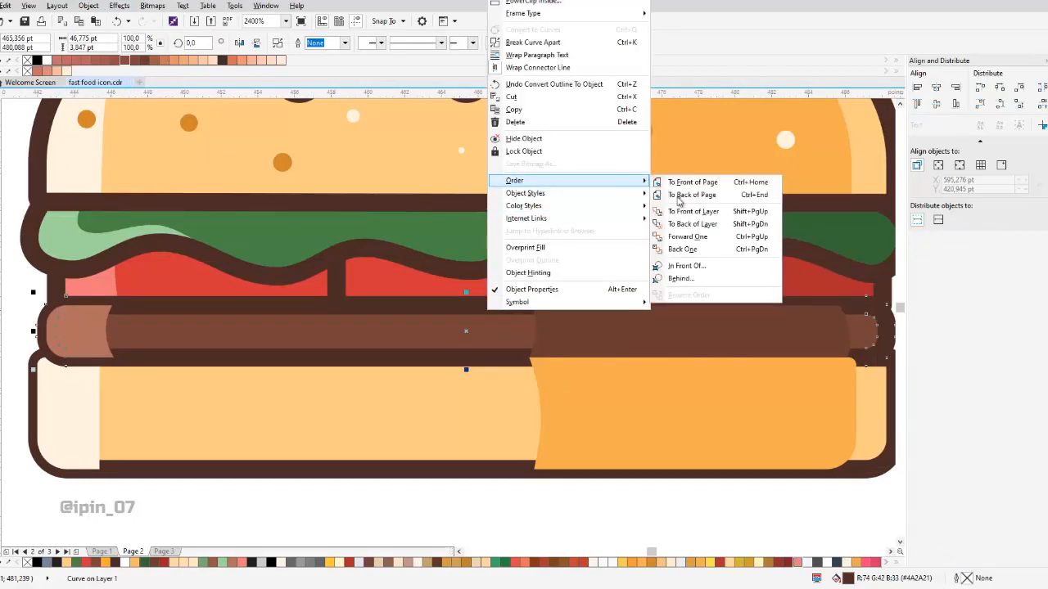
click(695, 265)
click(666, 334)
drag(219, 336, 331, 322)
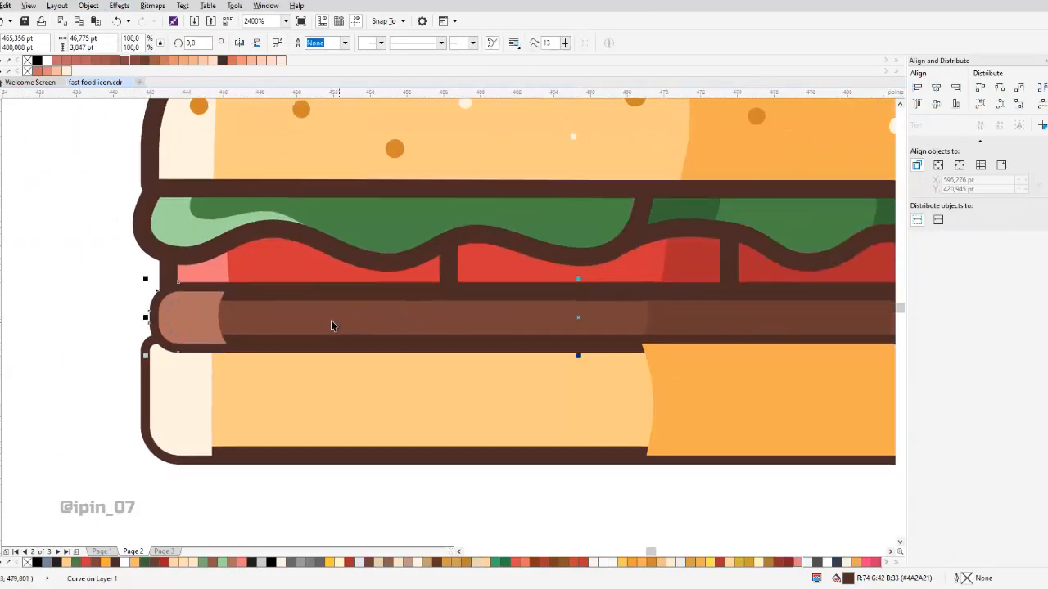
- Bring the patty's outline object forward, in front of its left light brown highlight
key(ctrl+Page_Up)
scroll(275, 300, down, 4)
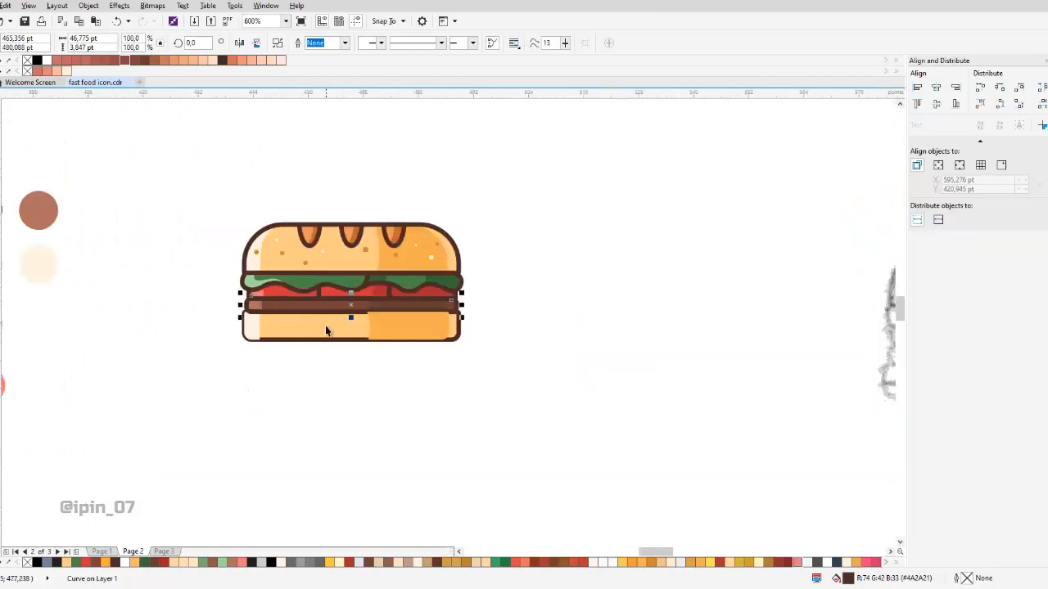
- Select the bottom bun and convert its outline to an object
scroll(331, 334, up, 2)
click(336, 338)
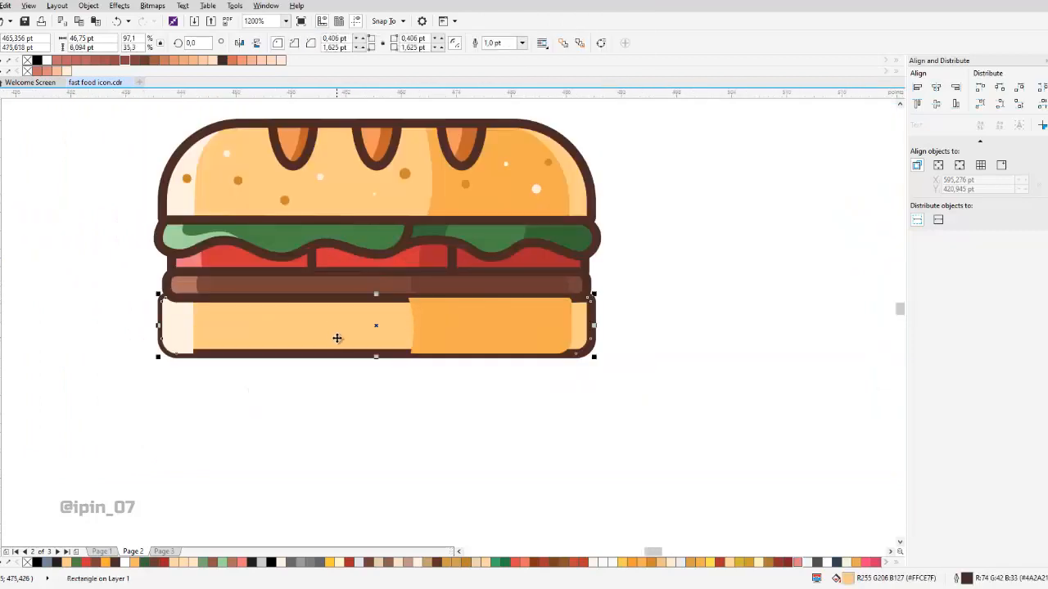
click(88, 6)
click(135, 248)
- Order the bottom bun's outline object in front of its left cream highlight
scroll(285, 327, up, 2)
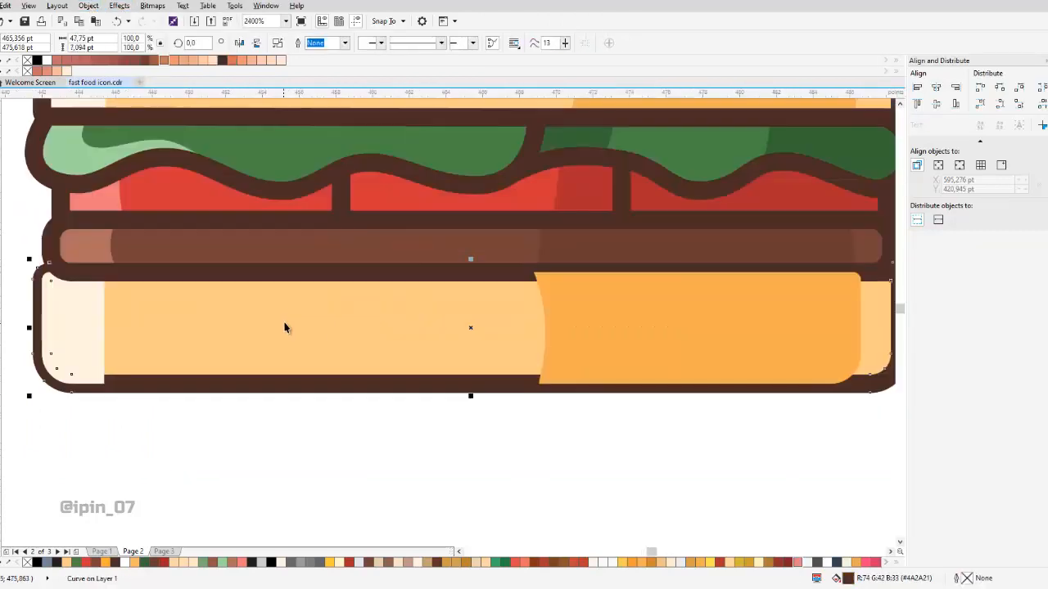
right_click(286, 268)
key(Escape)
right_click(180, 386)
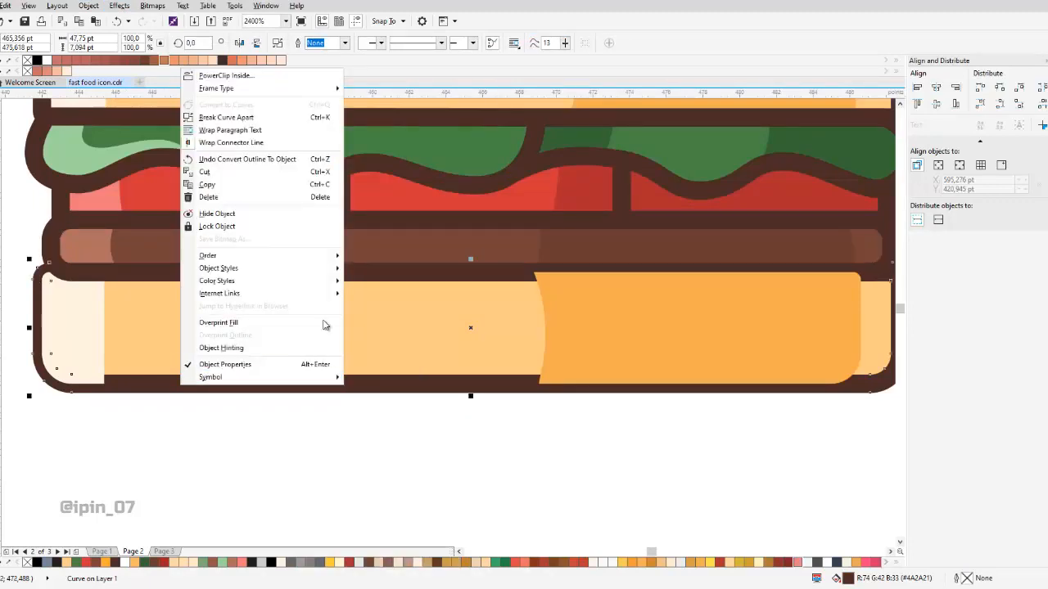
mouse_move(332, 256)
click(380, 340)
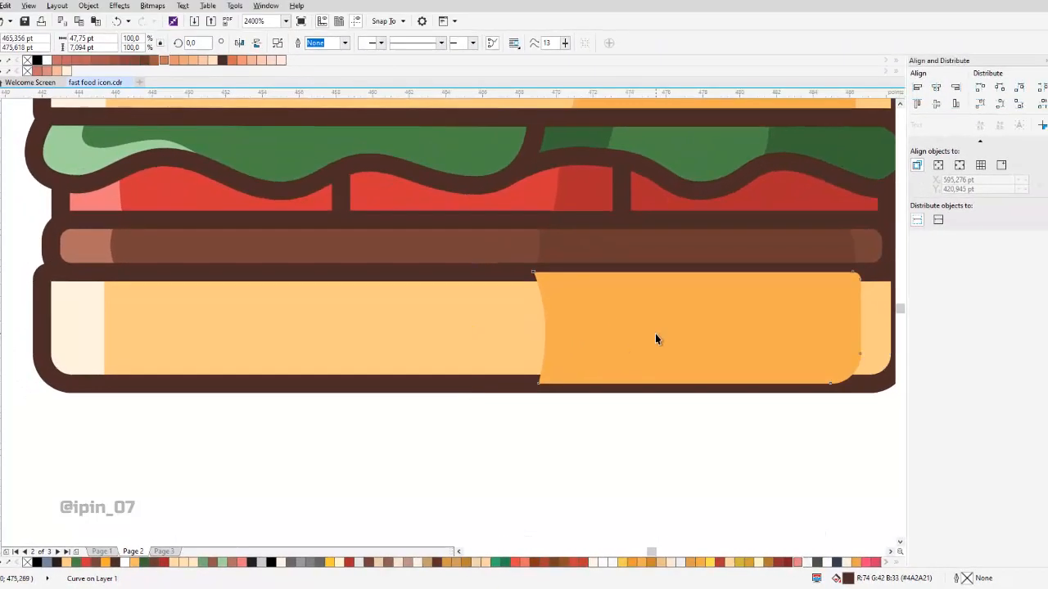
- Order the bottom bun's orange shading piece directly in front of the light bun base, beneath the outline object
right_click(841, 224)
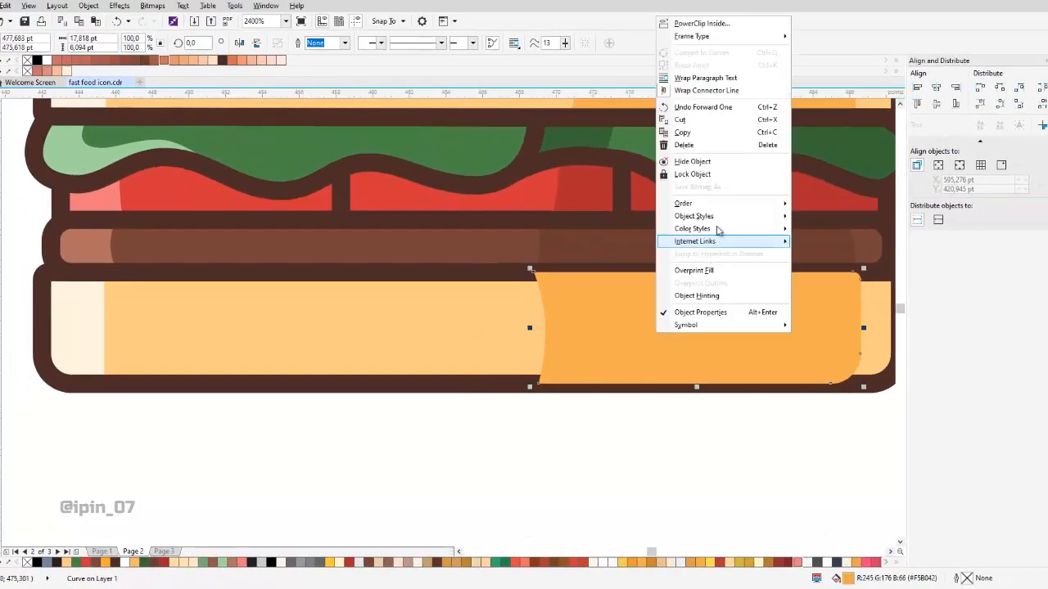
mouse_move(725, 205)
click(830, 289)
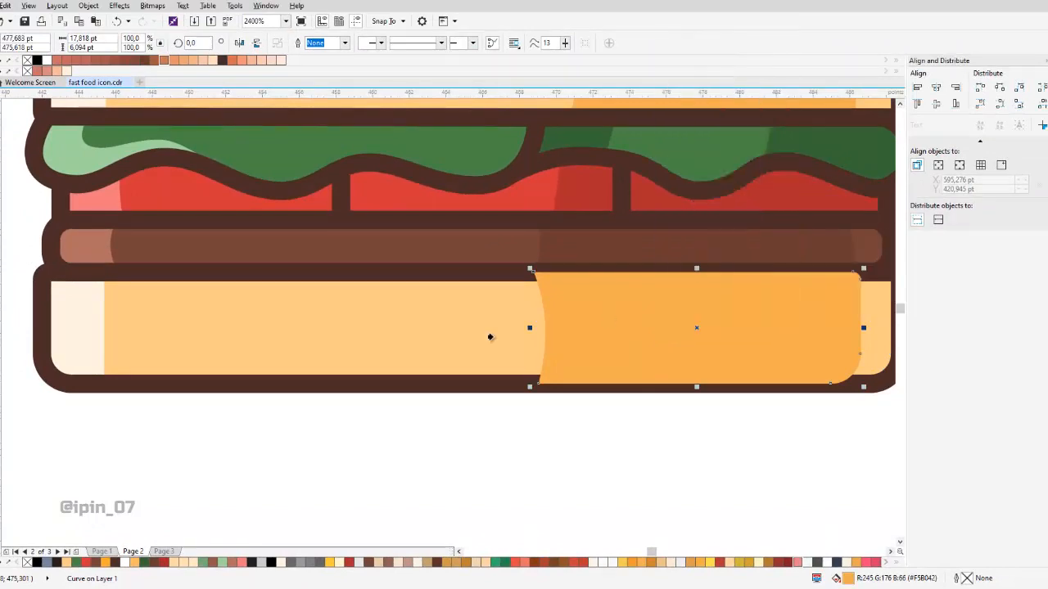
click(494, 341)
- Select all the colour swatch circles and move them further left, away from the burger
scroll(493, 345, down, 3)
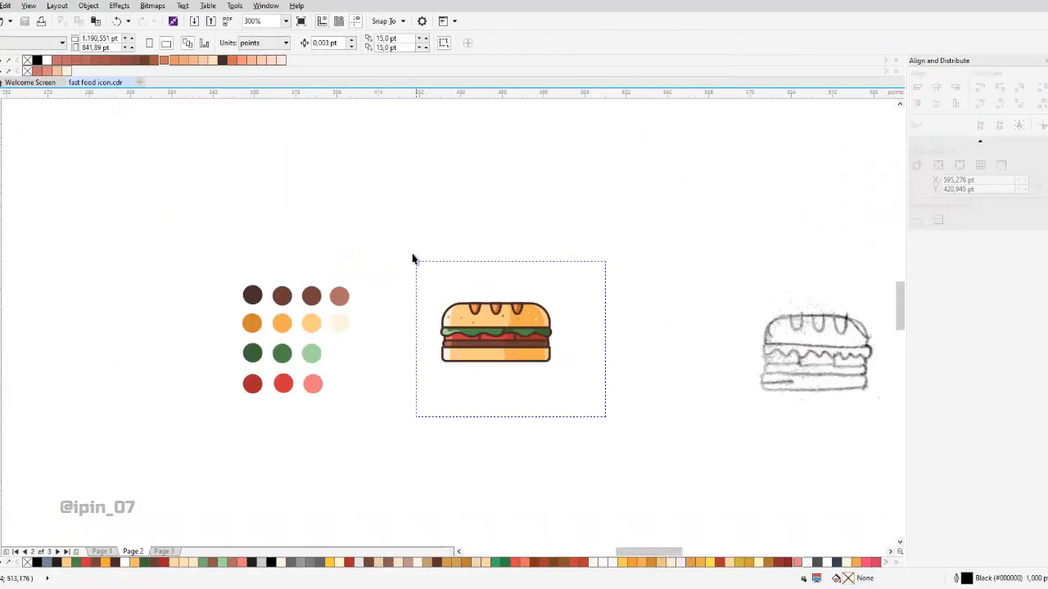
drag(413, 259, 419, 258)
click(588, 286)
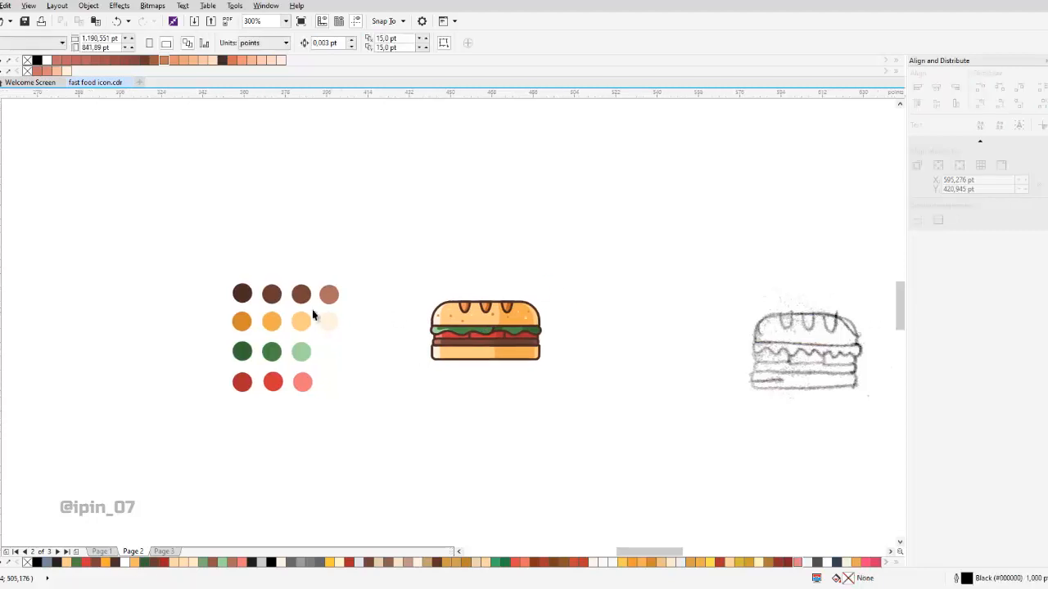
drag(171, 248, 382, 420)
drag(332, 323, 132, 314)
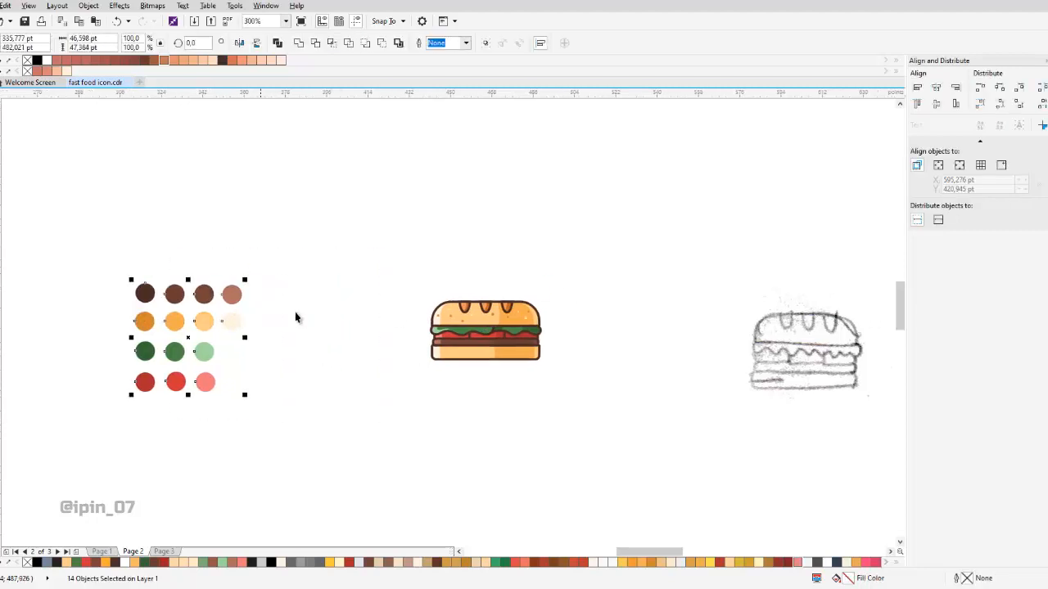
click(420, 268)
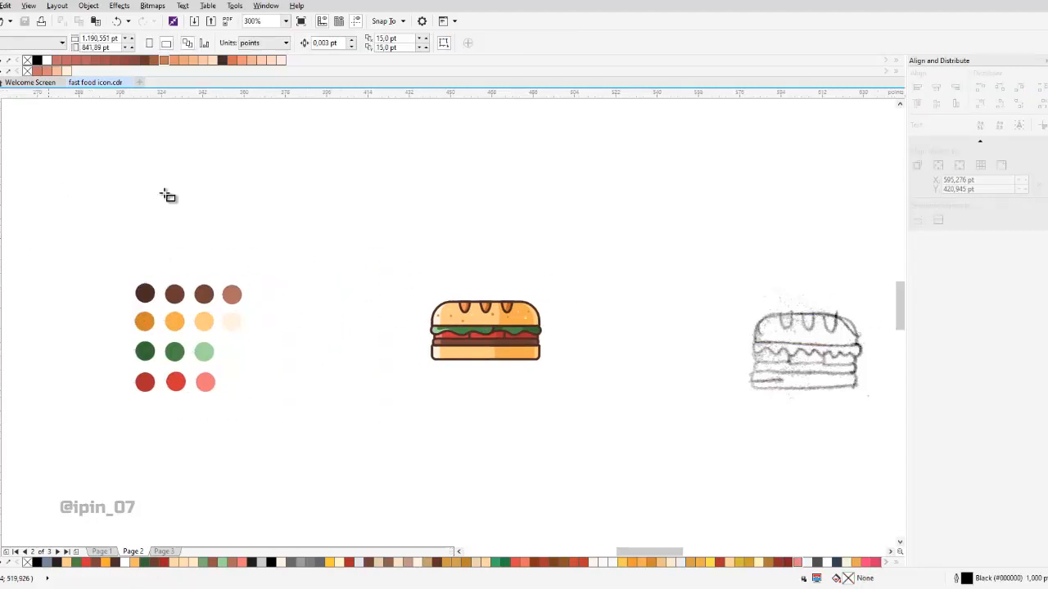
- Draw a square around the burger and enlarge it to about 206 pt per side
drag(331, 173, 681, 522)
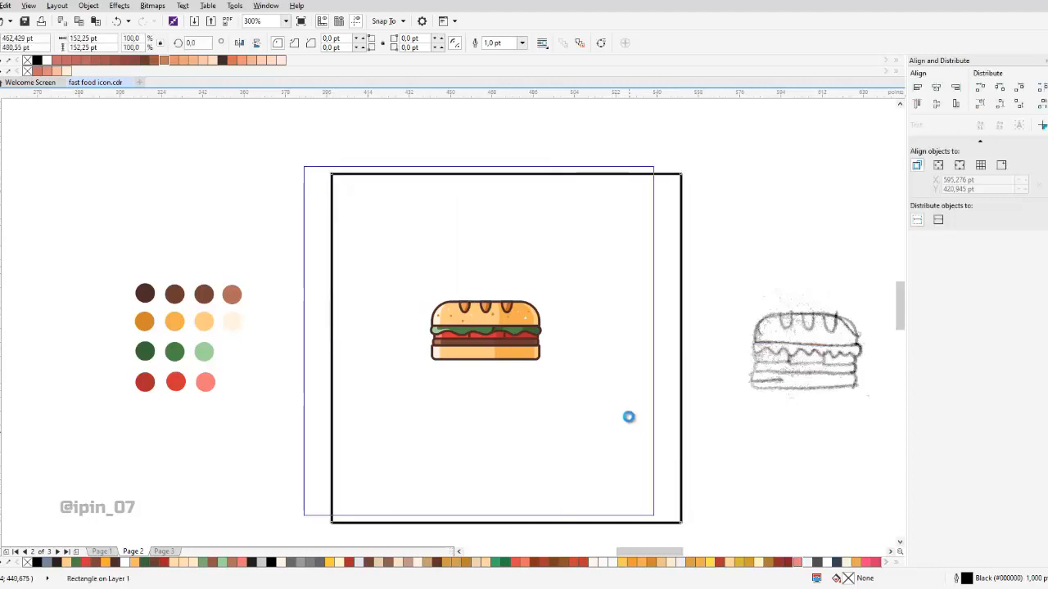
drag(658, 185, 702, 148)
scroll(585, 310, down, 1)
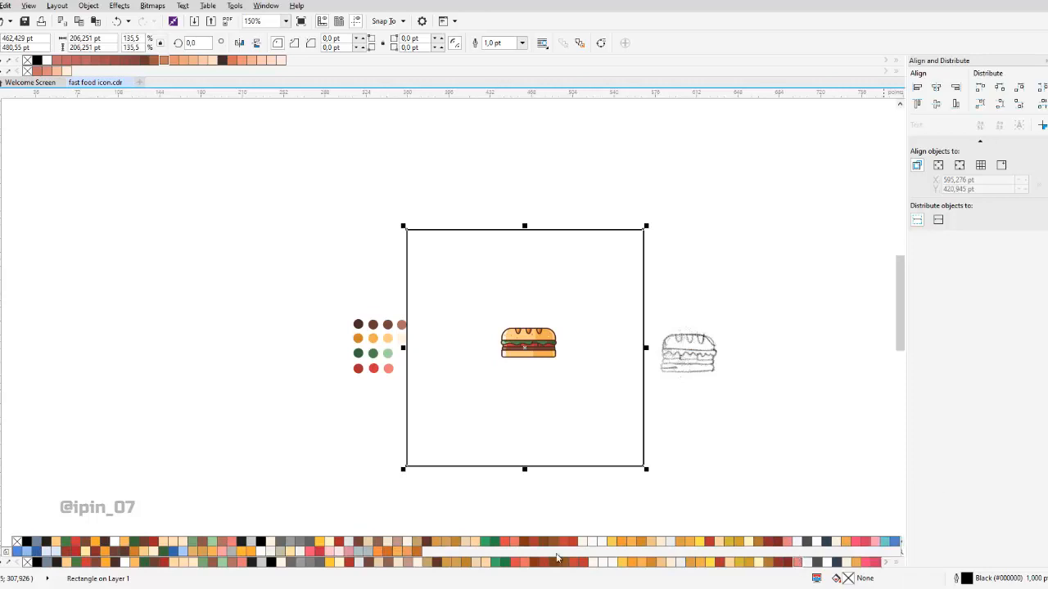
- Fill the square with light blue (#A8C9FA) and order it behind the burger
click(181, 551)
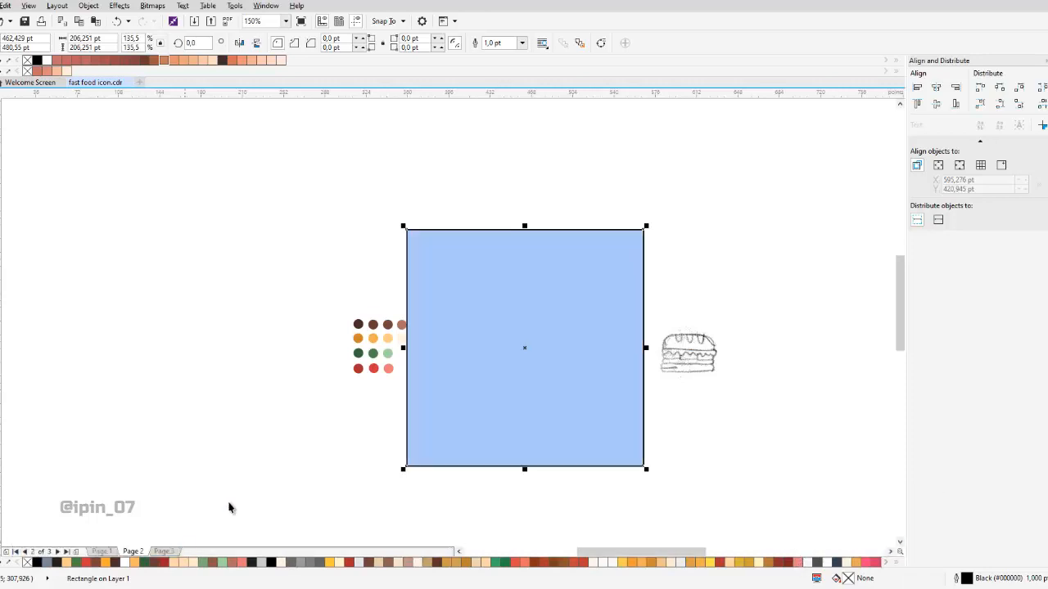
right_click(542, 327)
mouse_move(658, 197)
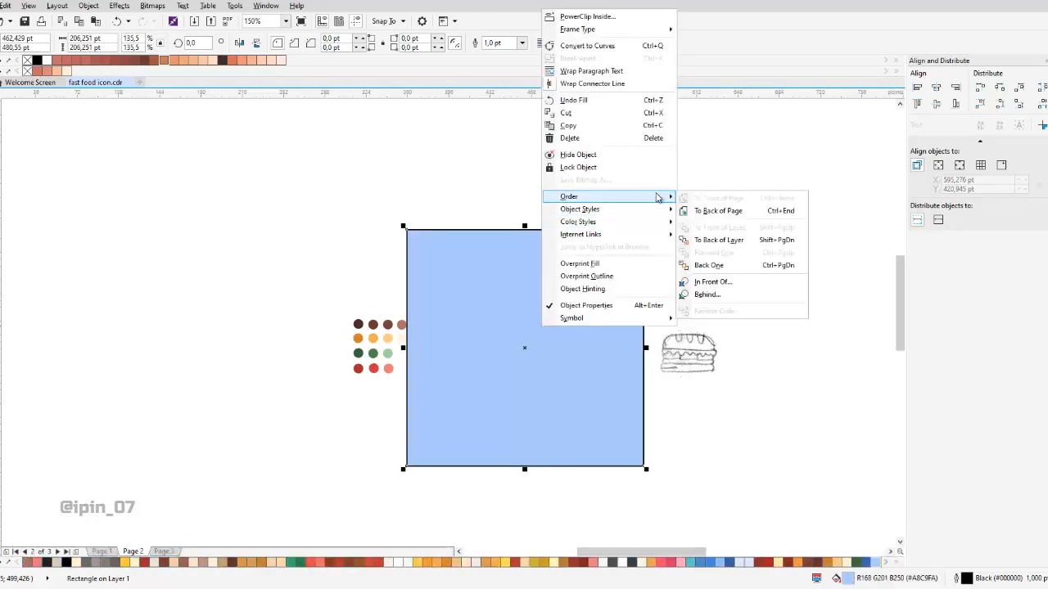
click(709, 264)
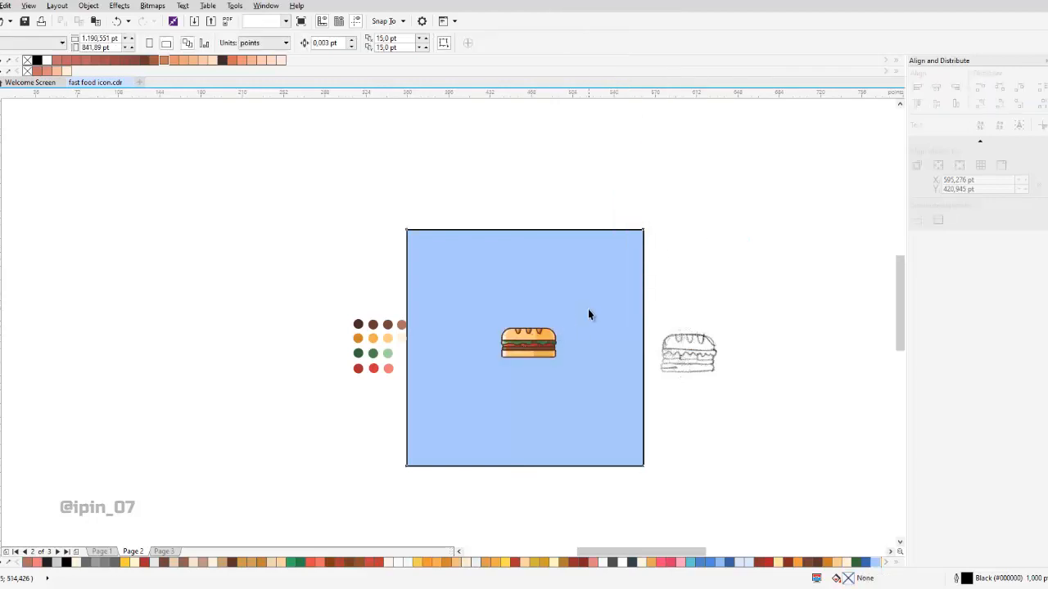
- Recolour the background square to light peach (#FDEBD0) and set its outline width to None
click(400, 562)
scroll(541, 377, up, 2)
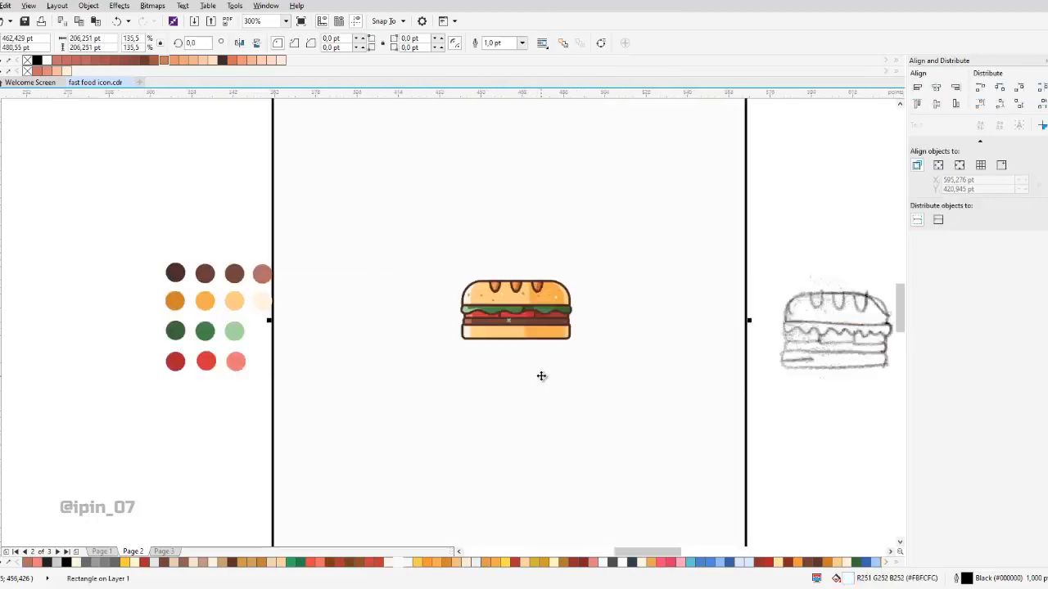
click(463, 563)
scroll(611, 379, up, 1)
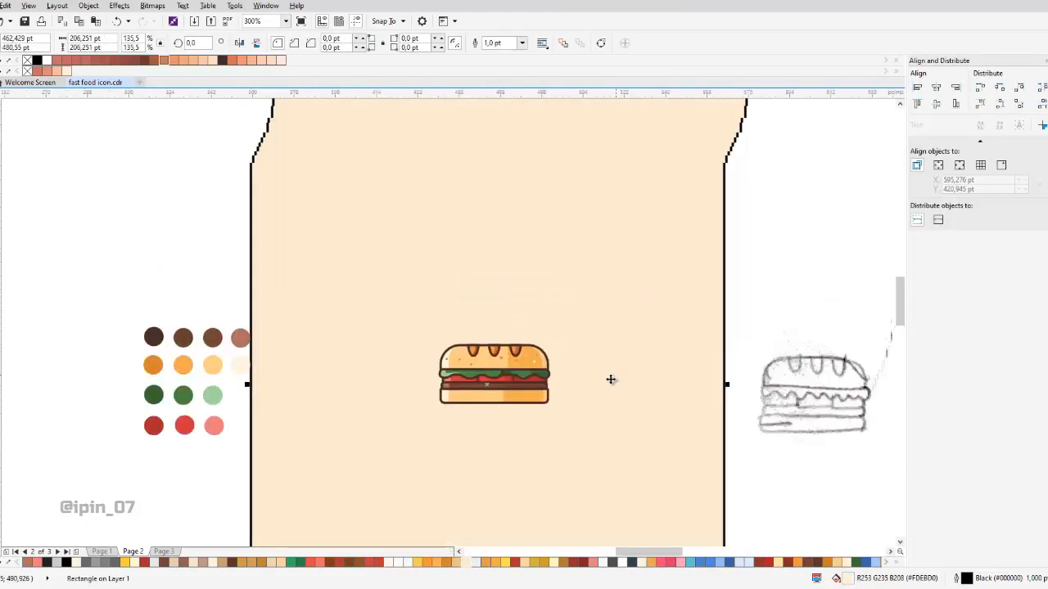
click(521, 43)
click(494, 51)
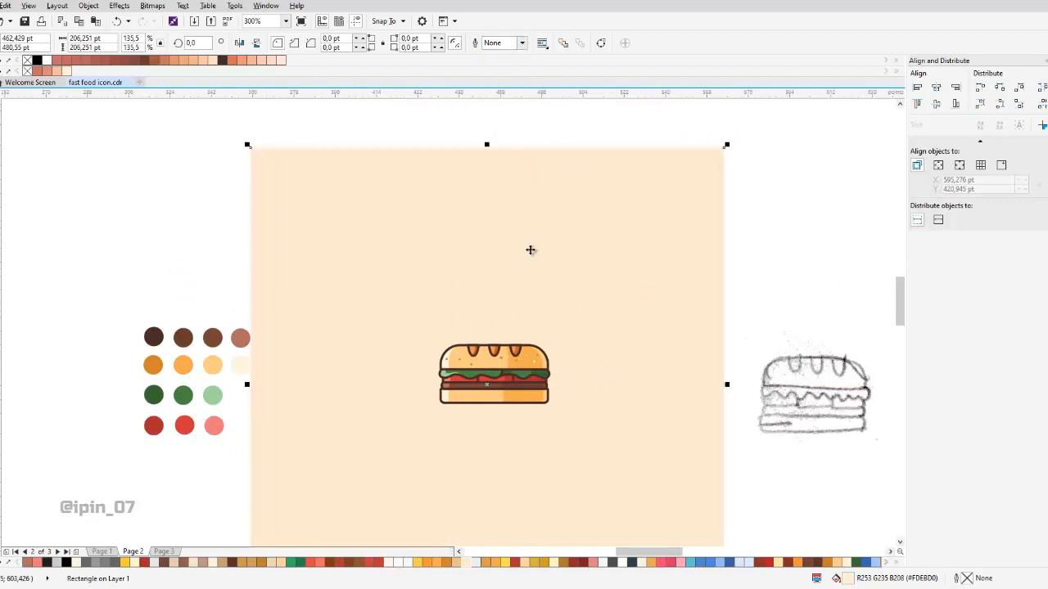
scroll(532, 251, down, 2)
click(786, 334)
scroll(553, 324, up, 2)
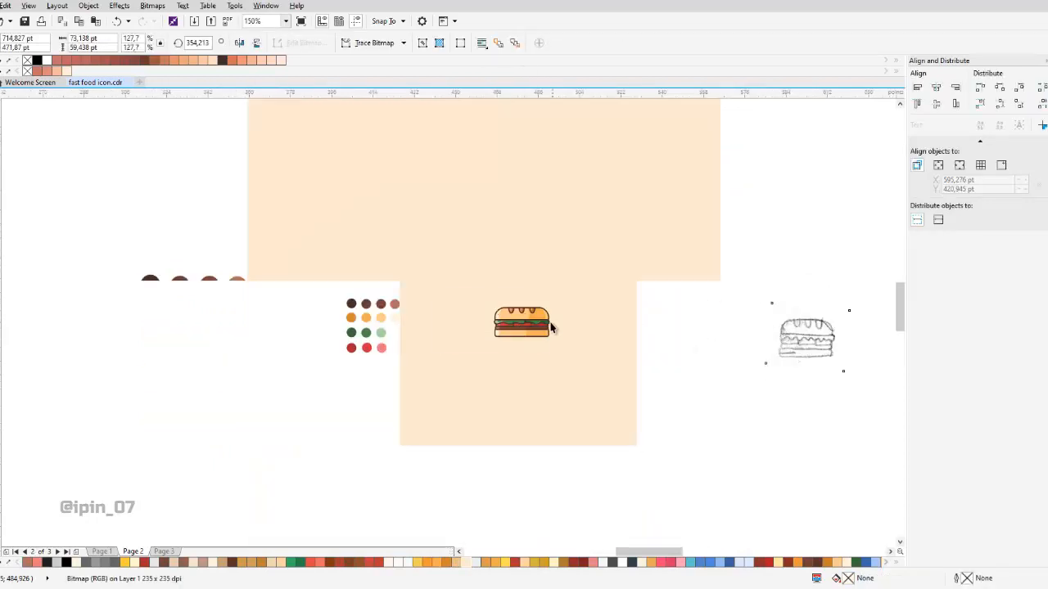
scroll(532, 328, up, 2)
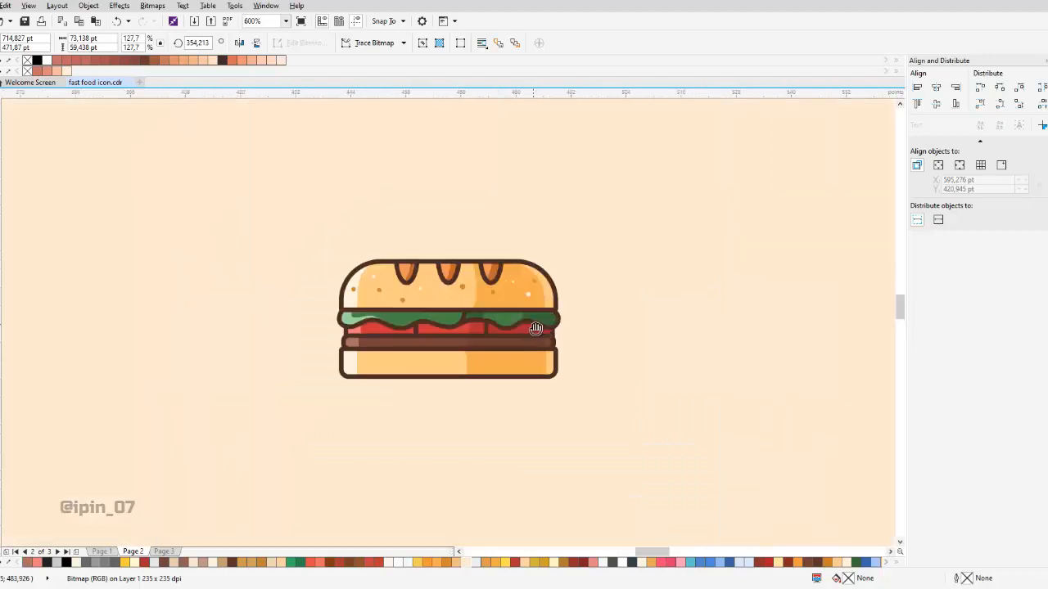
key(Escape)
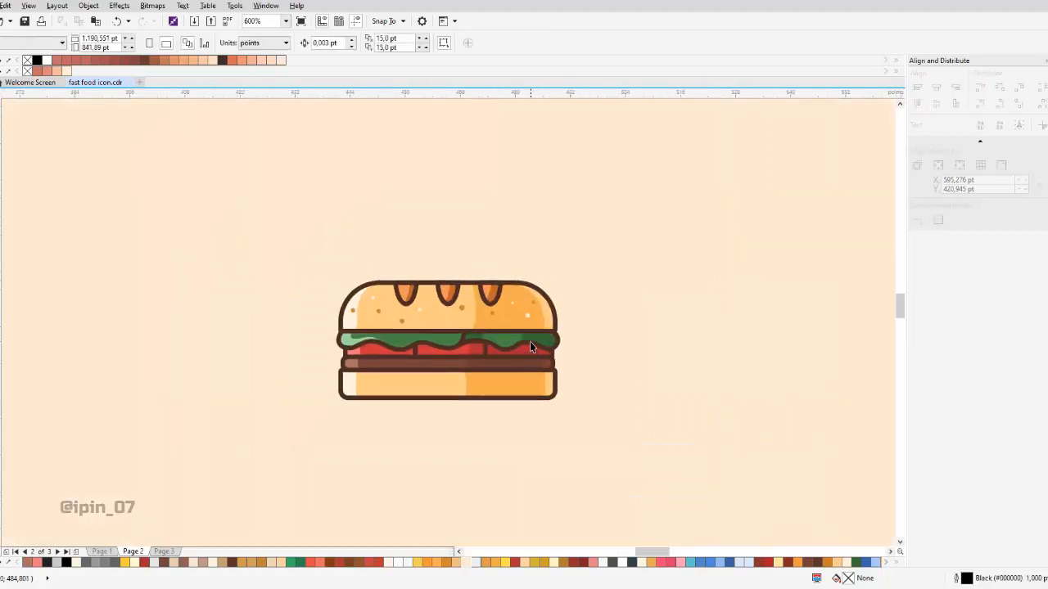